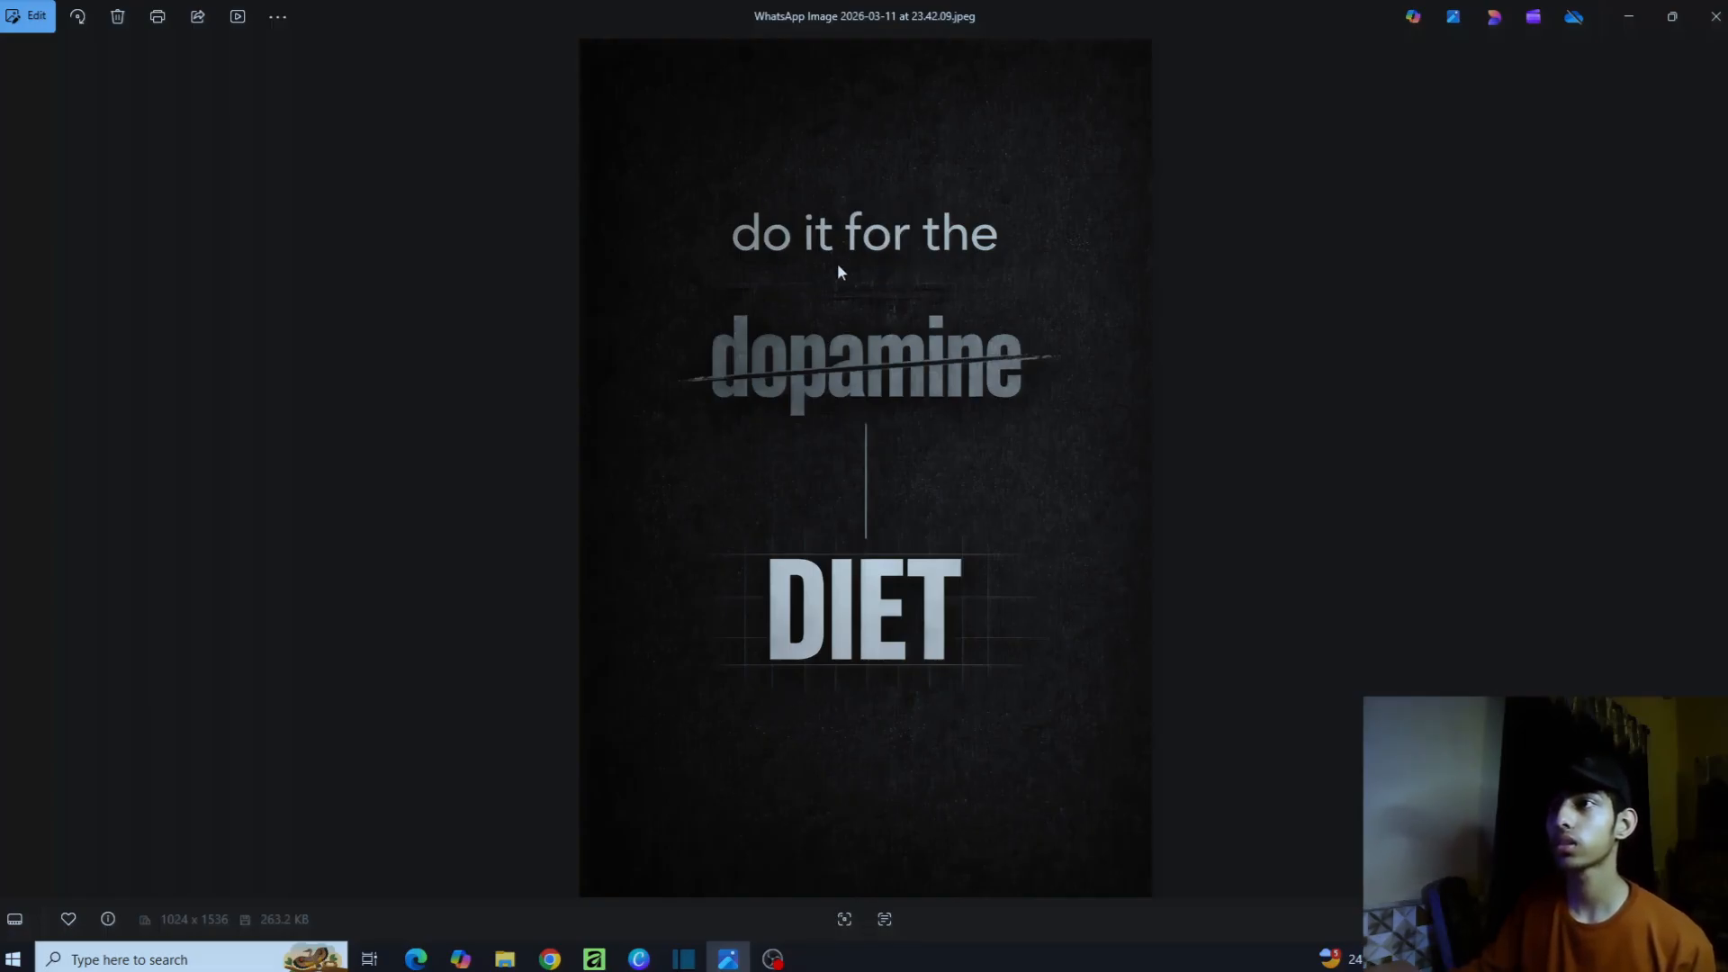
Step: Examine the reference poster's lettering, strike-through and background texture up close, and switch to Affinity
scroll(818, 236, "up", 5)
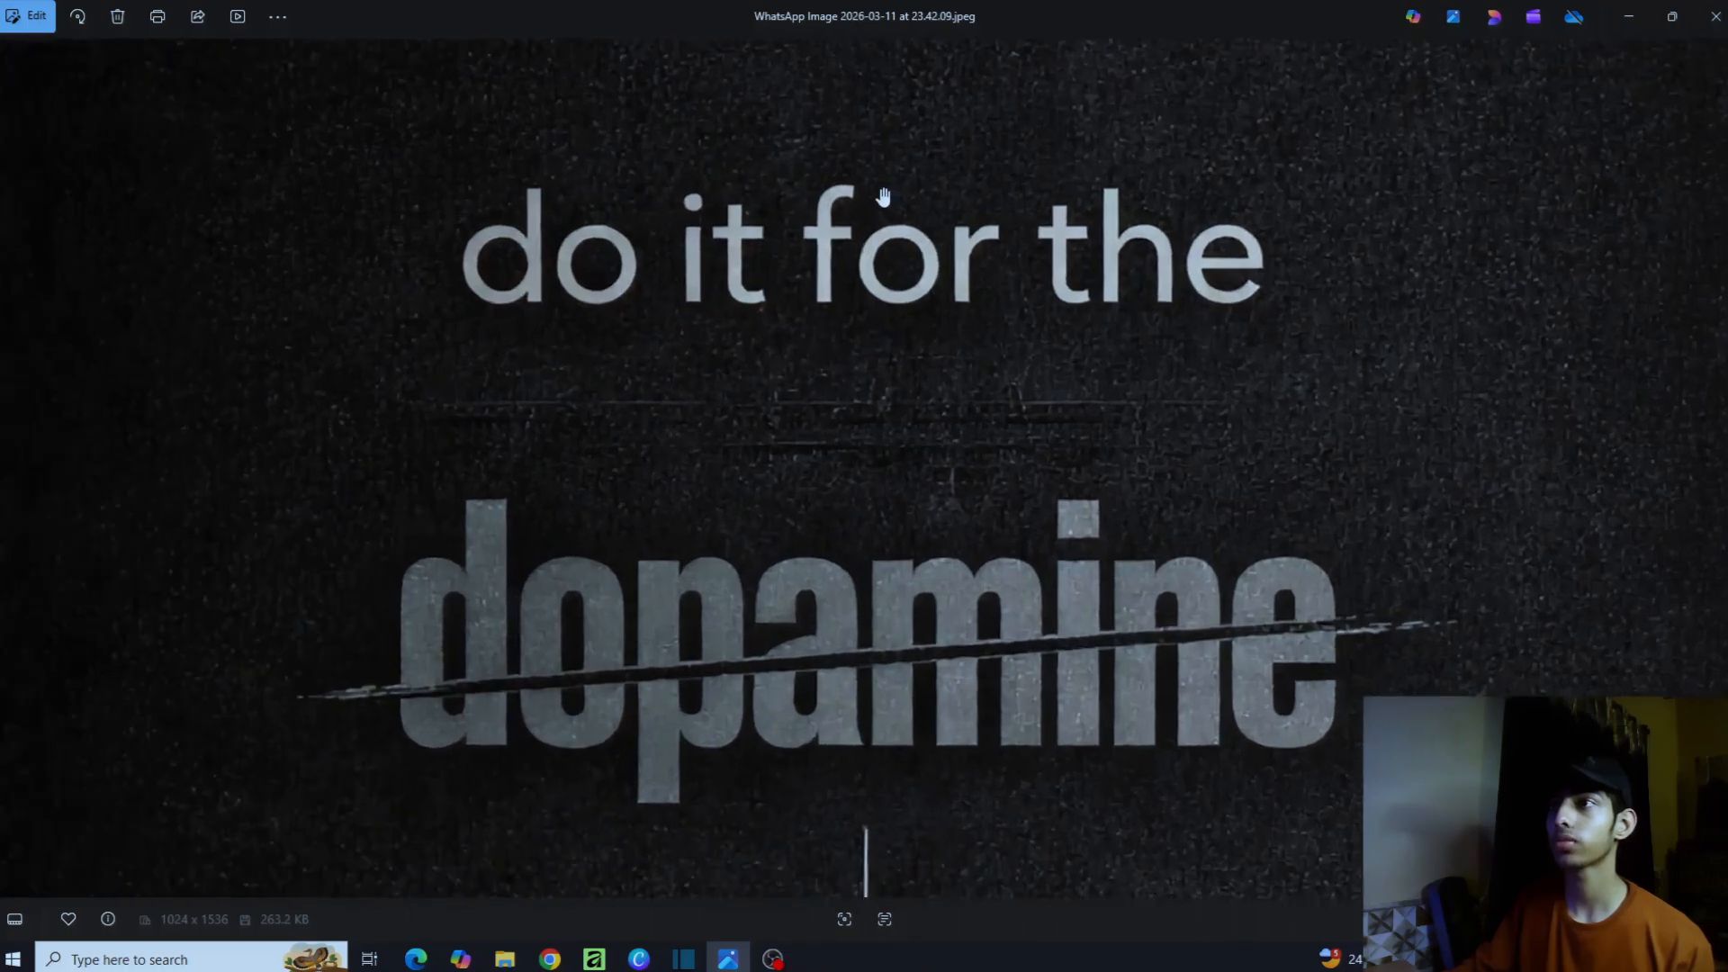
scroll(883, 196, "down", 6)
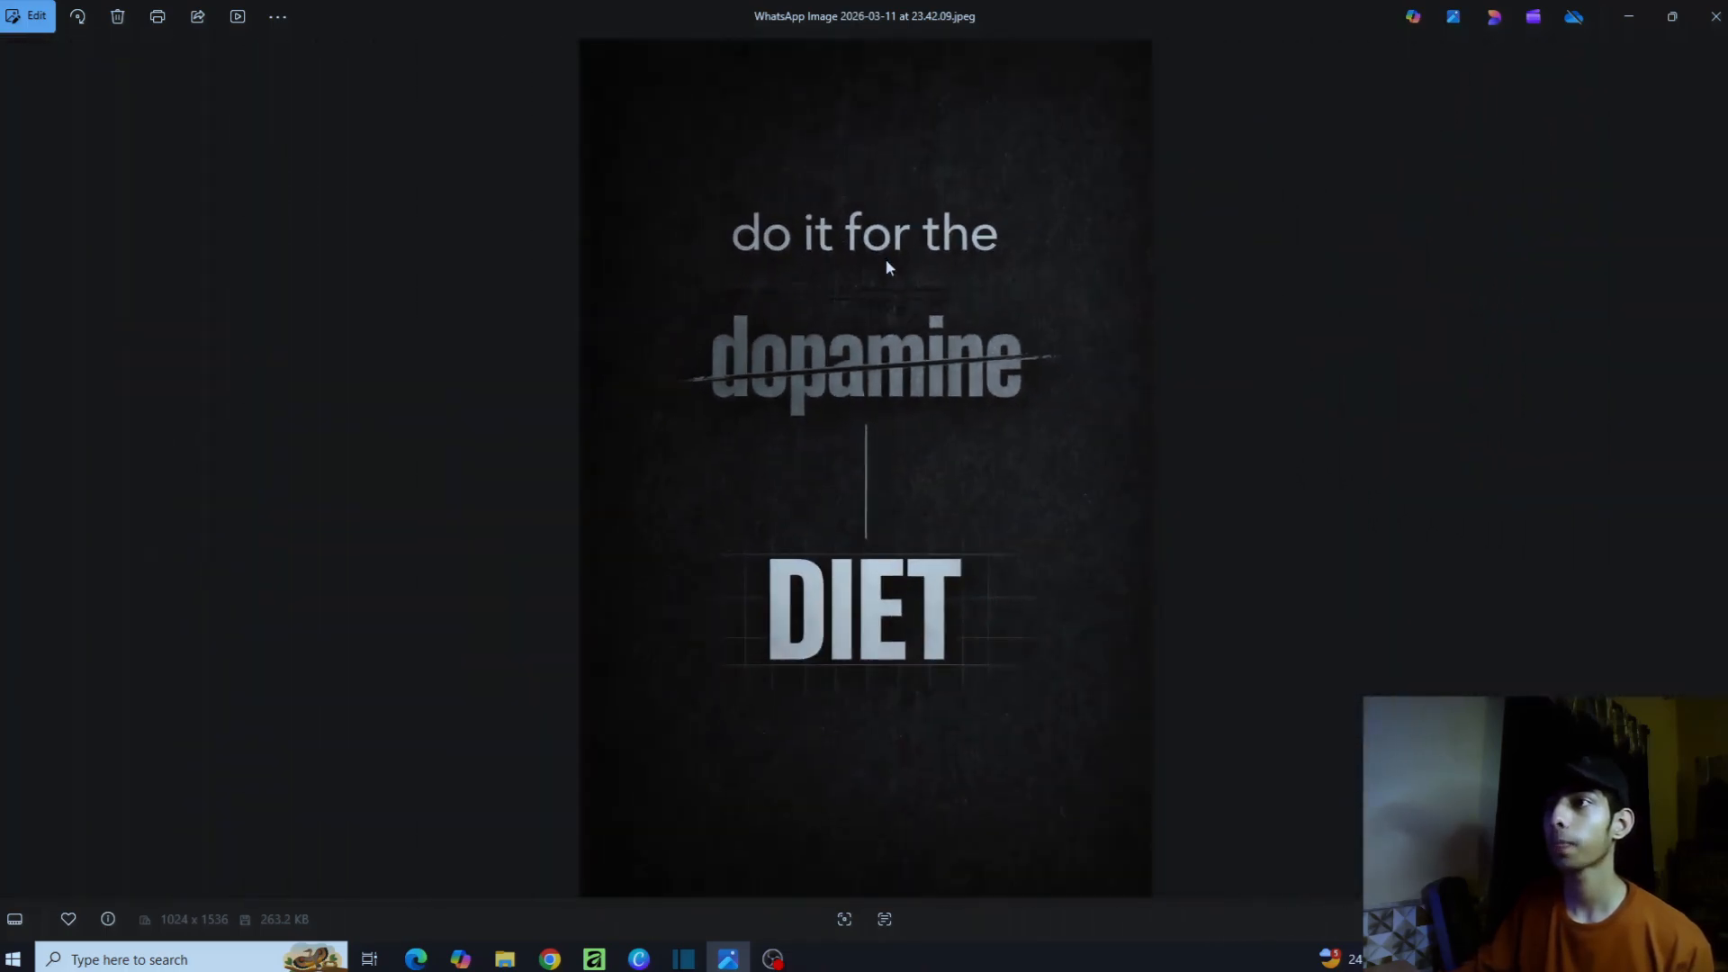
scroll(875, 438, "up", 2)
scroll(880, 443, "down", 3)
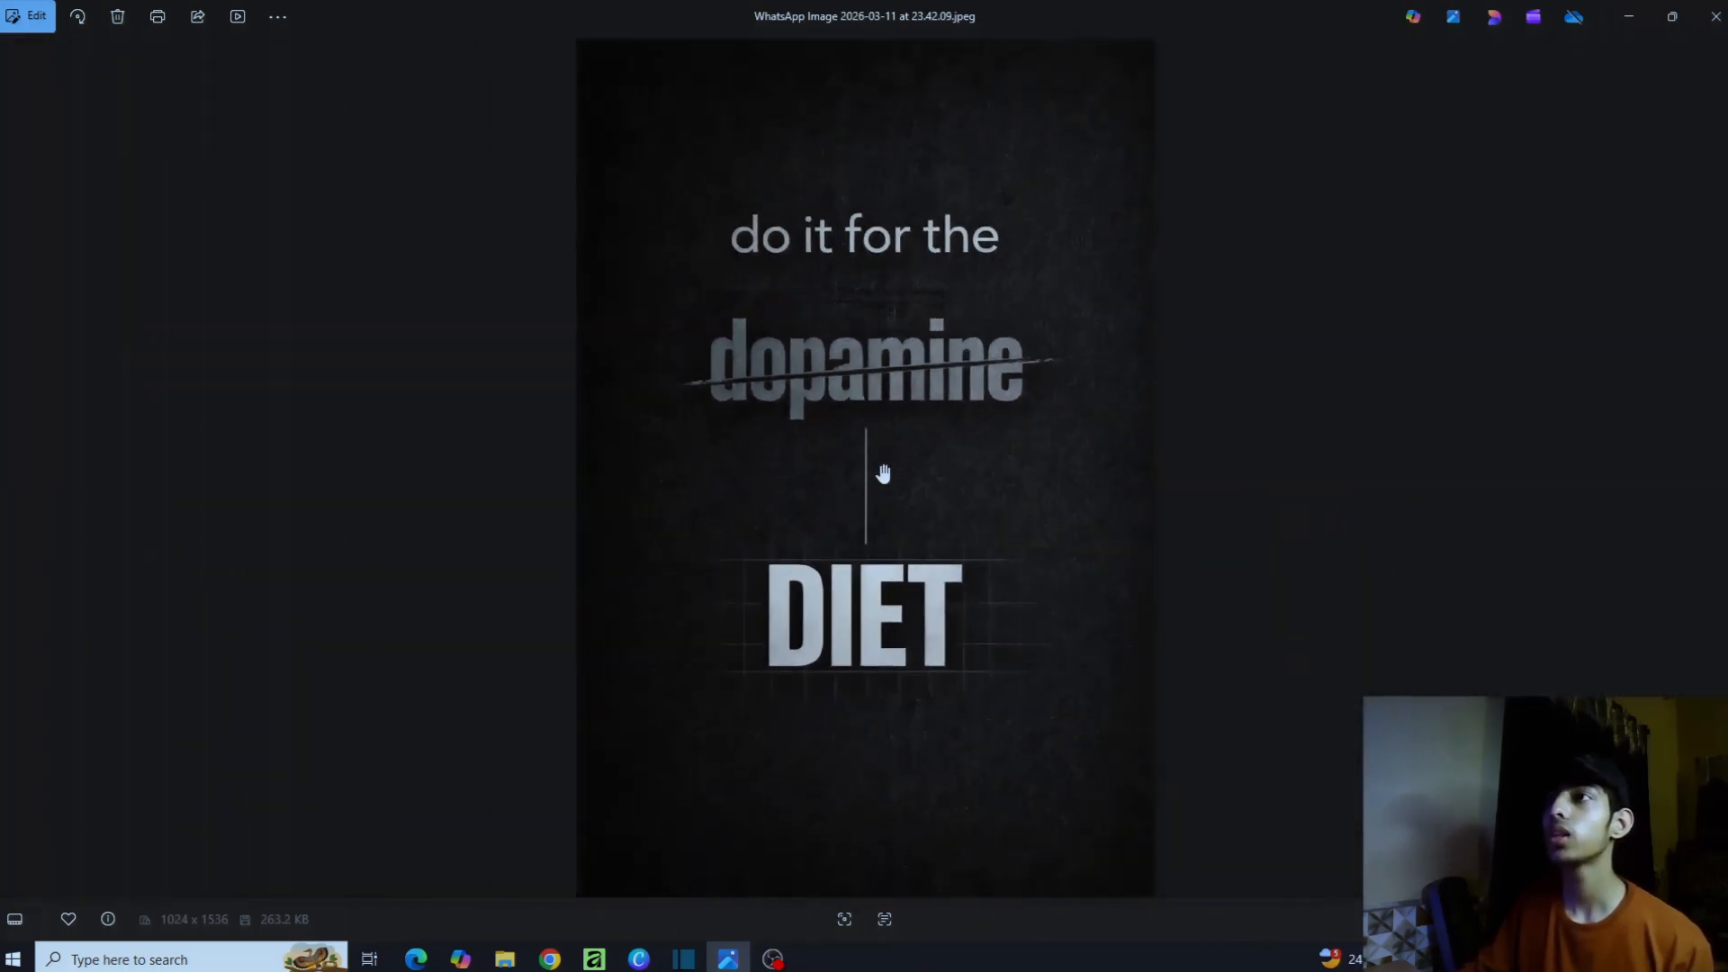
left_click(1626, 18)
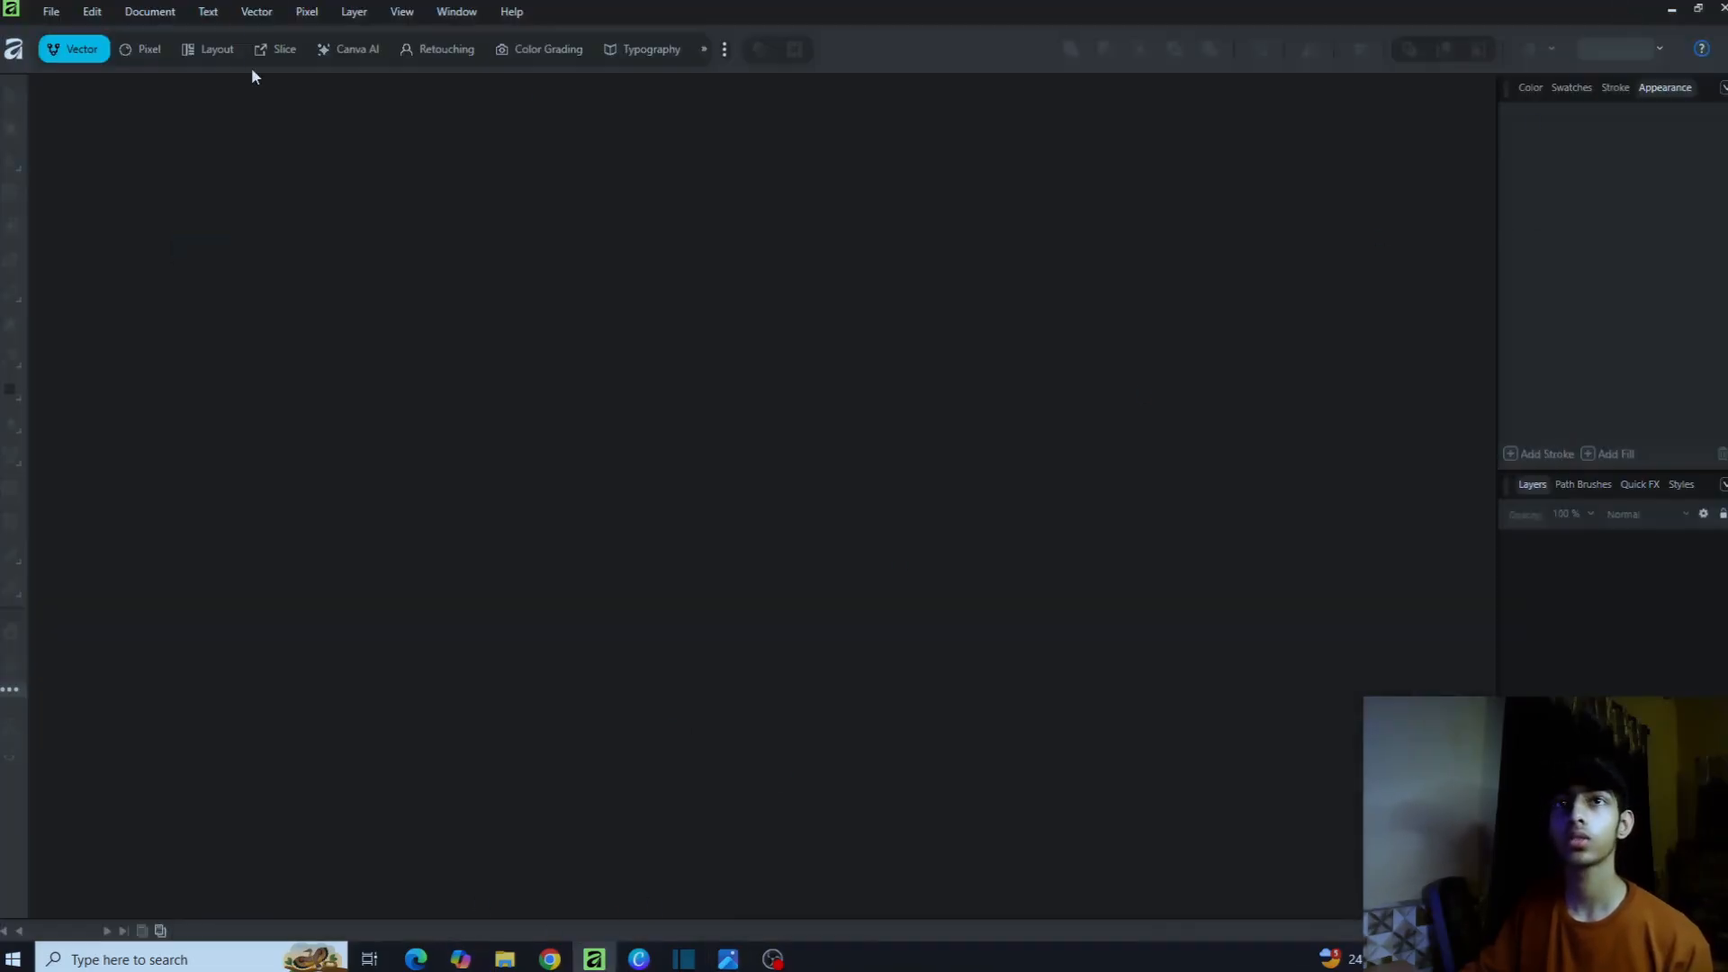
Step: Create a new document from the FHD 1080p preset, 1080 x 1920 px, with artboards enabled
left_click(51, 13)
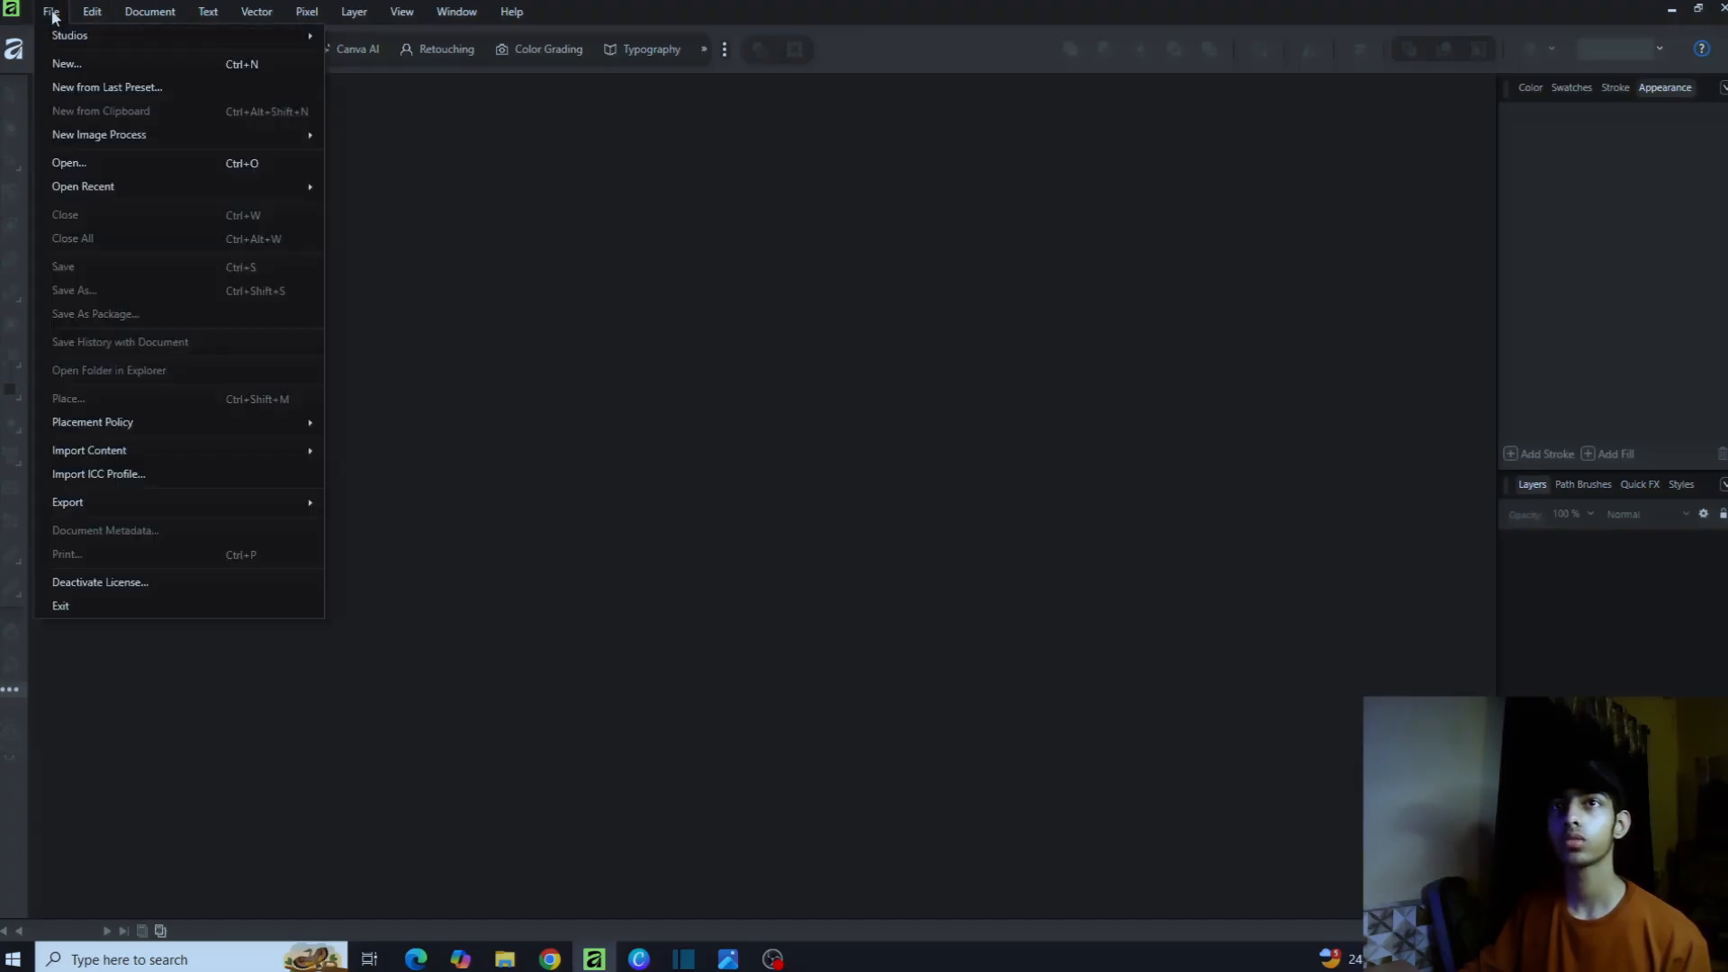
left_click(309, 68)
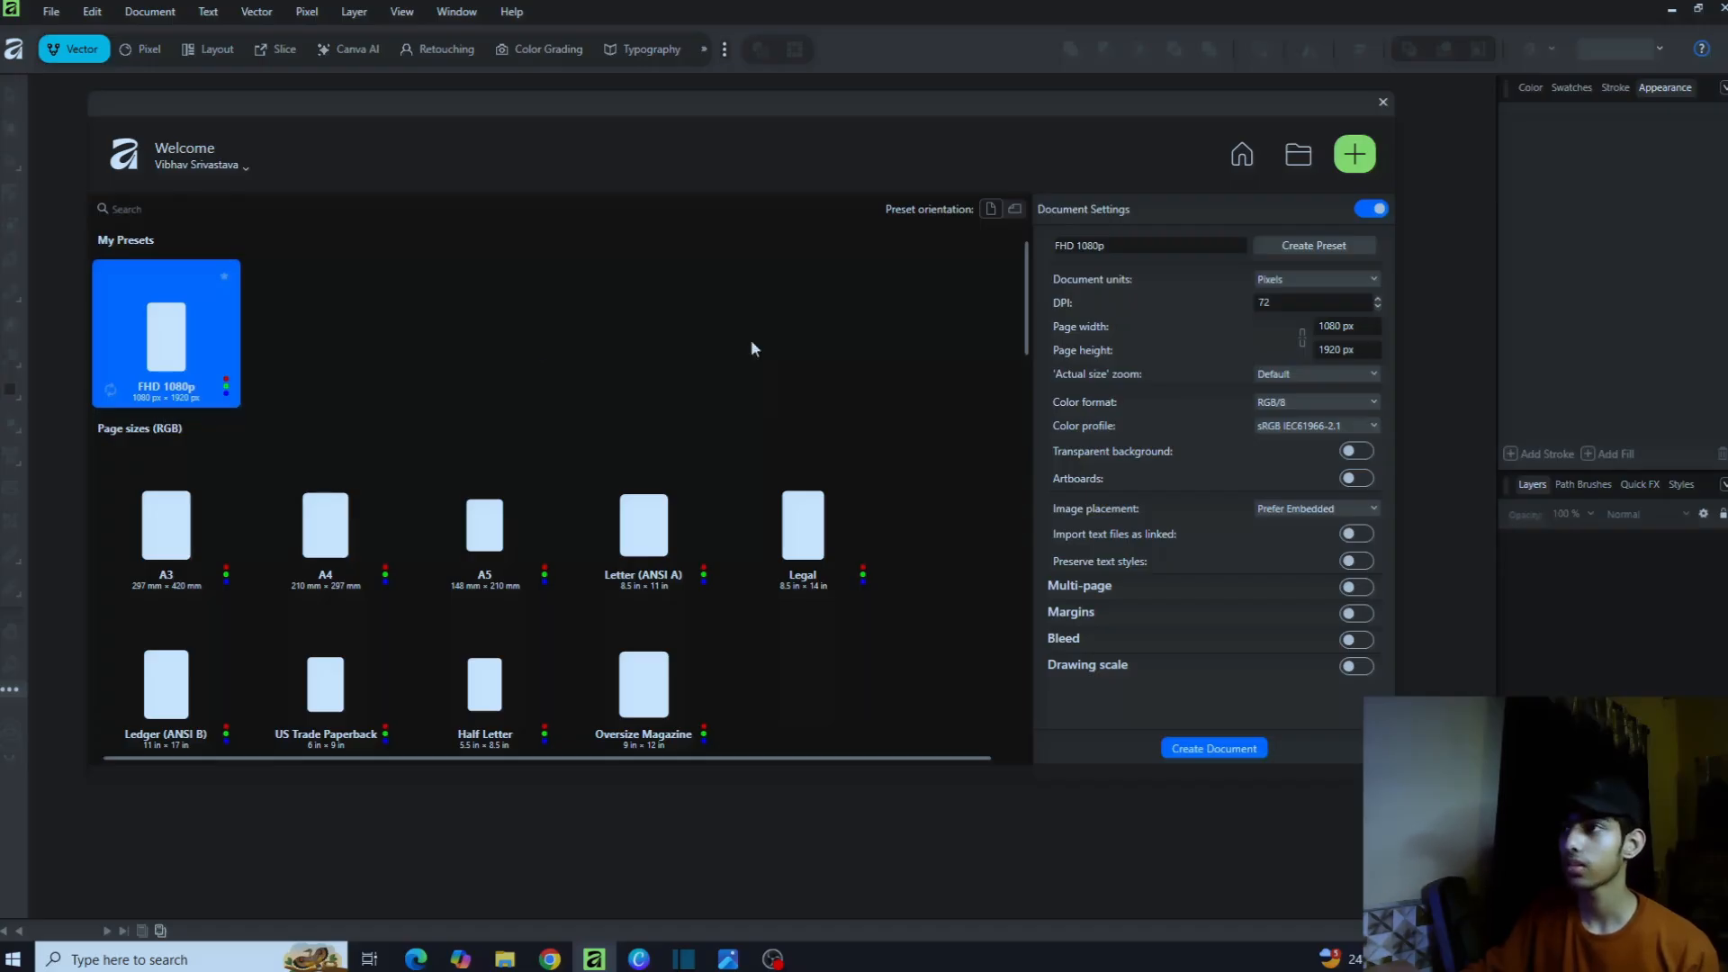
left_click(1359, 481)
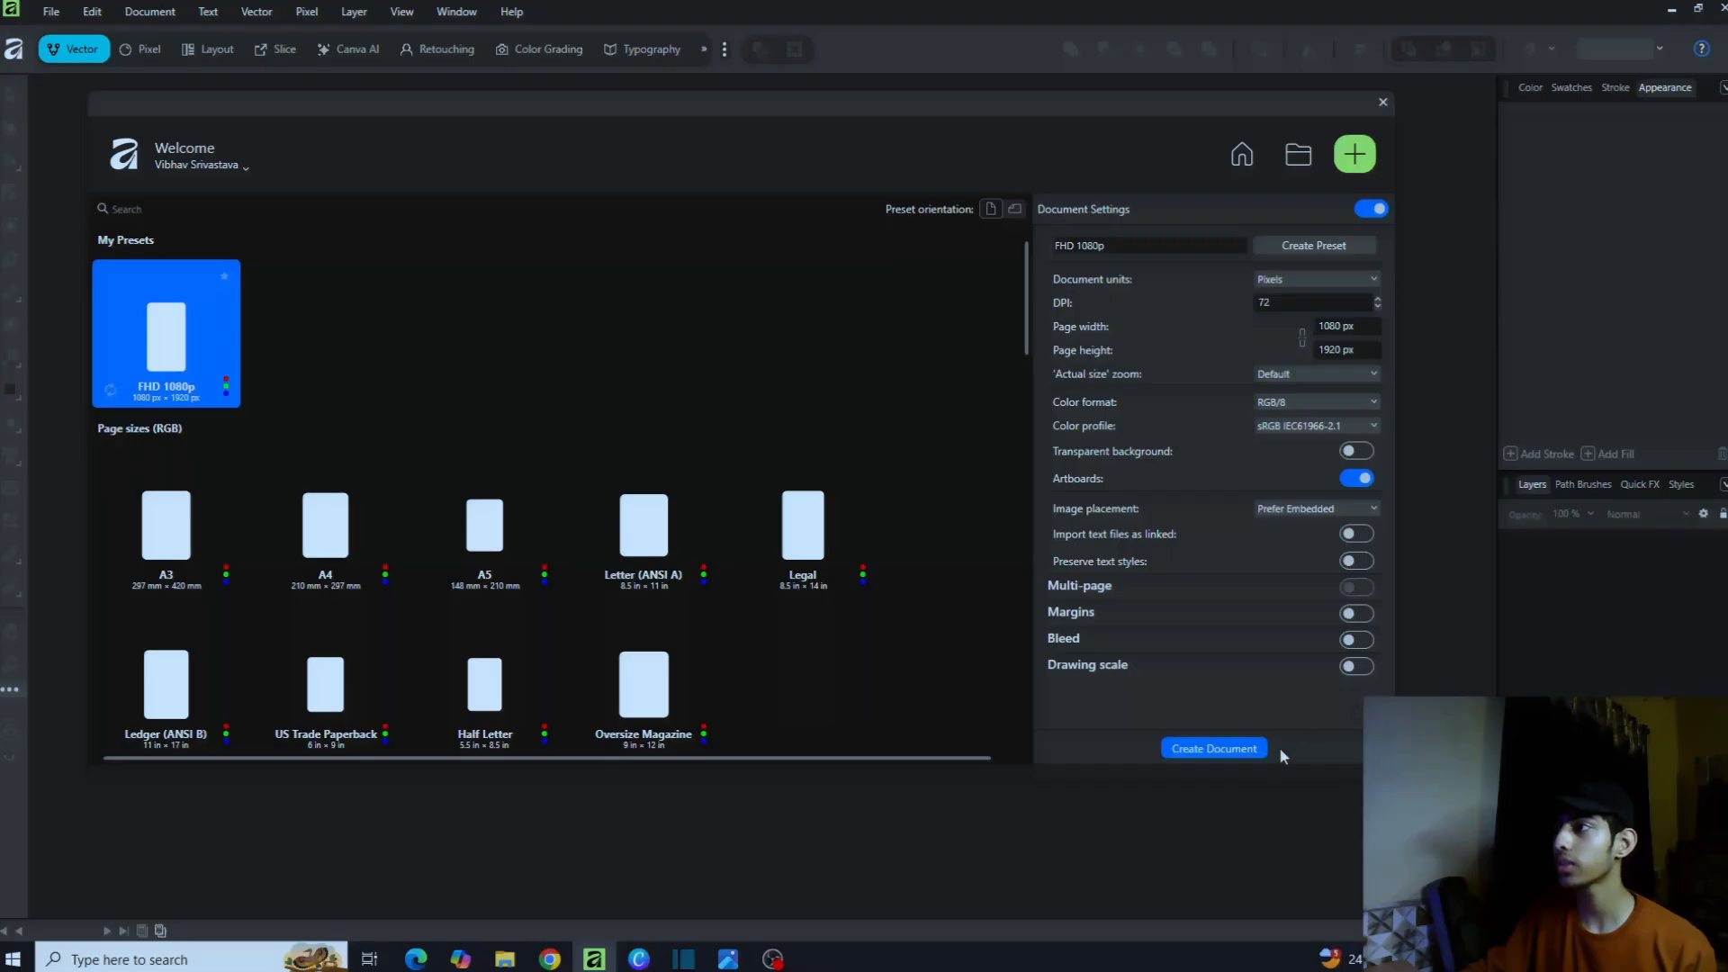
left_click(1243, 752)
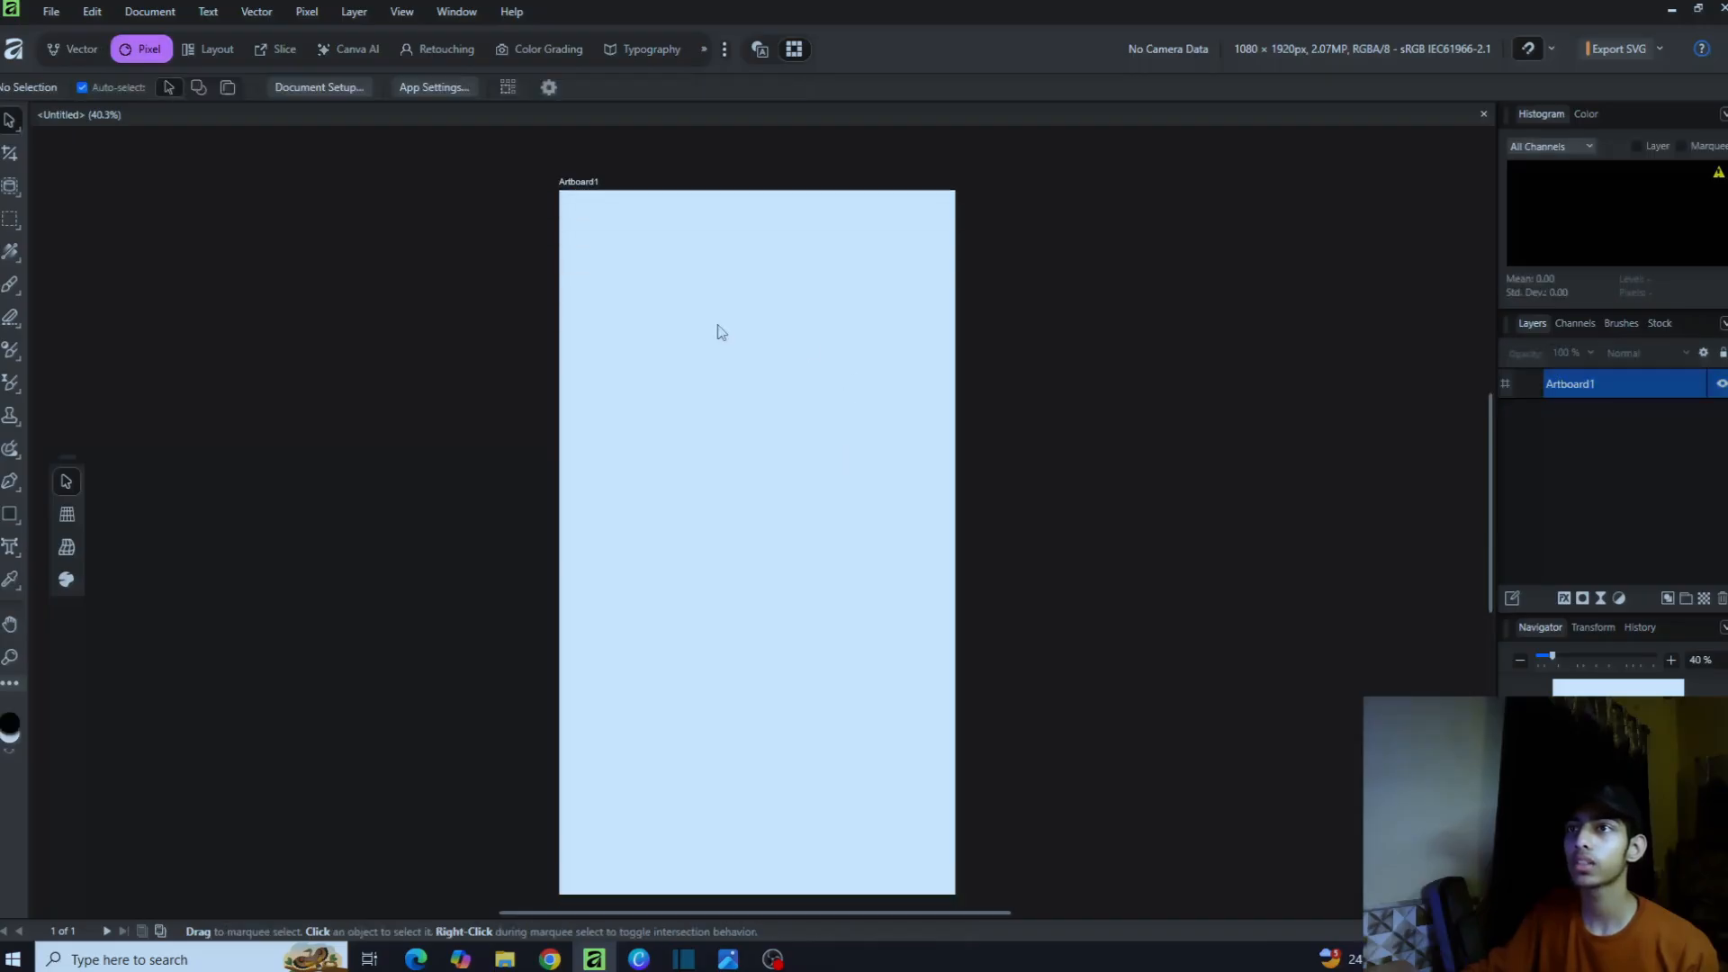
Step: Select the blank artboard and shift it slightly up and to the right on the canvas
left_click(565, 182)
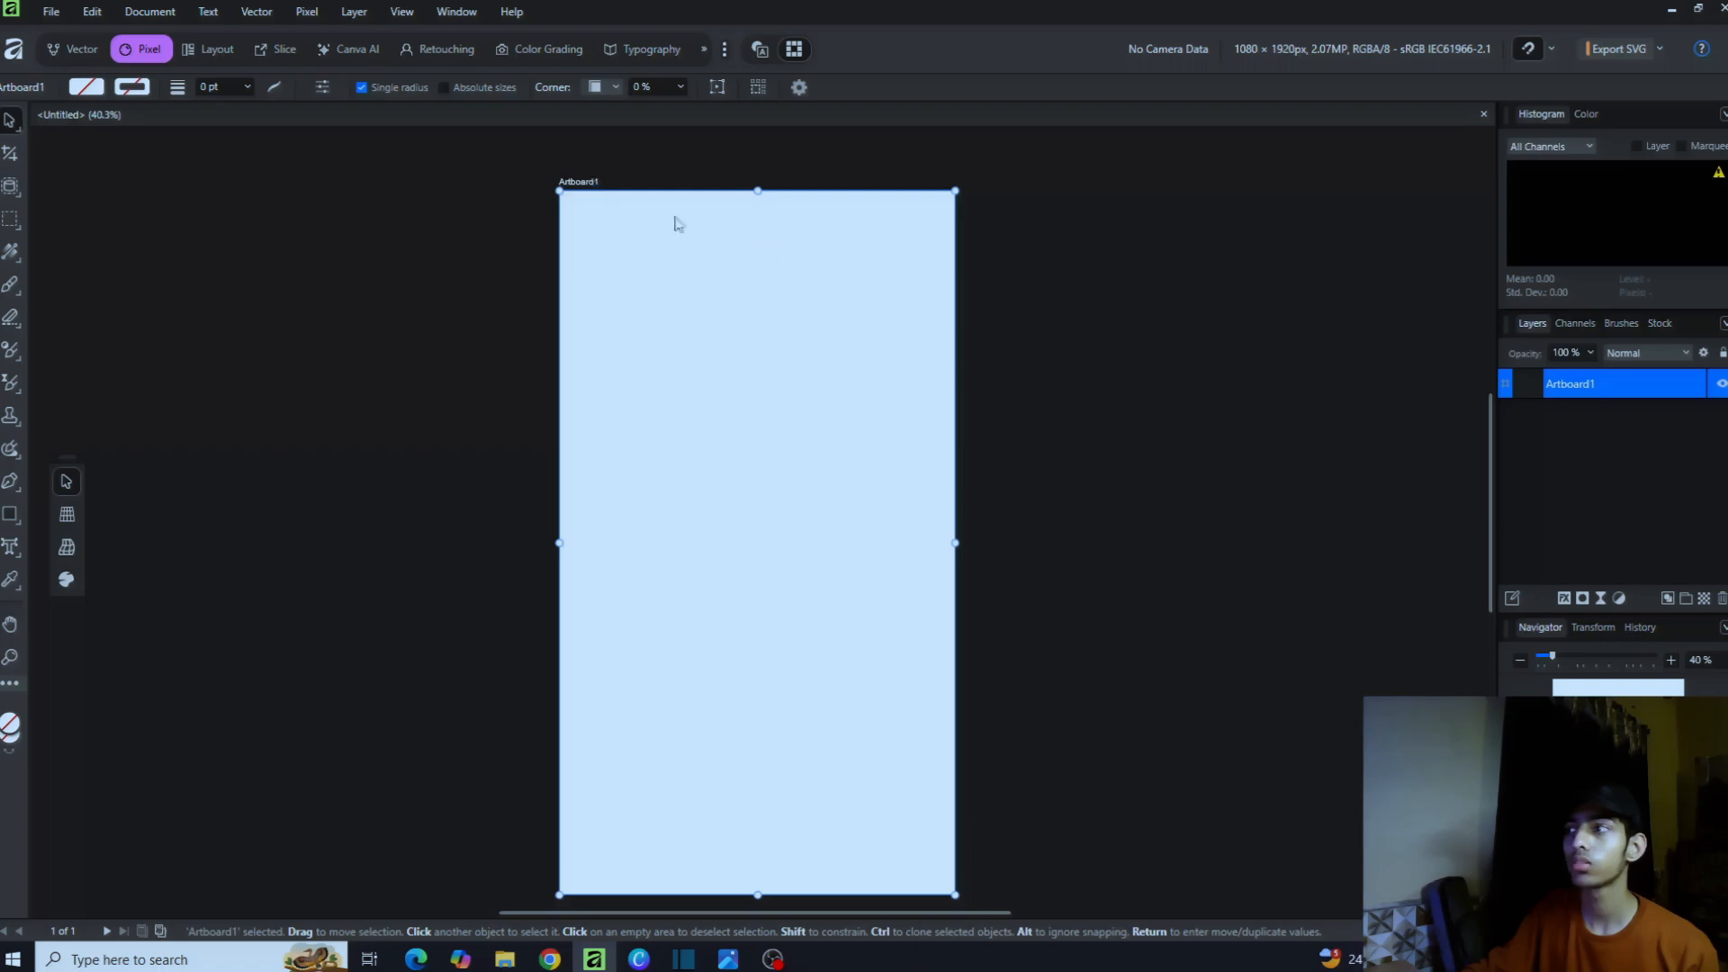
double_click(1586, 385)
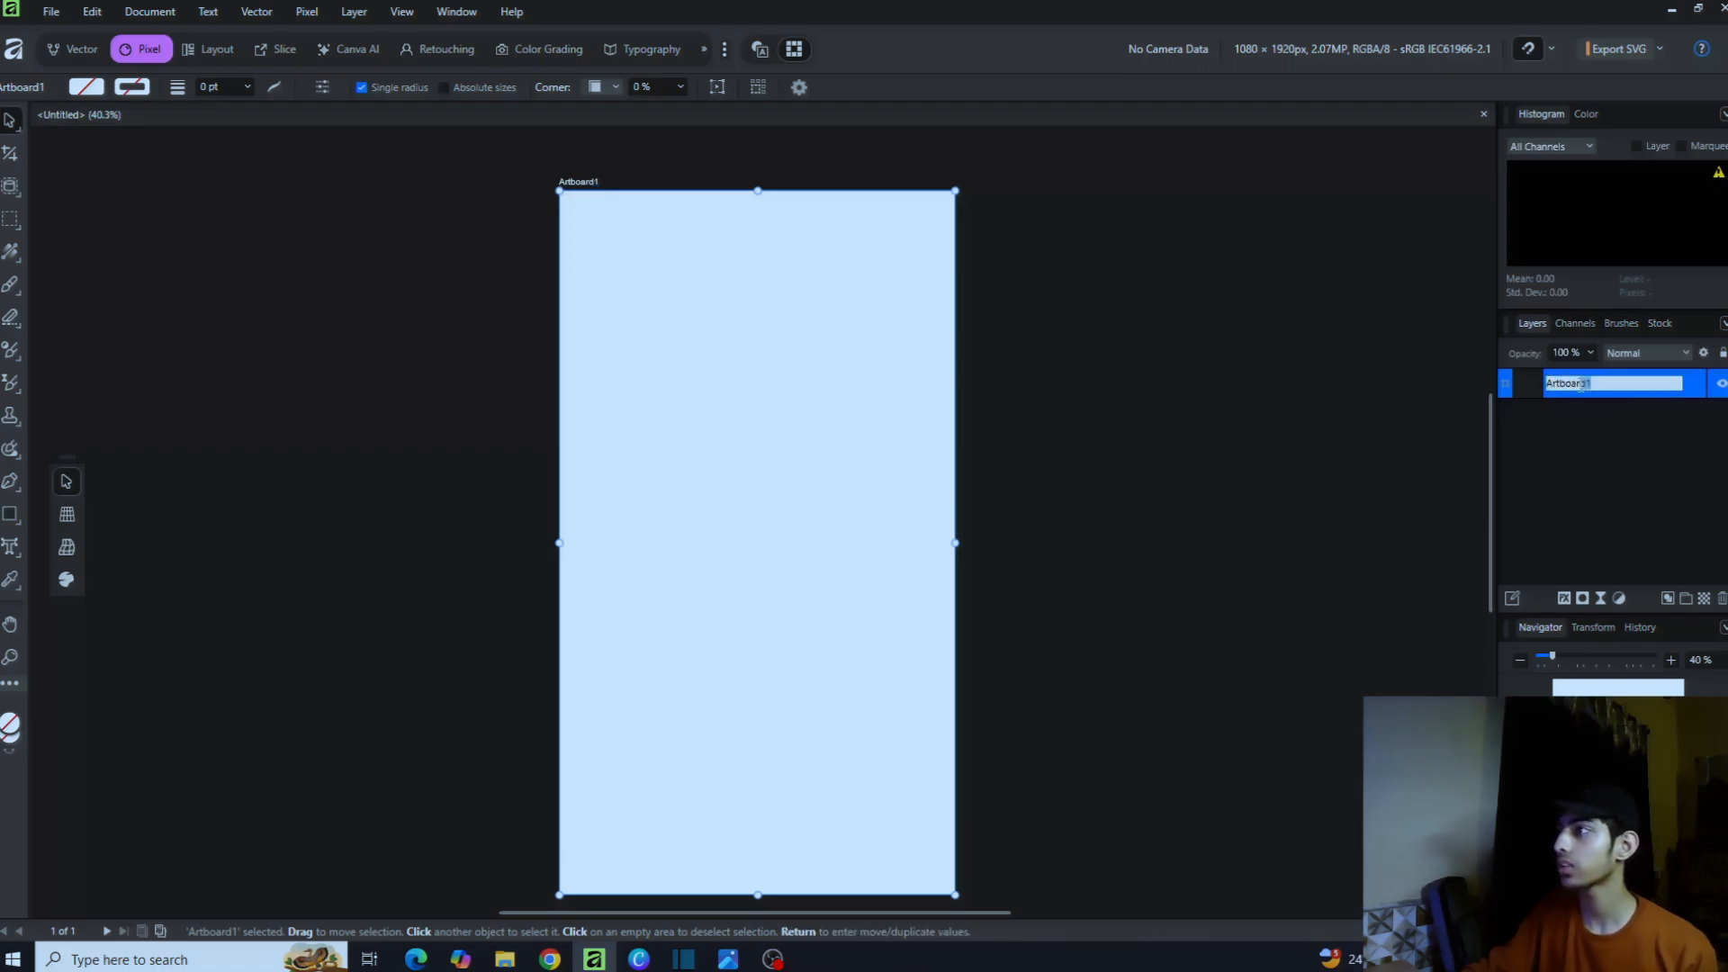
left_click(1341, 440)
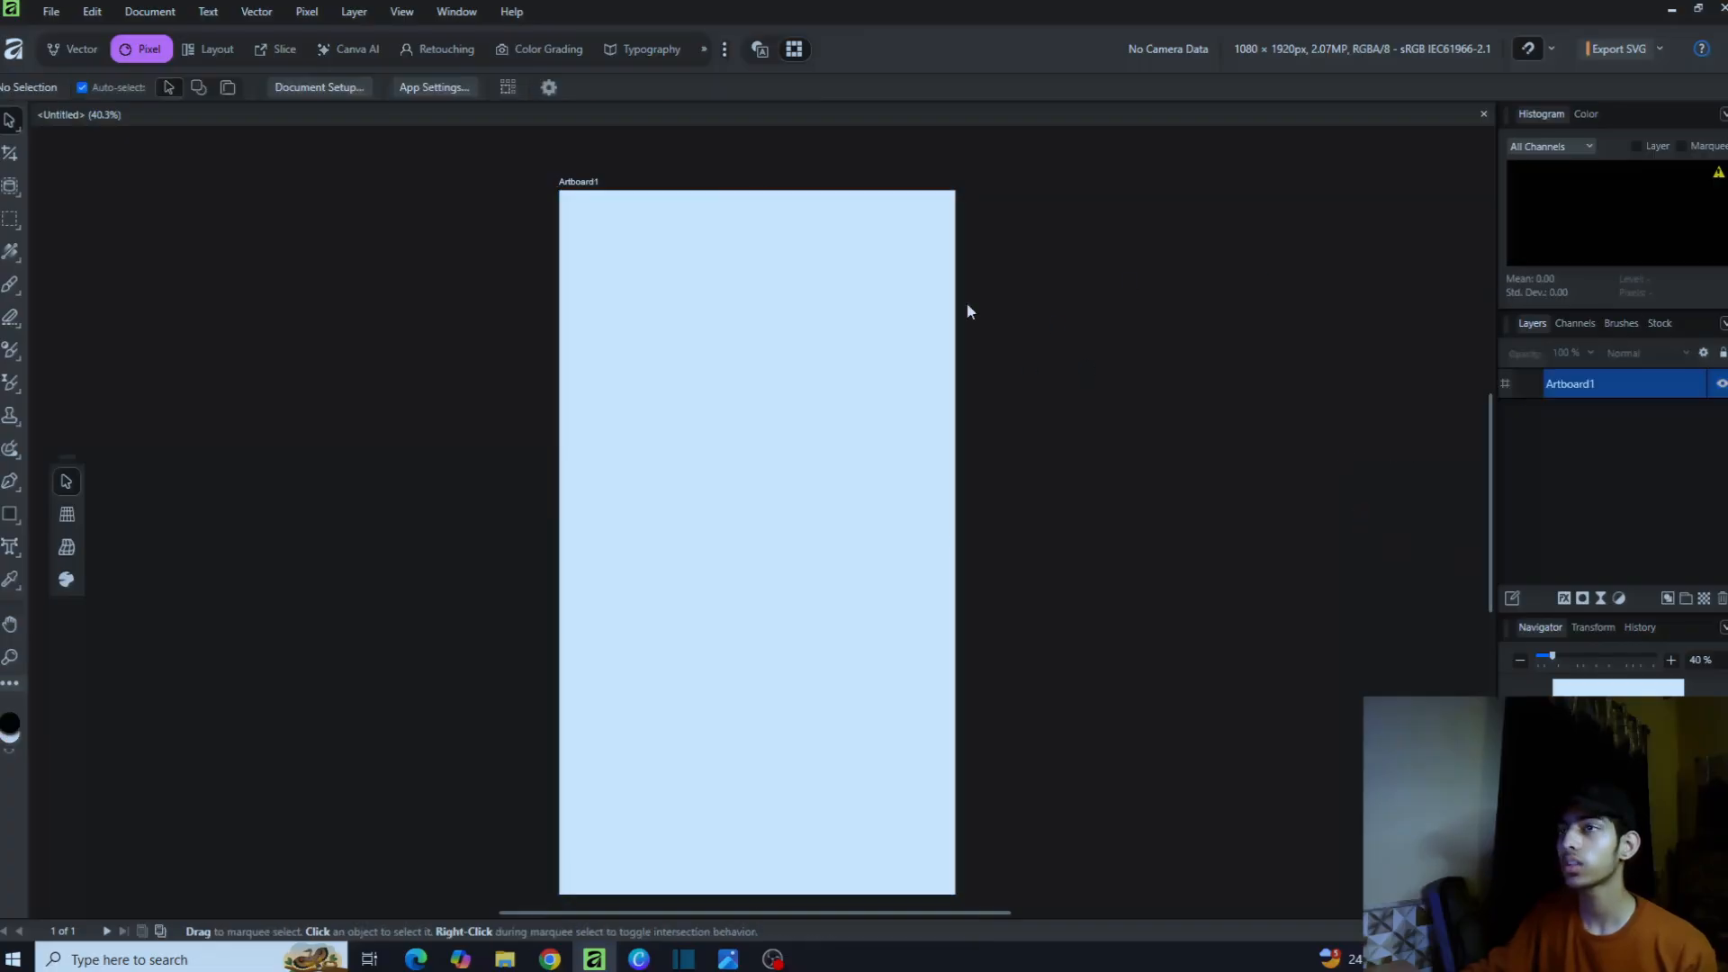
left_click(733, 365)
mouse_move(787, 379)
left_mouse_down()
mouse_move(792, 408)
mouse_move(795, 366)
left_mouse_up()
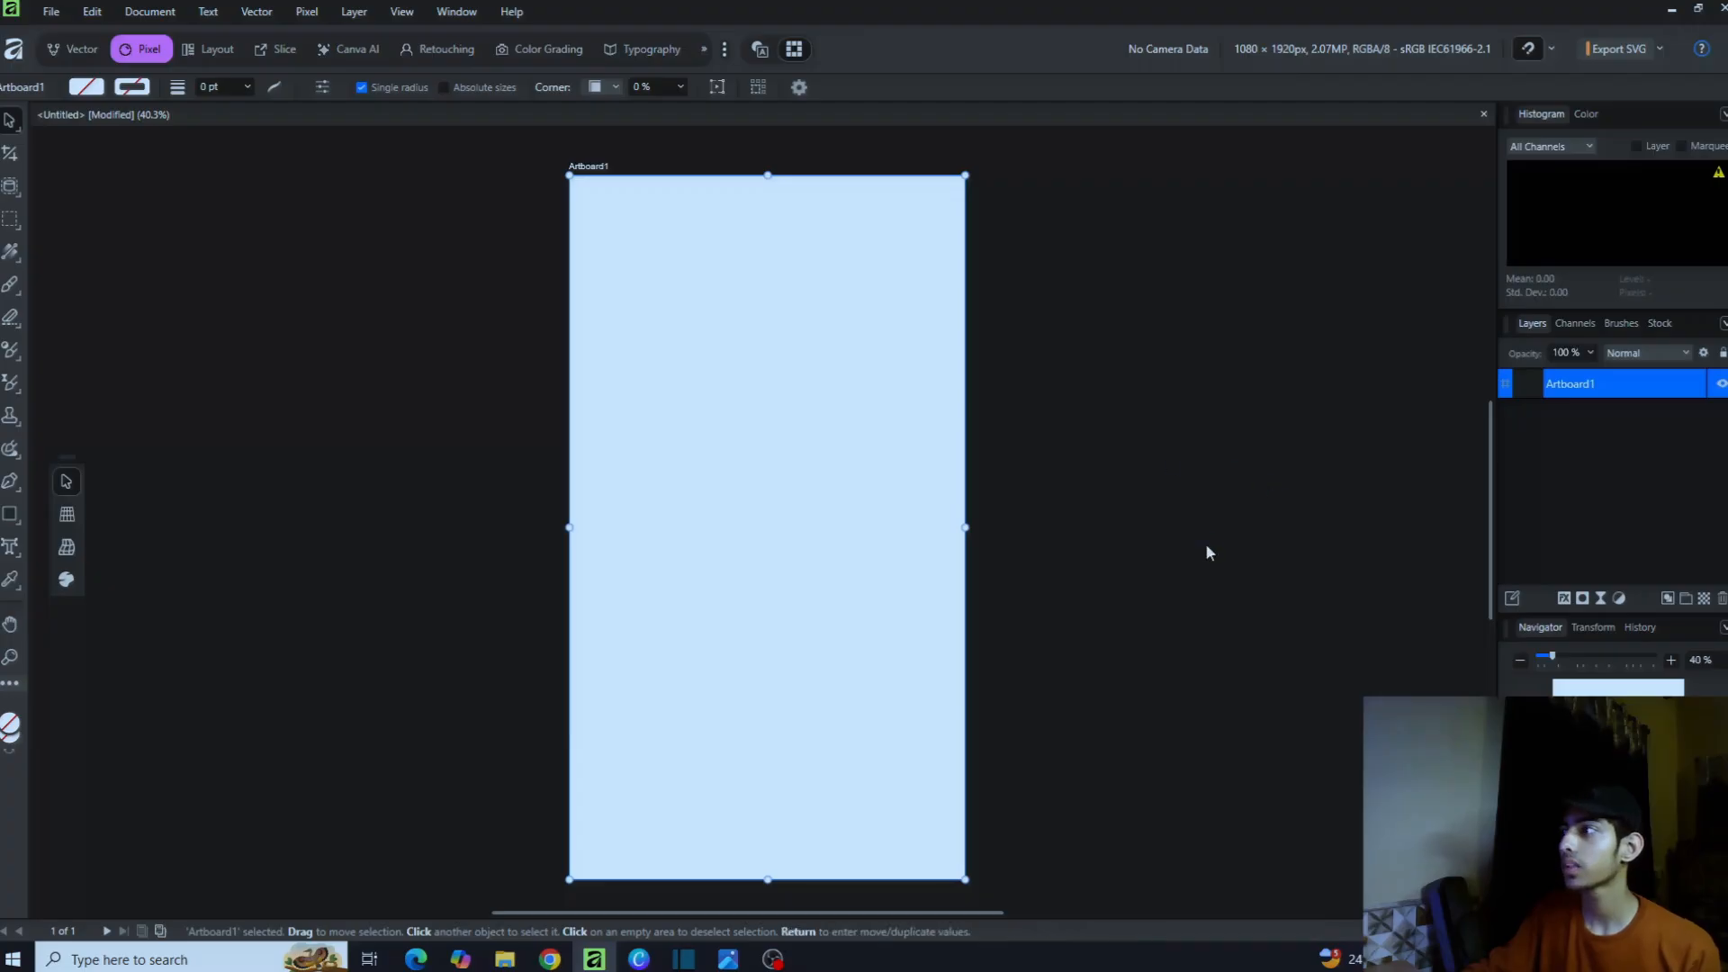
Step: Show the color wheel in the Pixel studio and switch to the Vector studio for the new artboard
left_click(1584, 115)
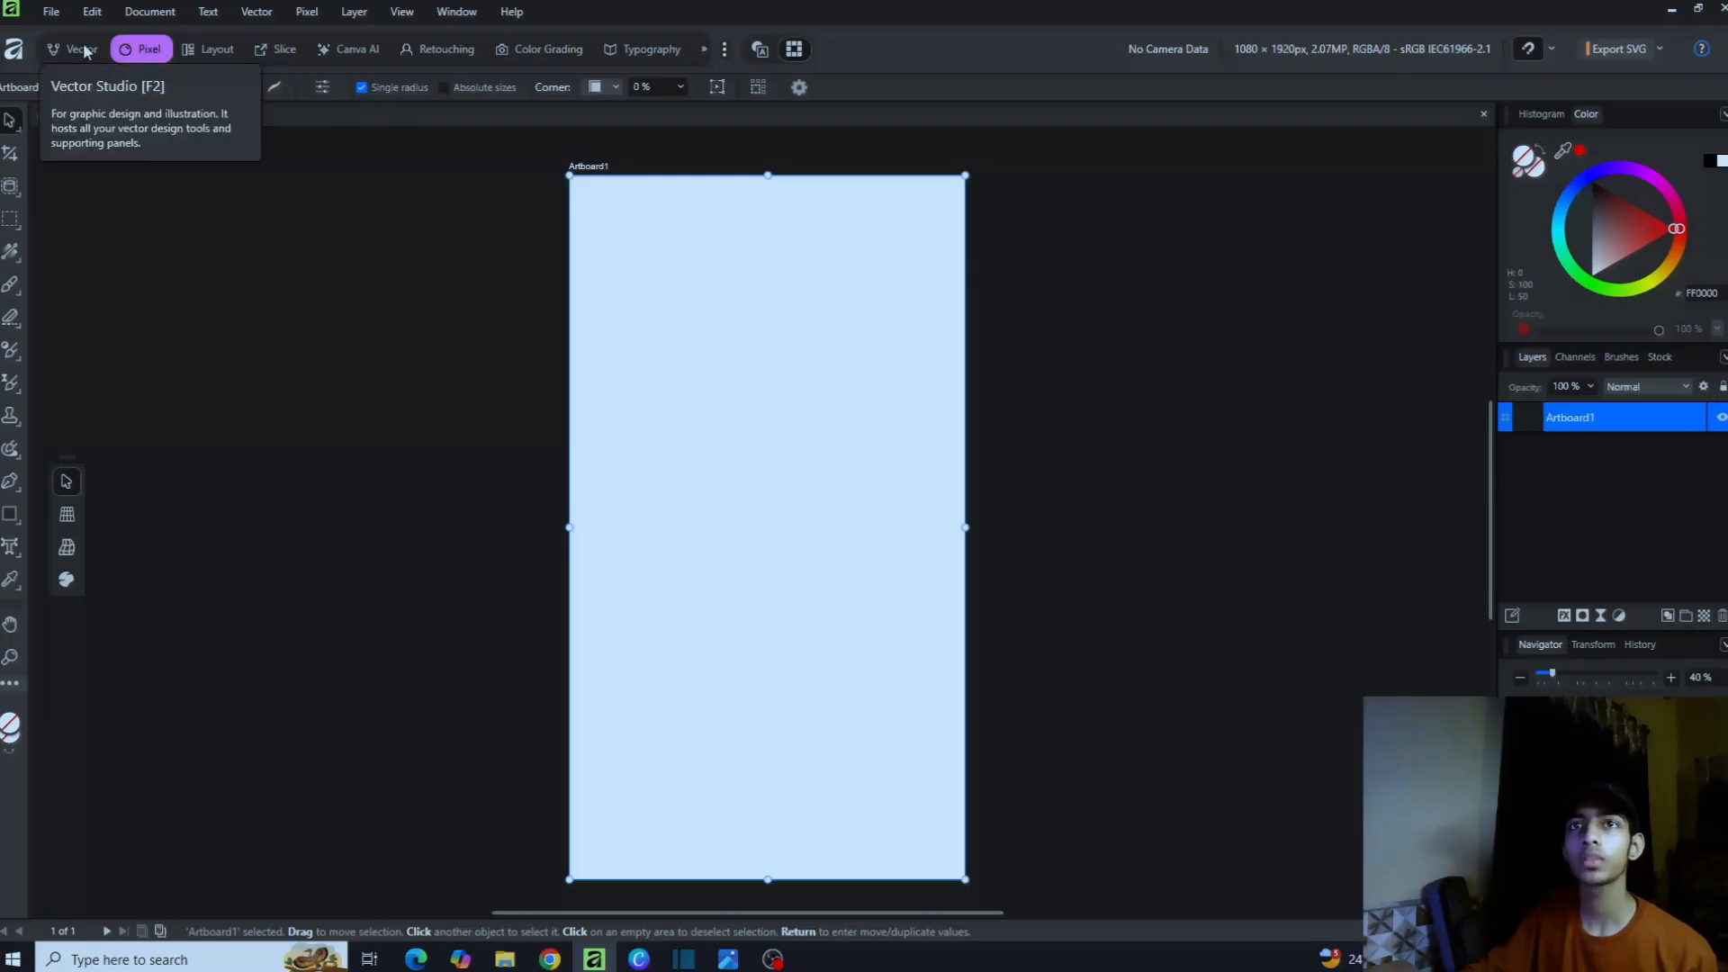
scroll(762, 337, "up", 1)
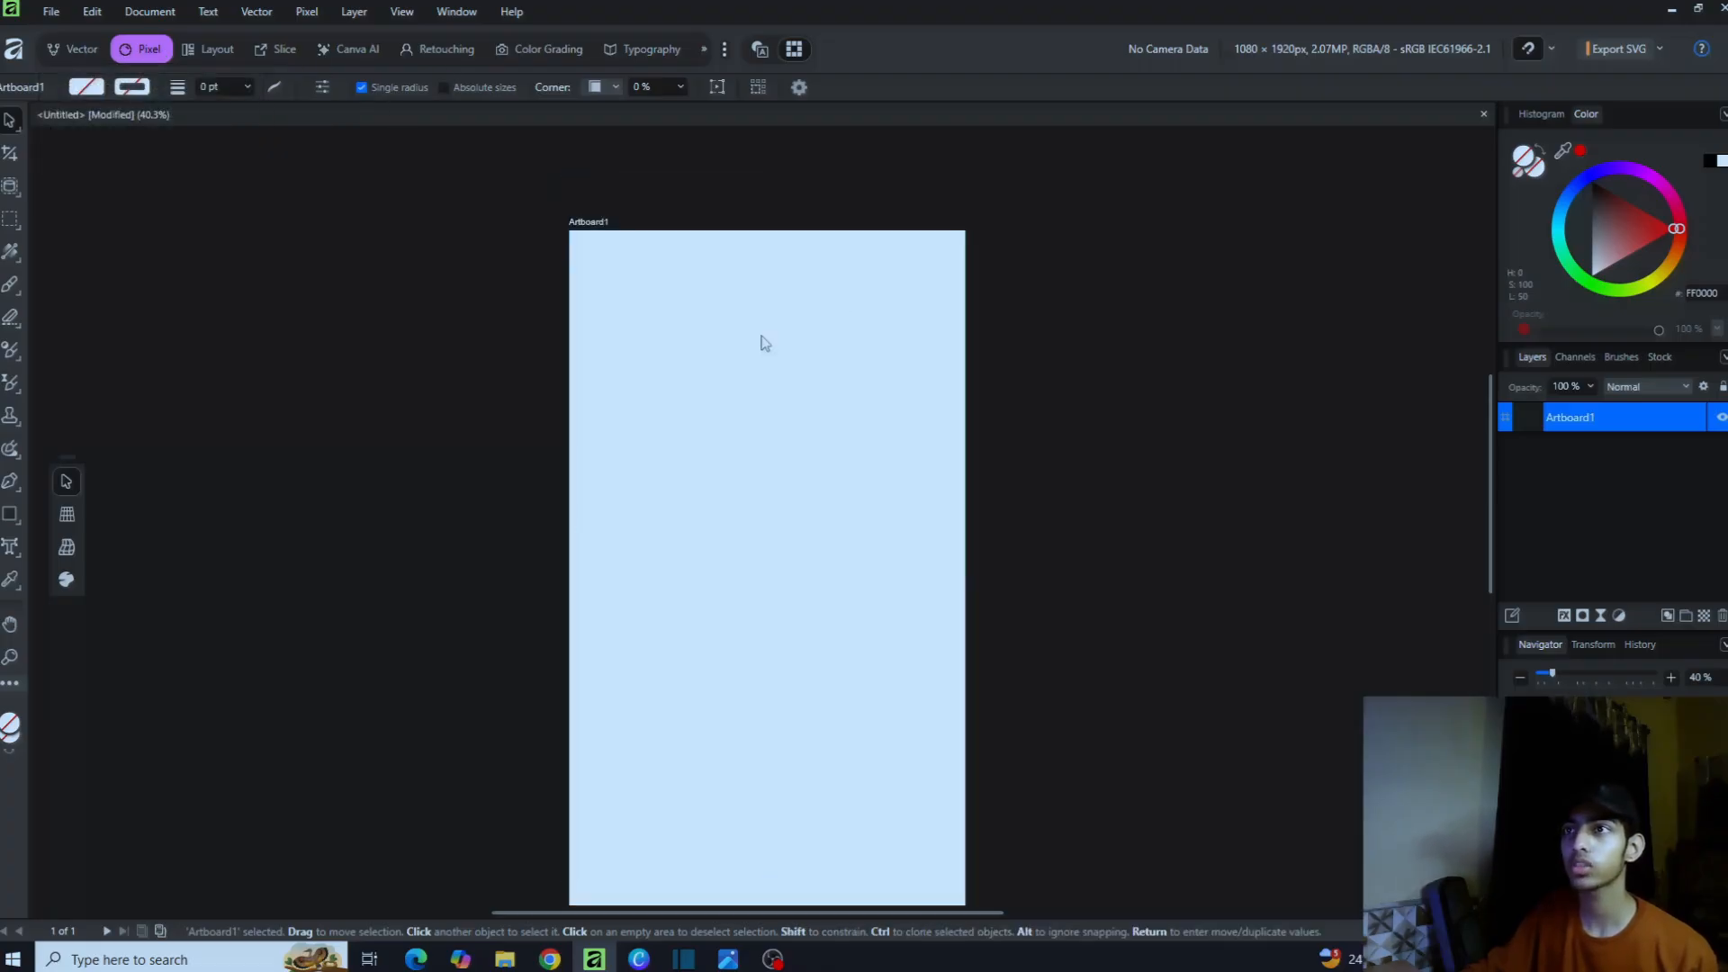
scroll(762, 342, "down", 2)
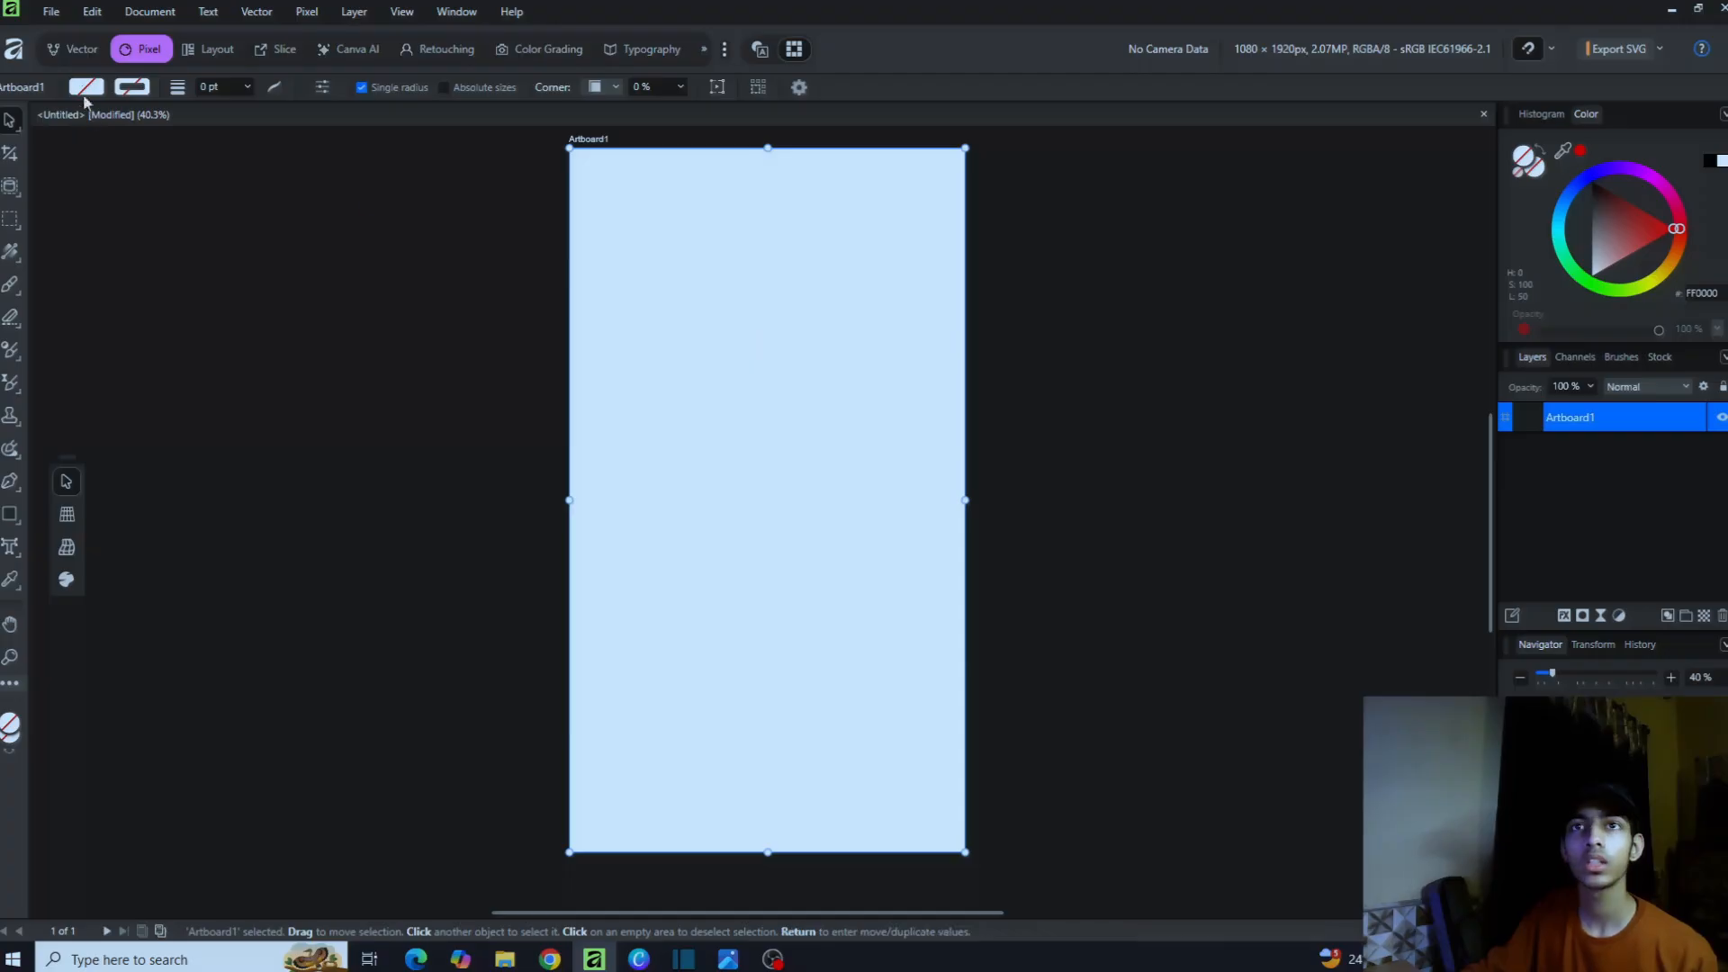
left_click(74, 49)
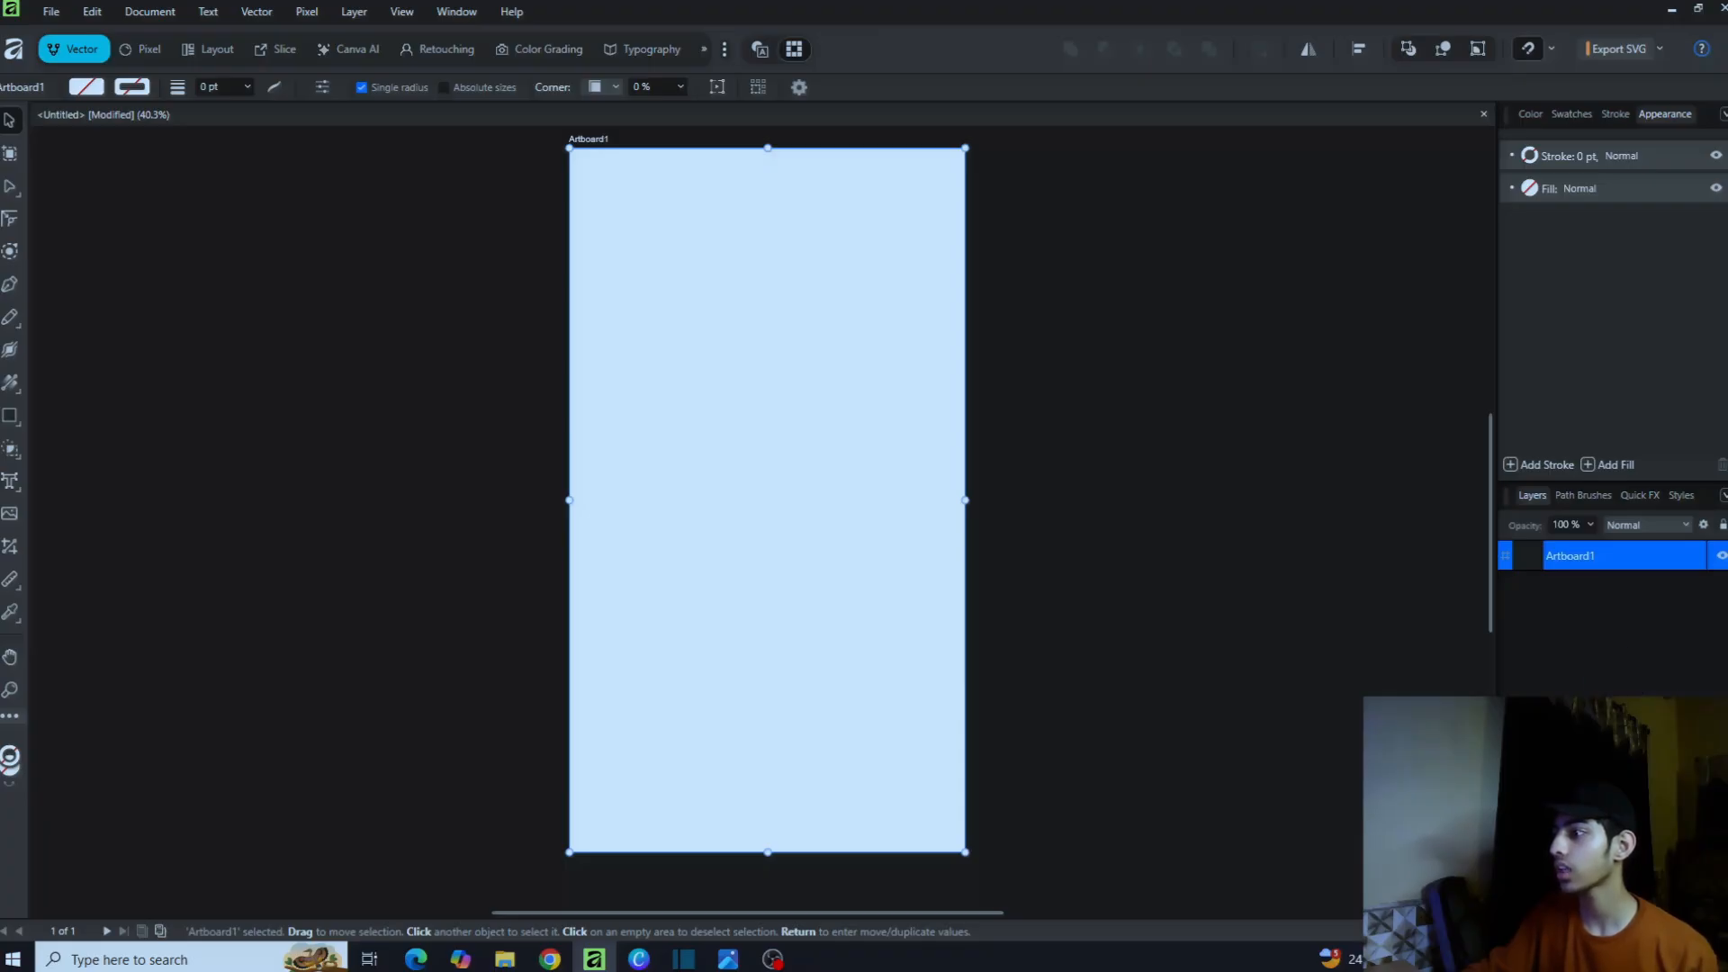
Step: Look through the navigator, history, transform, path brush, quick effect, style, layer, stroke, swatch and color controls of the Vector studio
left_click(1593, 904)
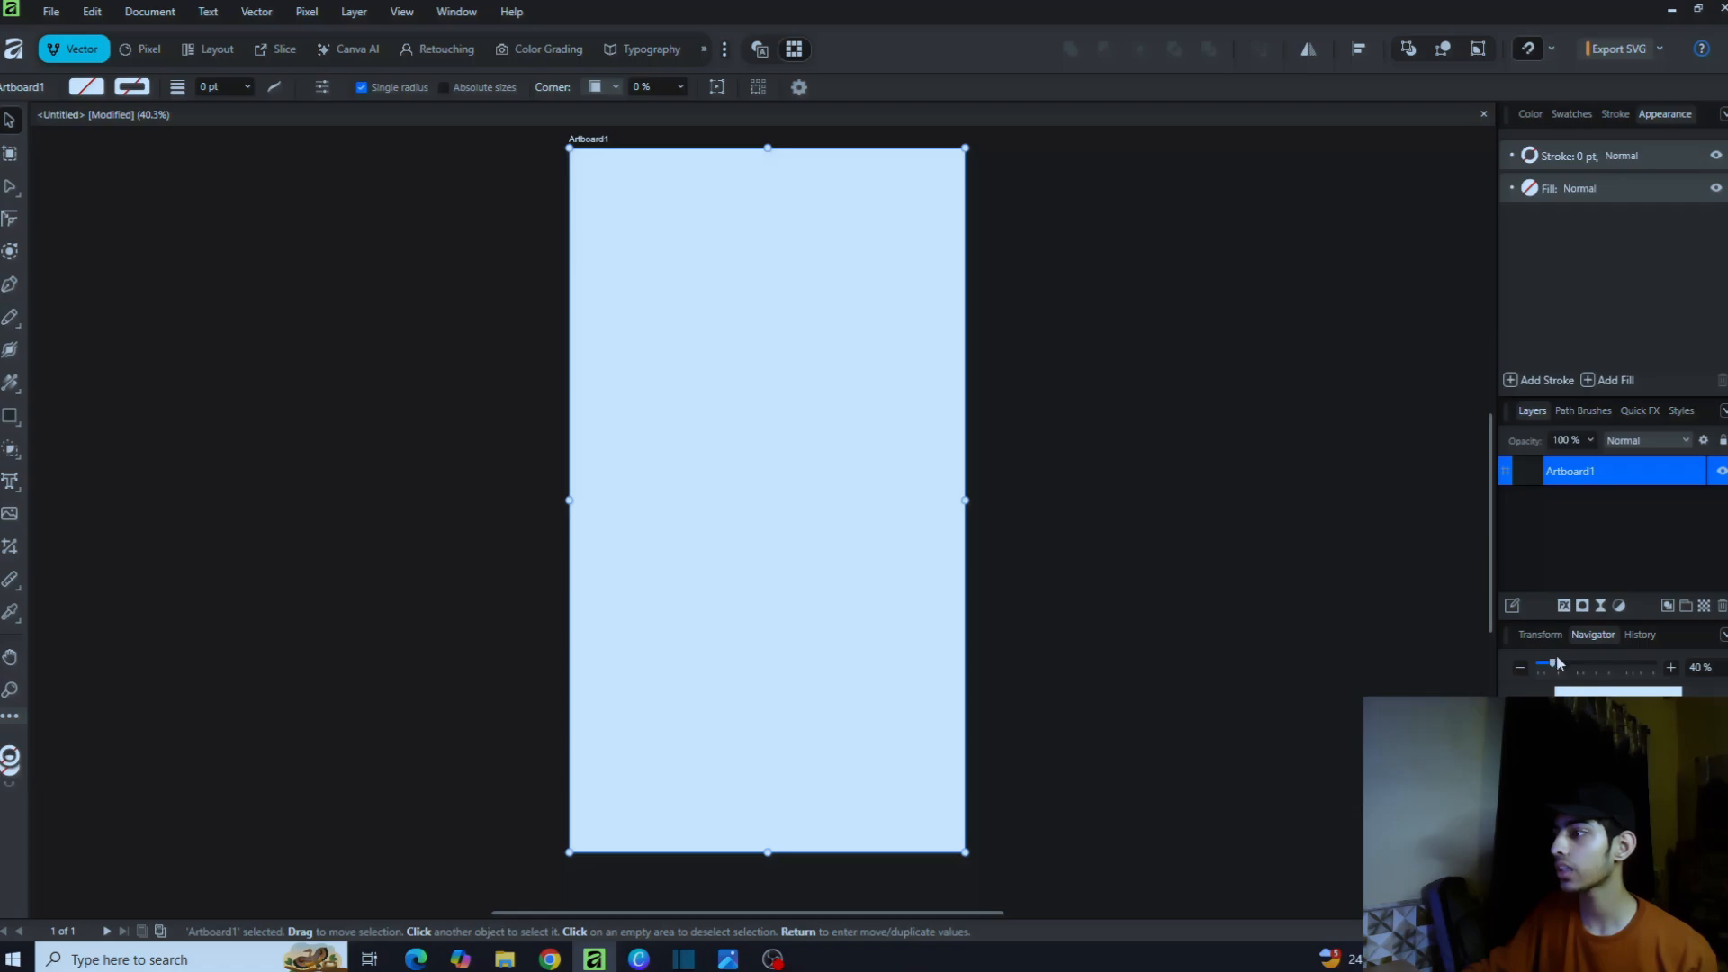
left_click(1642, 635)
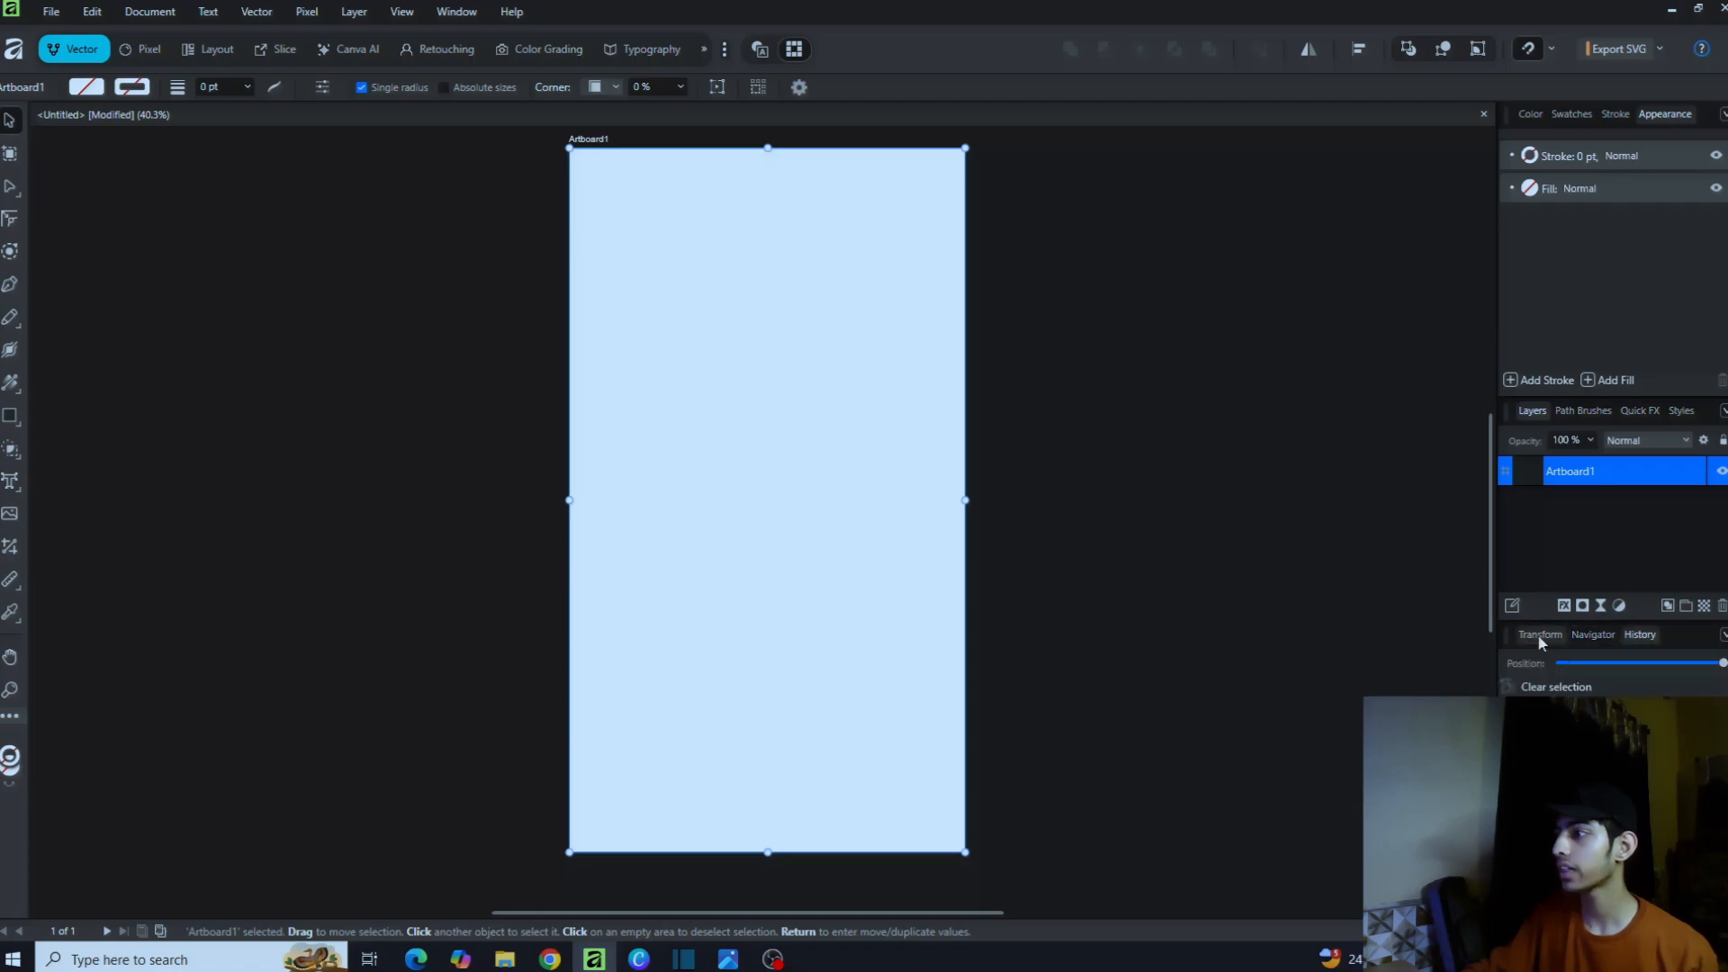
left_click(1540, 639)
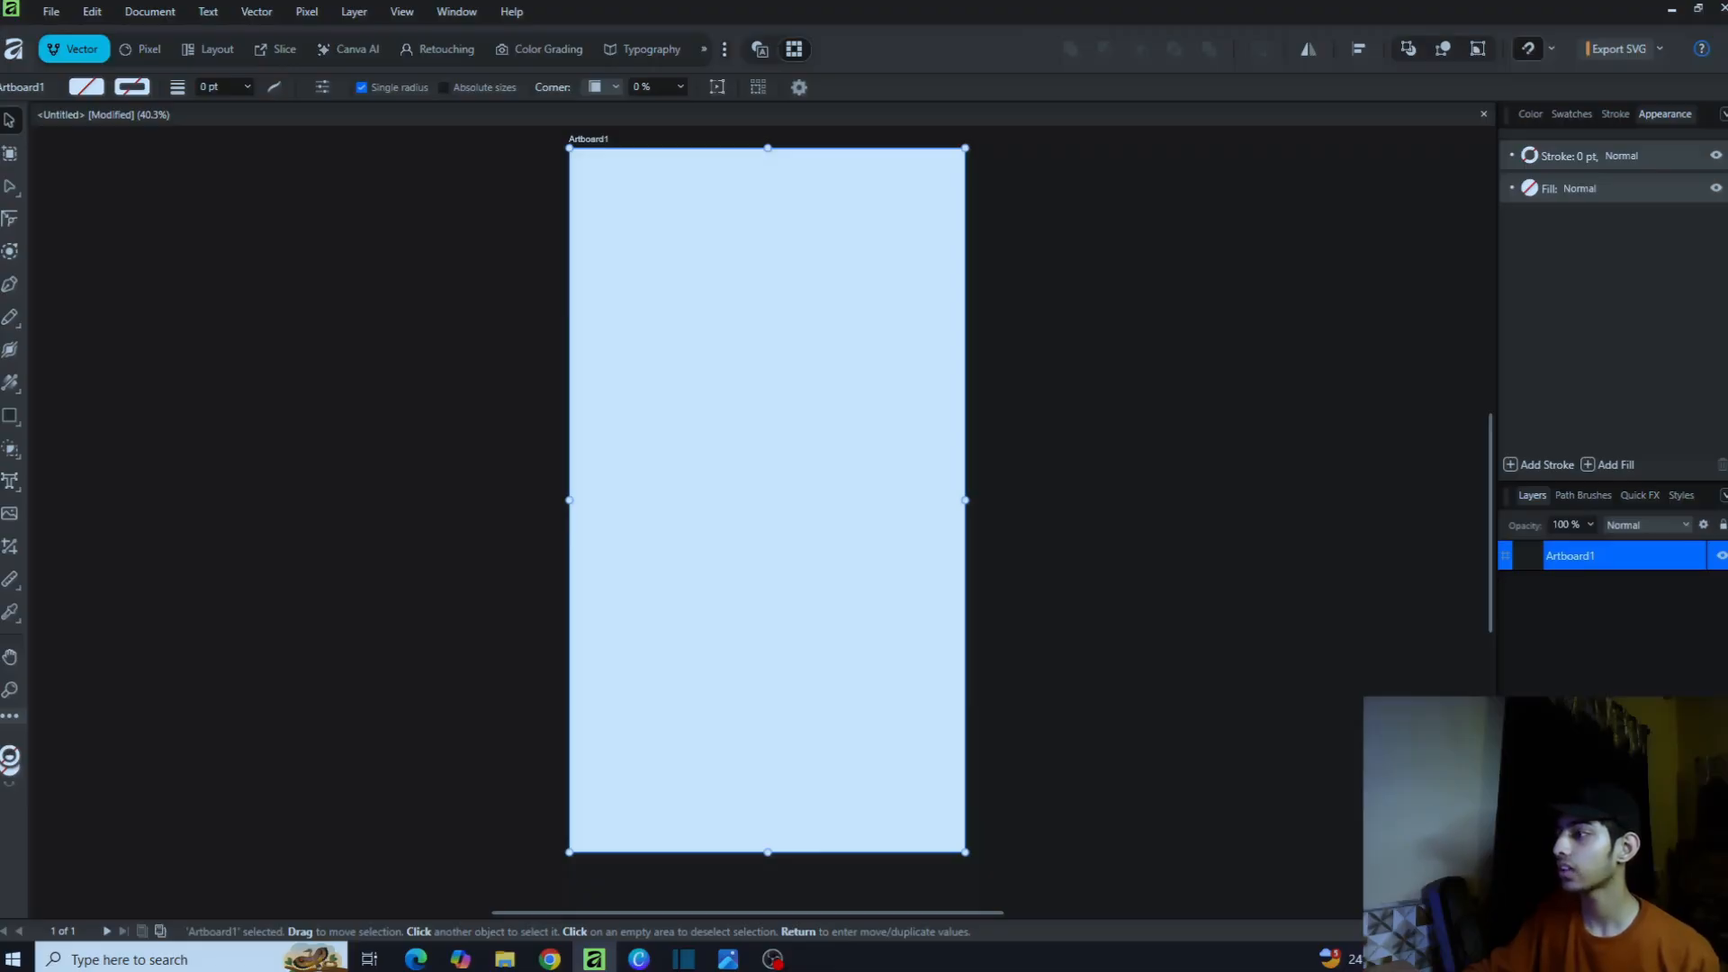
left_click(1582, 495)
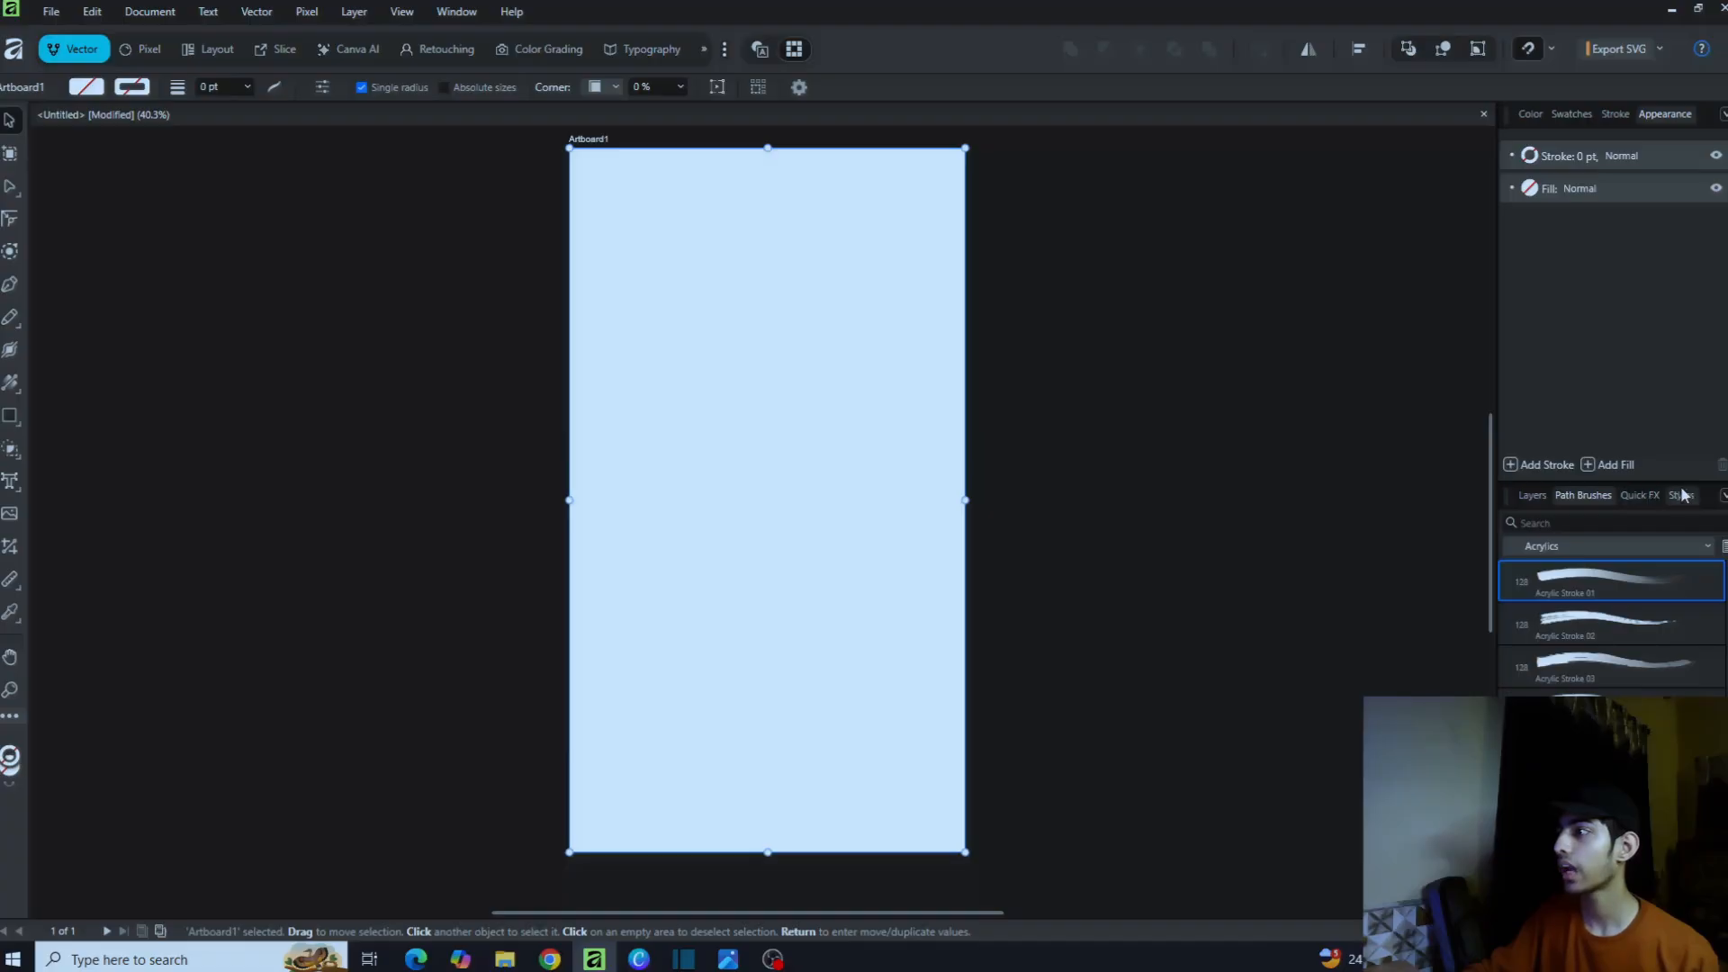
left_click(1639, 495)
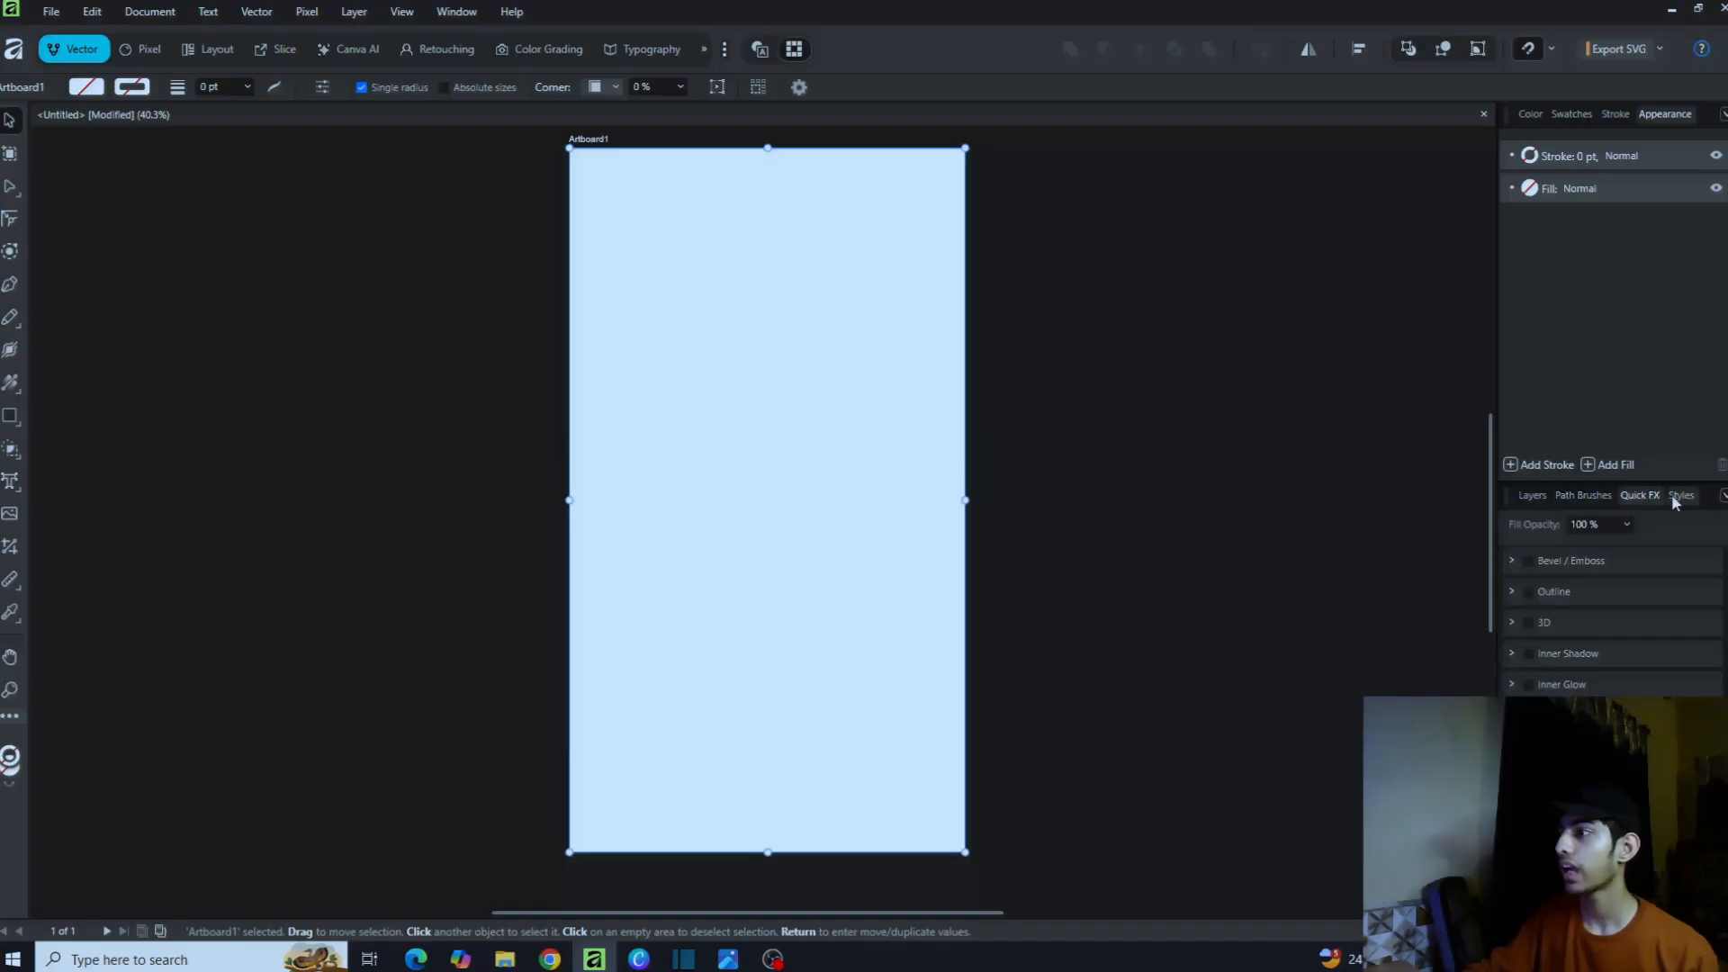
left_click(1679, 495)
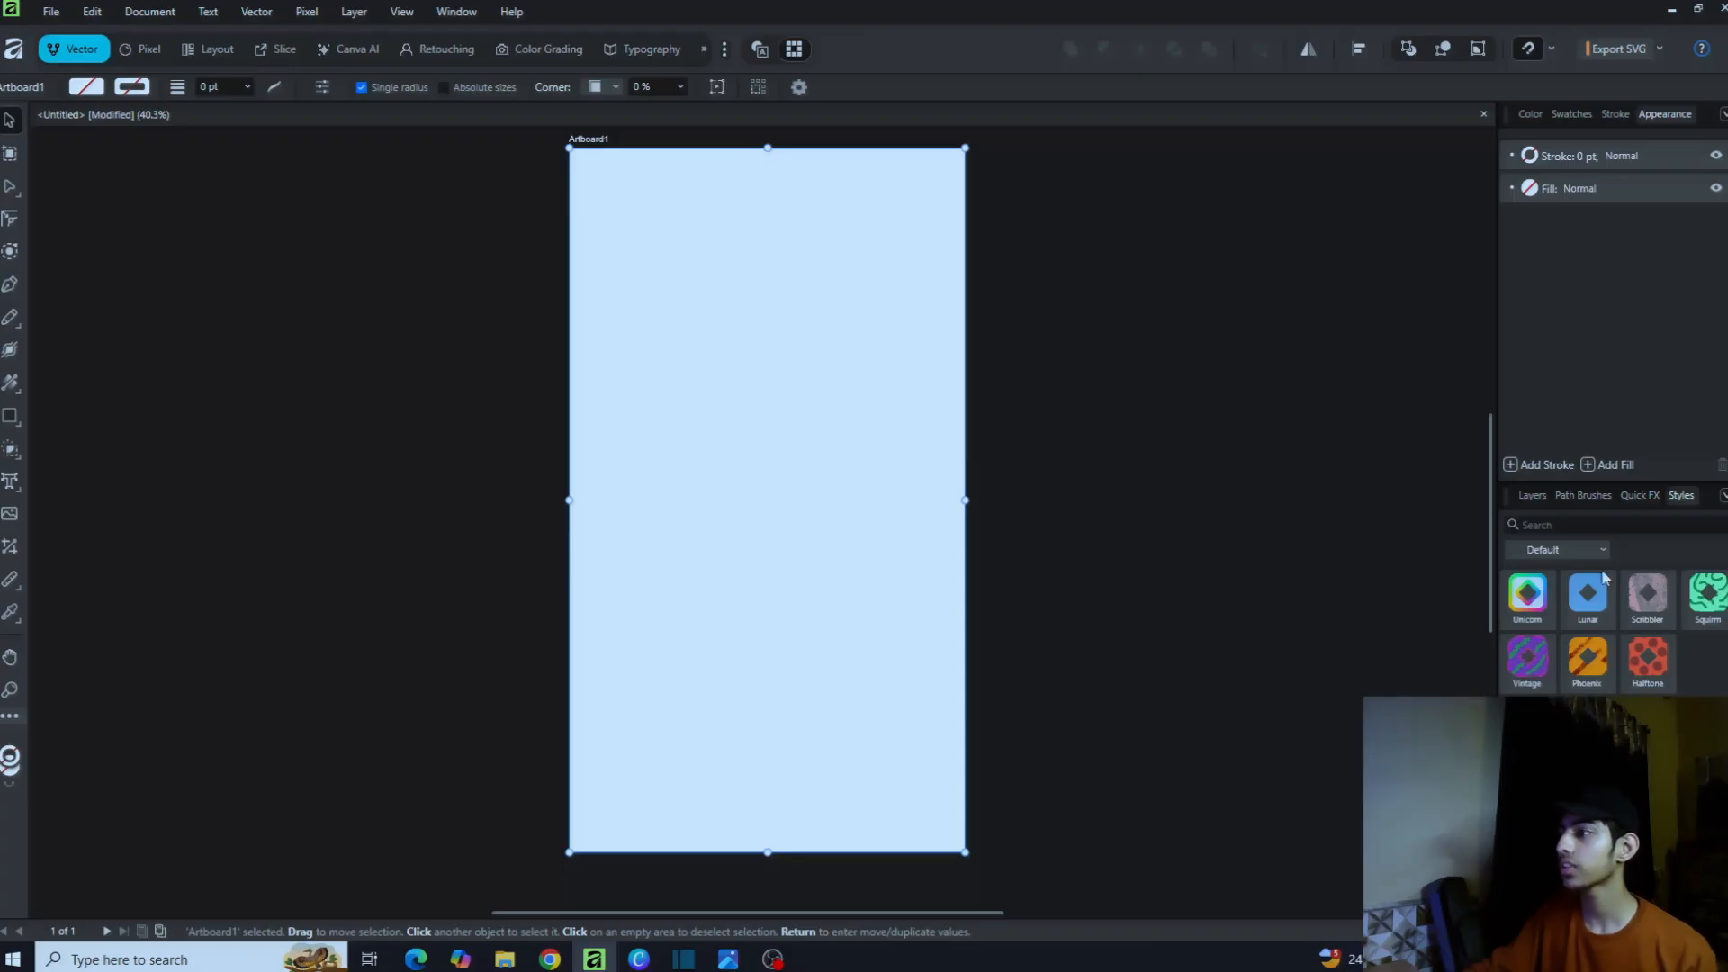
left_click(1533, 496)
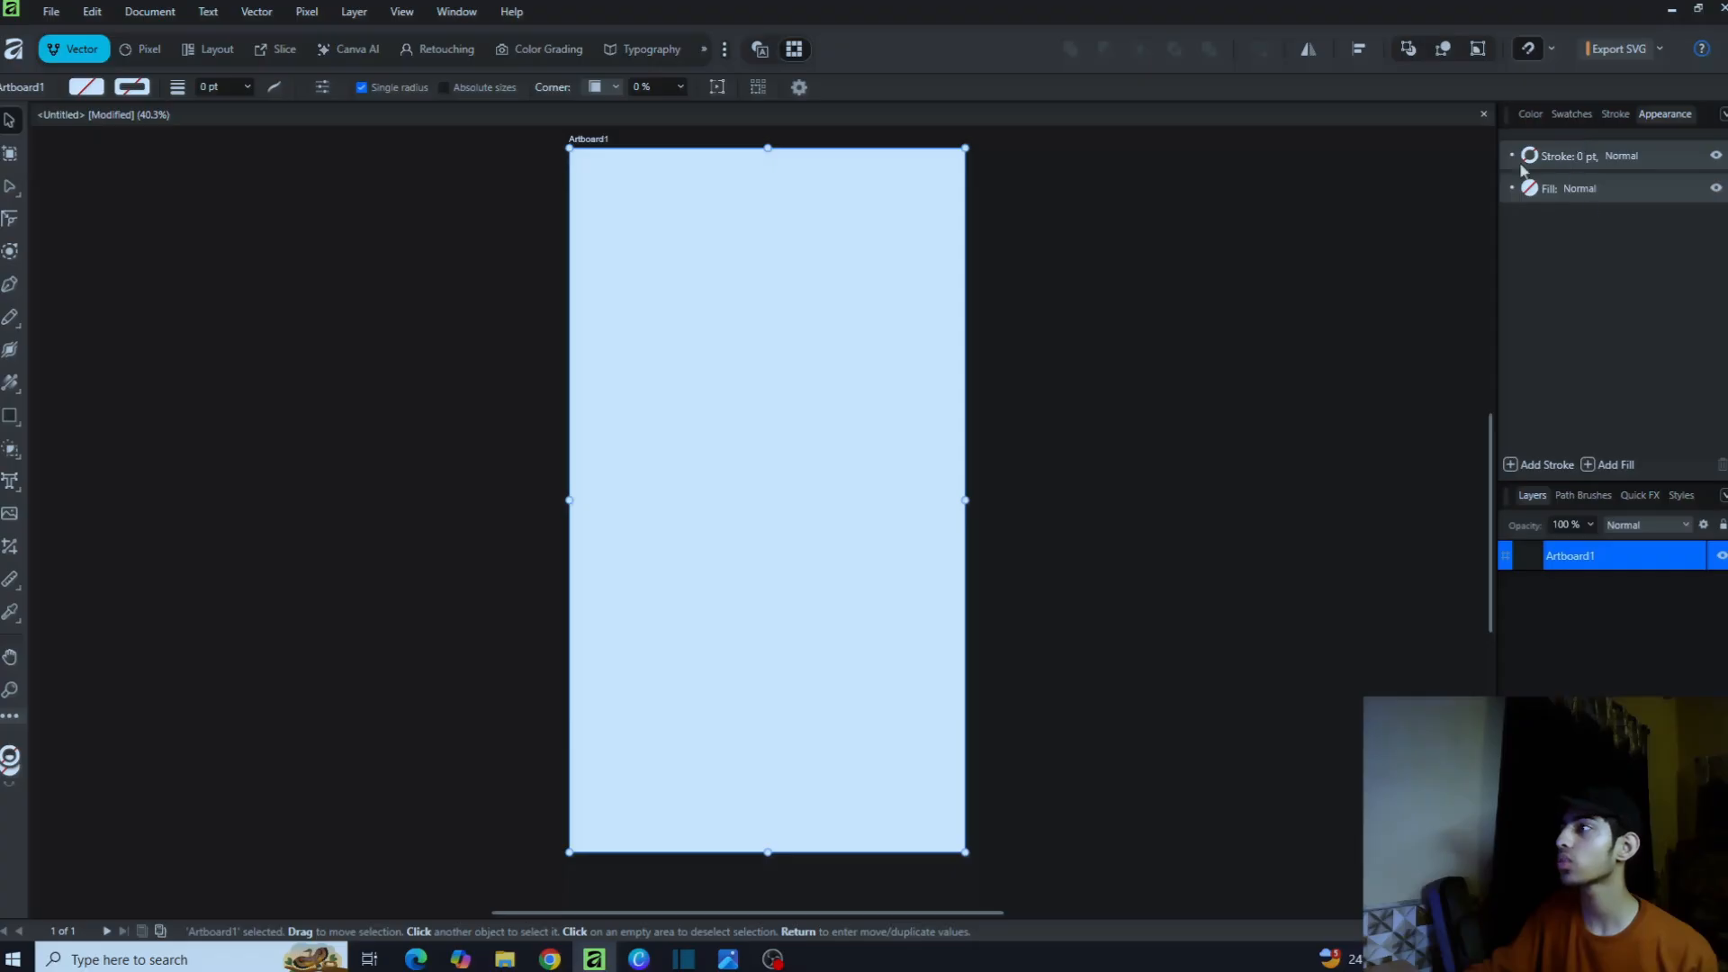
left_click(1619, 114)
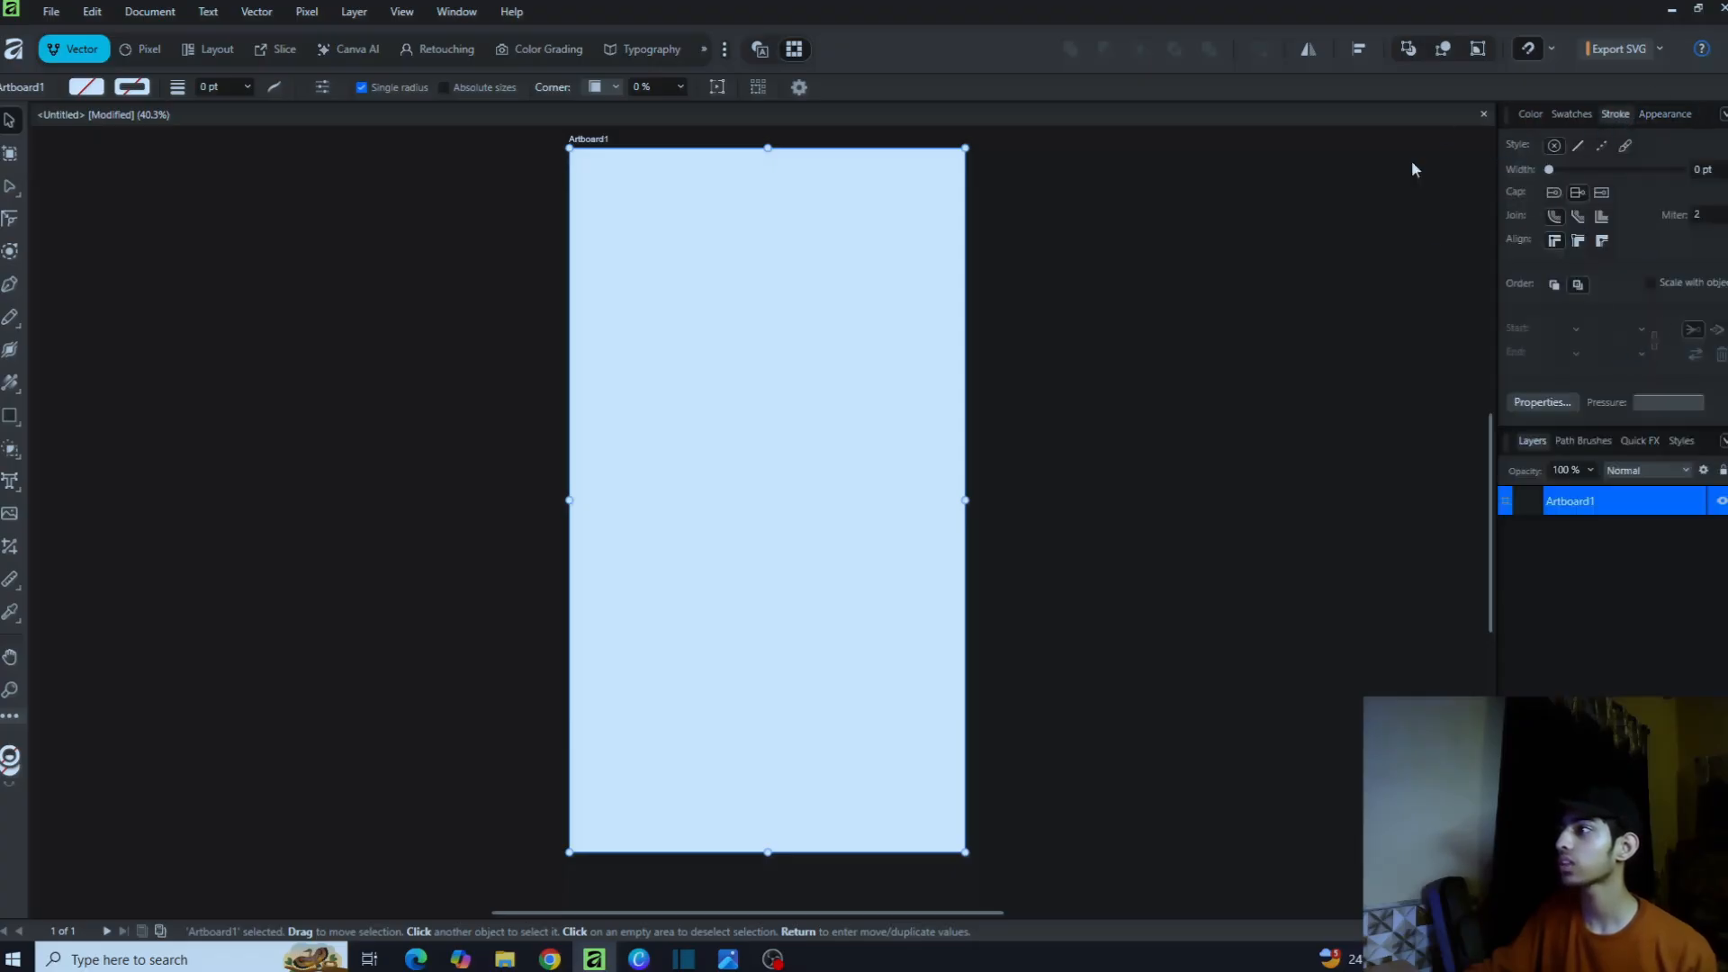
left_click(1570, 114)
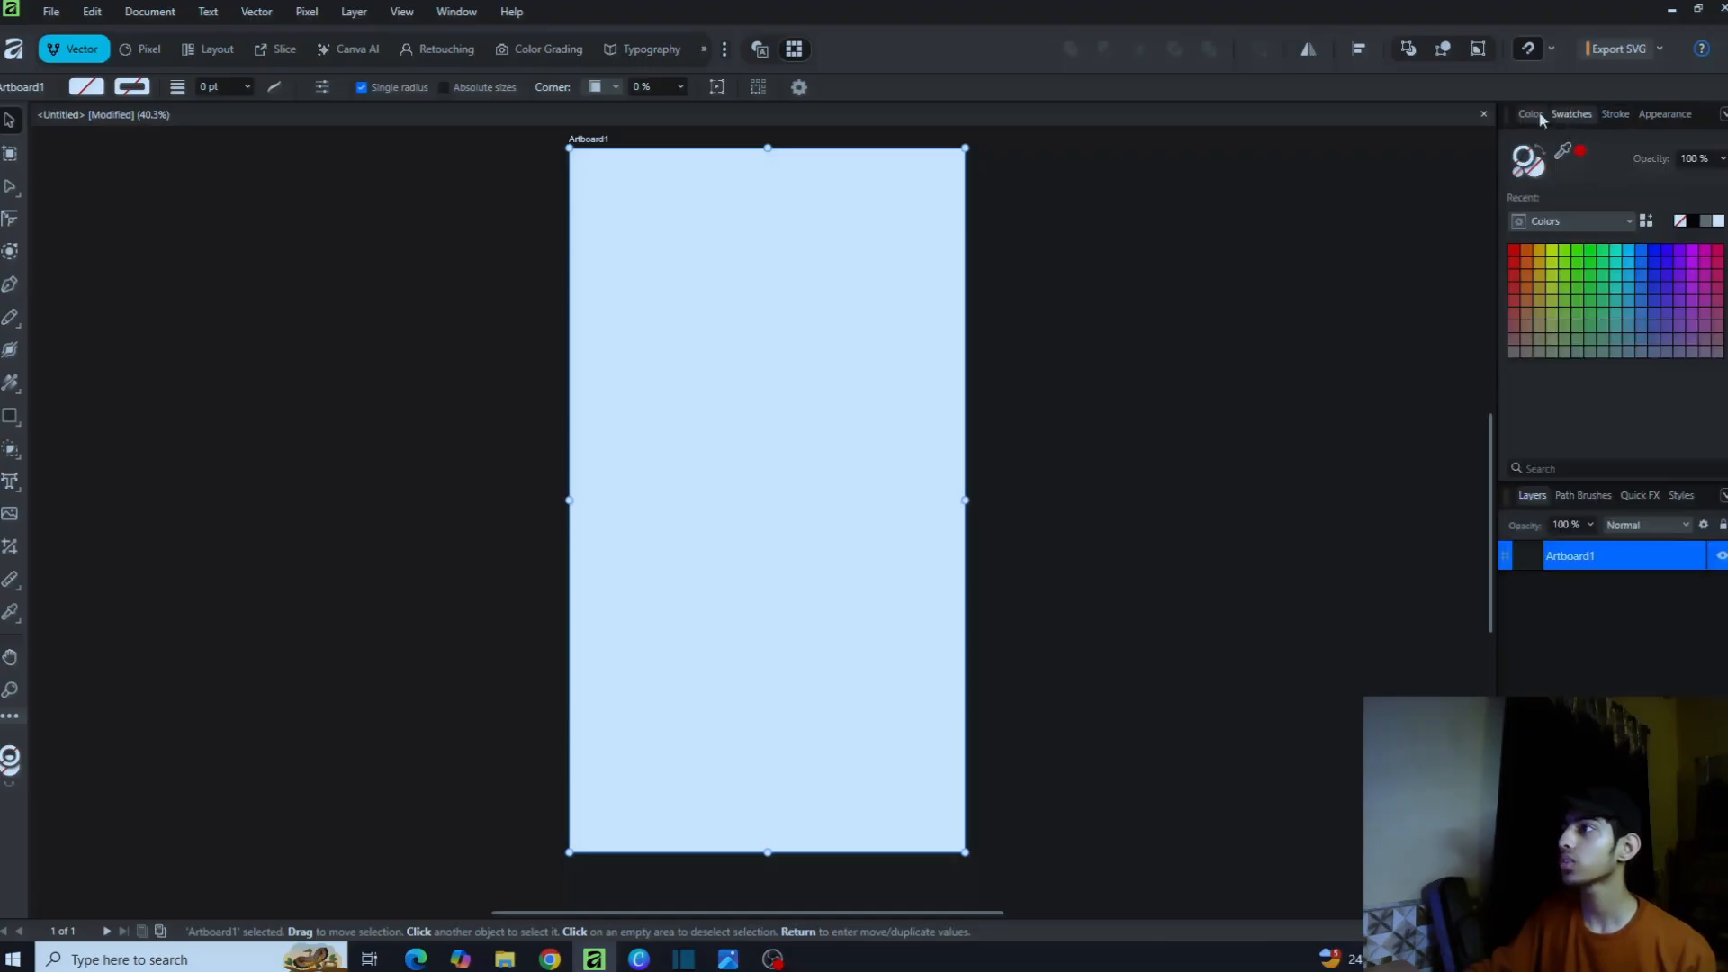
left_click(1532, 114)
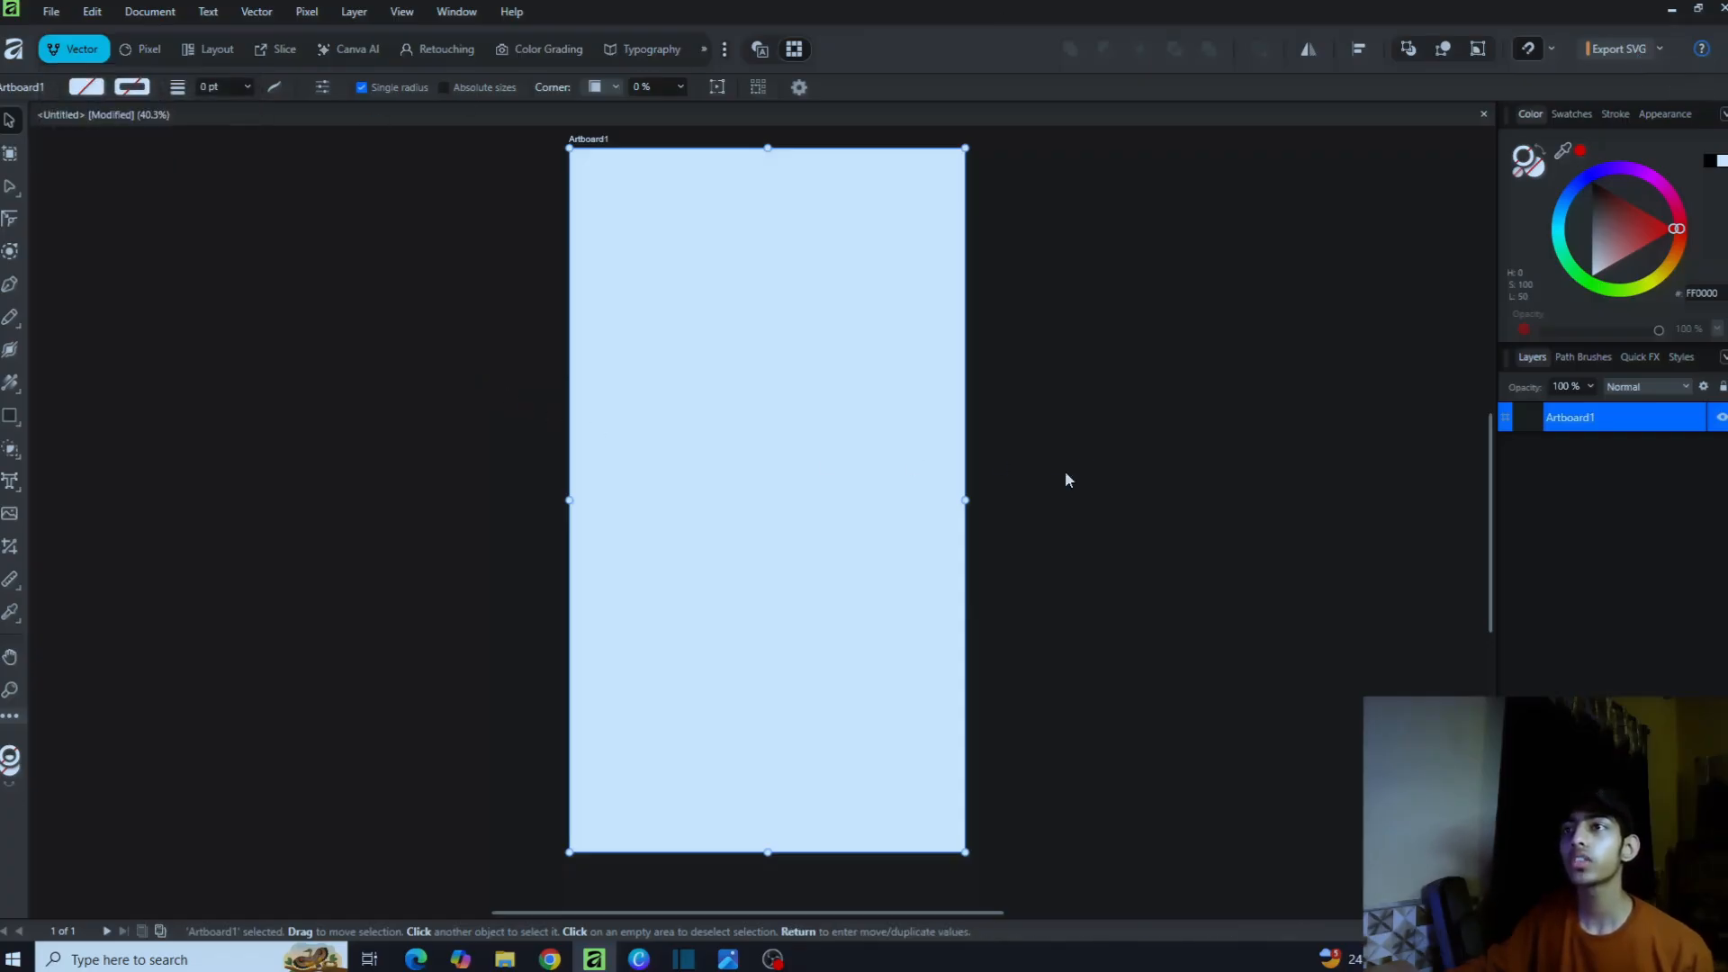
left_click(56, 11)
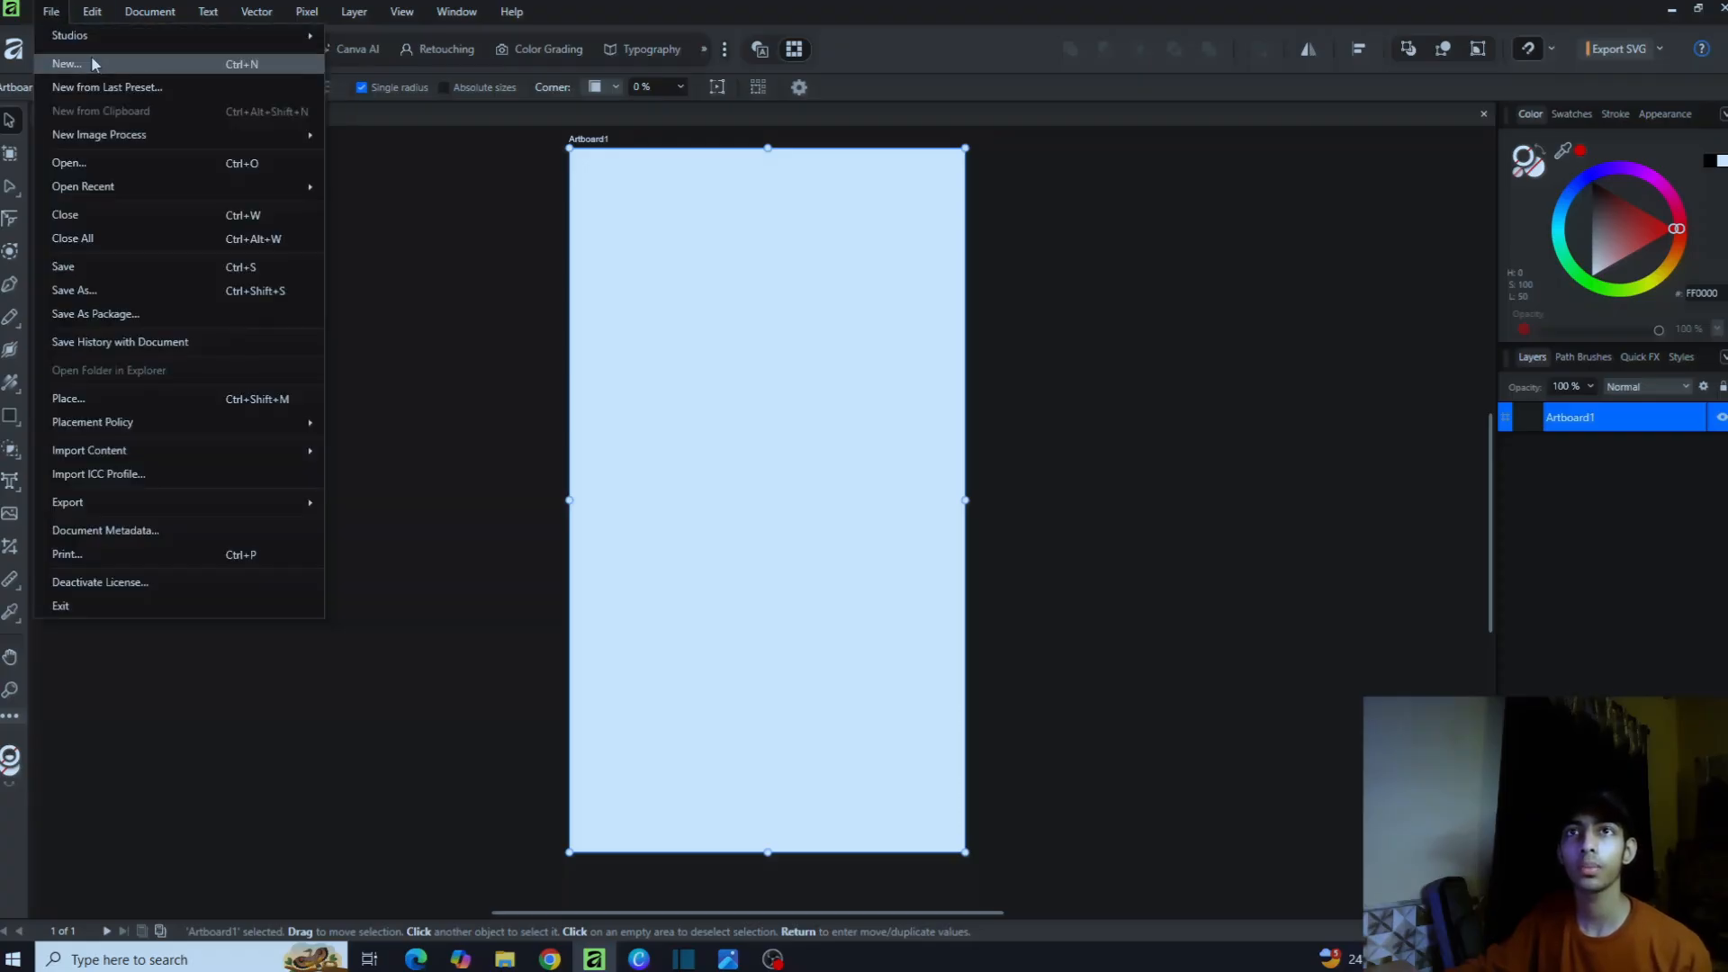
left_click(150, 163)
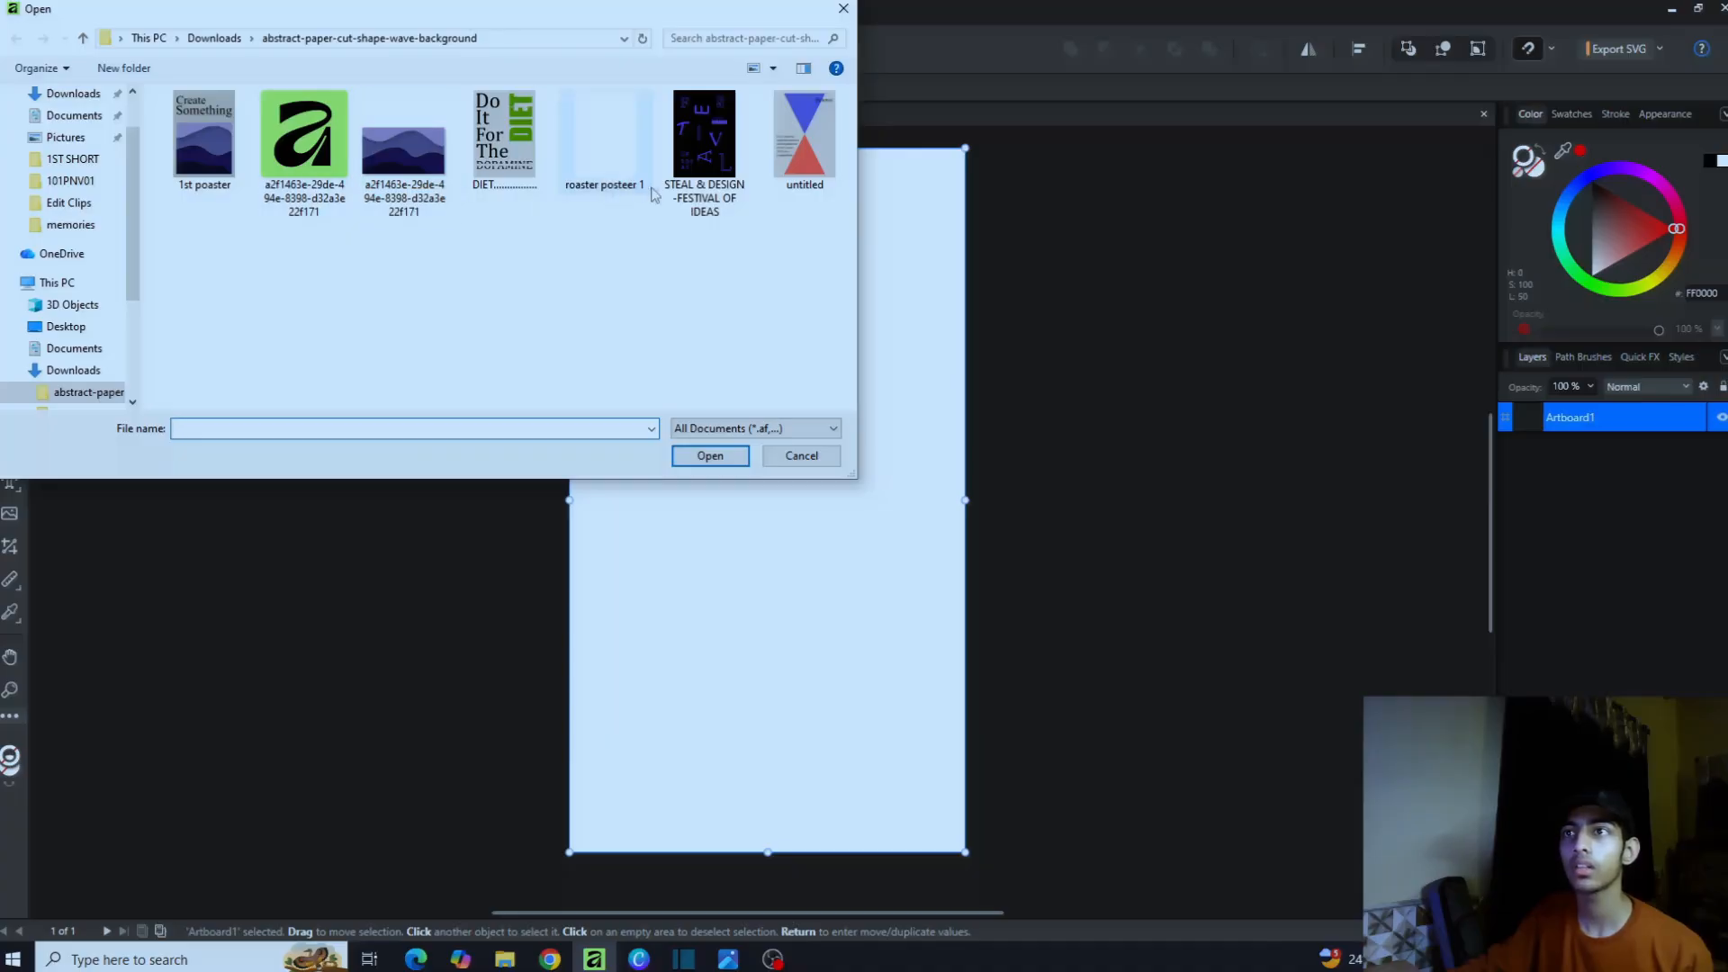
left_click(850, 7)
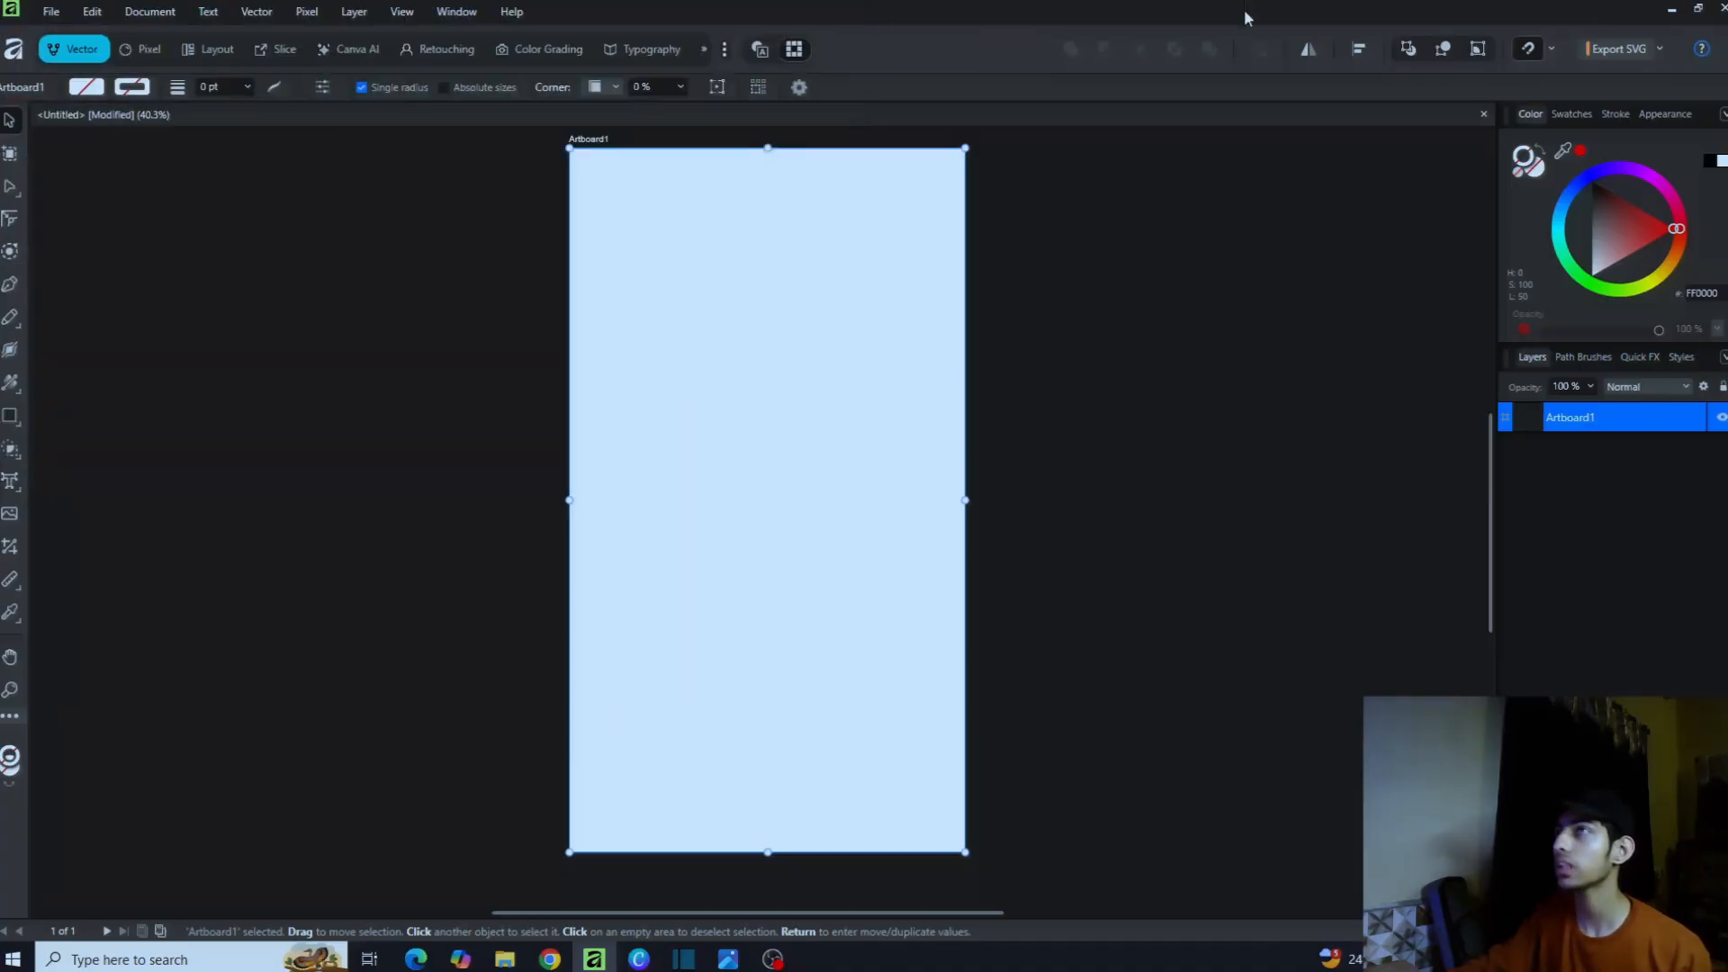
Step: Open the recent document 1st poaster.af and examine its grid lines, lettering and background texture up close
left_click(14, 51)
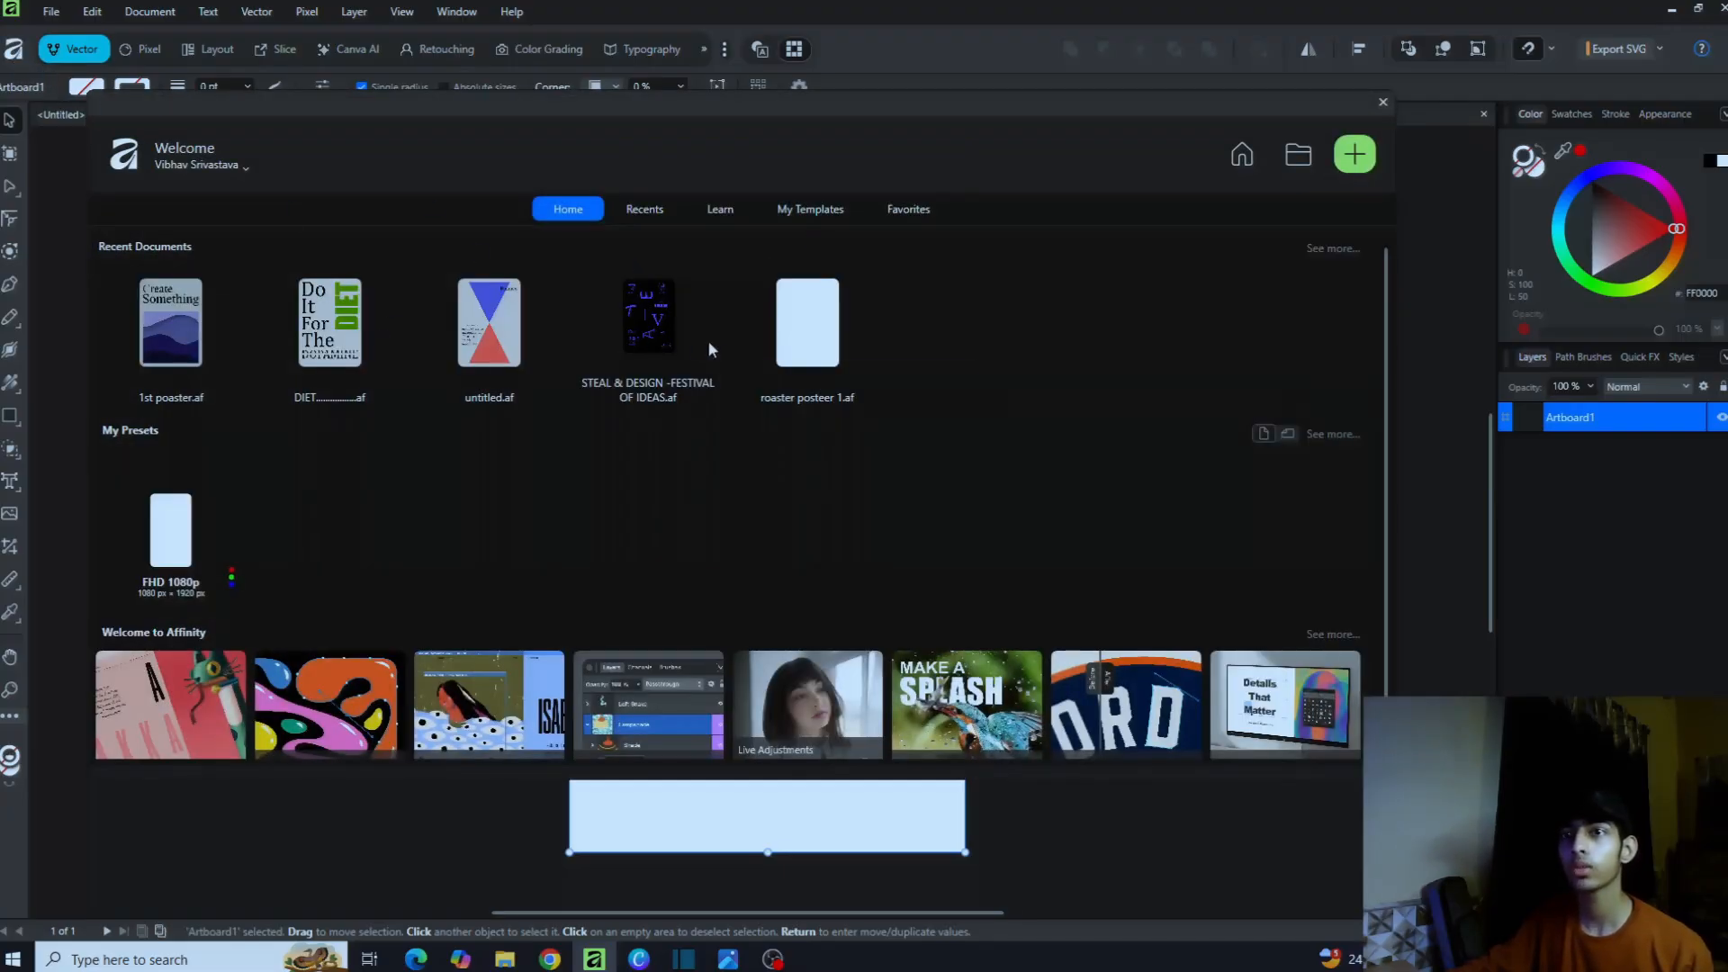
left_click(162, 342)
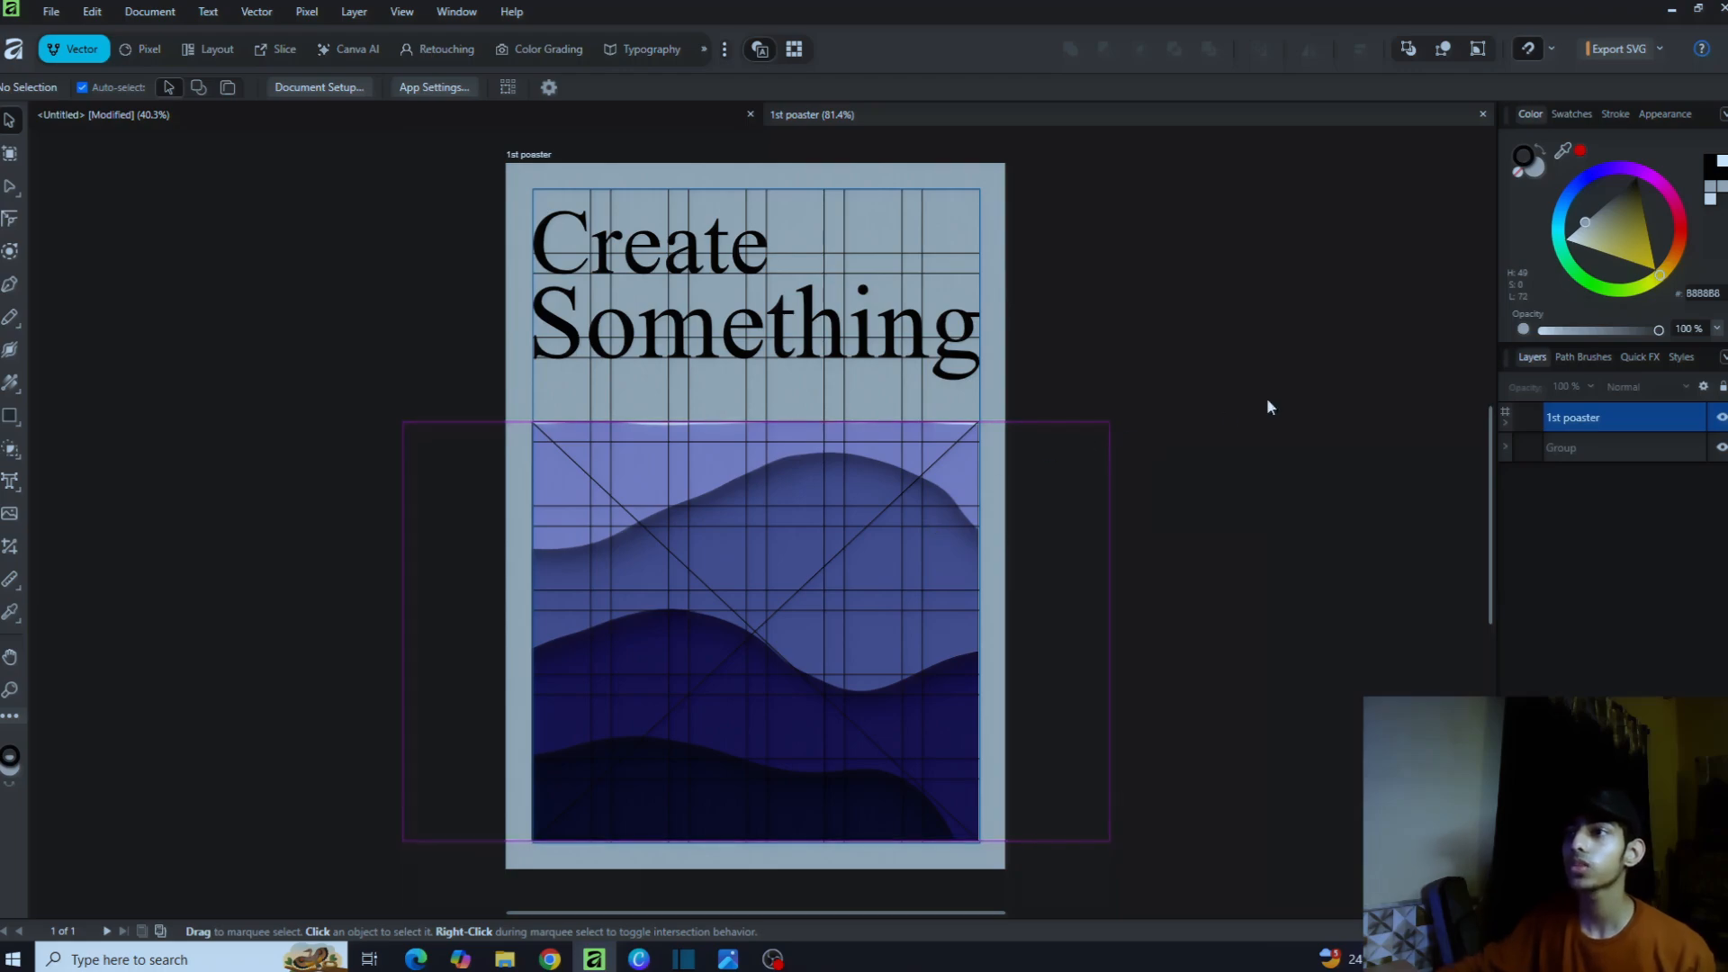
scroll(820, 290, "up", 3)
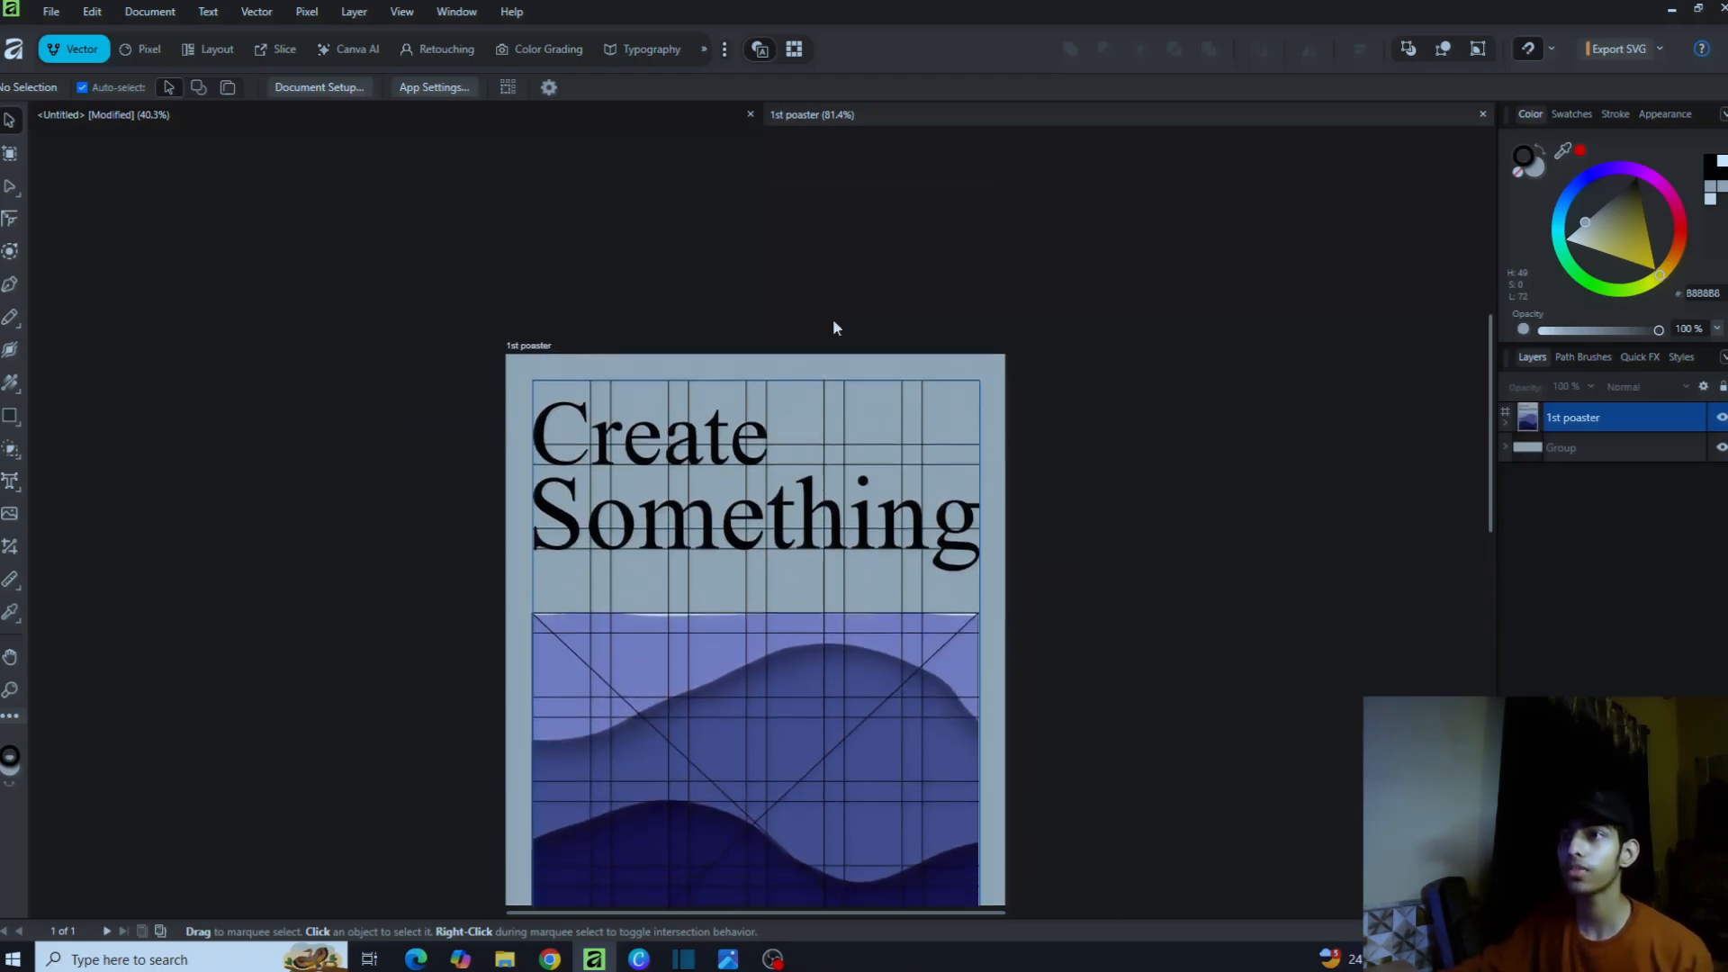
scroll(846, 343, "down", 2)
scroll(864, 376, "up", 5)
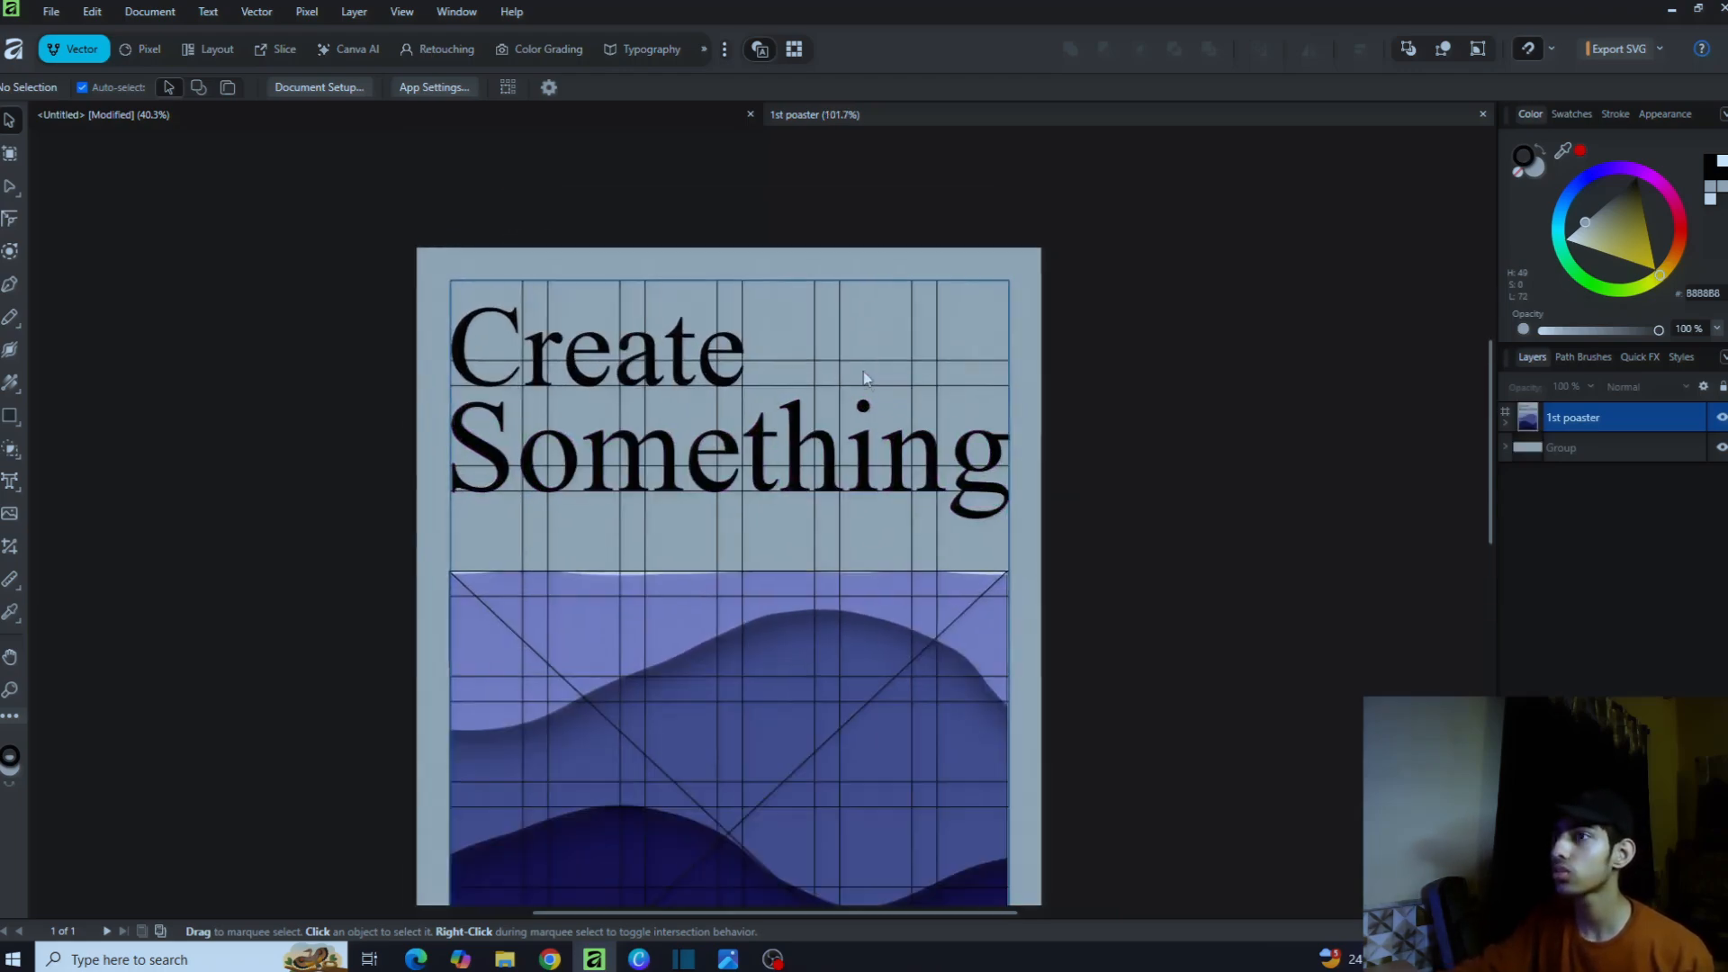
scroll(868, 376, "up", 4)
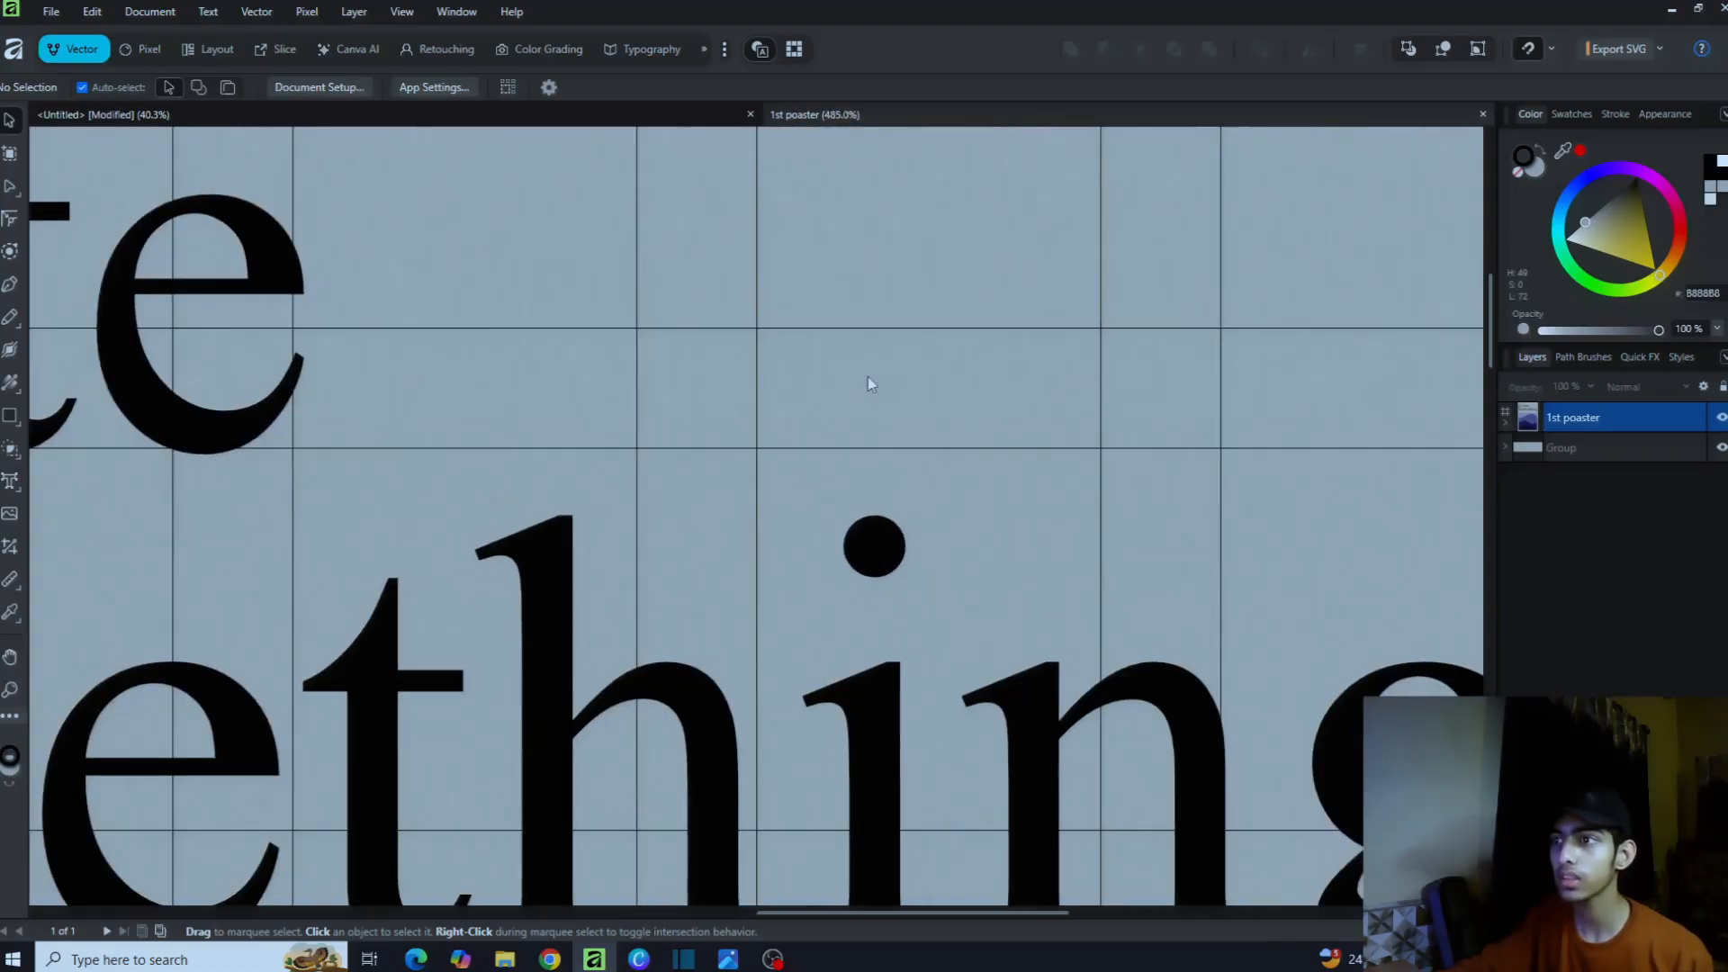
scroll(936, 548, "up", 6)
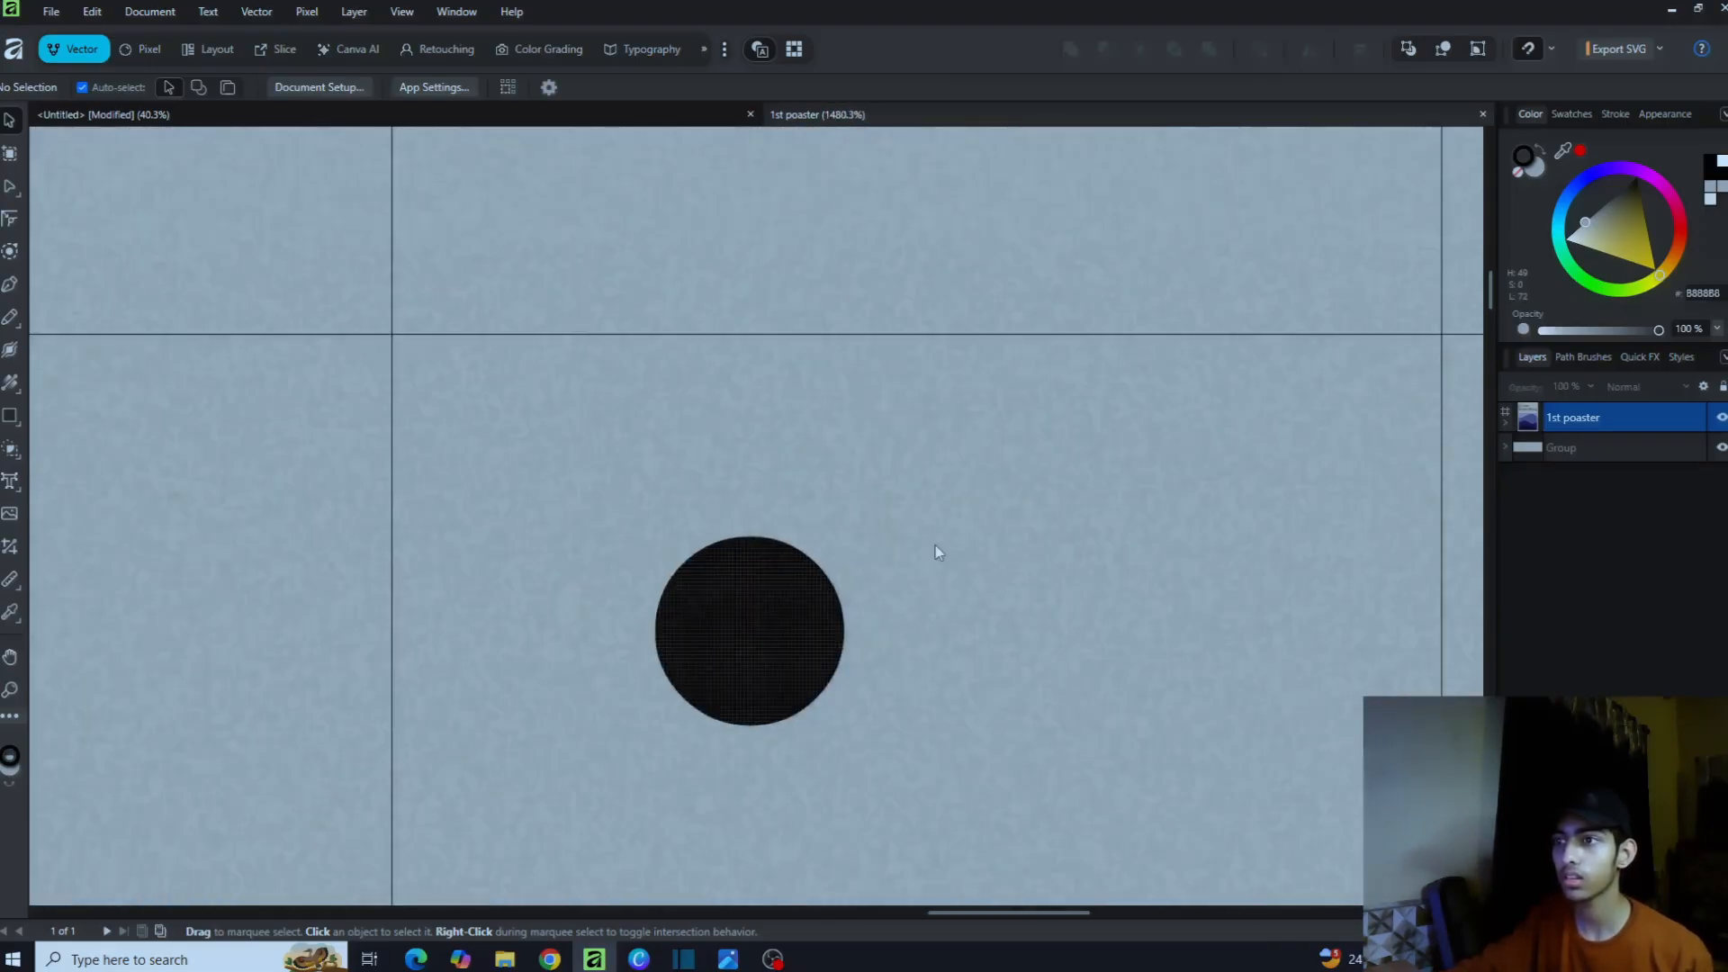
Step: Examine the grid lines, background texture and "Create Something" lettering of the 1st poaster document up close and as a whole
scroll(937, 547, "up", 2)
scroll(936, 547, "down", 6)
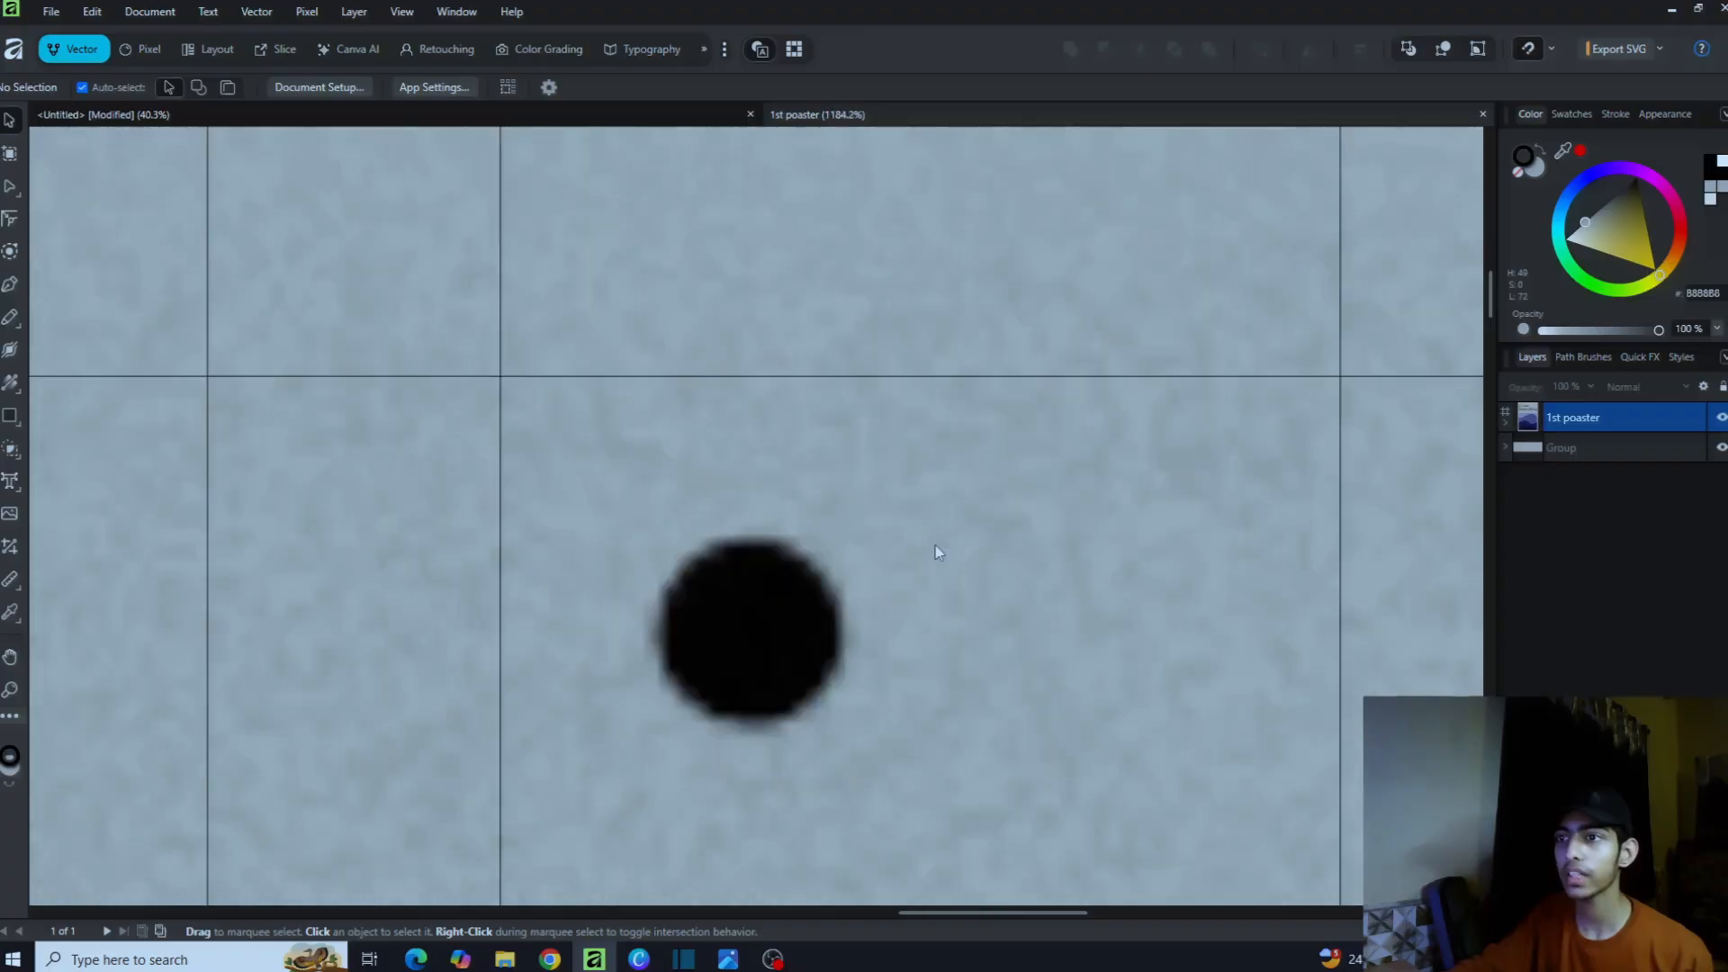
scroll(936, 547, "down", 7)
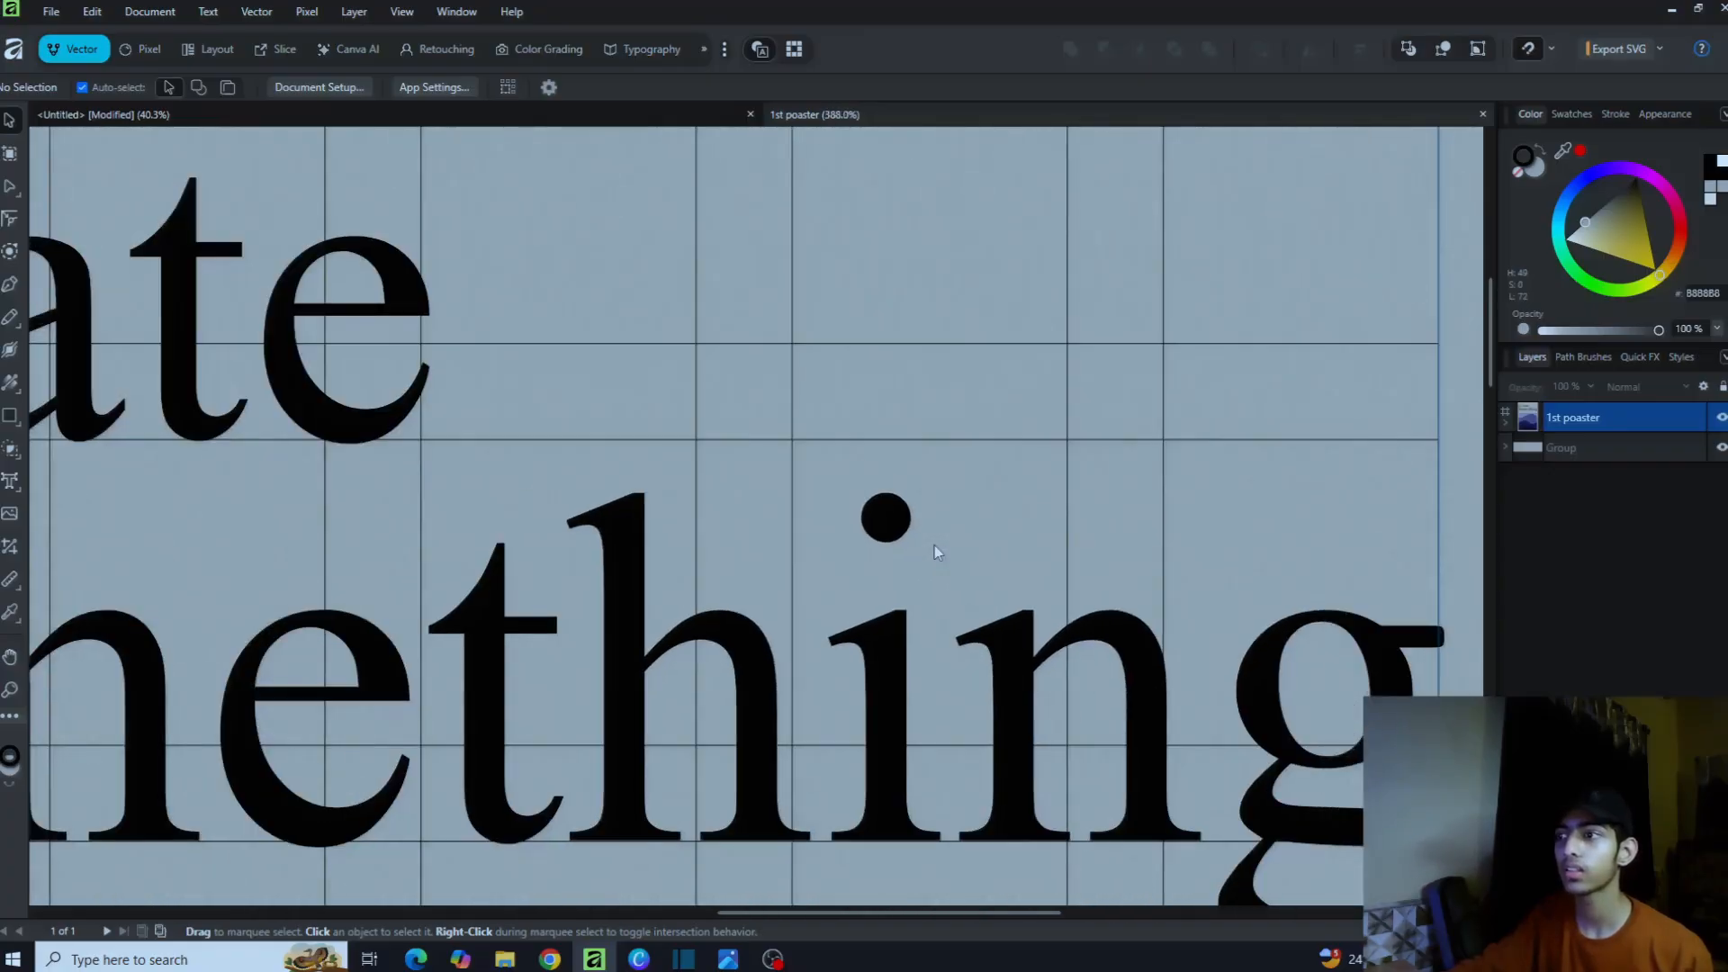
scroll(1094, 432, "up", 9)
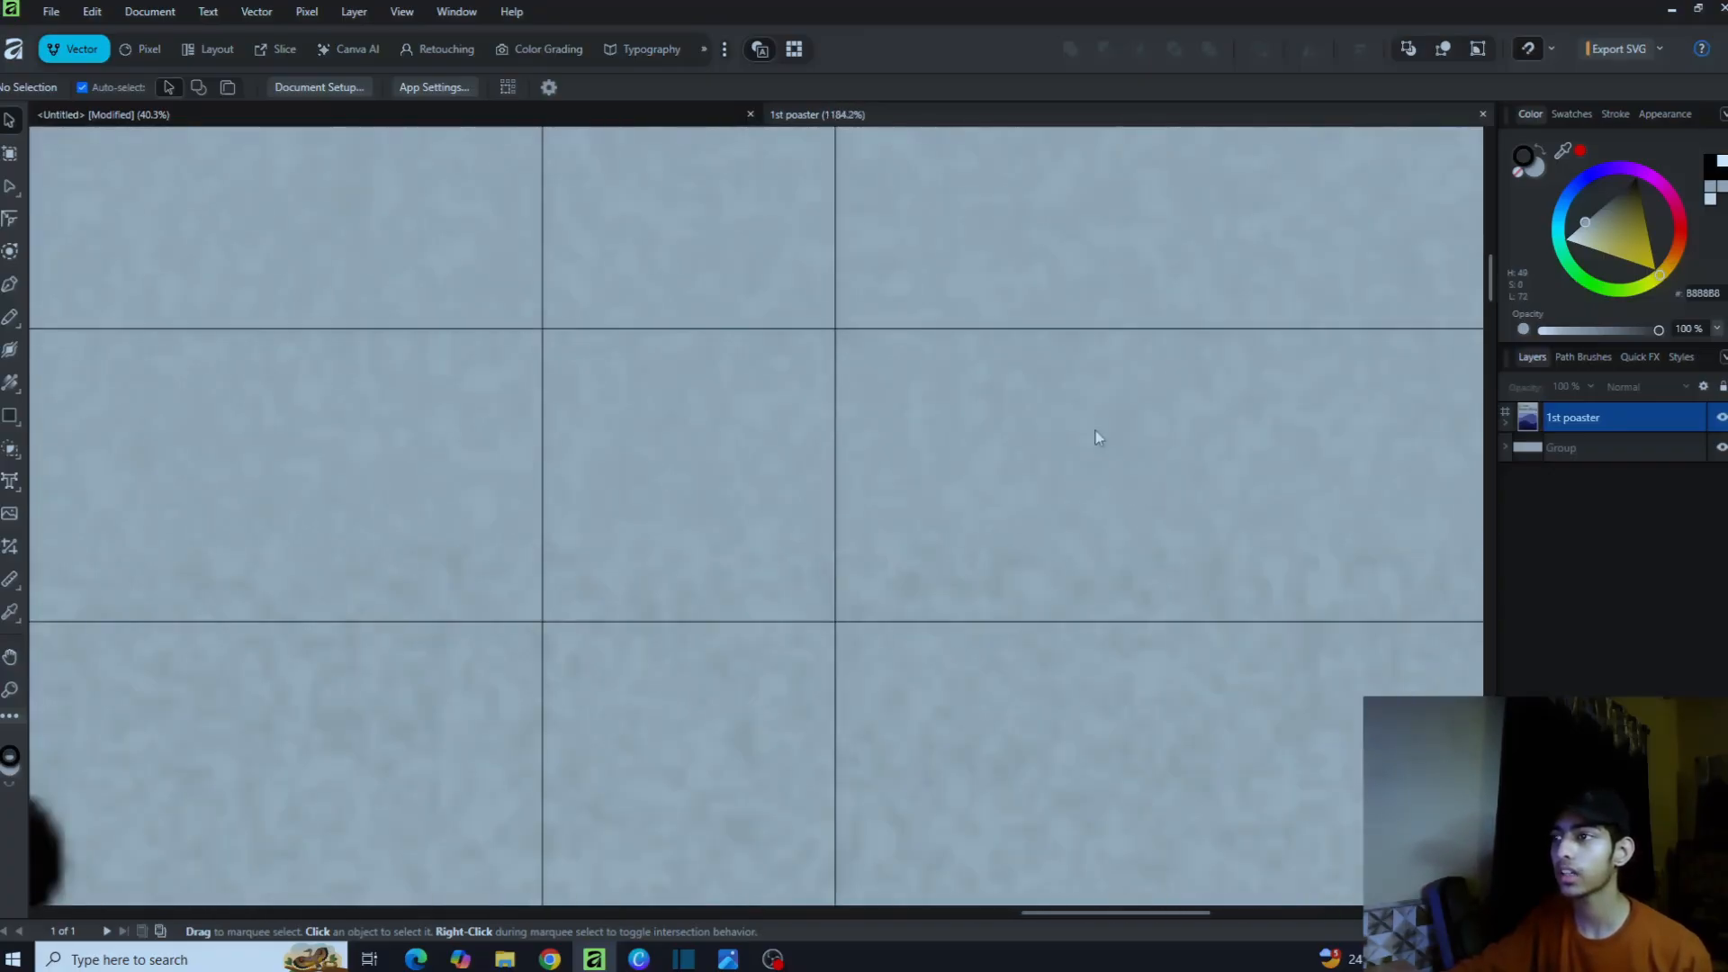
scroll(1084, 480, "up", 1)
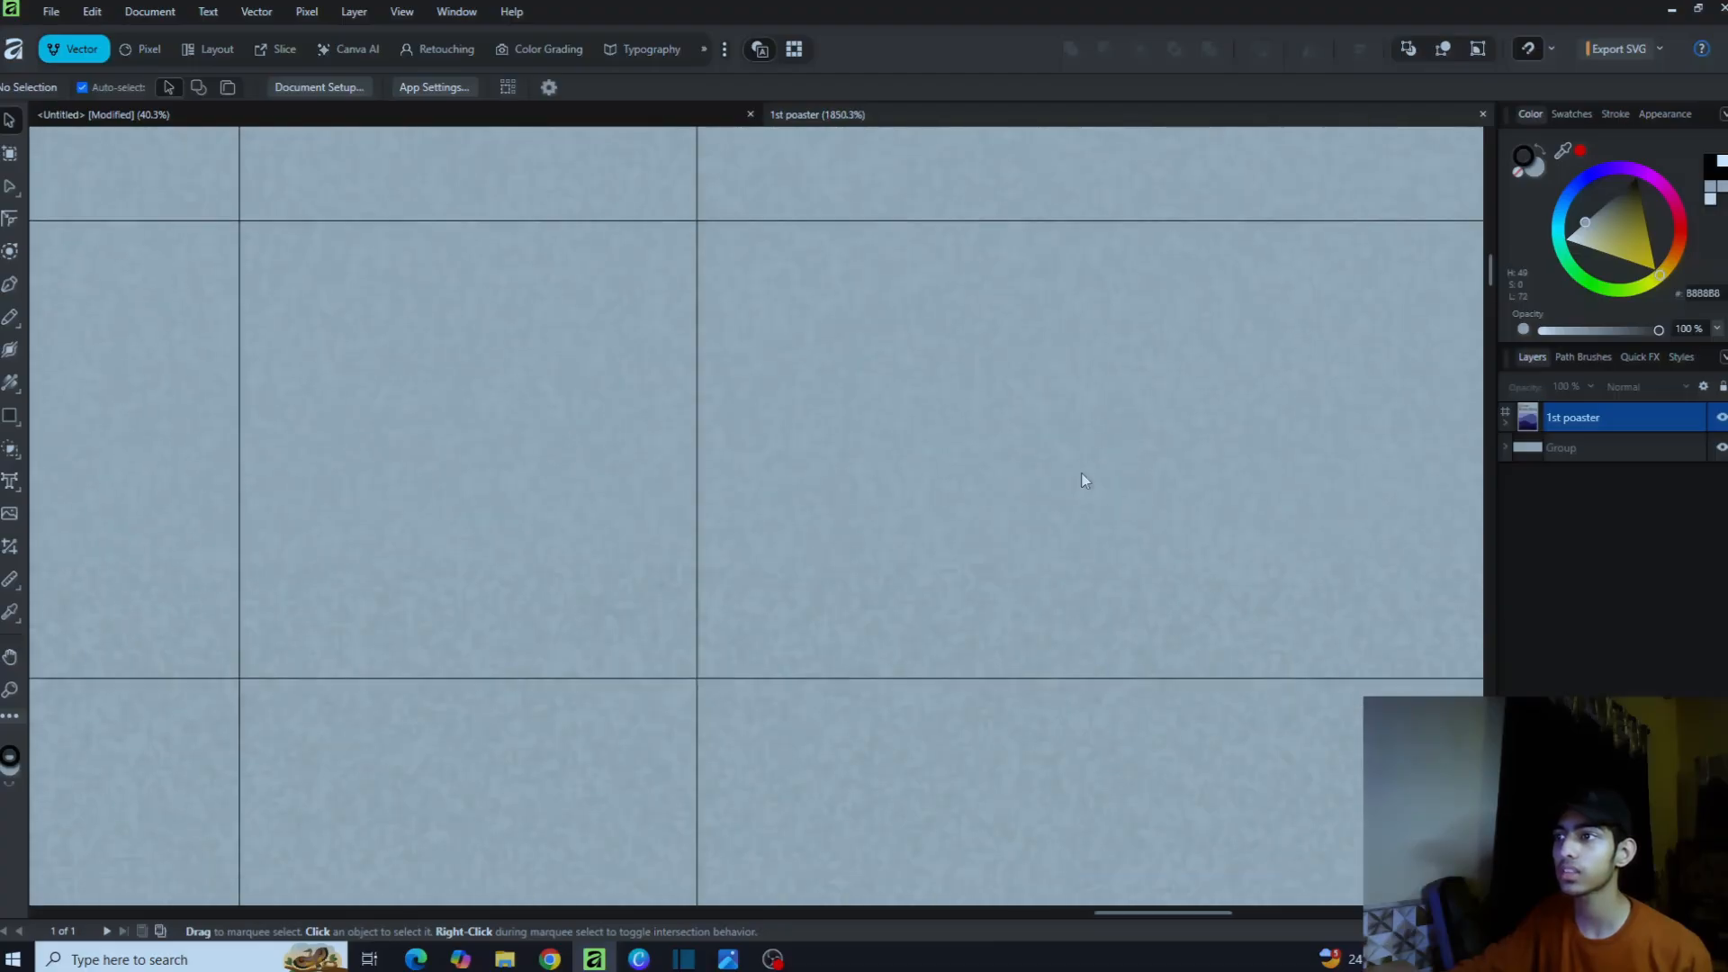
scroll(1084, 480, "down", 4)
scroll(1085, 480, "down", 8)
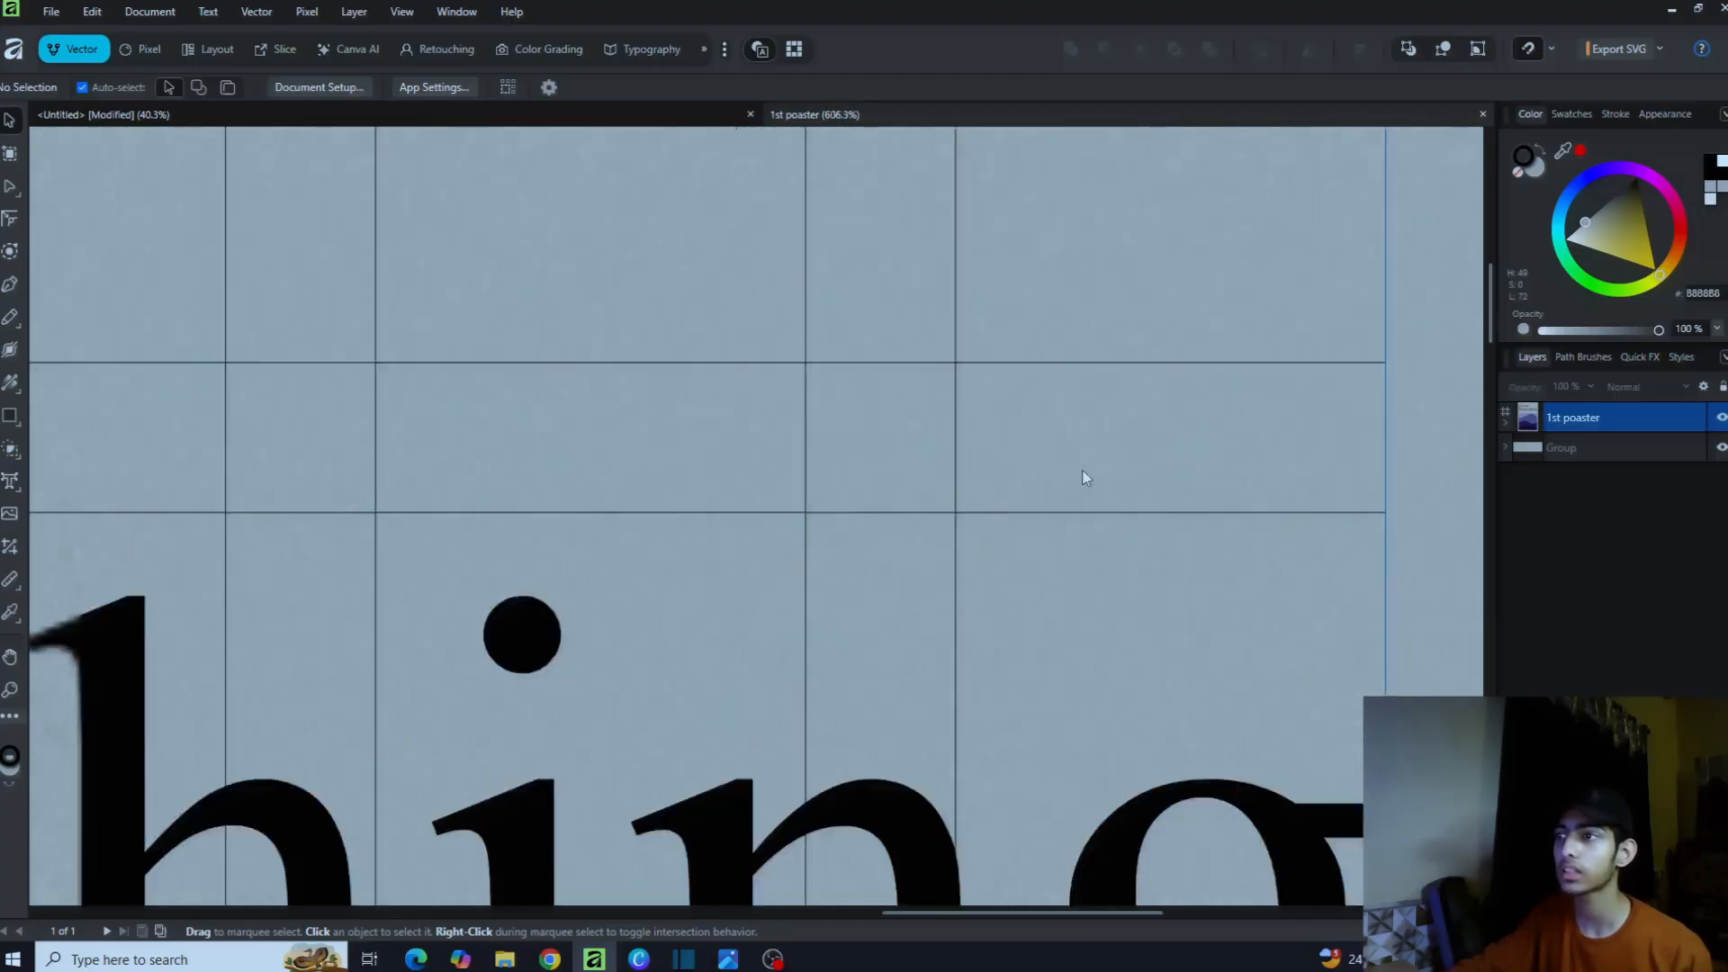
scroll(854, 501, "down", 4)
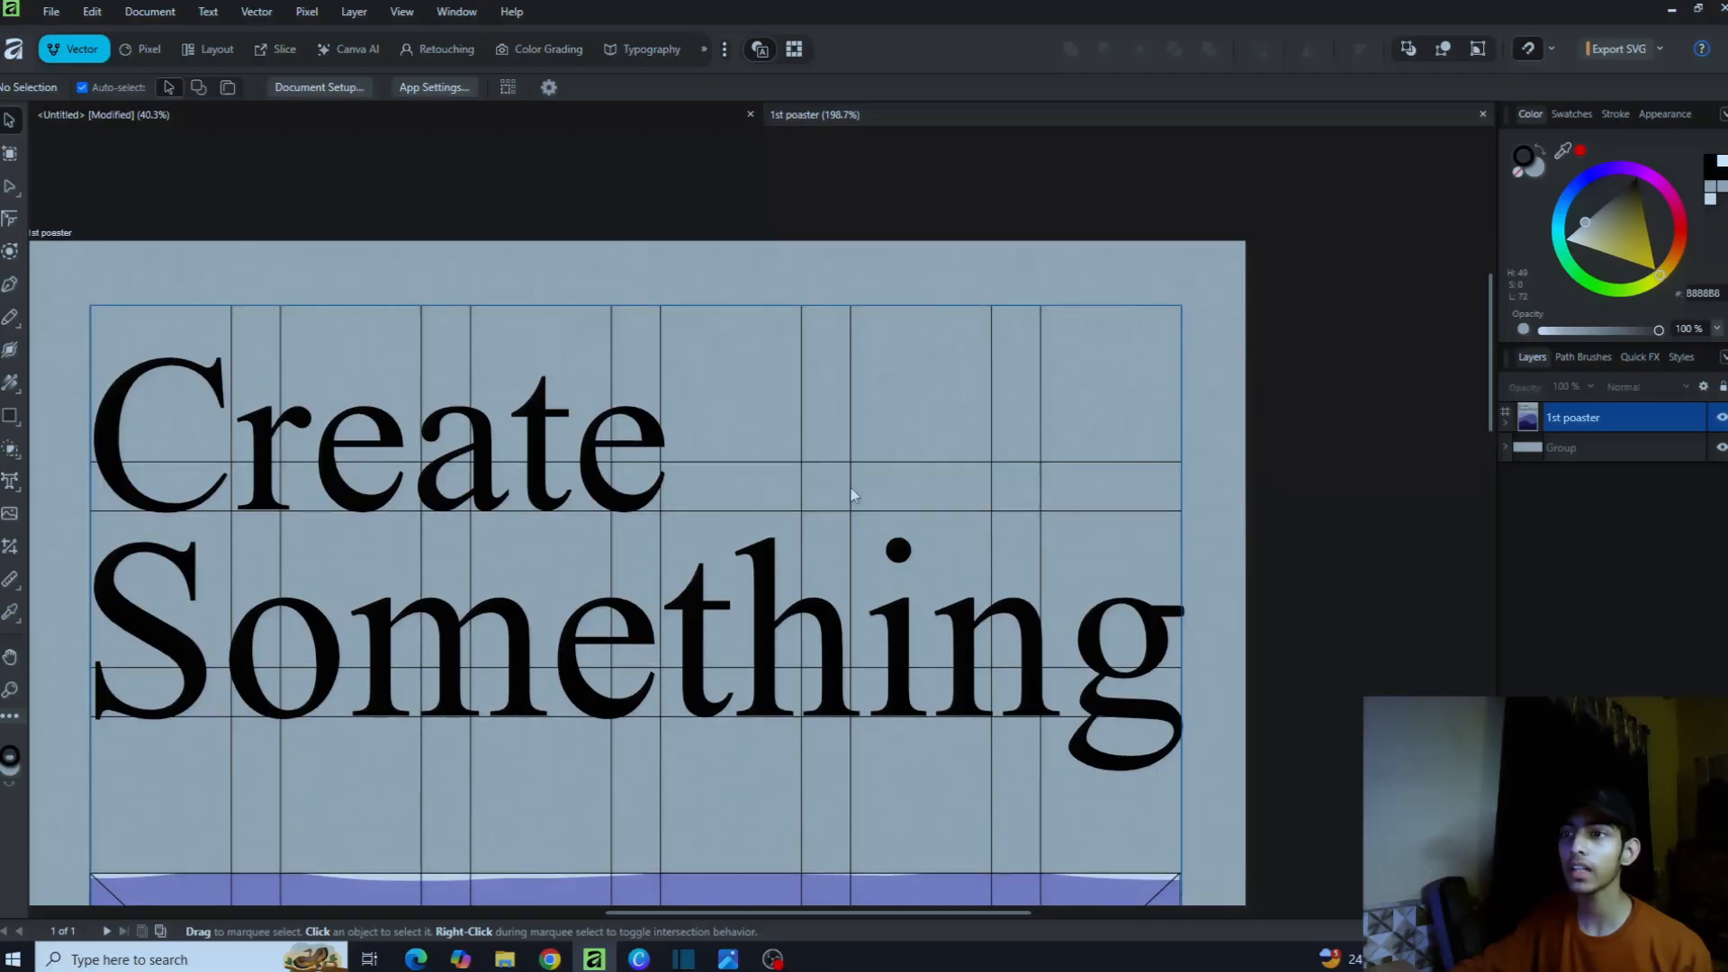
scroll(855, 495, "down", 3)
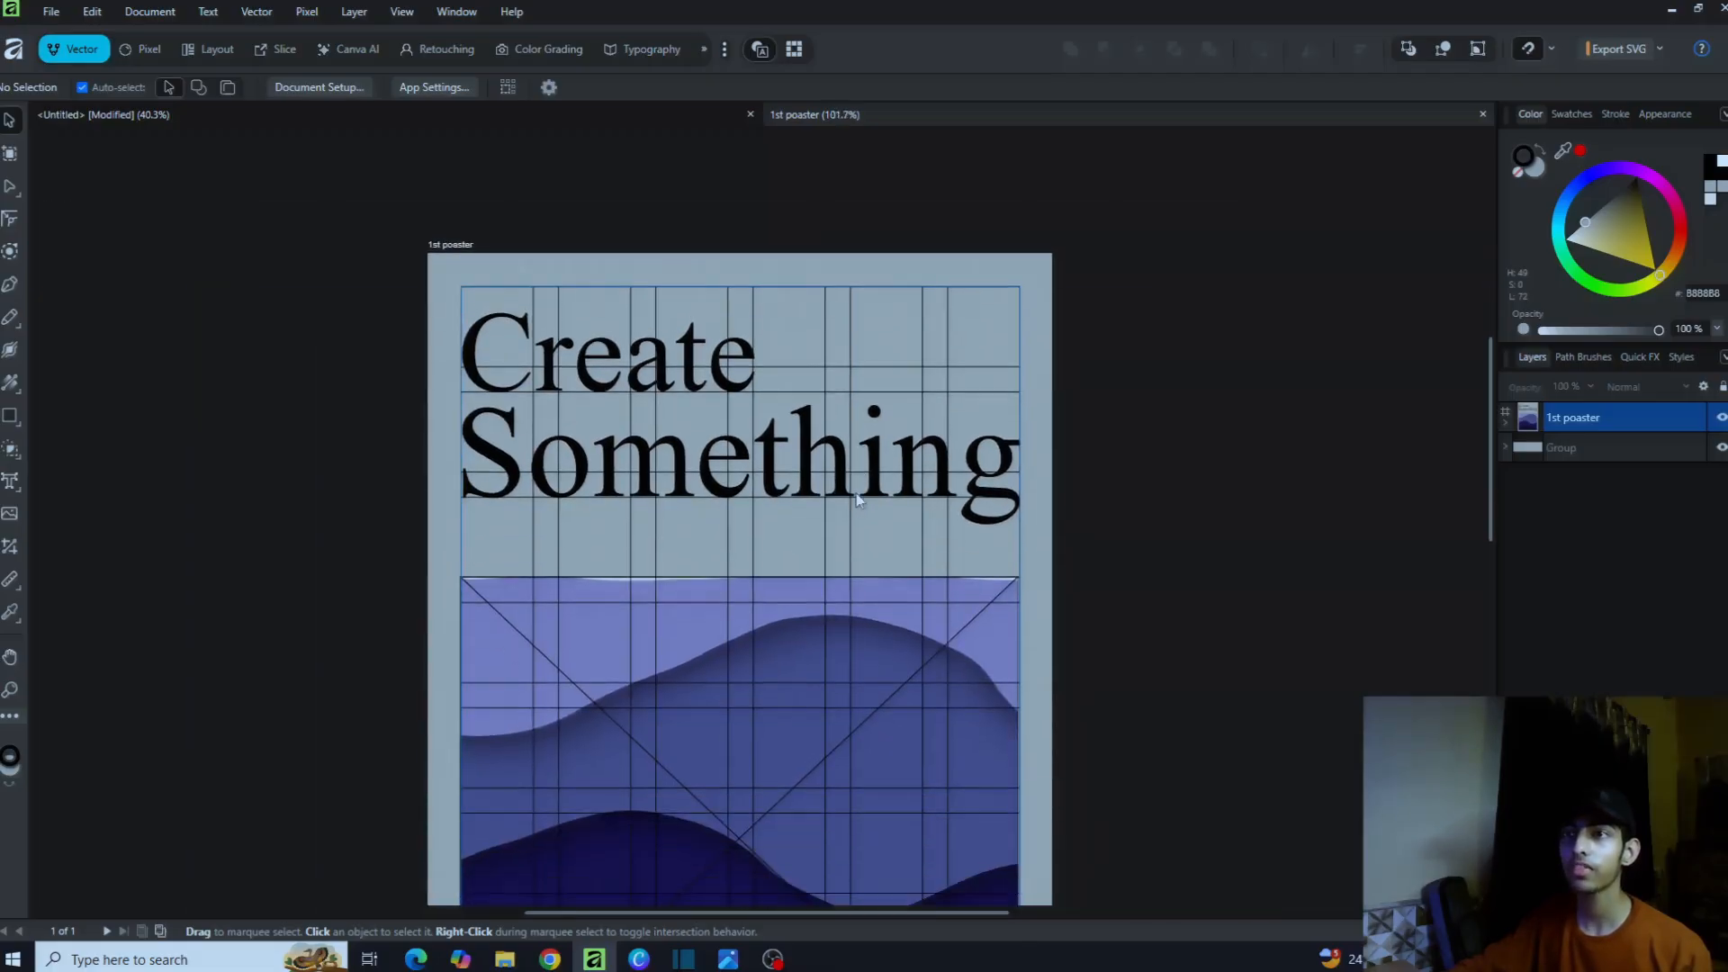
left_click(1029, 548)
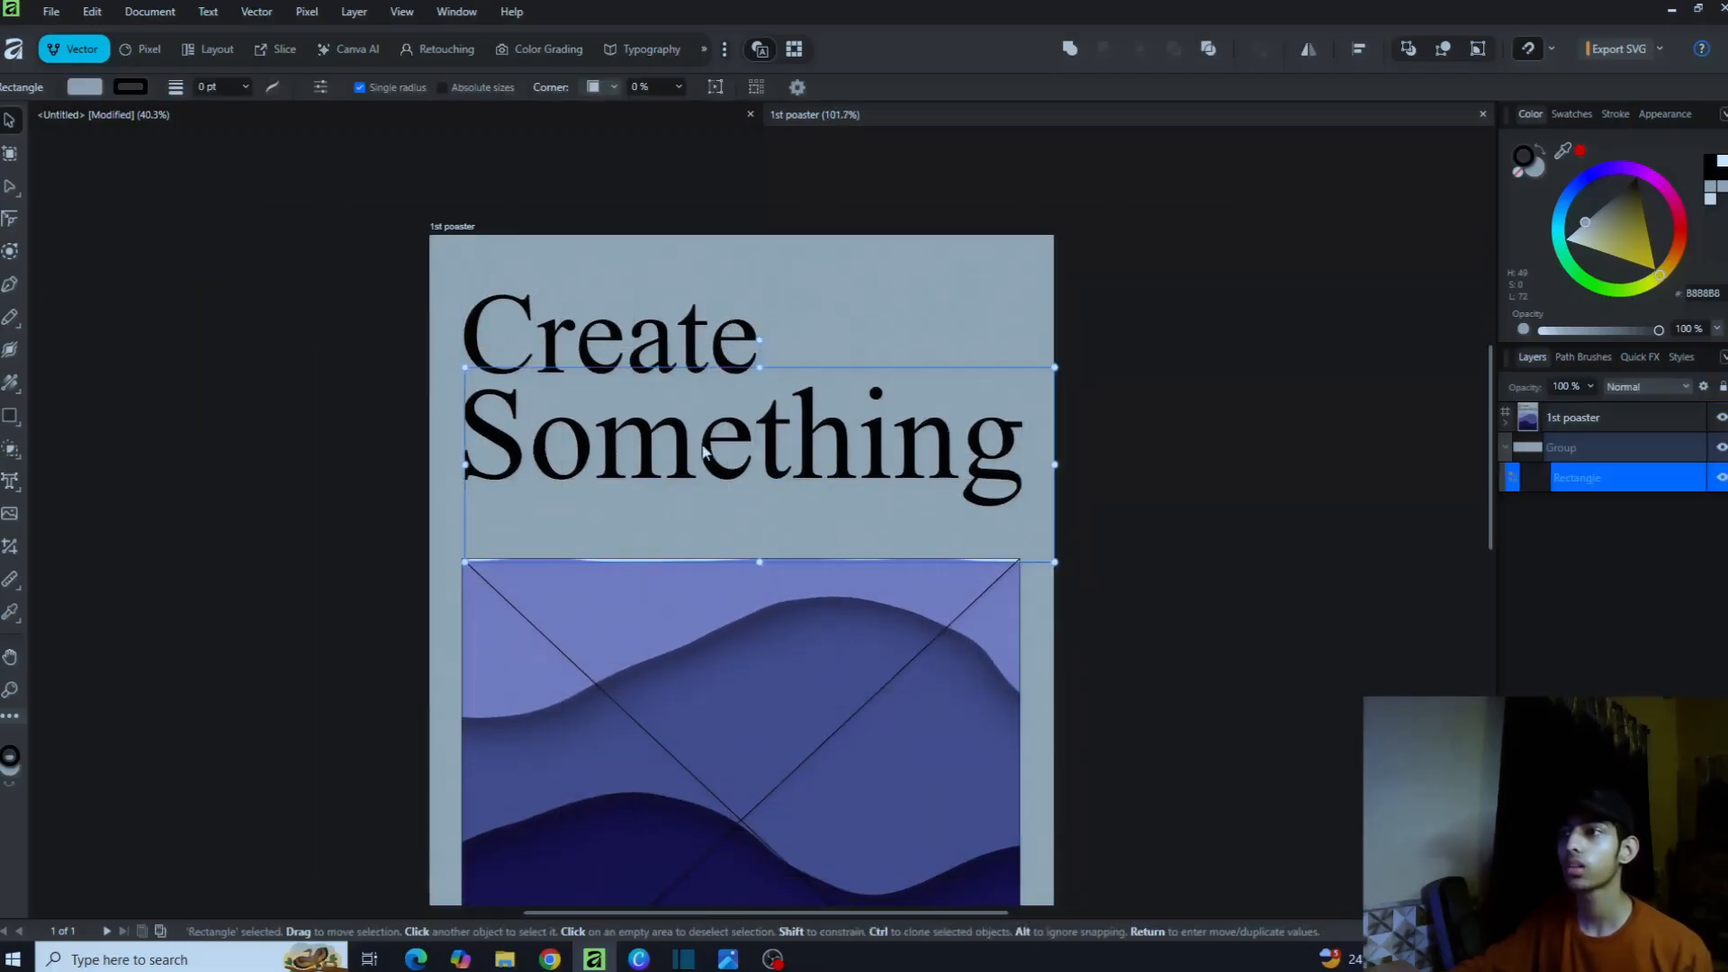
left_click(394, 238)
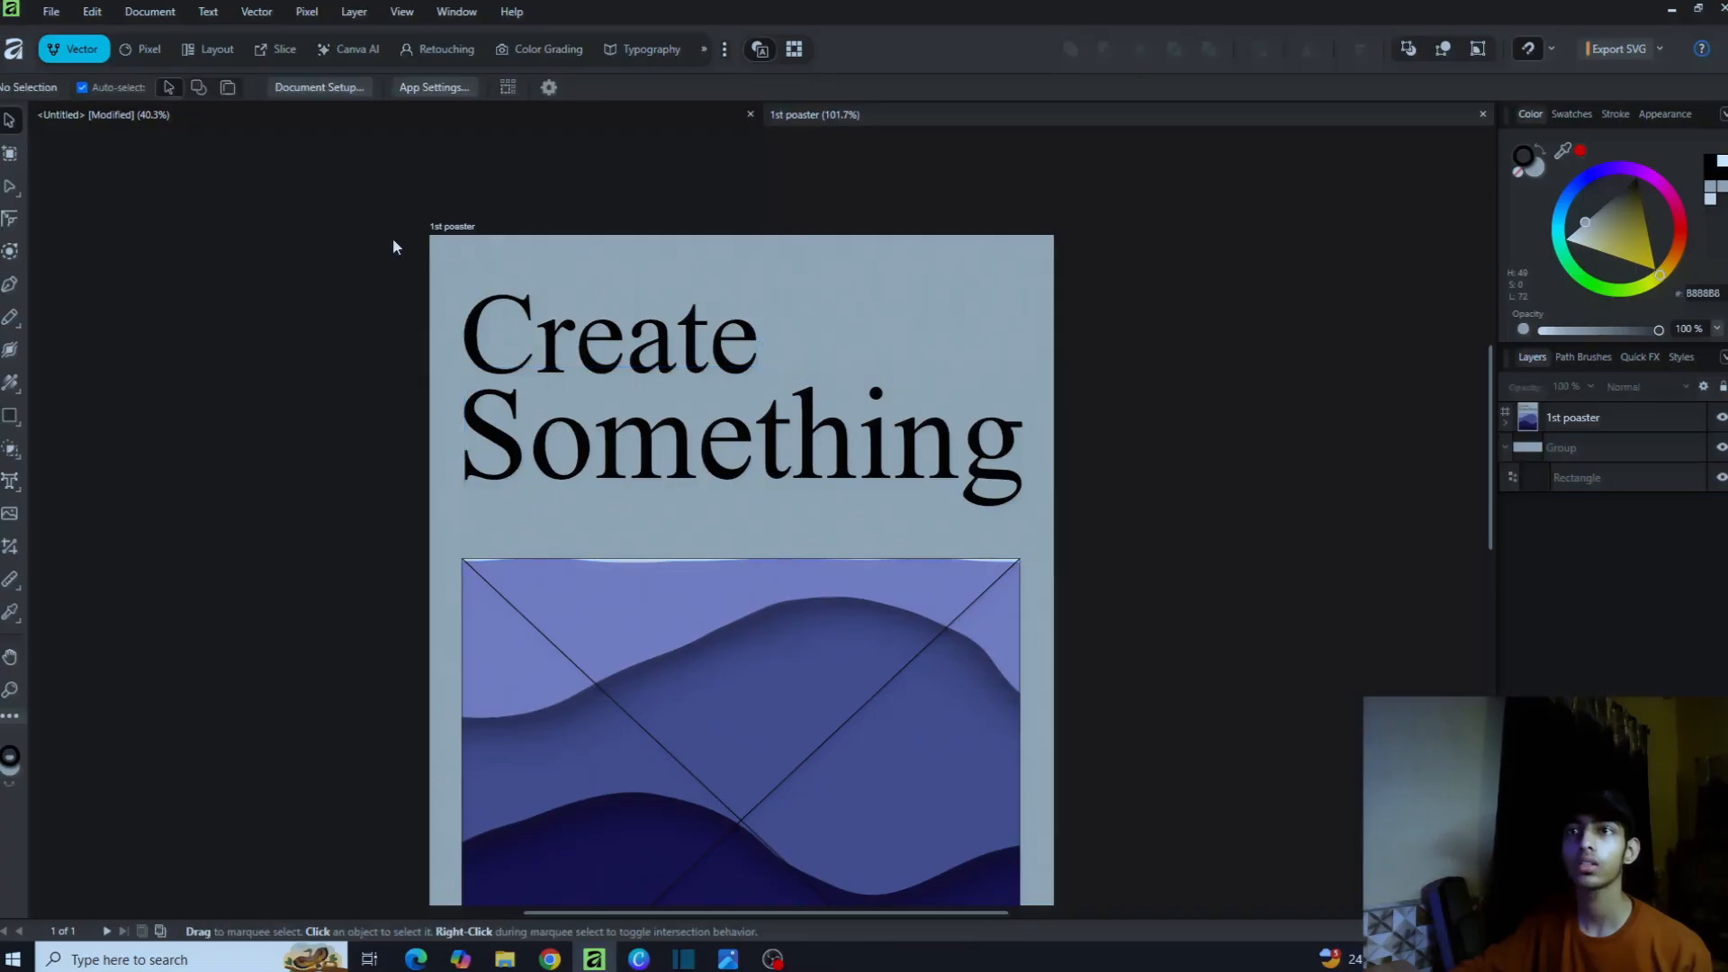
Step: Switch to the Pixel studio and inspect the edges of the "Create Something" lettering at several magnifications
left_click(148, 48)
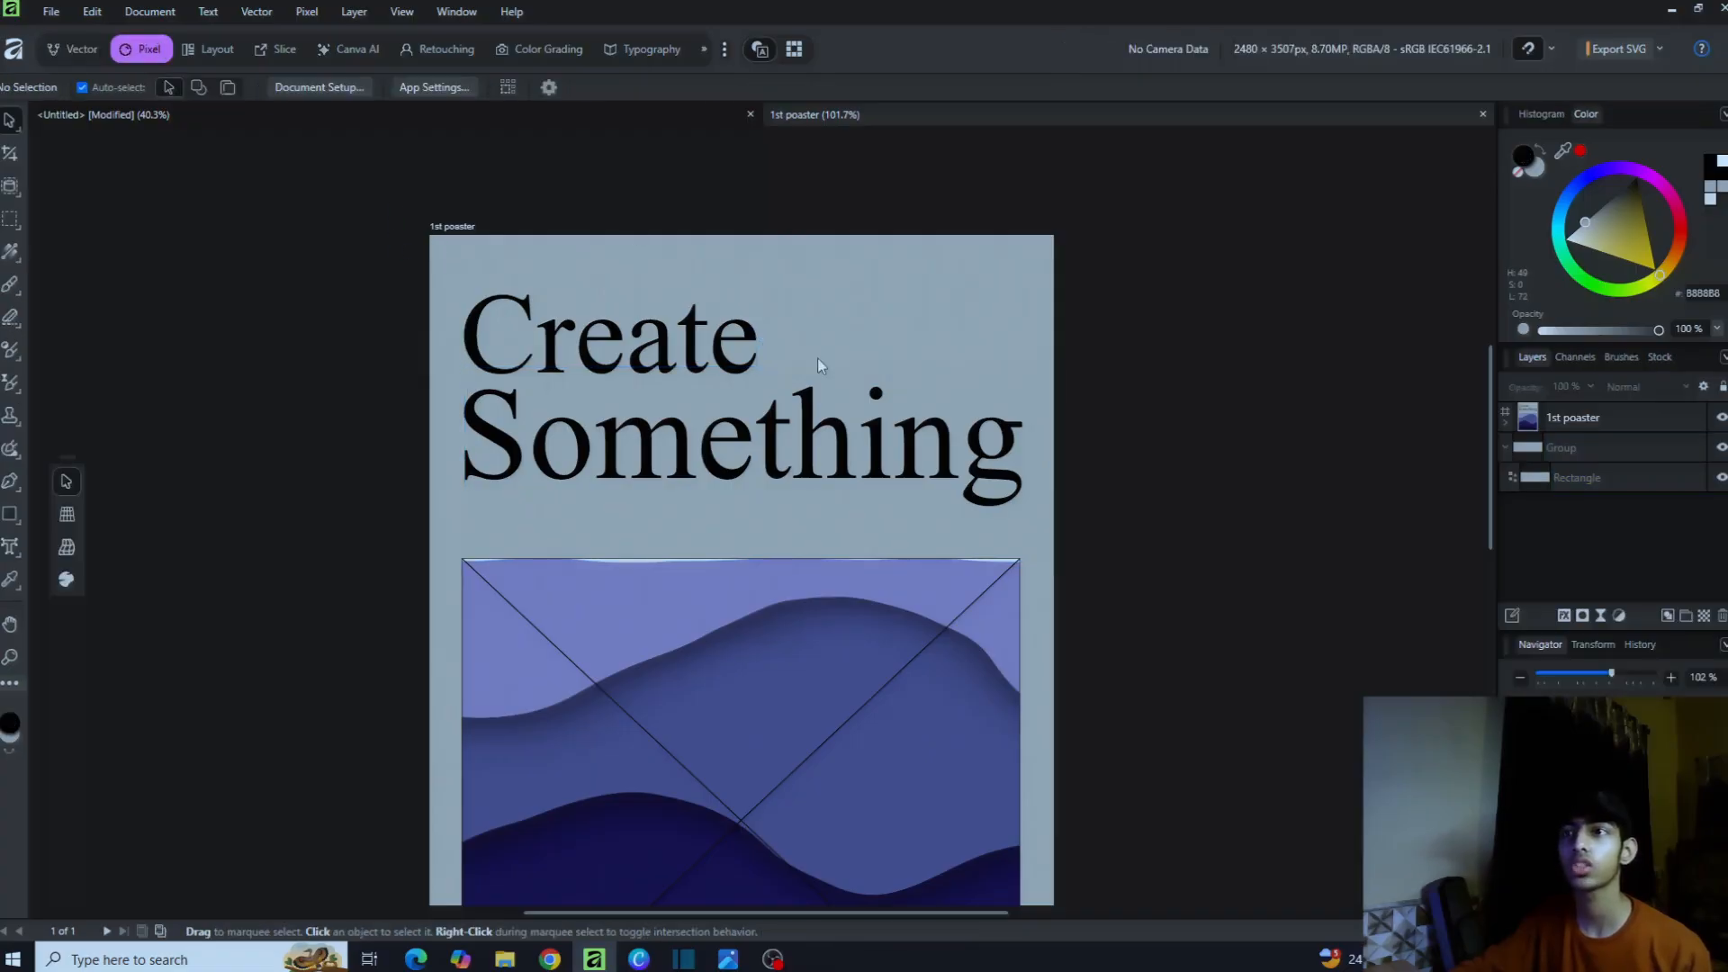
scroll(817, 358, "up", 5)
scroll(765, 495, "up", 4)
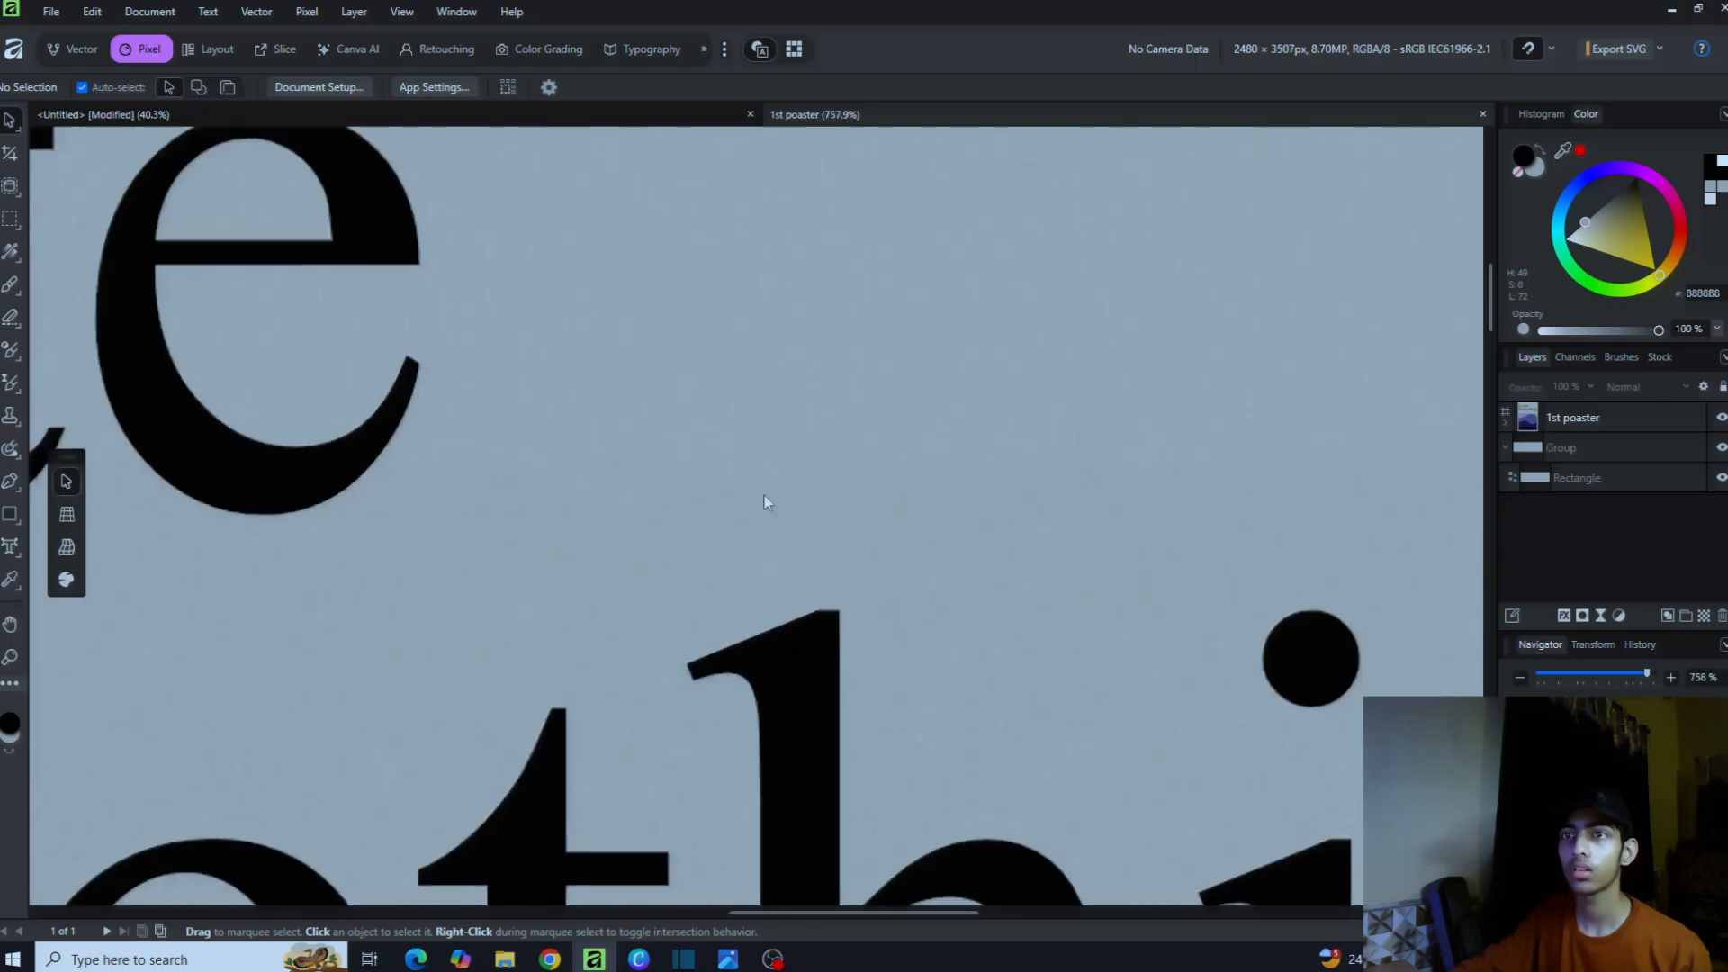
scroll(764, 495, "down", 2)
scroll(1153, 438, "down", 4)
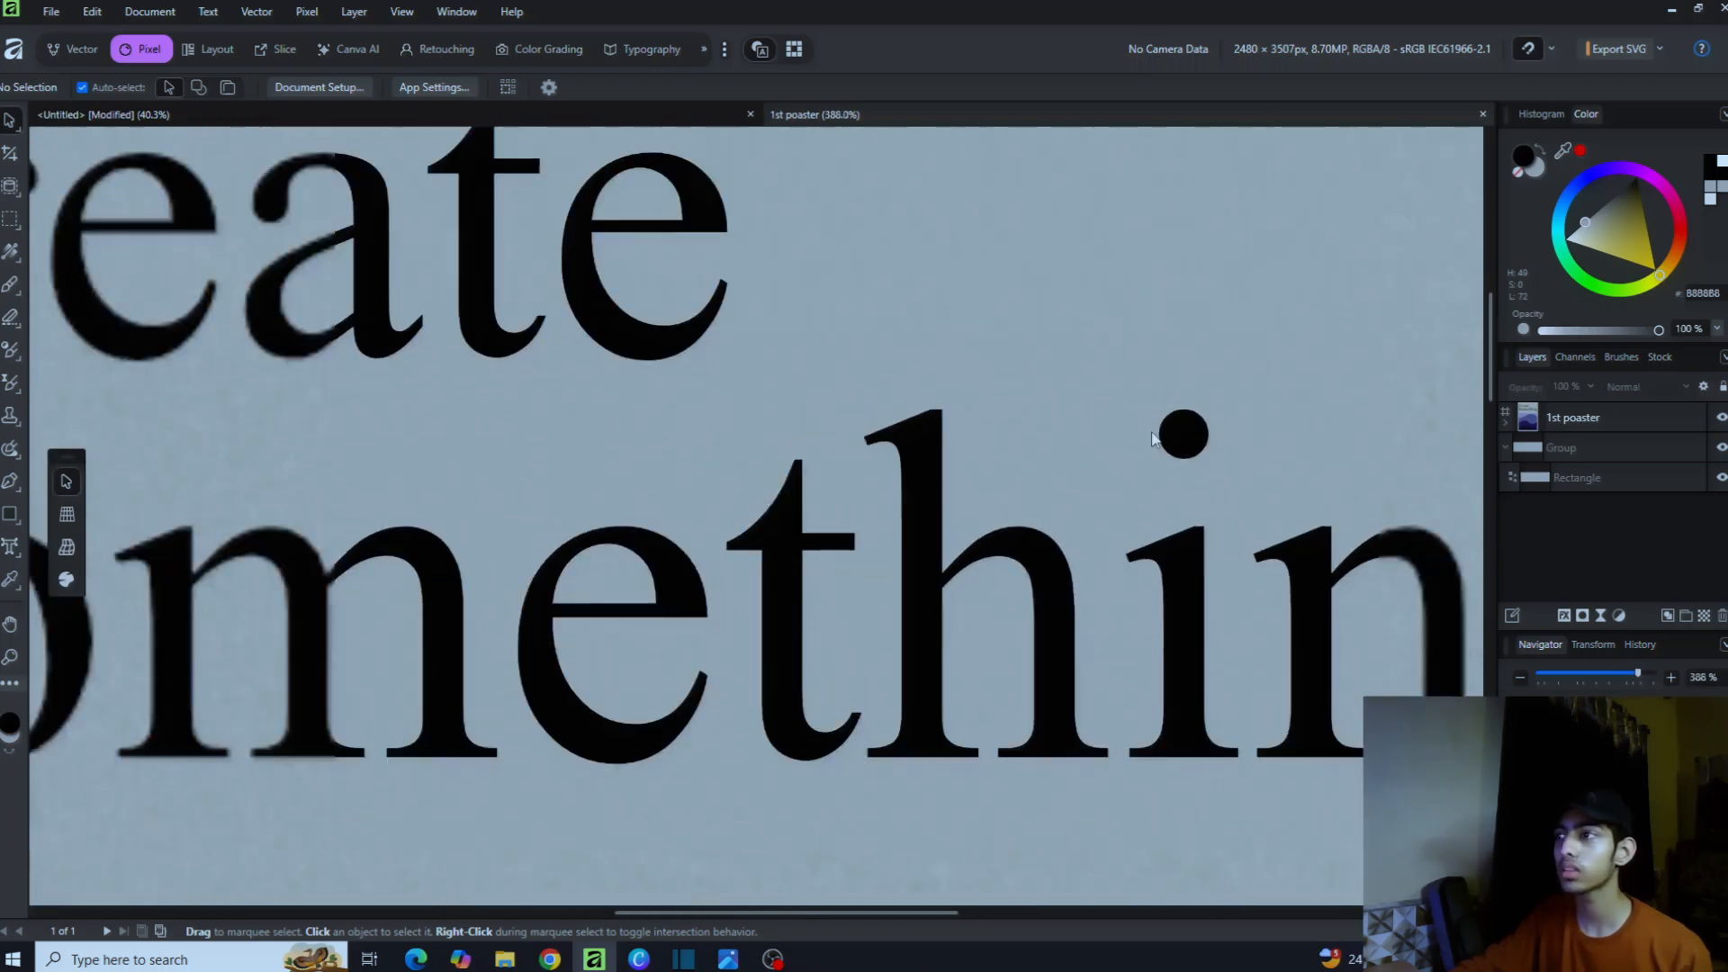
scroll(1152, 434, "down", 3)
scroll(1155, 335, "up", 4)
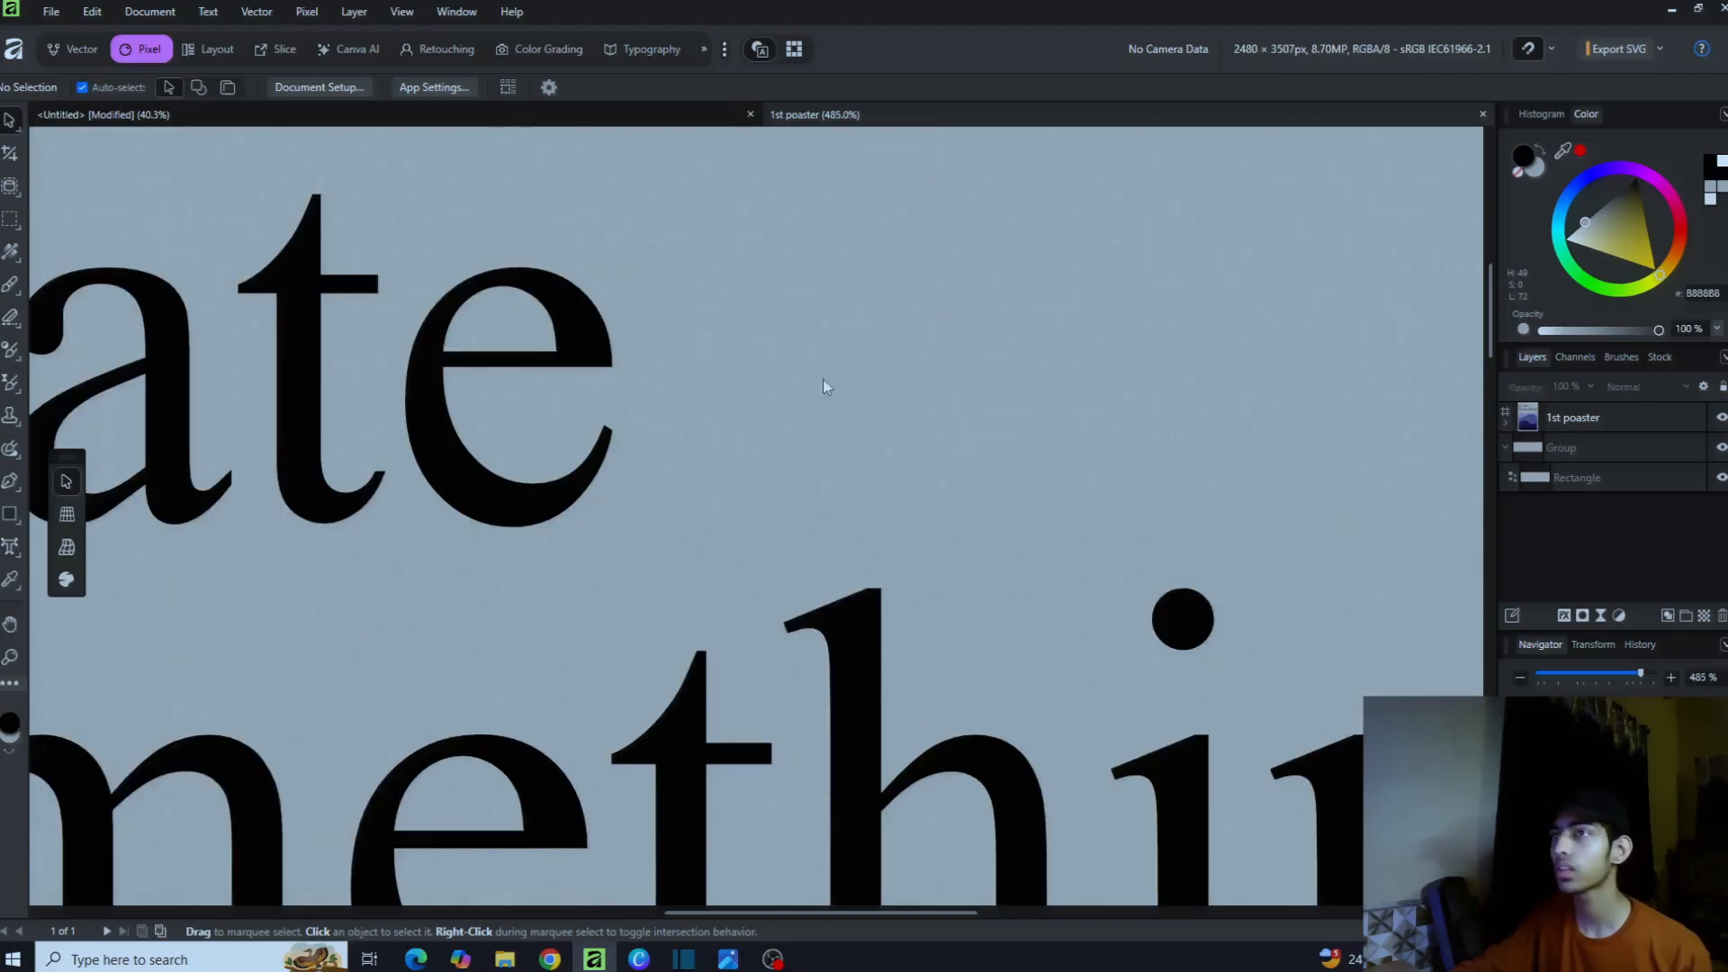
Step: Return to the Vector studio and inspect the outline of the last "e" in "Create" at very high magnification
left_click(77, 54)
scroll(504, 400, "up", 6)
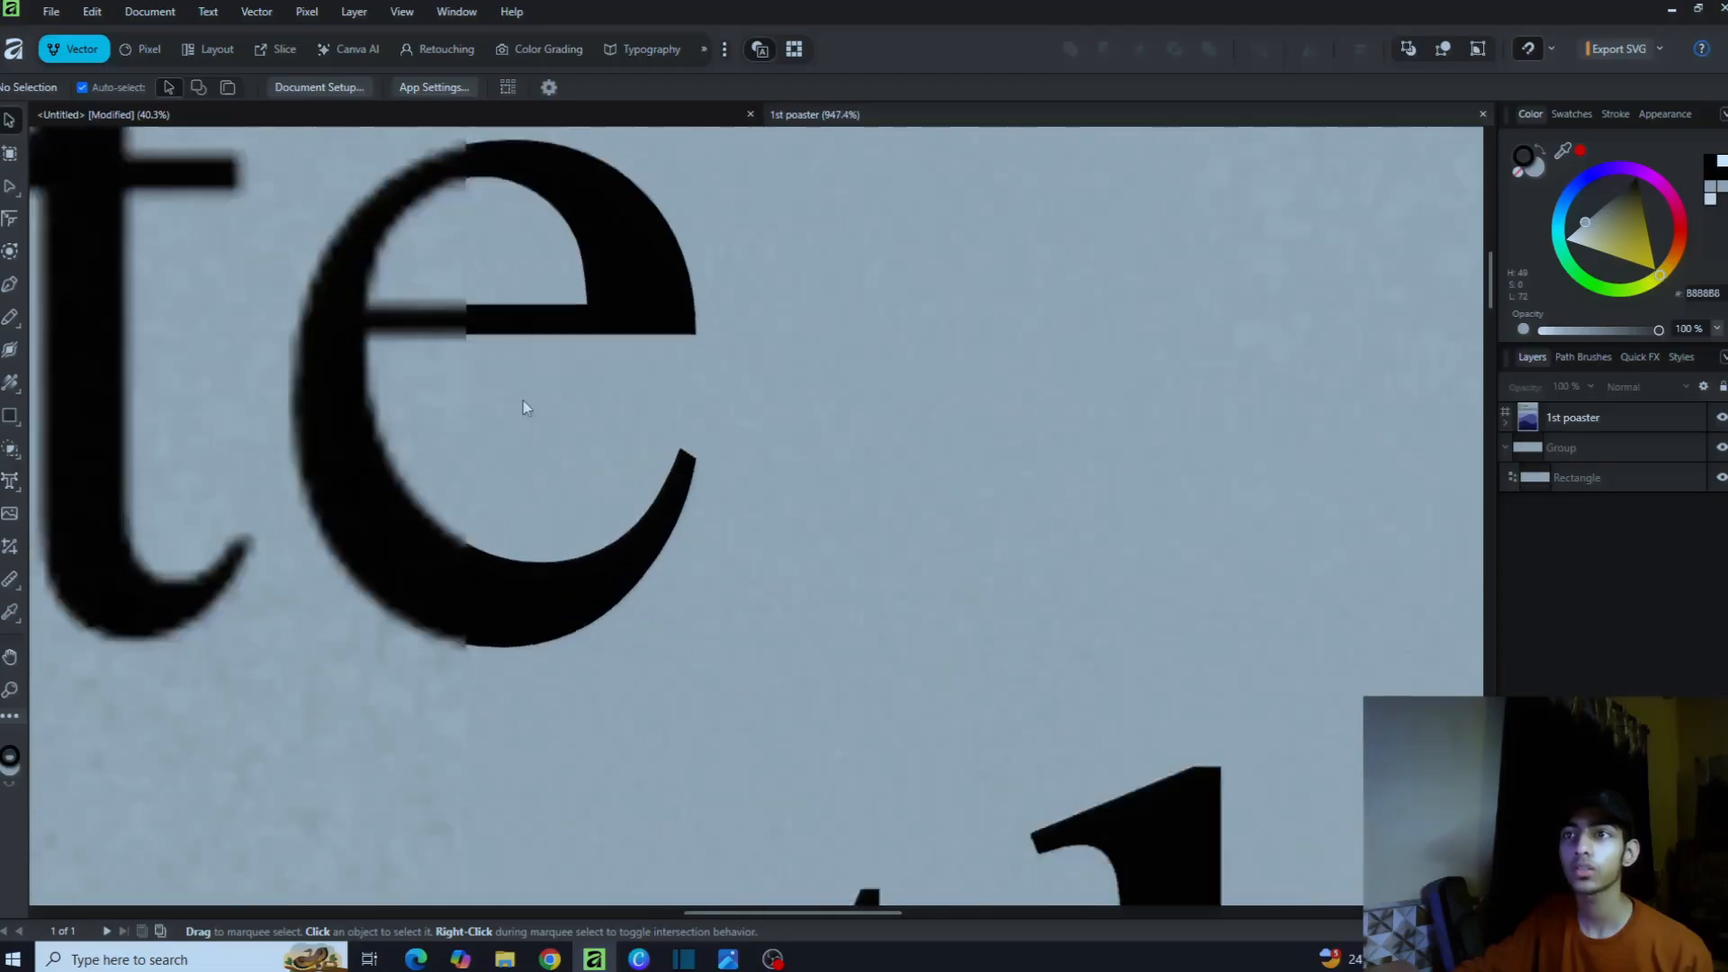
scroll(564, 396, "down", 4)
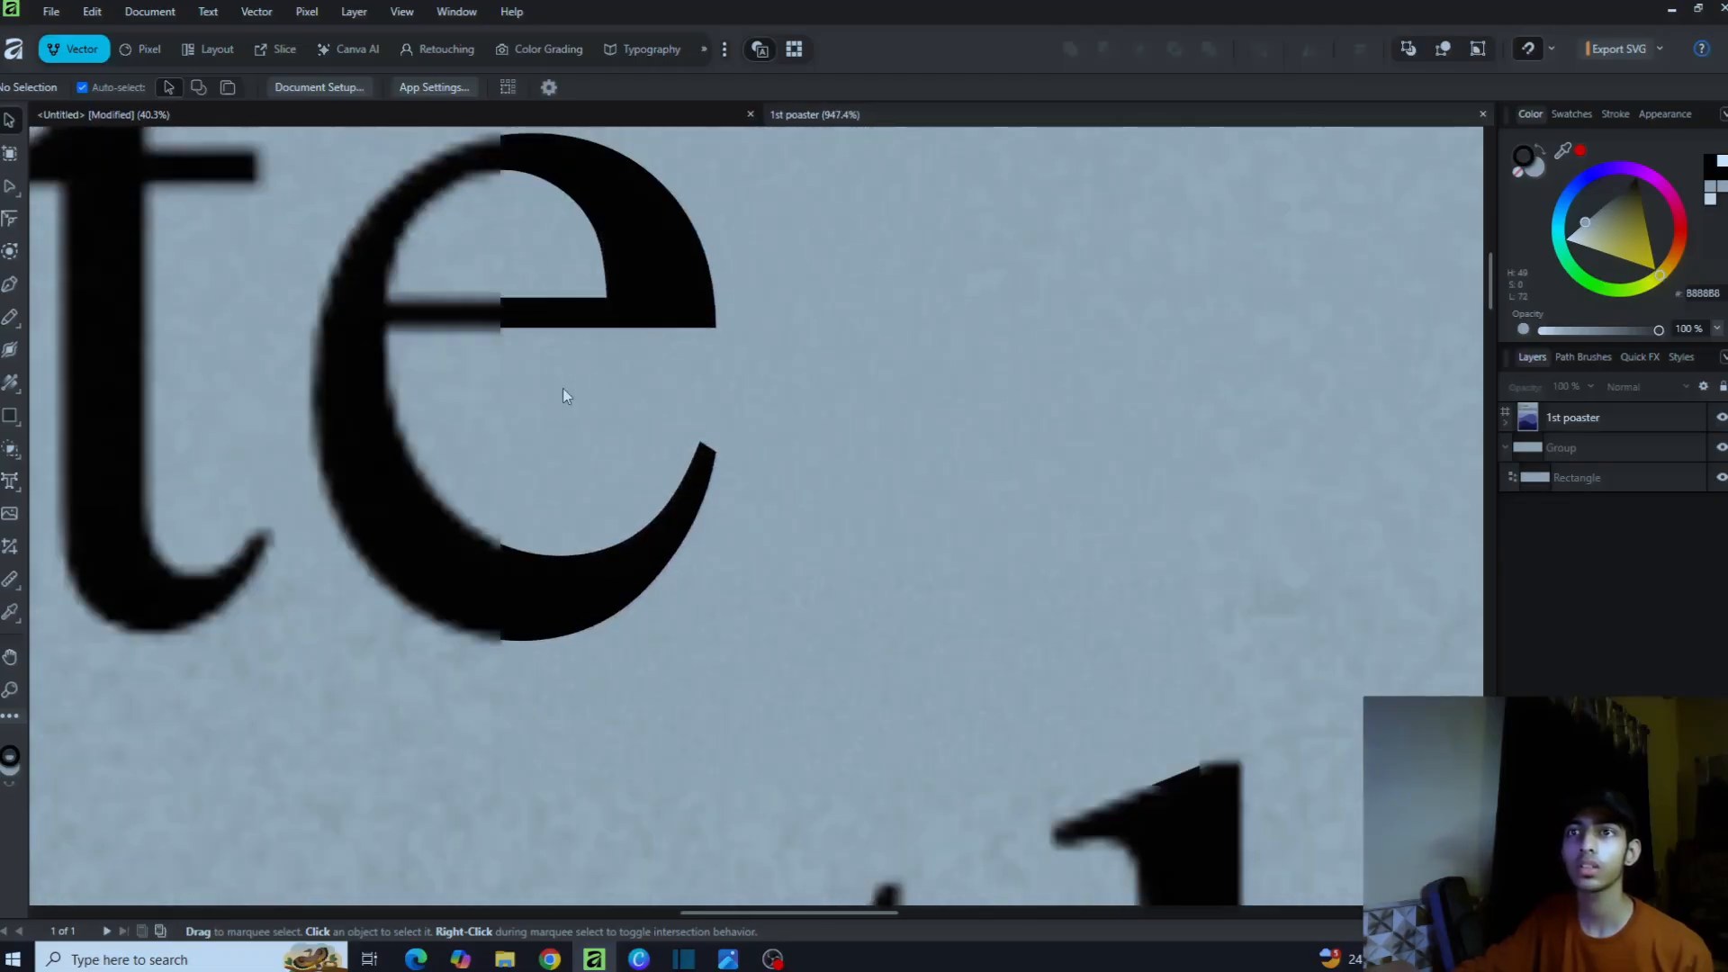
scroll(564, 396, "up", 1)
scroll(564, 396, "down", 1)
scroll(563, 396, "down", 2)
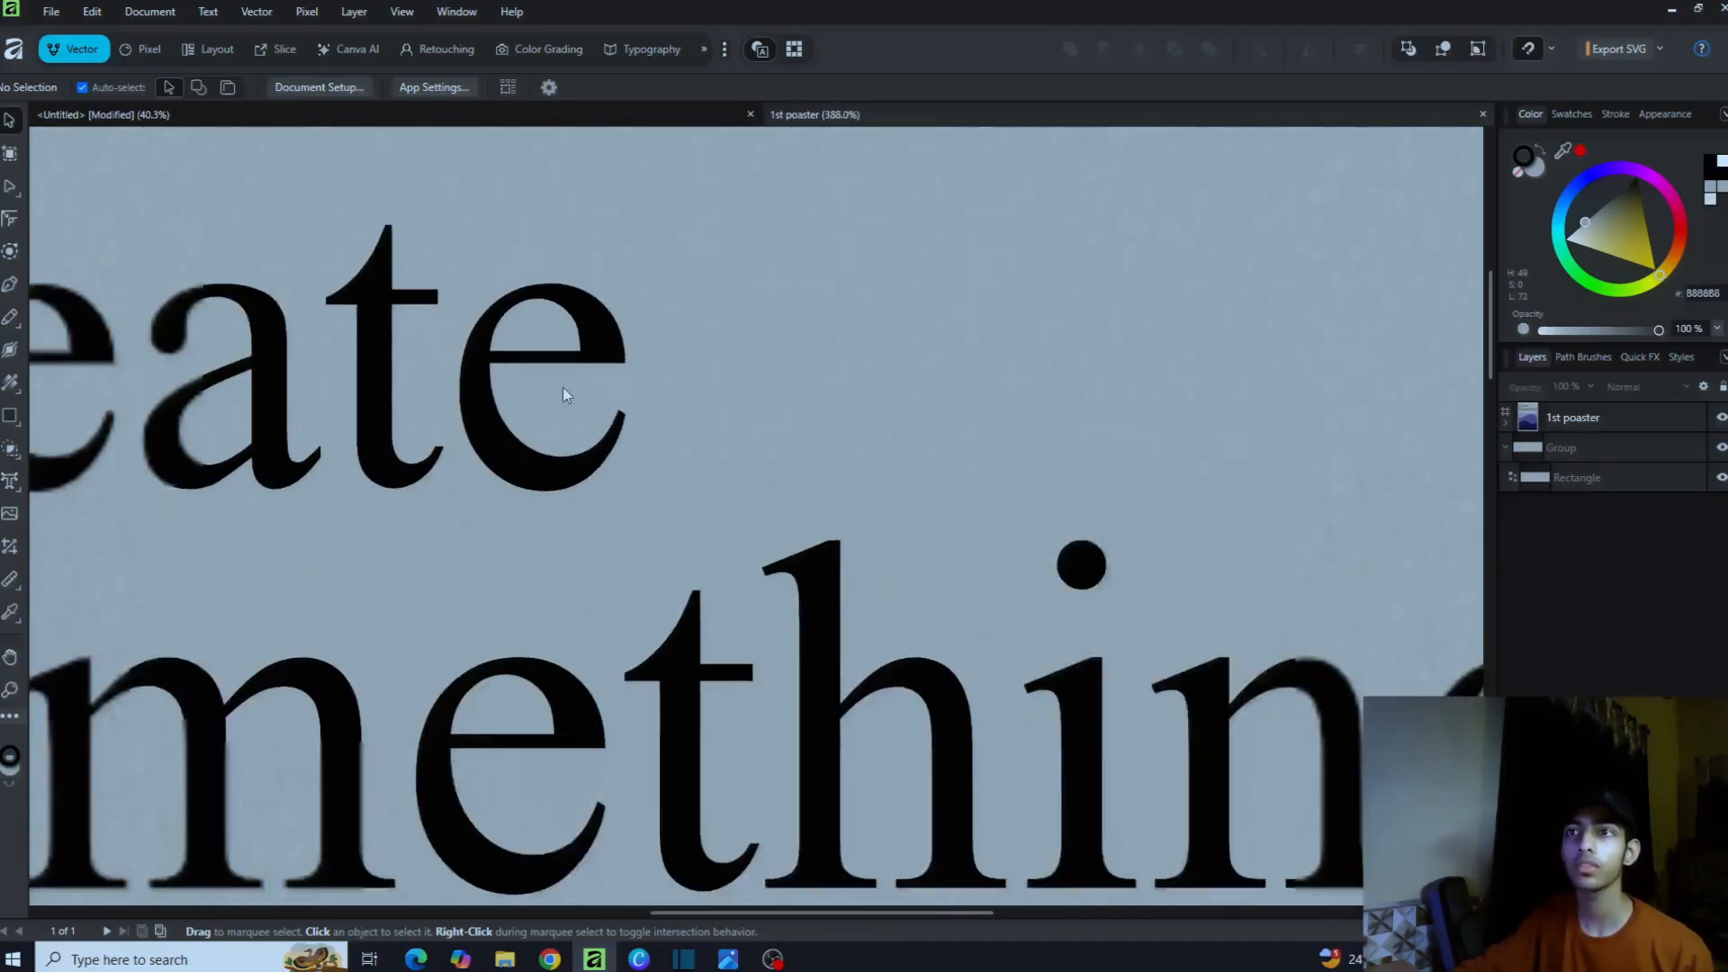
scroll(564, 396, "up", 8)
scroll(564, 389, "down", 8)
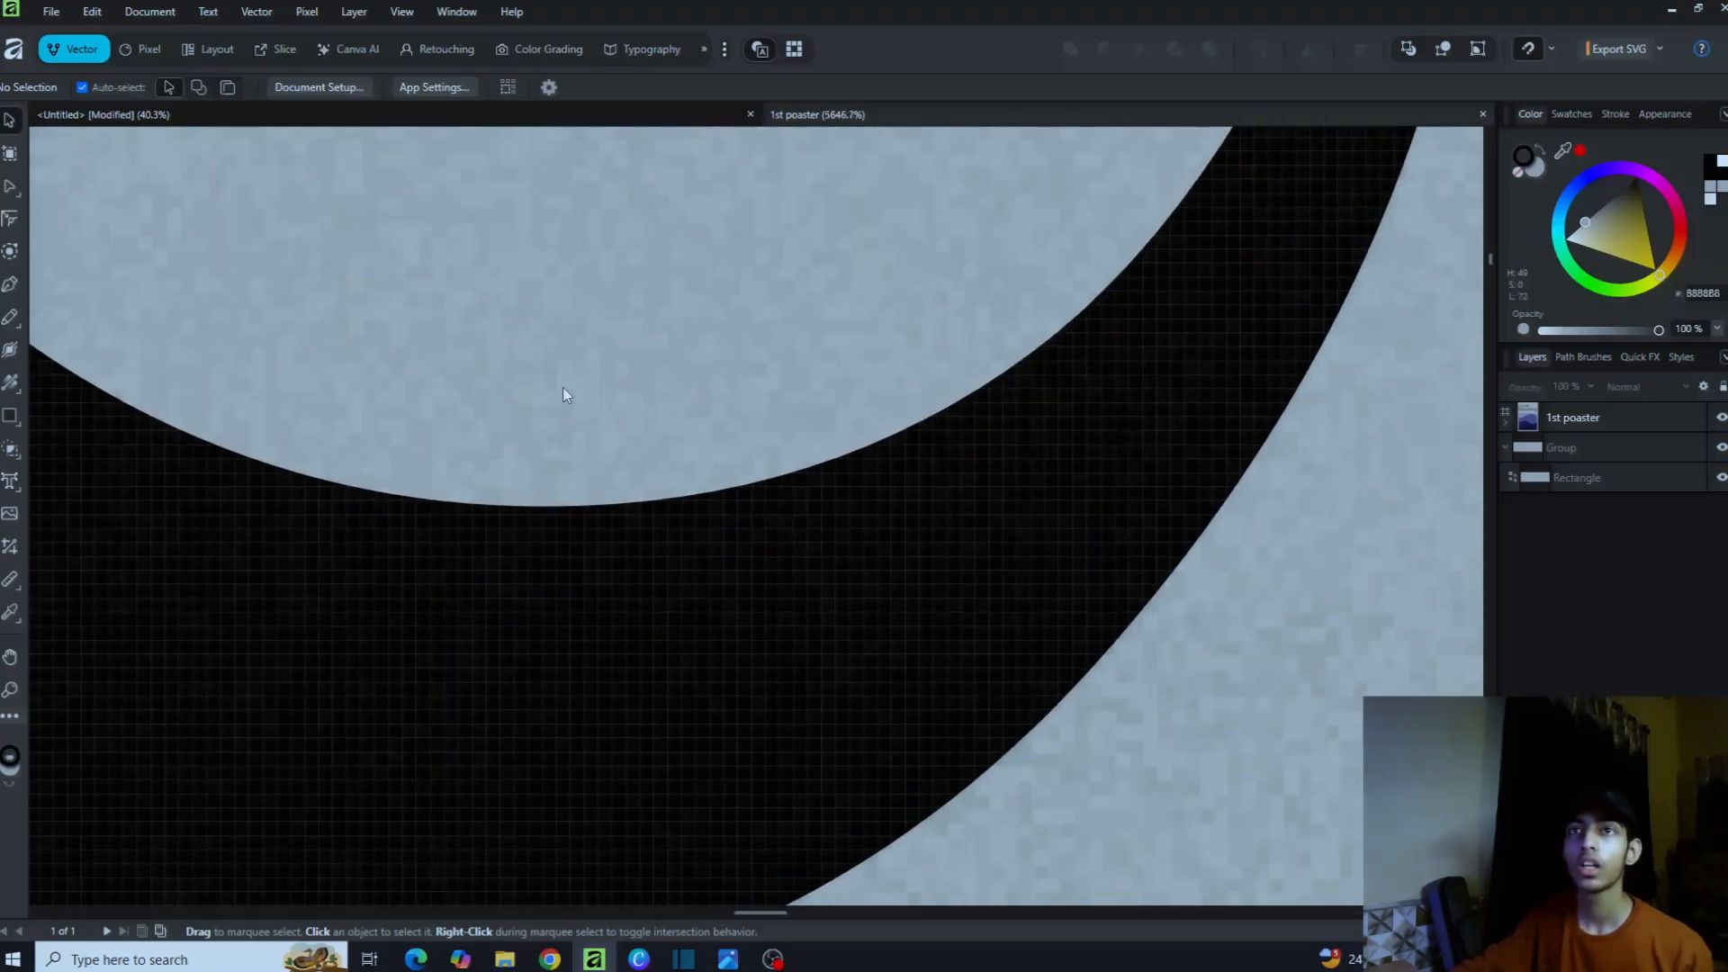
scroll(564, 385, "down", 8)
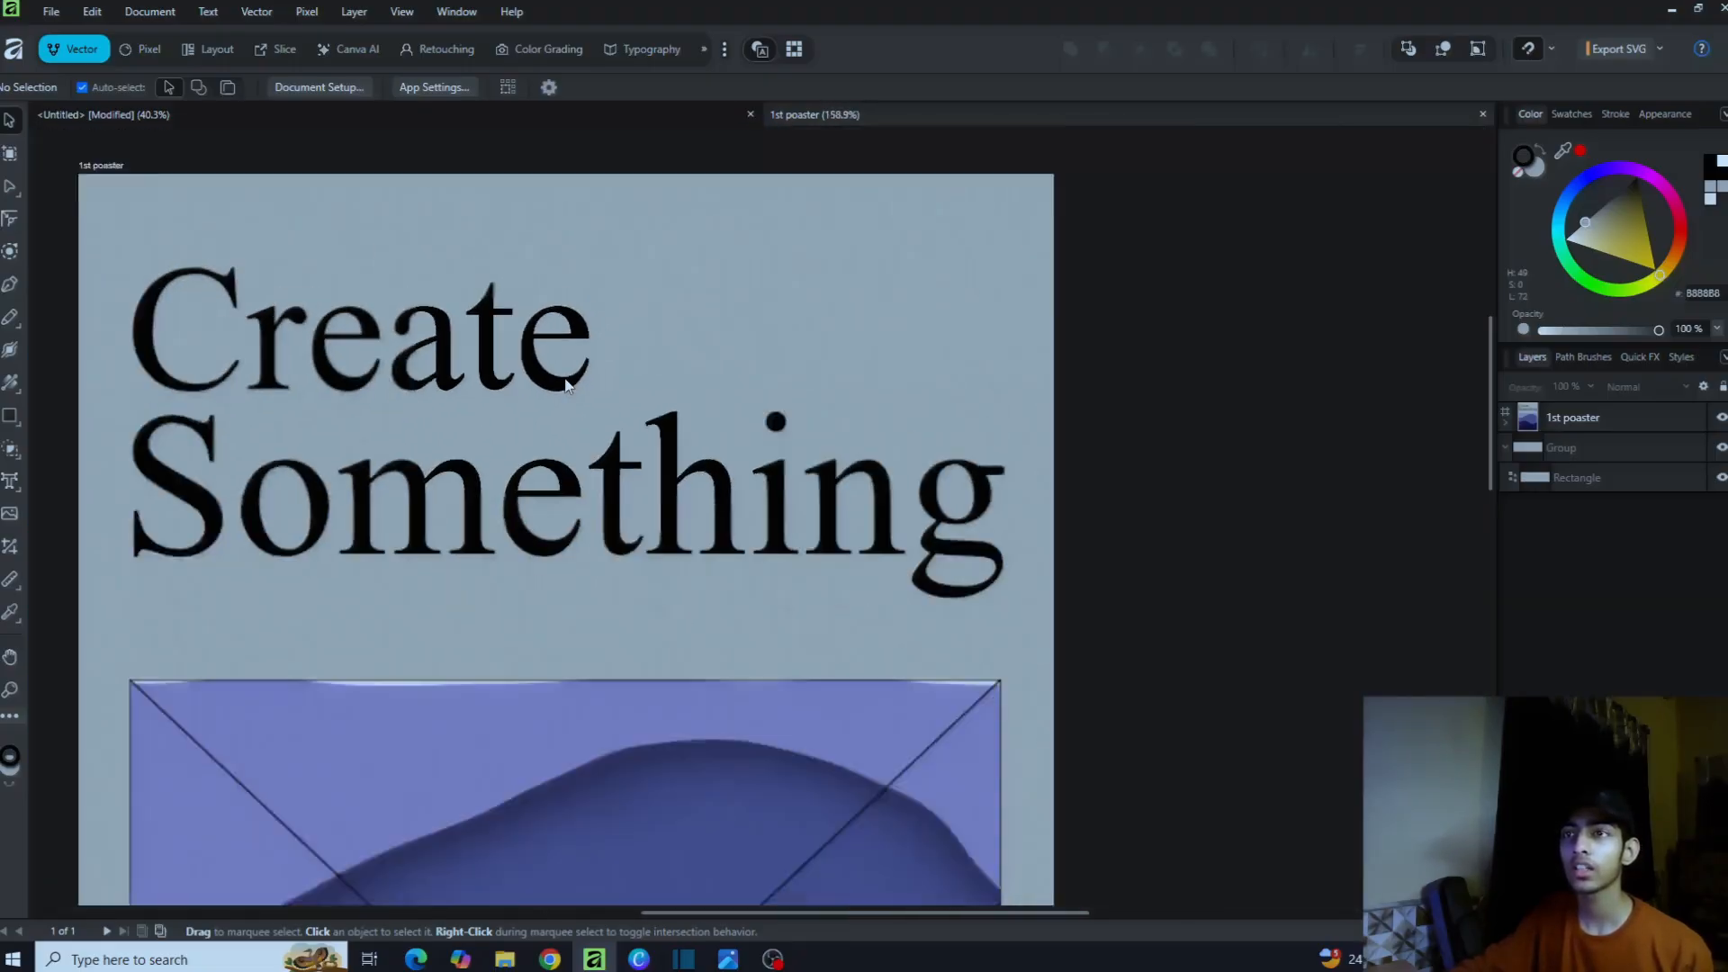
Step: Center the whole Create Something poster in view and open the recent DIET document
scroll(497, 621, "up", 2)
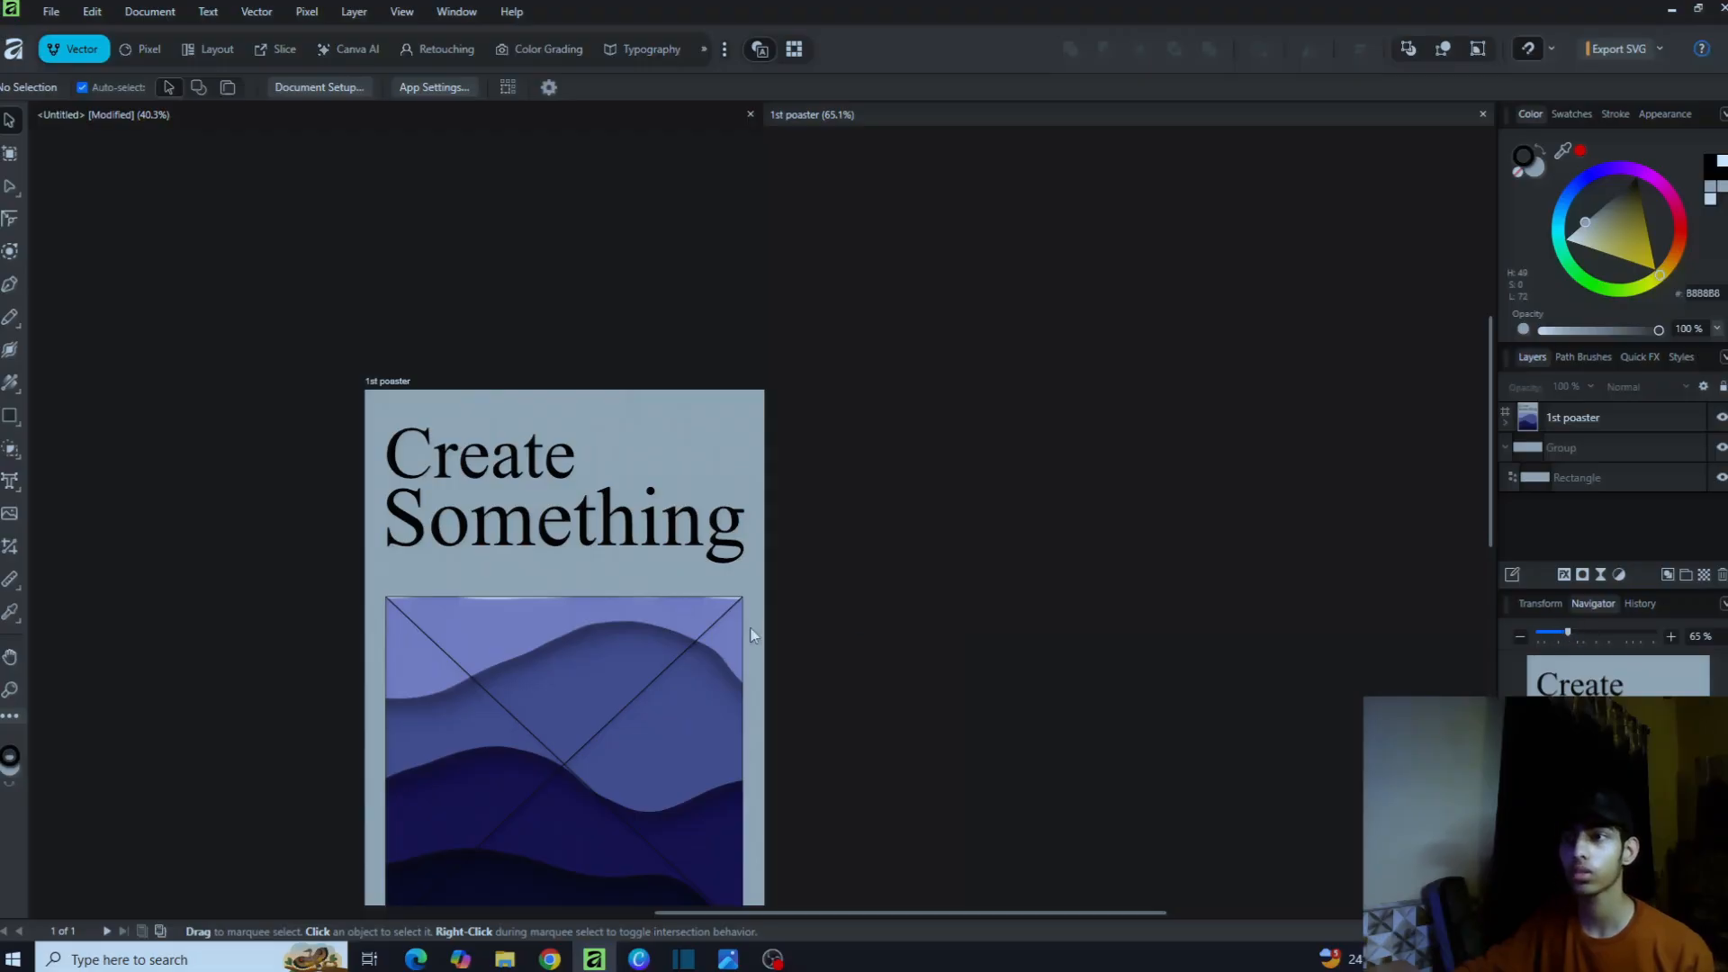
scroll(563, 523, "down", 2)
scroll(563, 522, "up", 2)
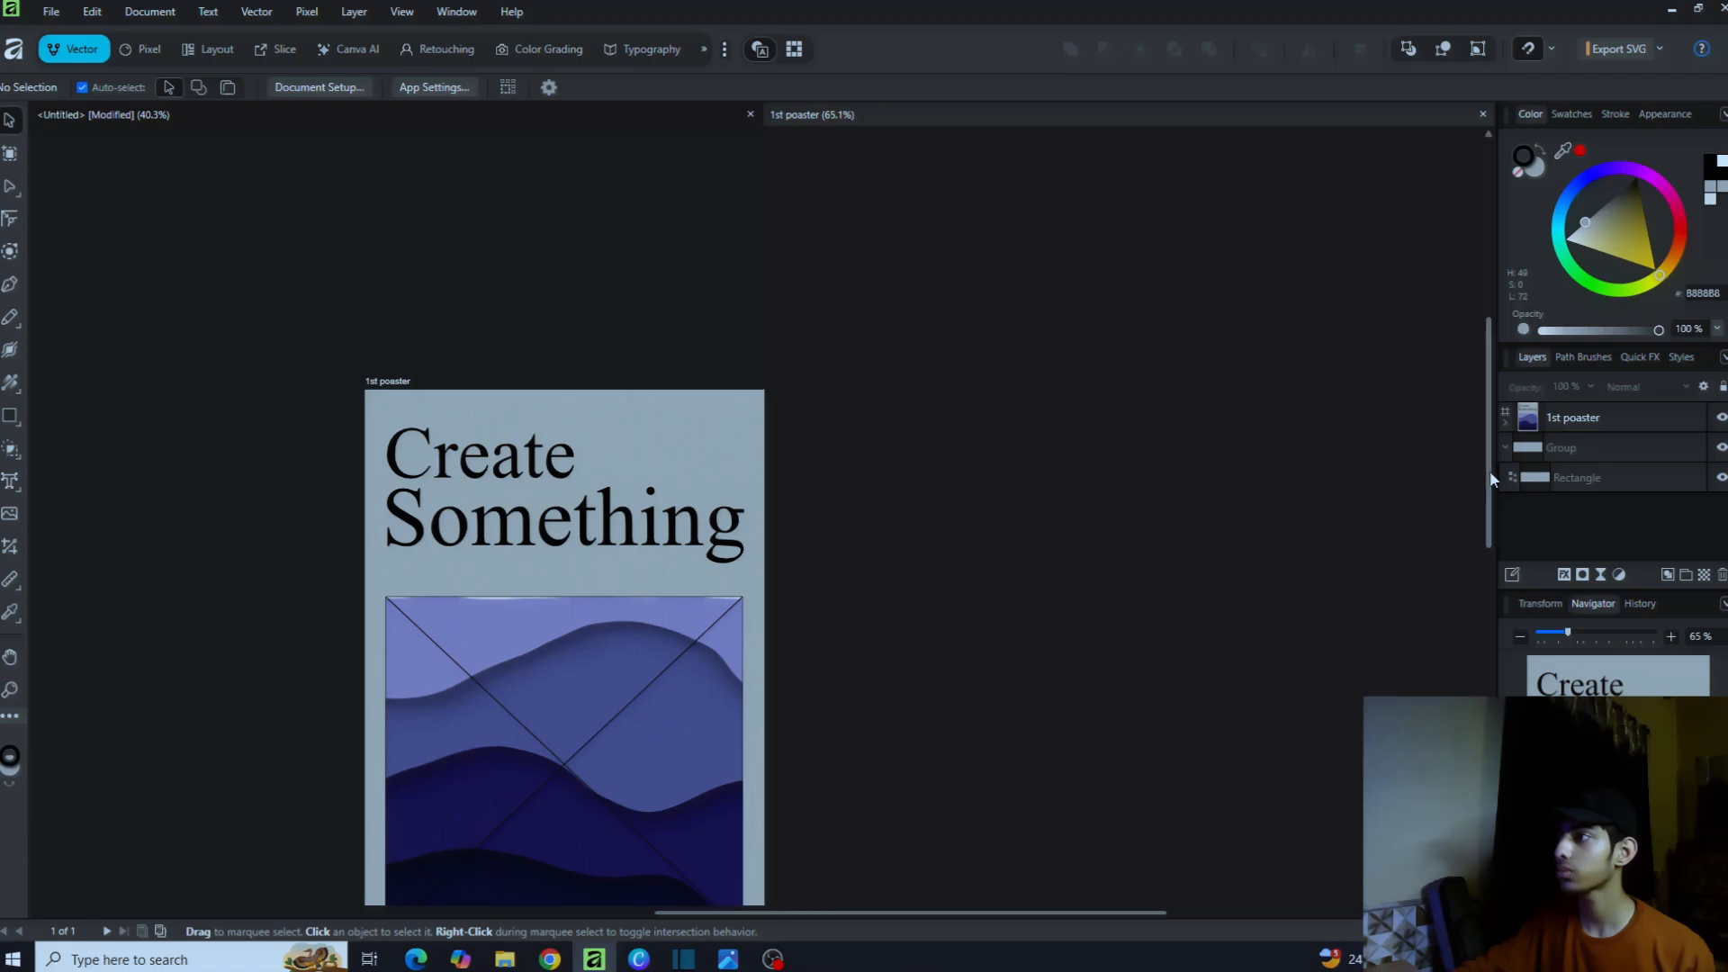
left_click_drag(1489, 466, 1466, 590)
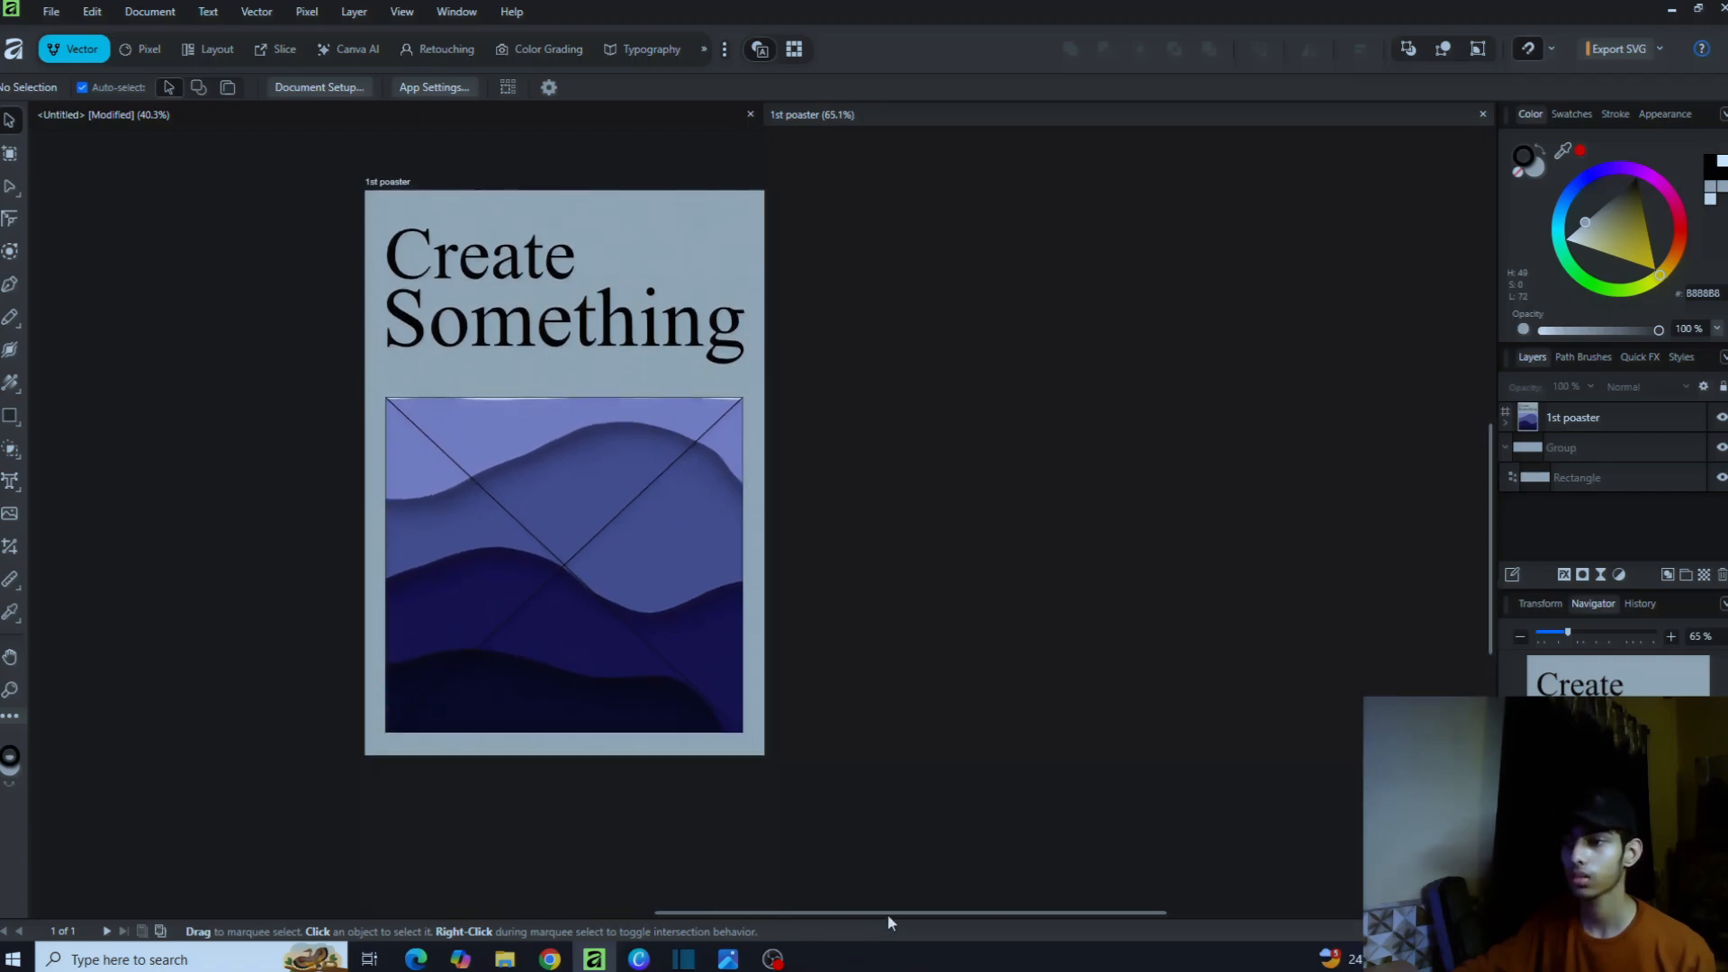
left_click_drag(887, 914, 693, 915)
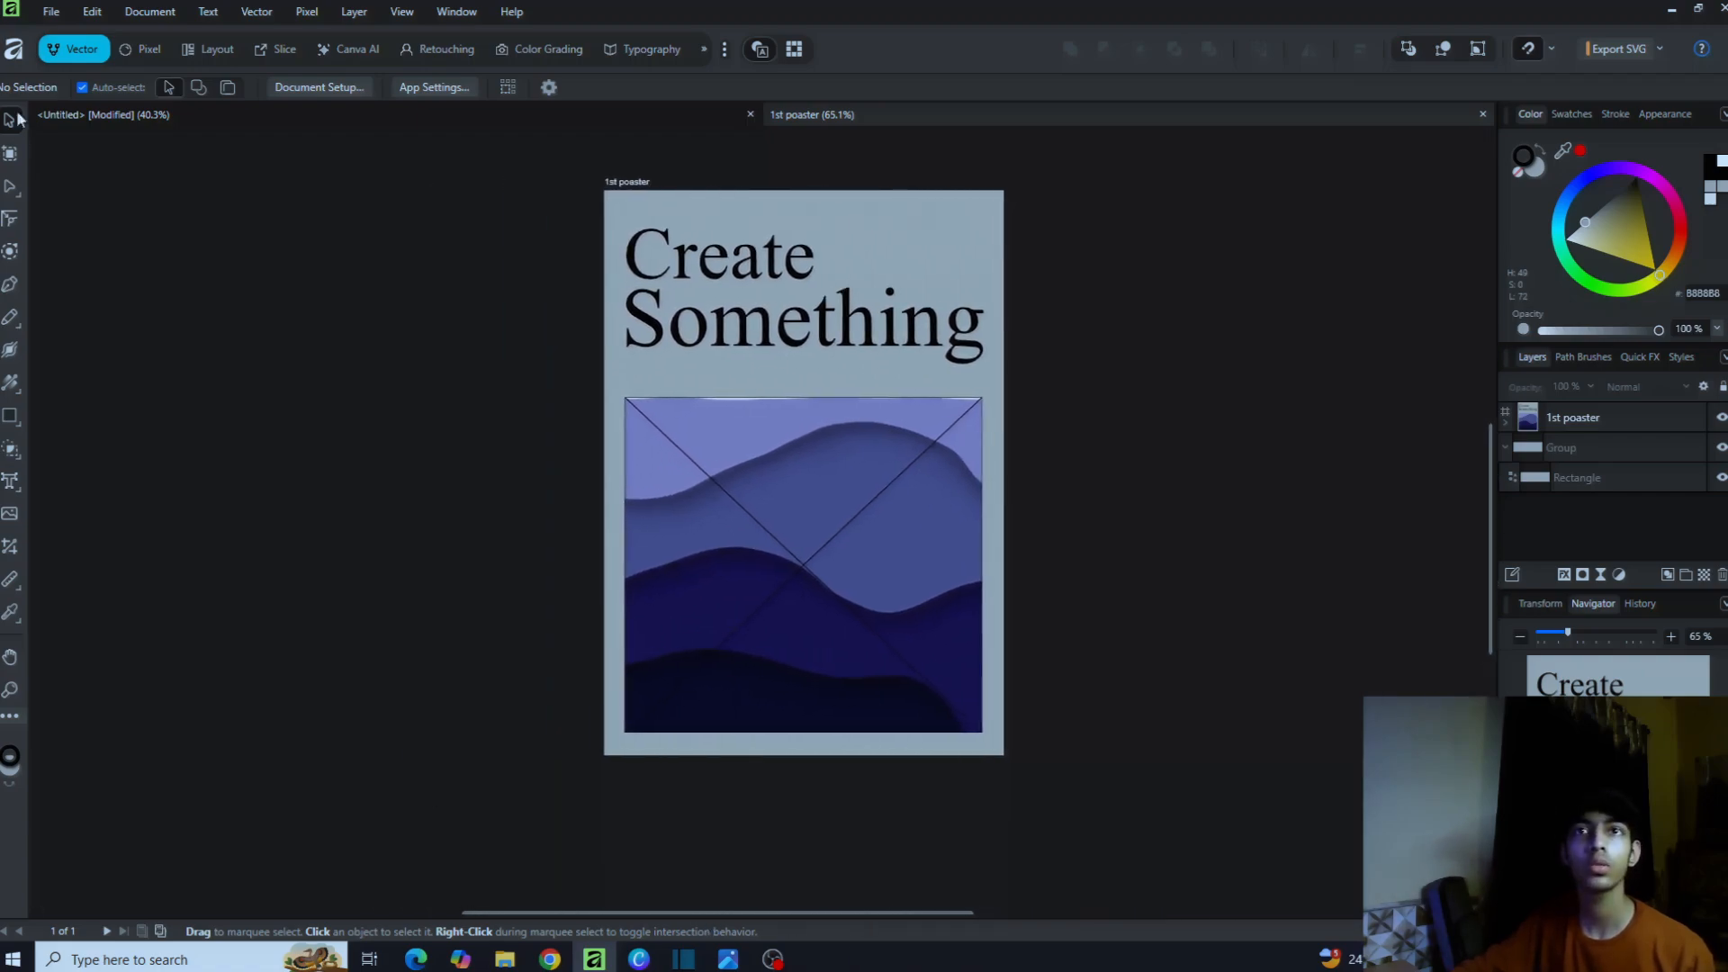
left_click(12, 49)
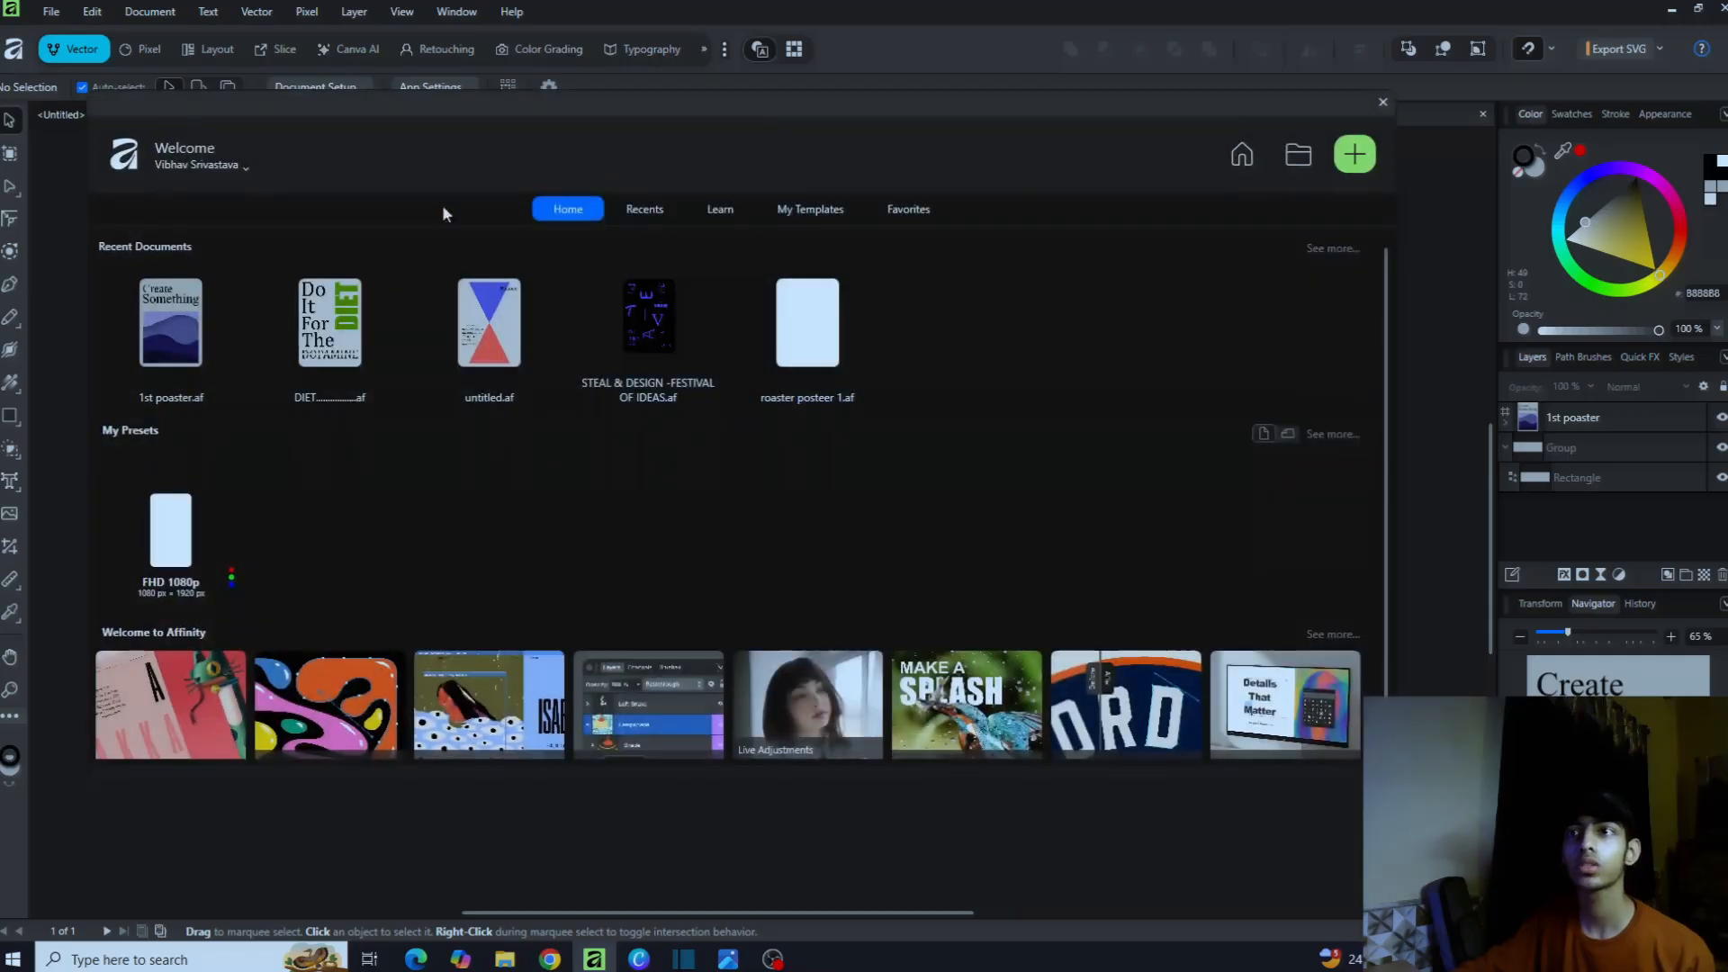
left_click(330, 314)
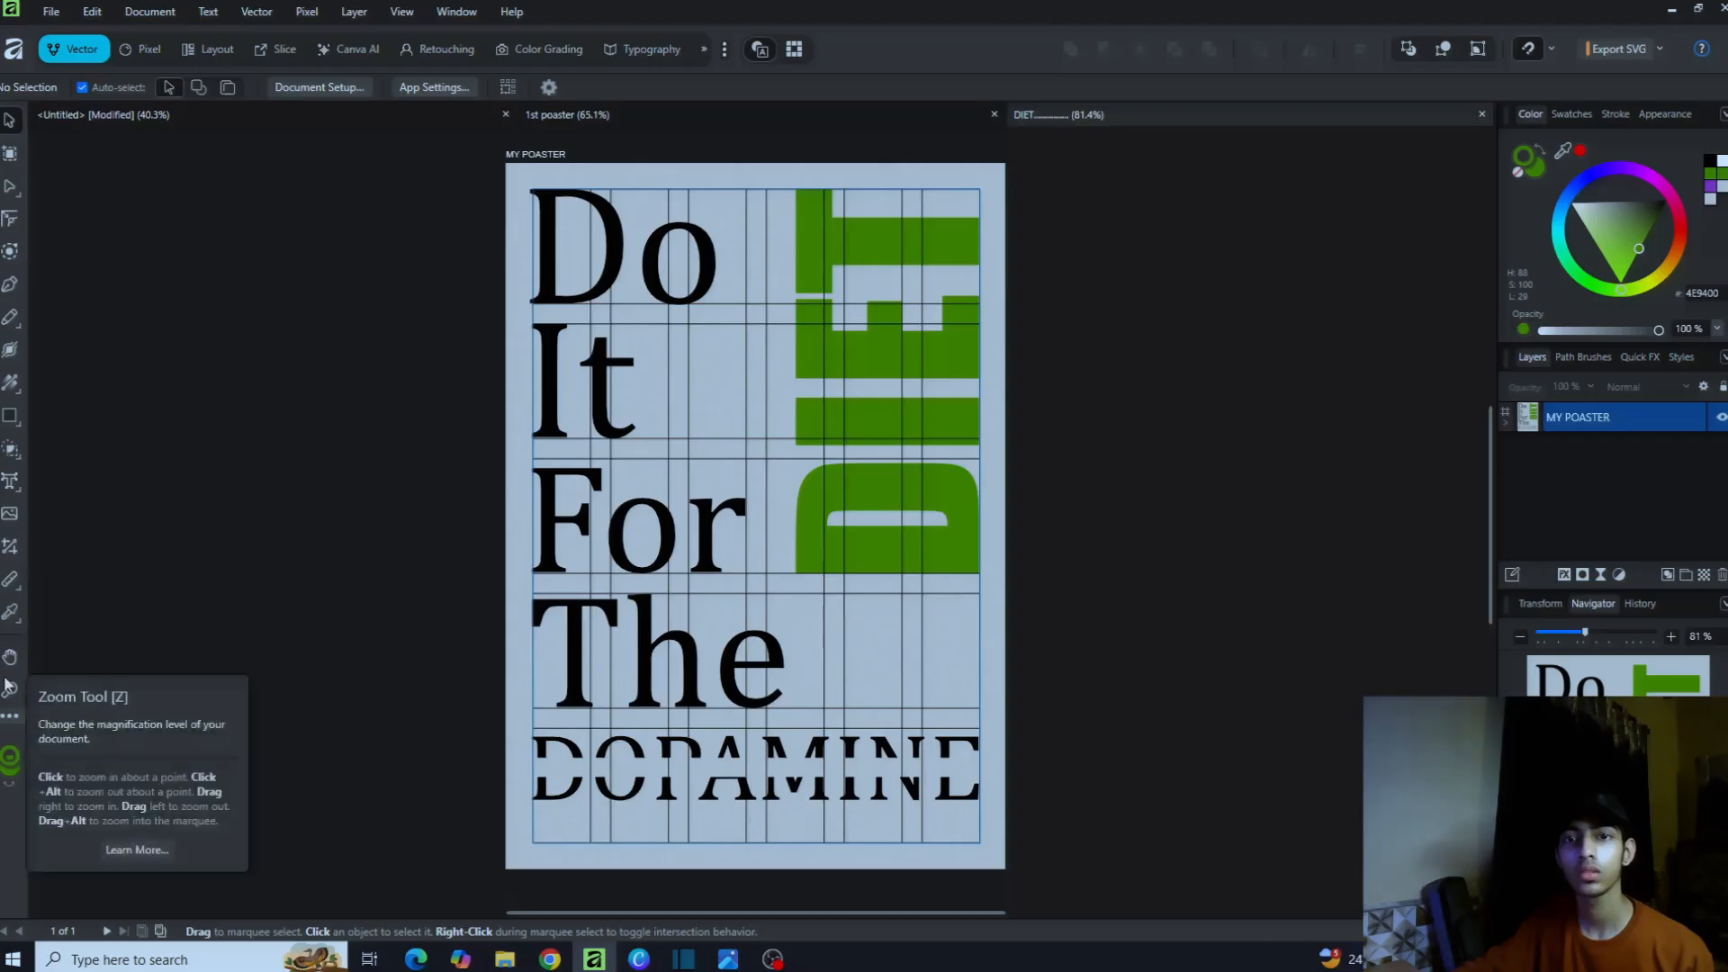
Step: Place the reference image WhatsApp Image 2026-03-11 at 23.42.09 from the Downloads folder beside the MY POASTER artboard
left_click(10, 514)
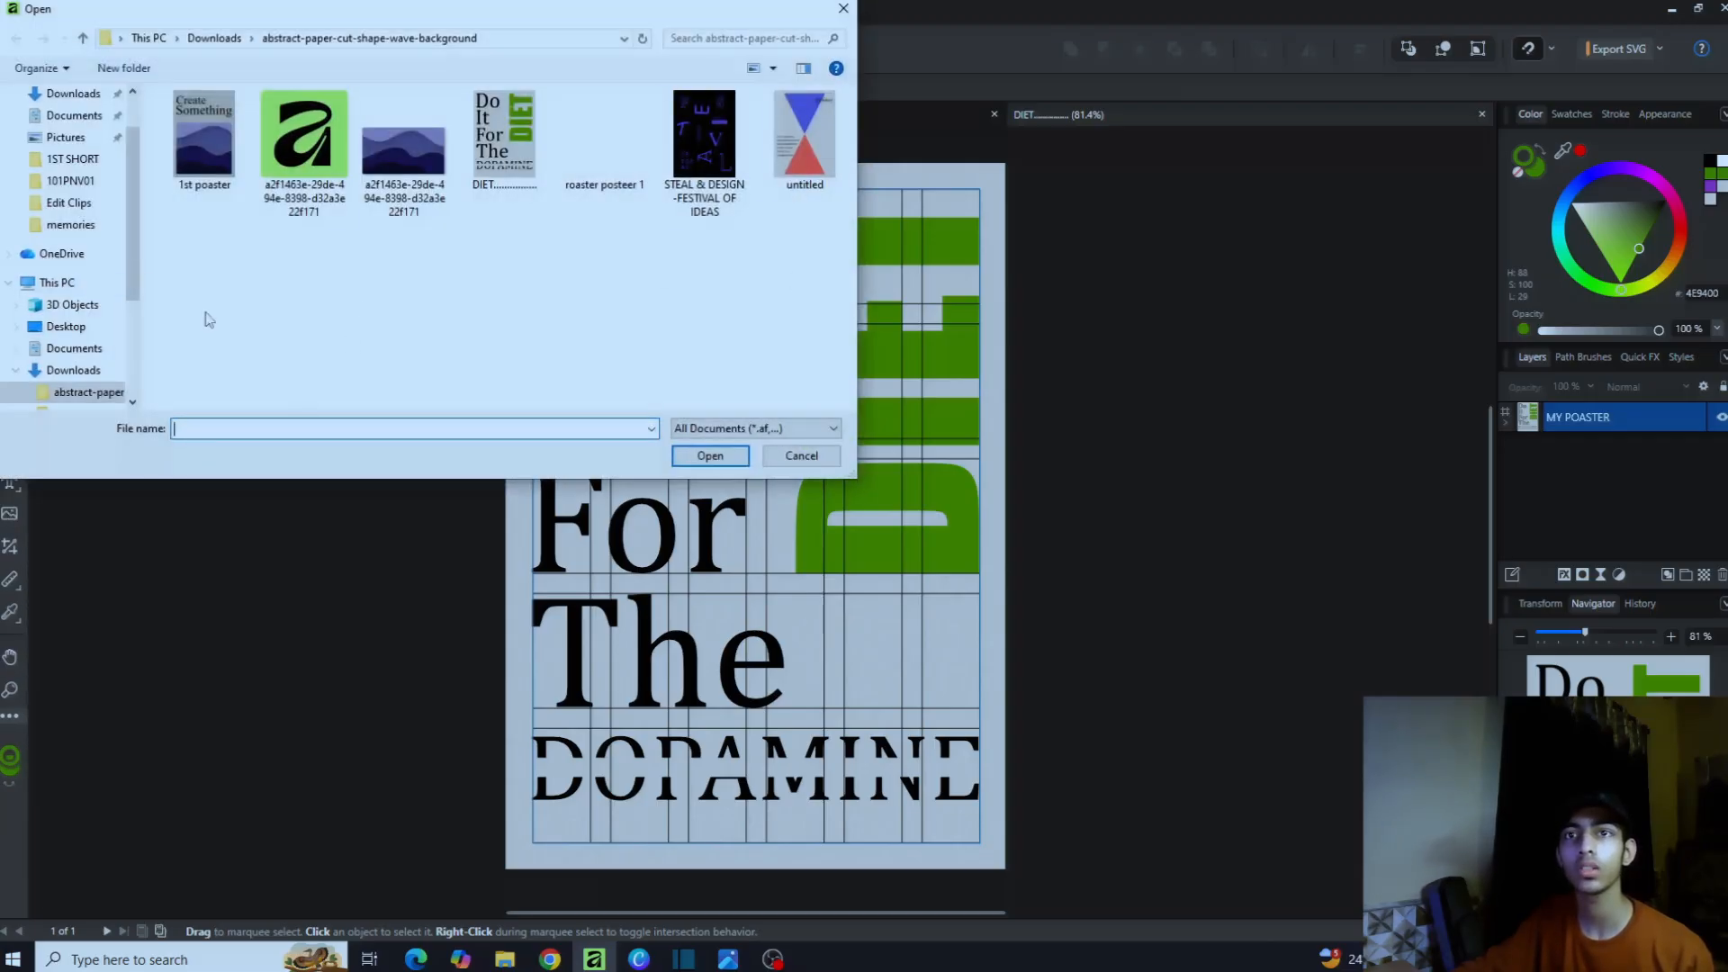
left_click(90, 95)
left_click(303, 150)
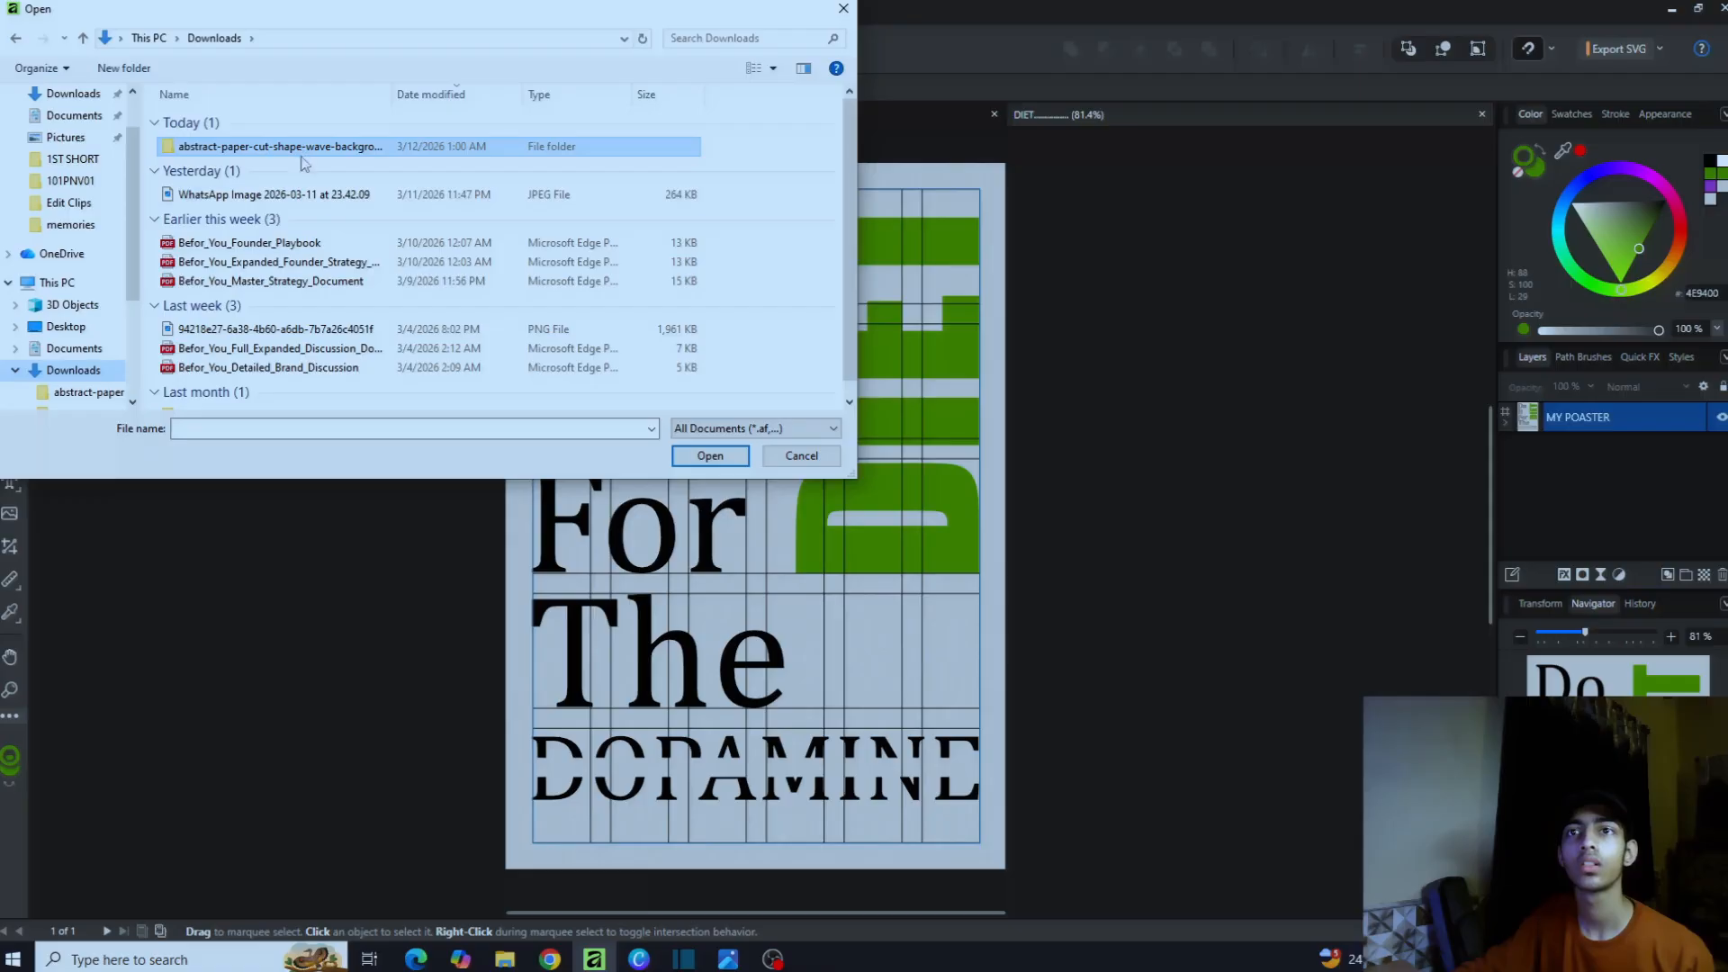
double_click(270, 194)
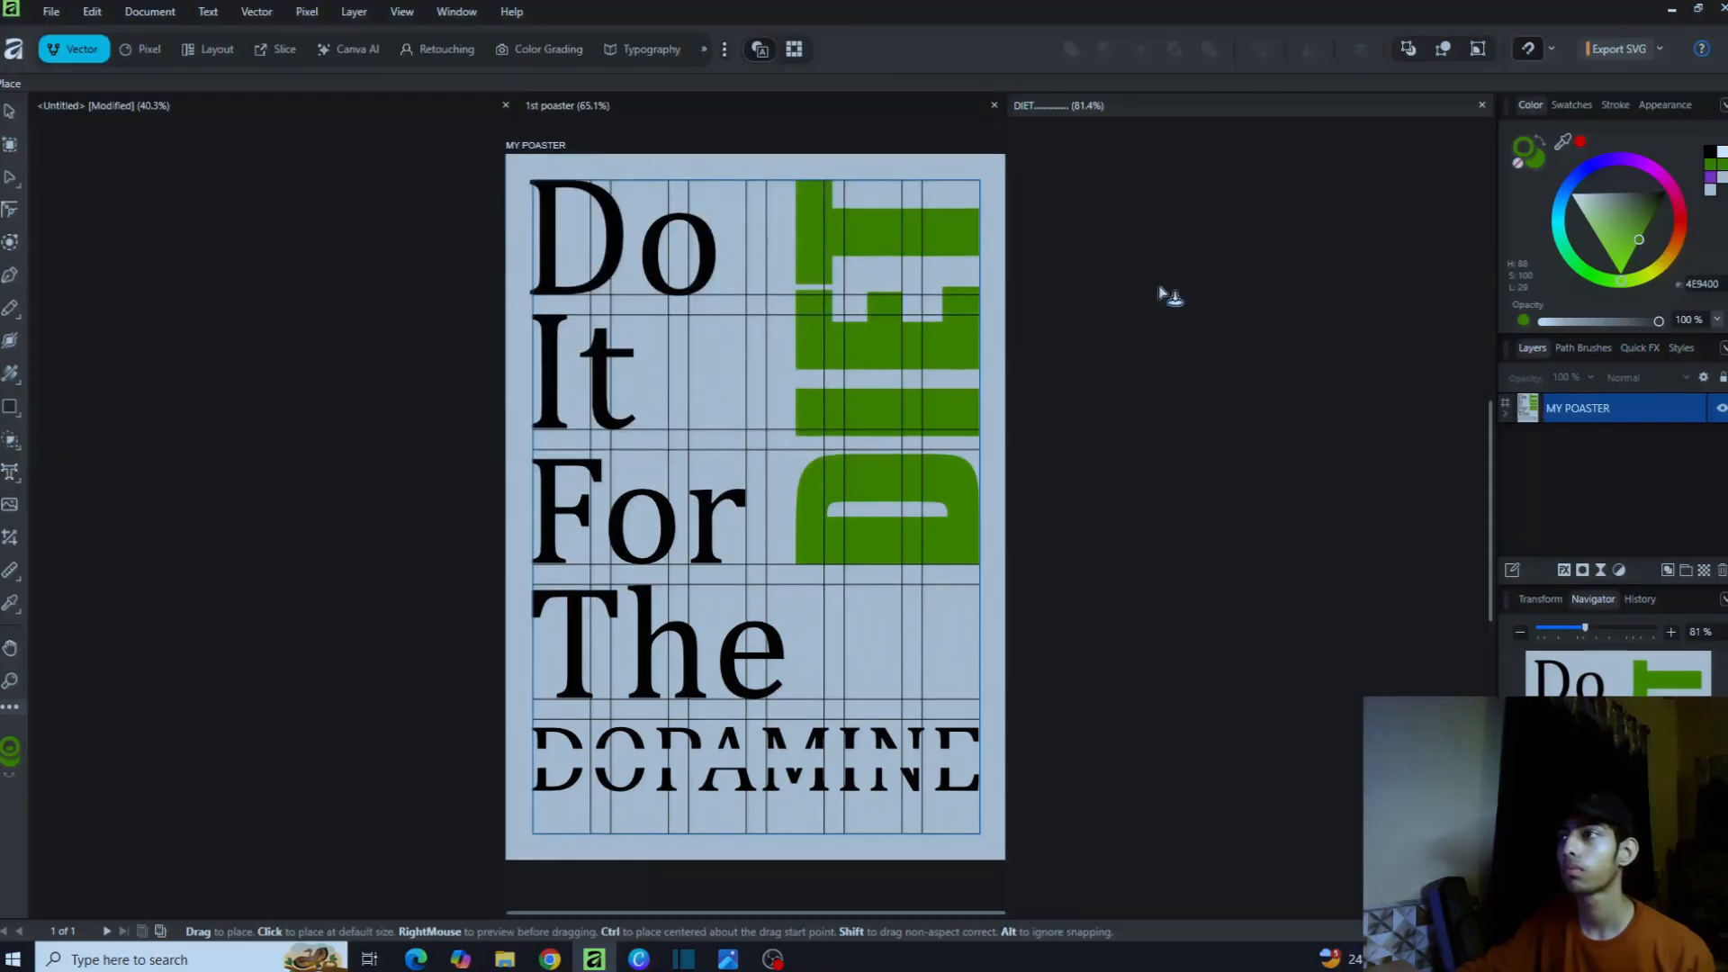
left_click_drag(1159, 284, 1323, 890)
left_click_drag(1113, 530, 1086, 438)
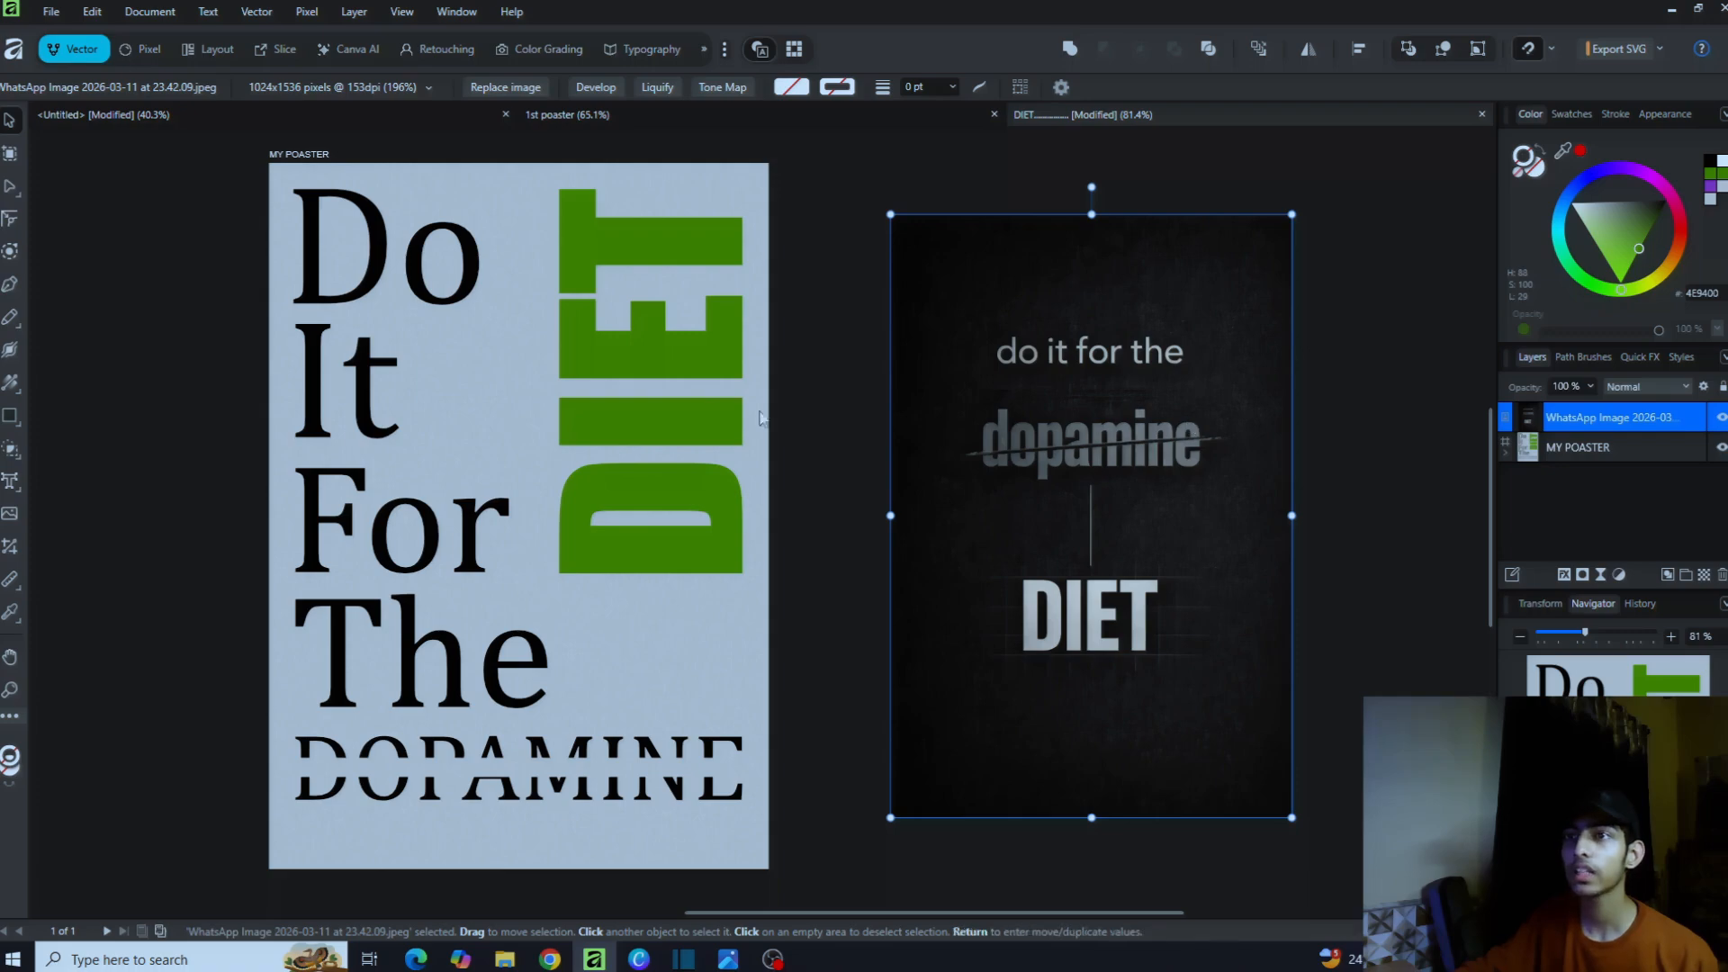
Step: Select the MY POASTER artboard and maximize the application window
left_click(322, 261)
left_click(768, 252)
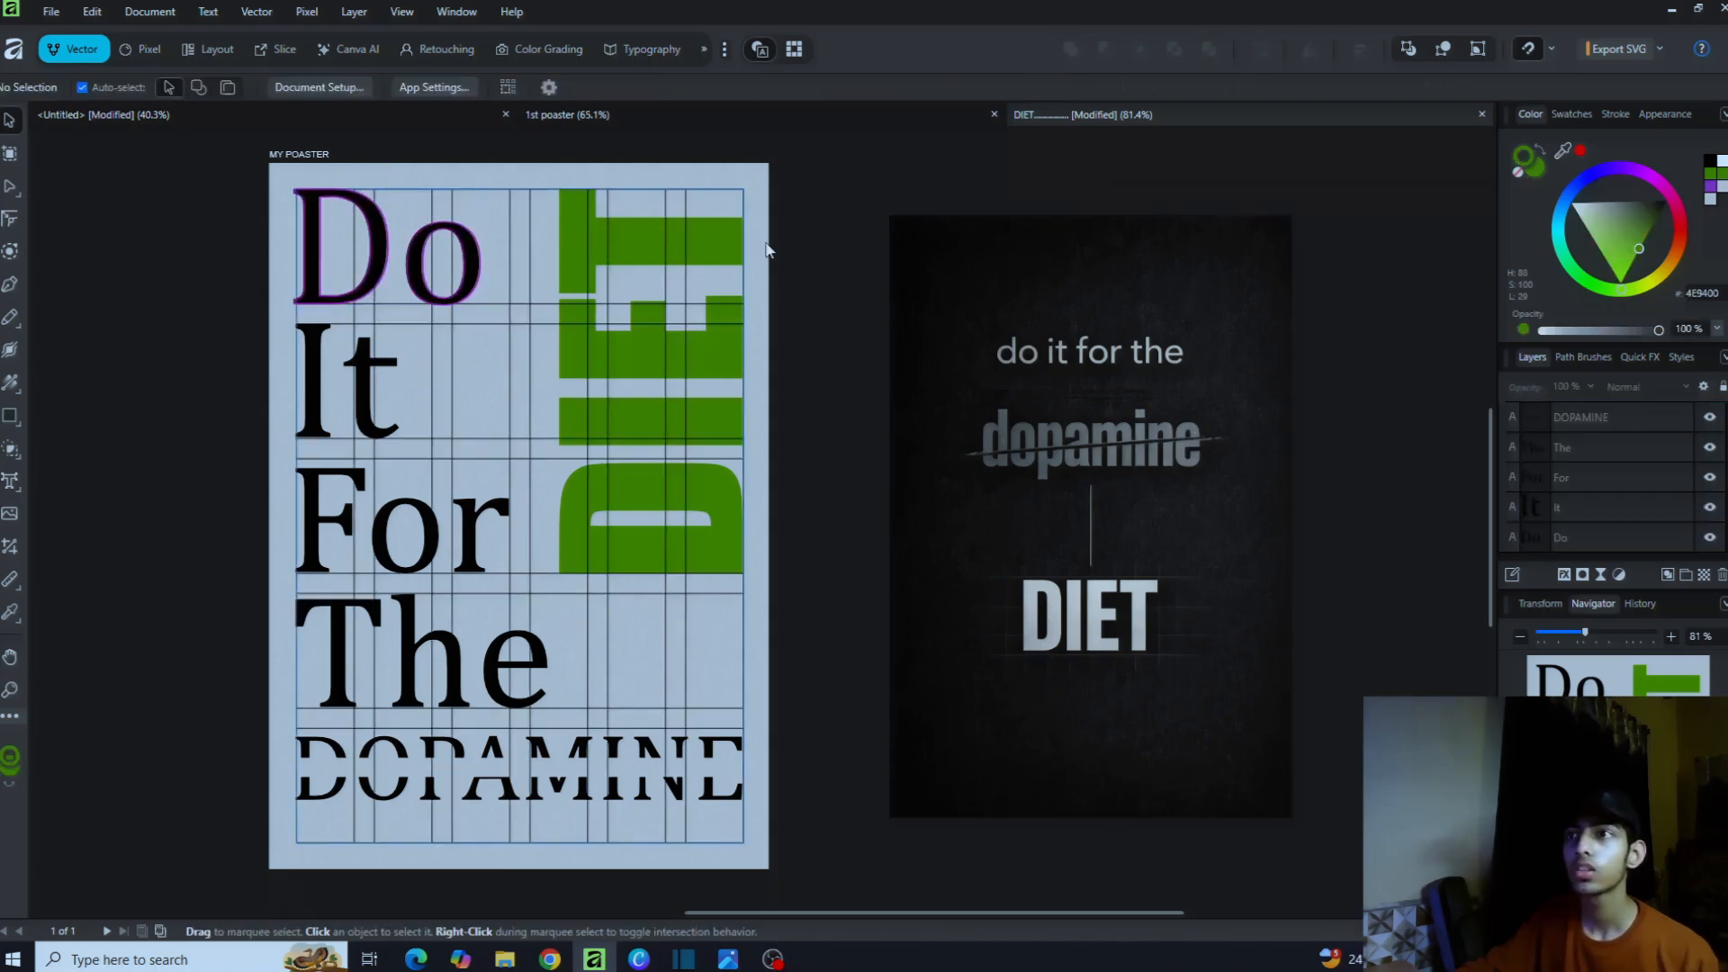
left_click(648, 165)
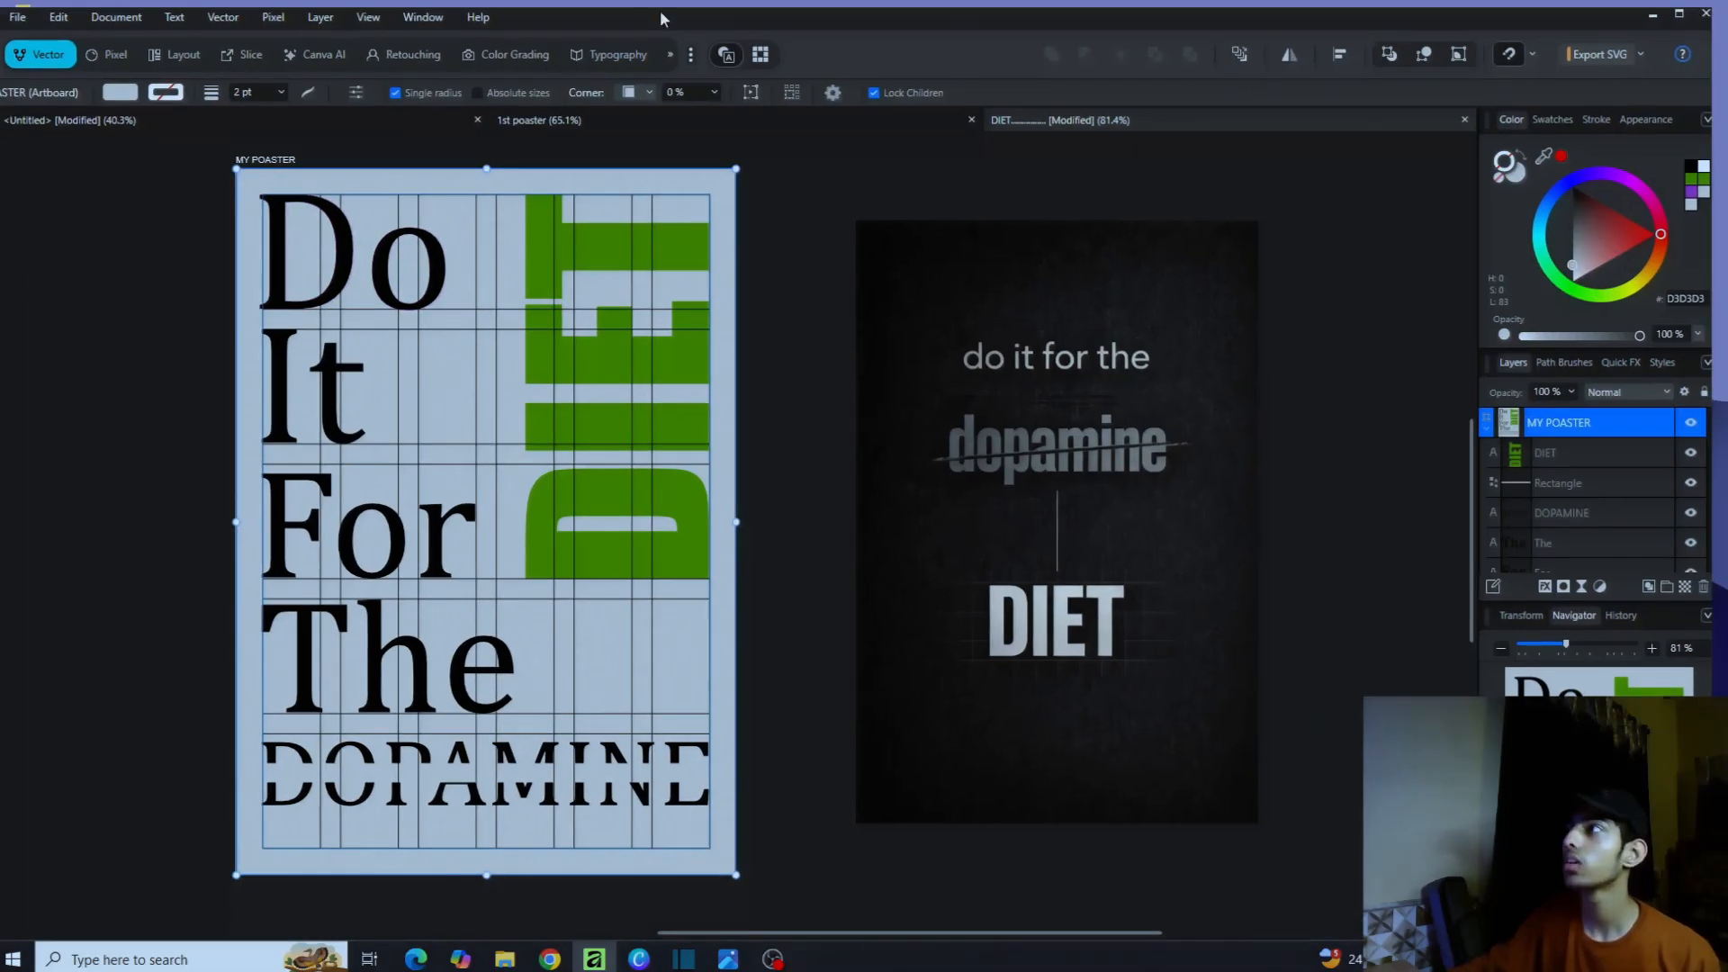
left_click(1679, 13)
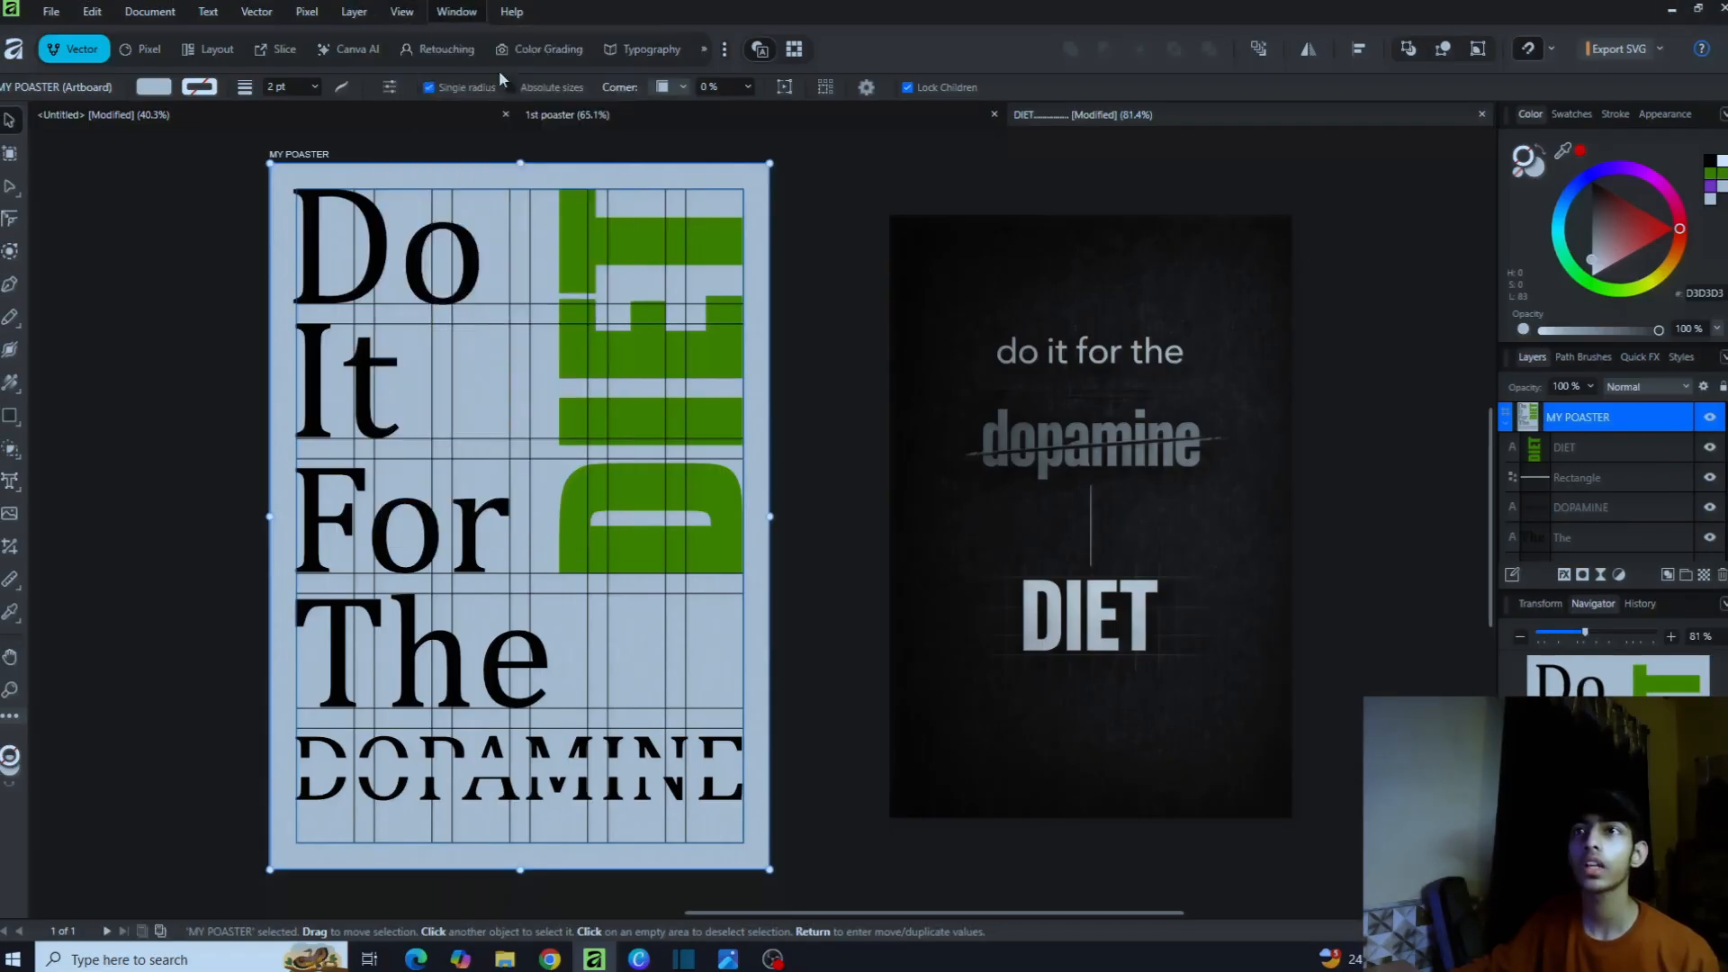
Step: Open the Guides settings of the MY POASTER artboard and review its column guides and margins against the layout
left_click(396, 11)
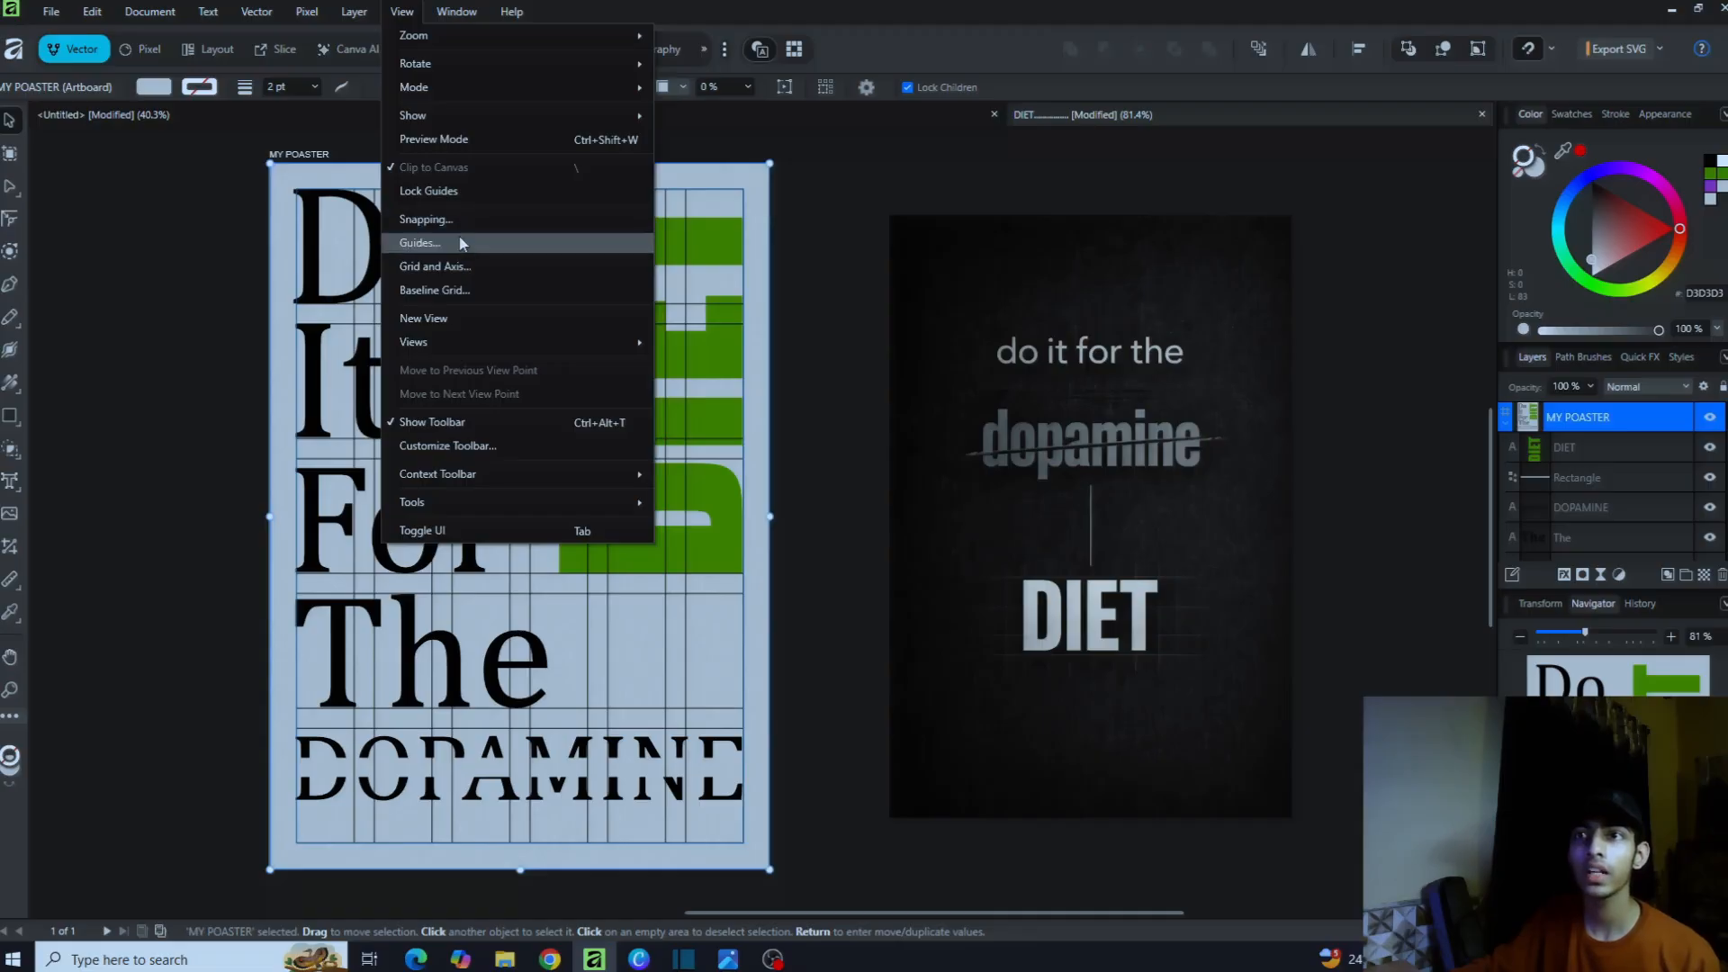
left_click(419, 243)
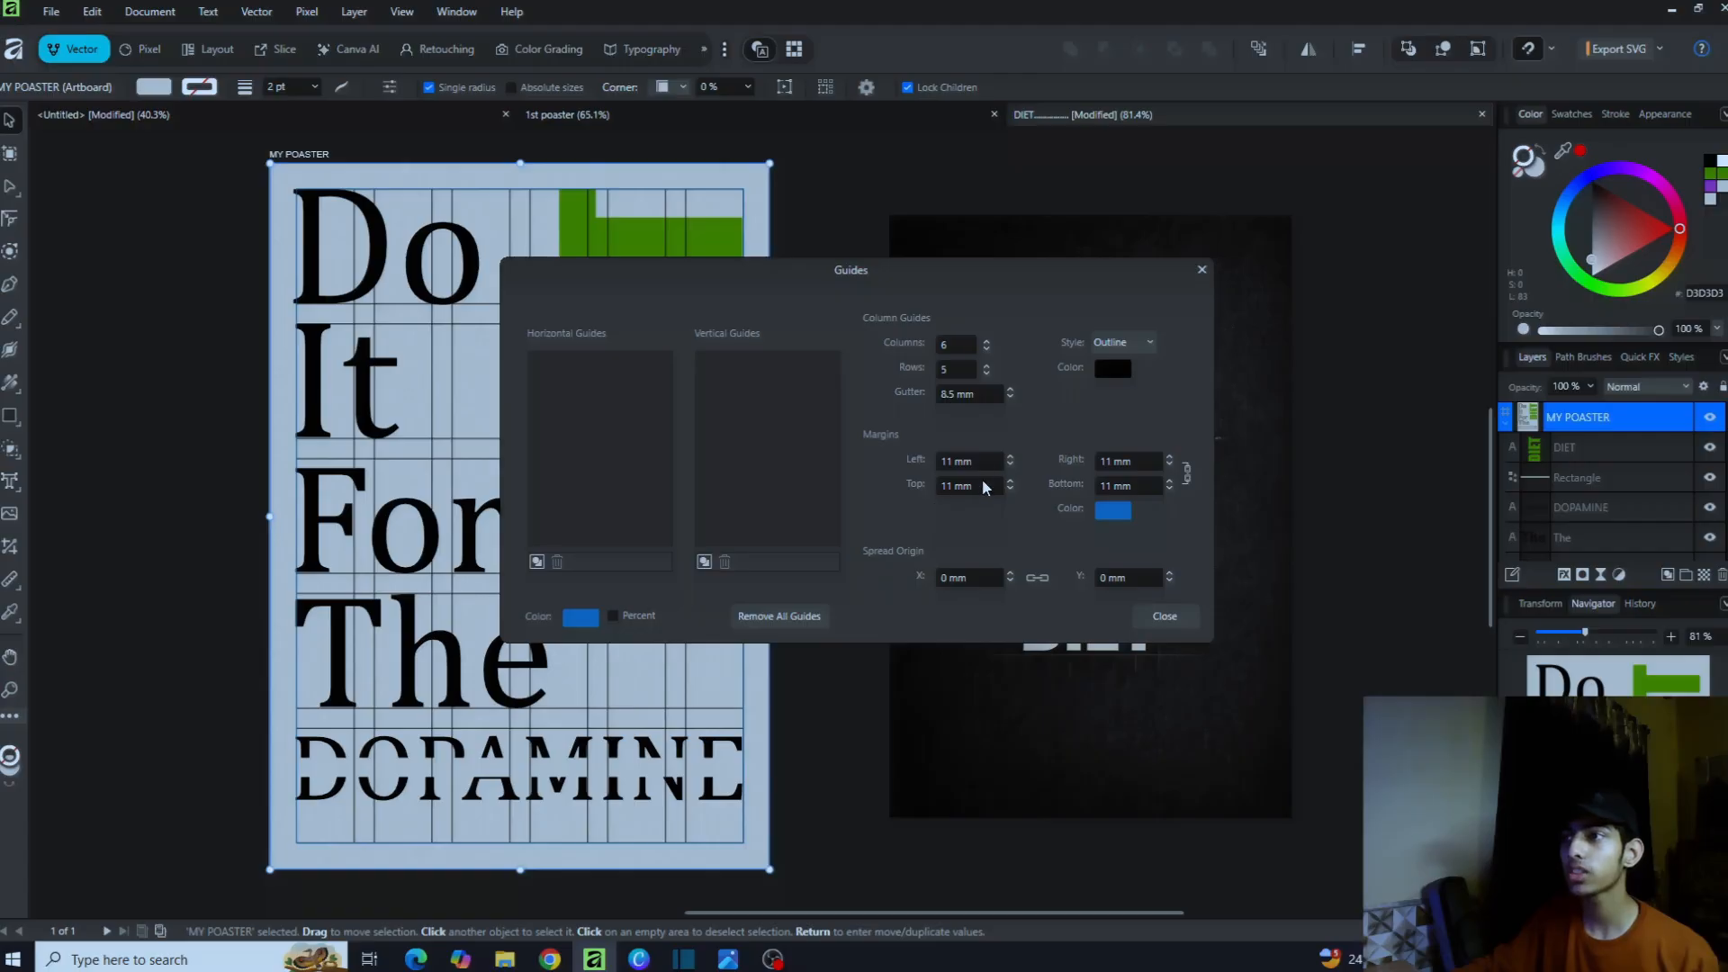
left_click(742, 196)
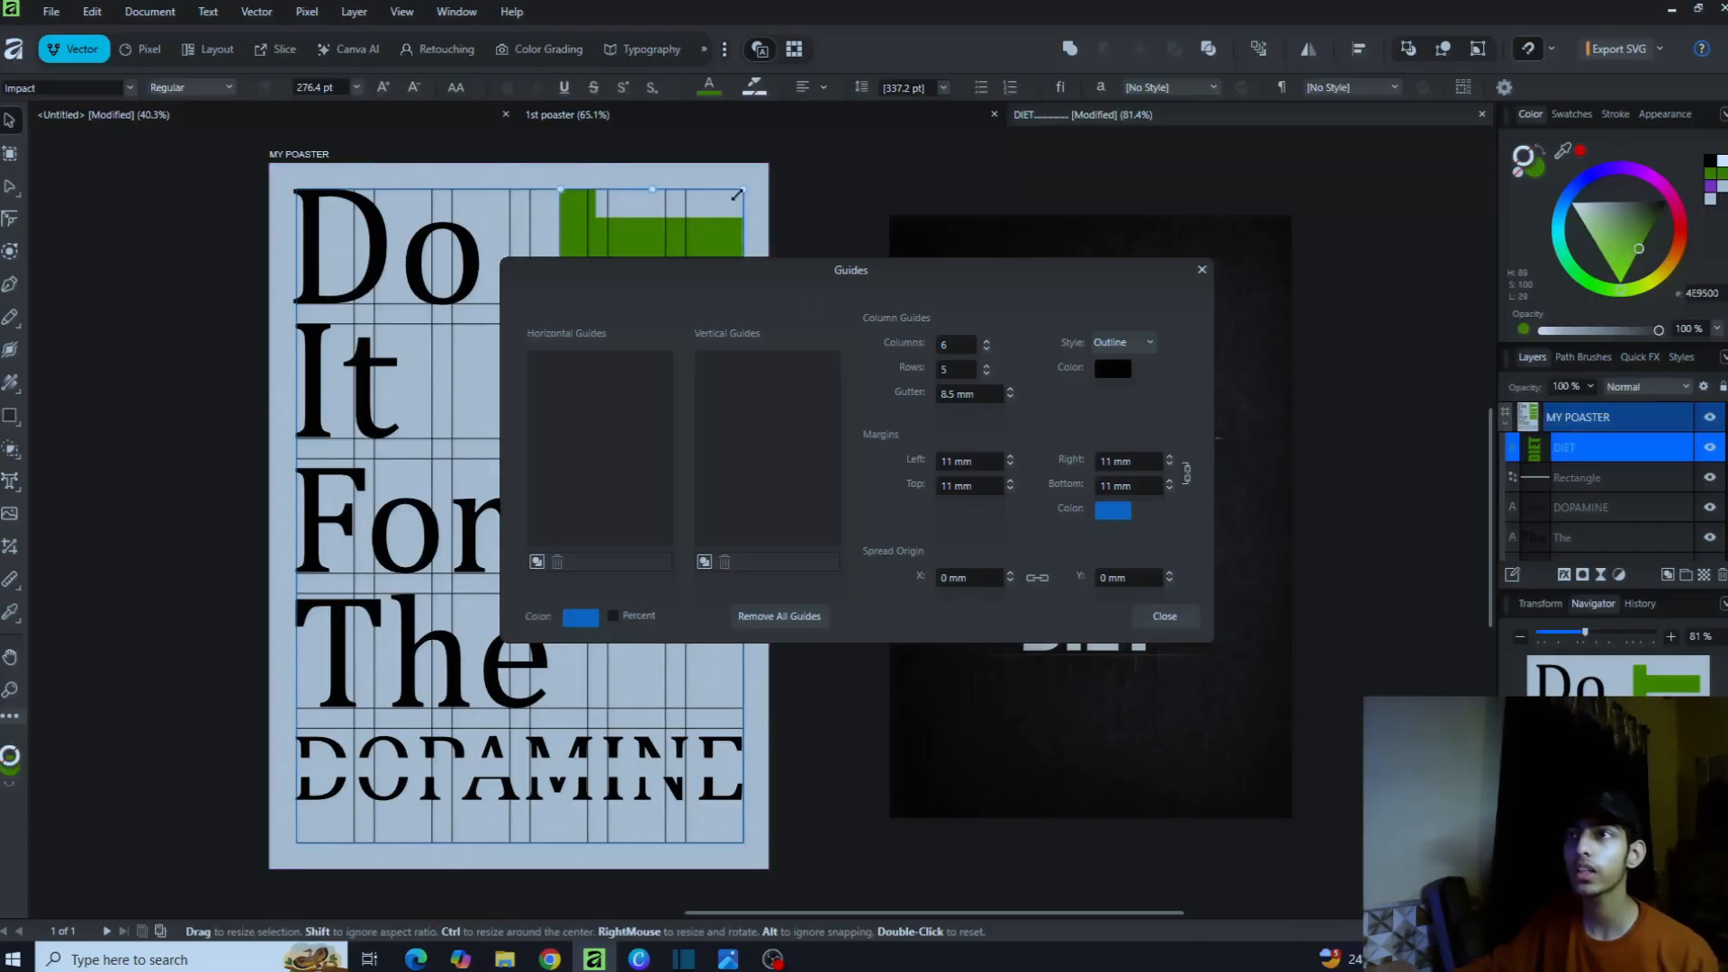
left_click(766, 176)
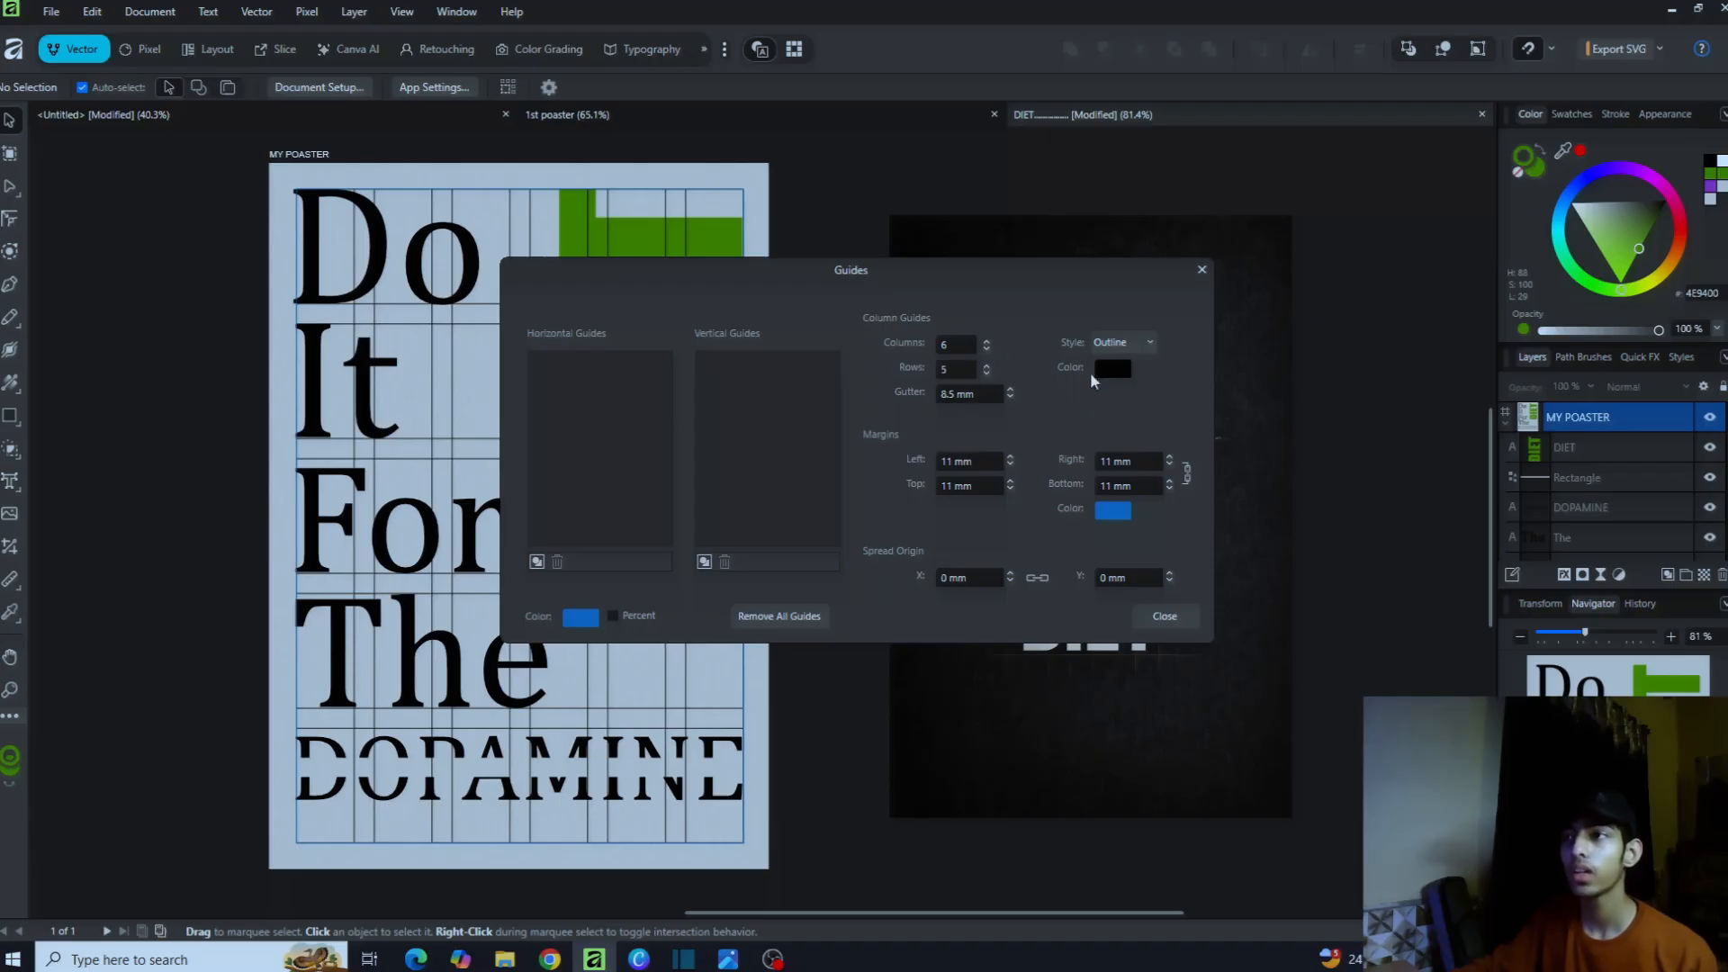
Step: Close the guide settings and examine how the words It, For and The sit within the poster's row guides
left_click(1203, 271)
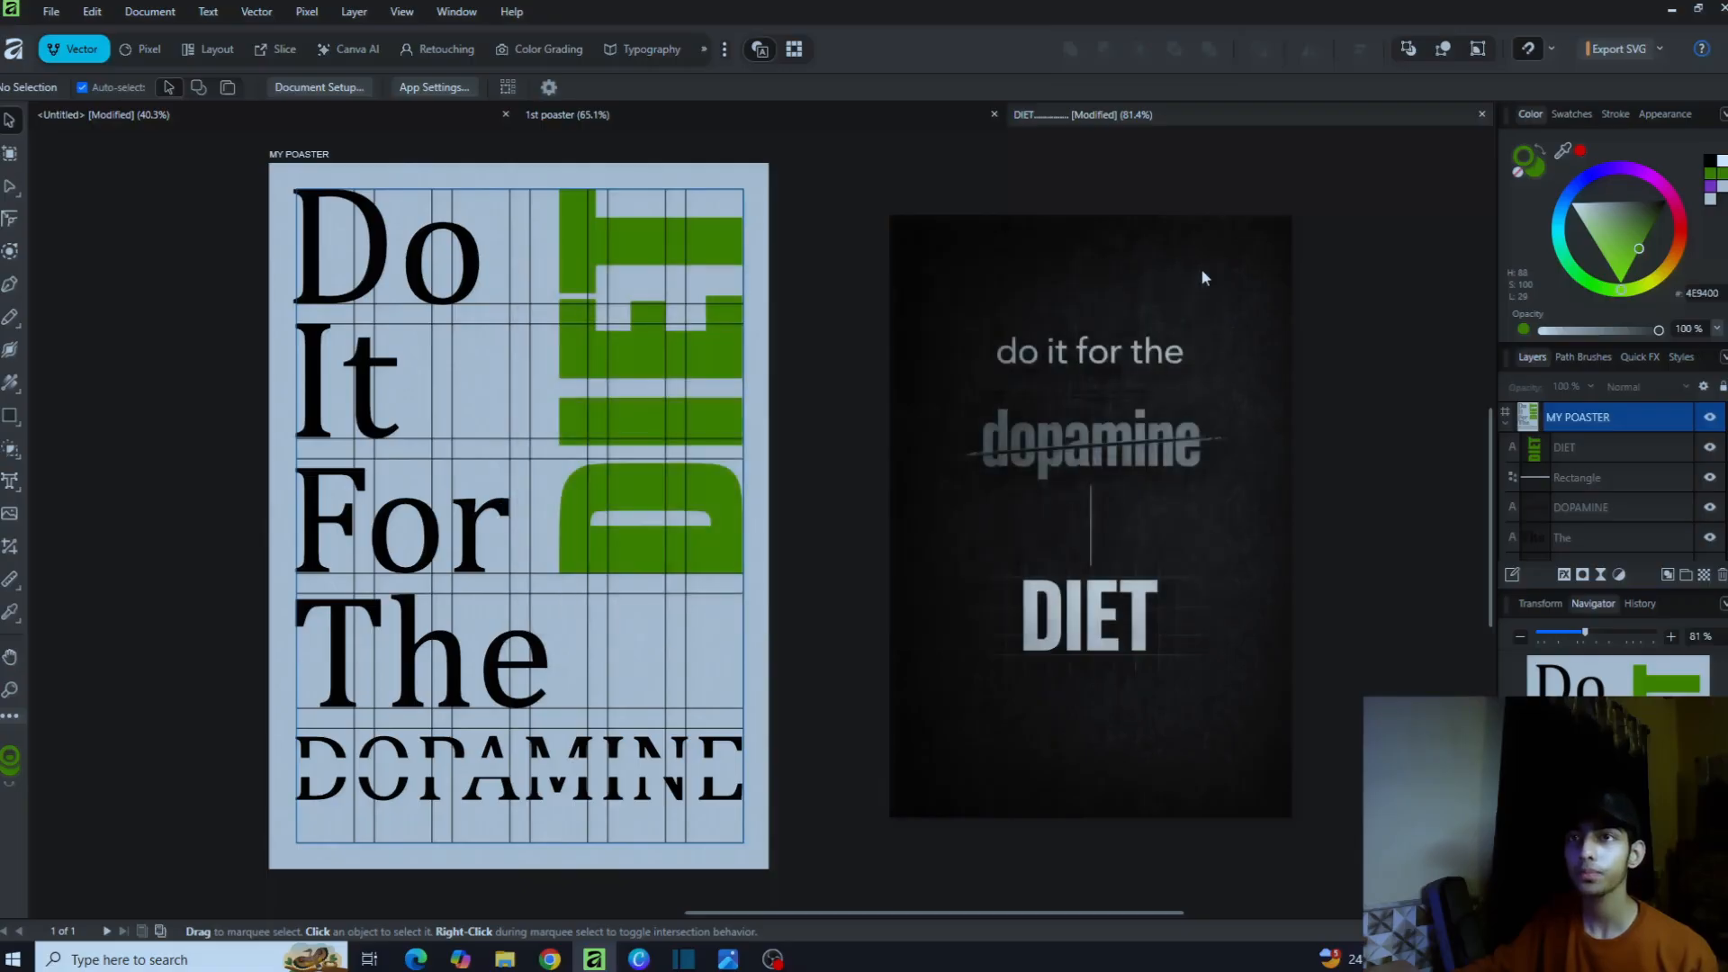
left_click(389, 401)
left_click(412, 533)
left_click(419, 647)
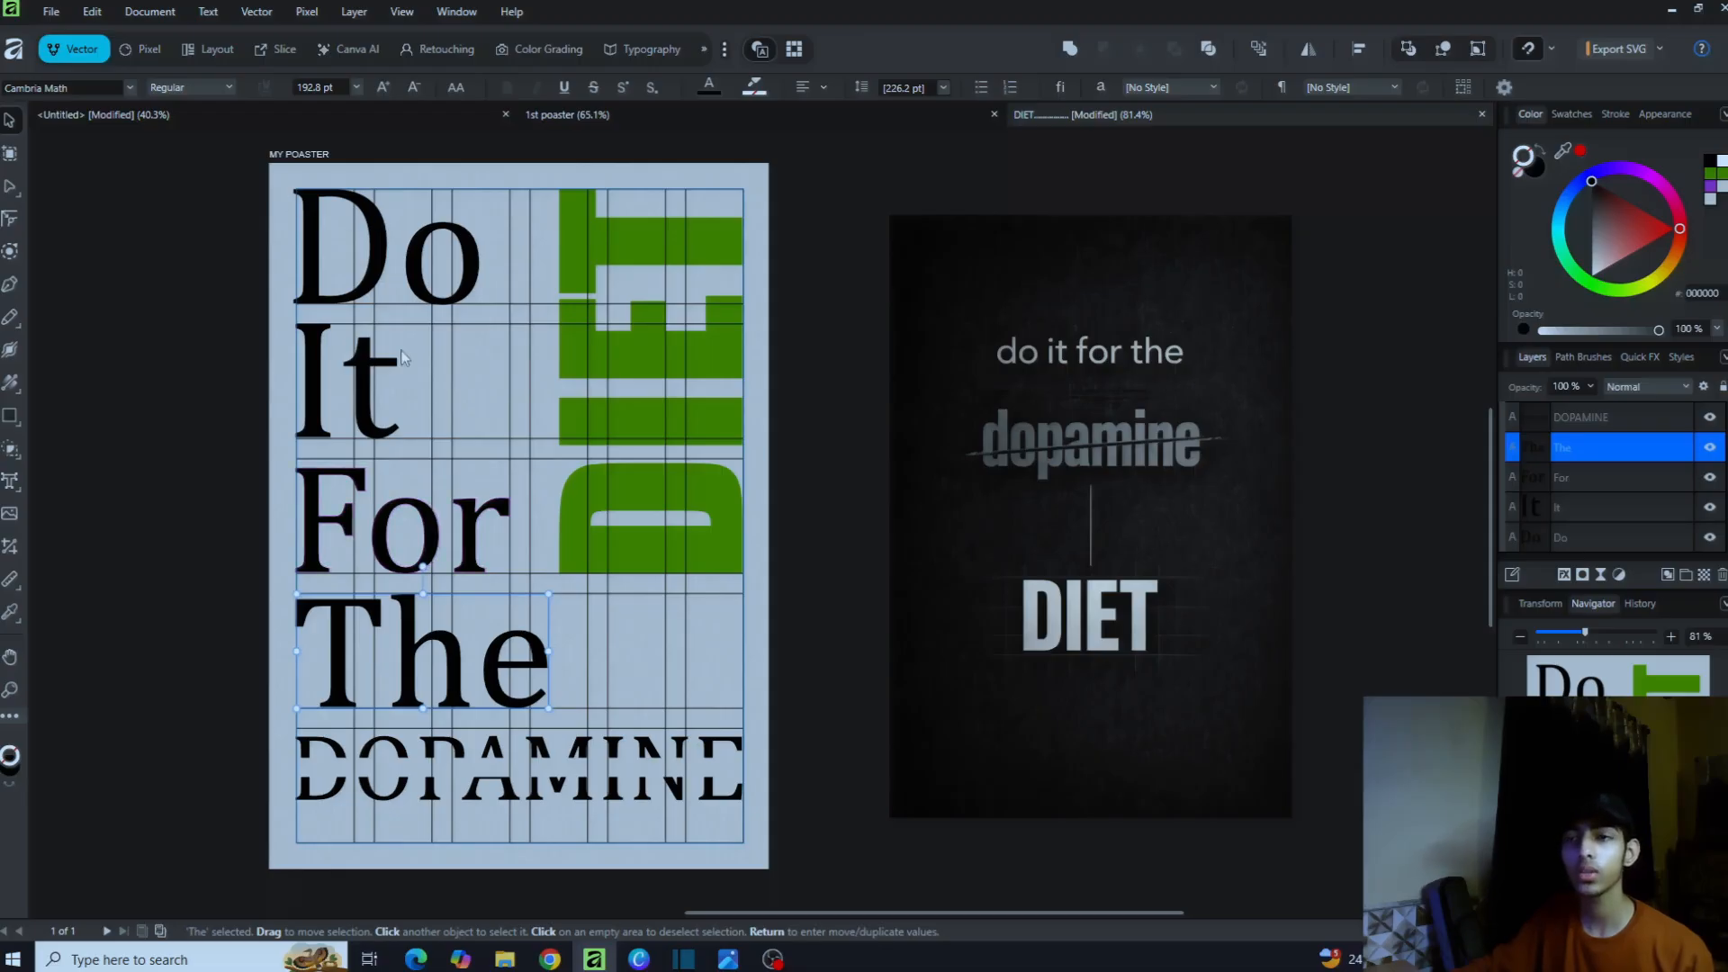
left_click(417, 526)
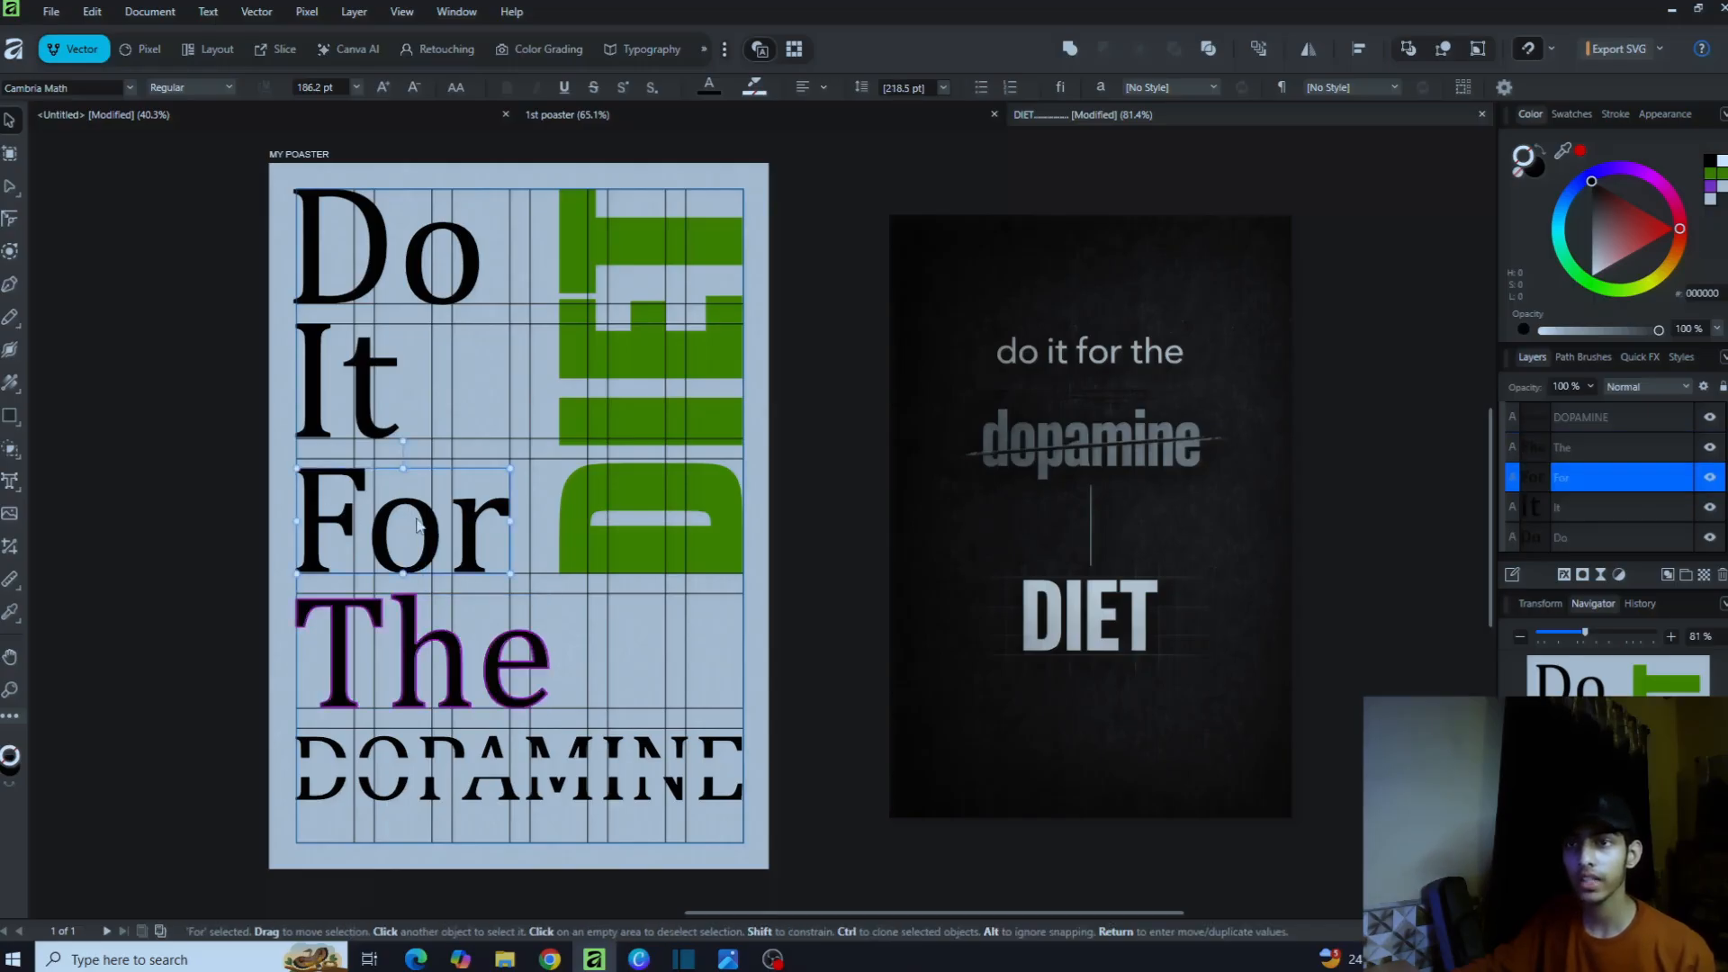
left_click(763, 623)
left_click(364, 547)
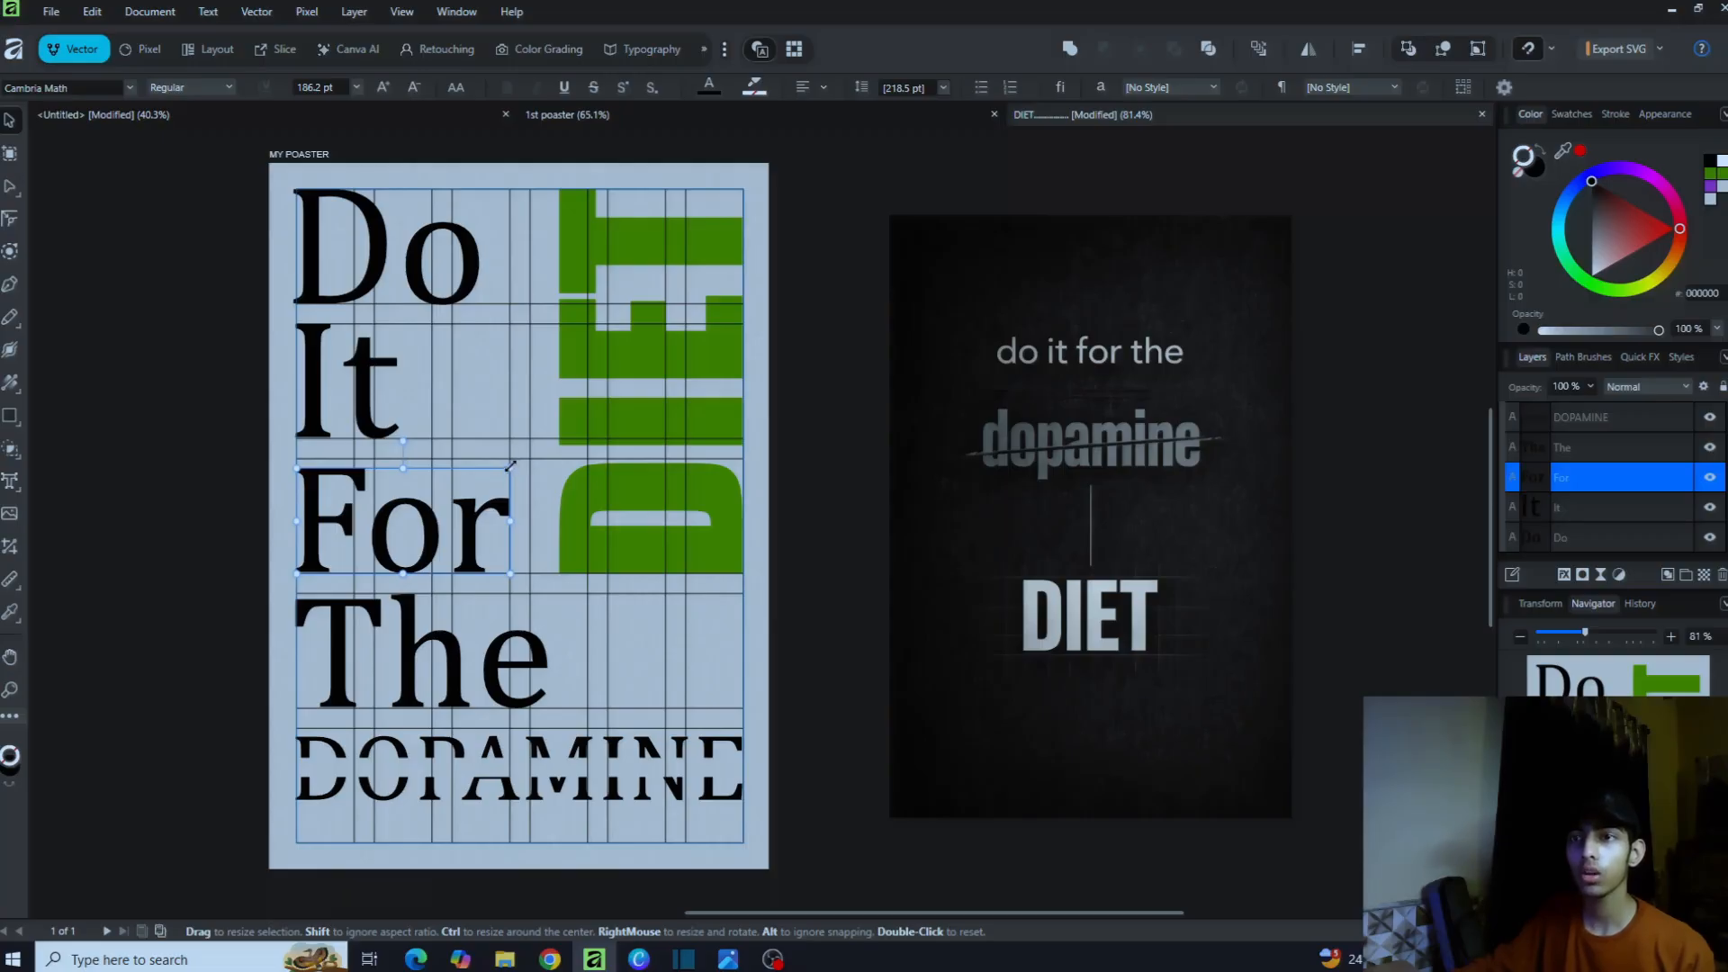
mouse_move(510, 465)
left_mouse_down()
mouse_move(533, 450)
mouse_move(511, 466)
left_mouse_up()
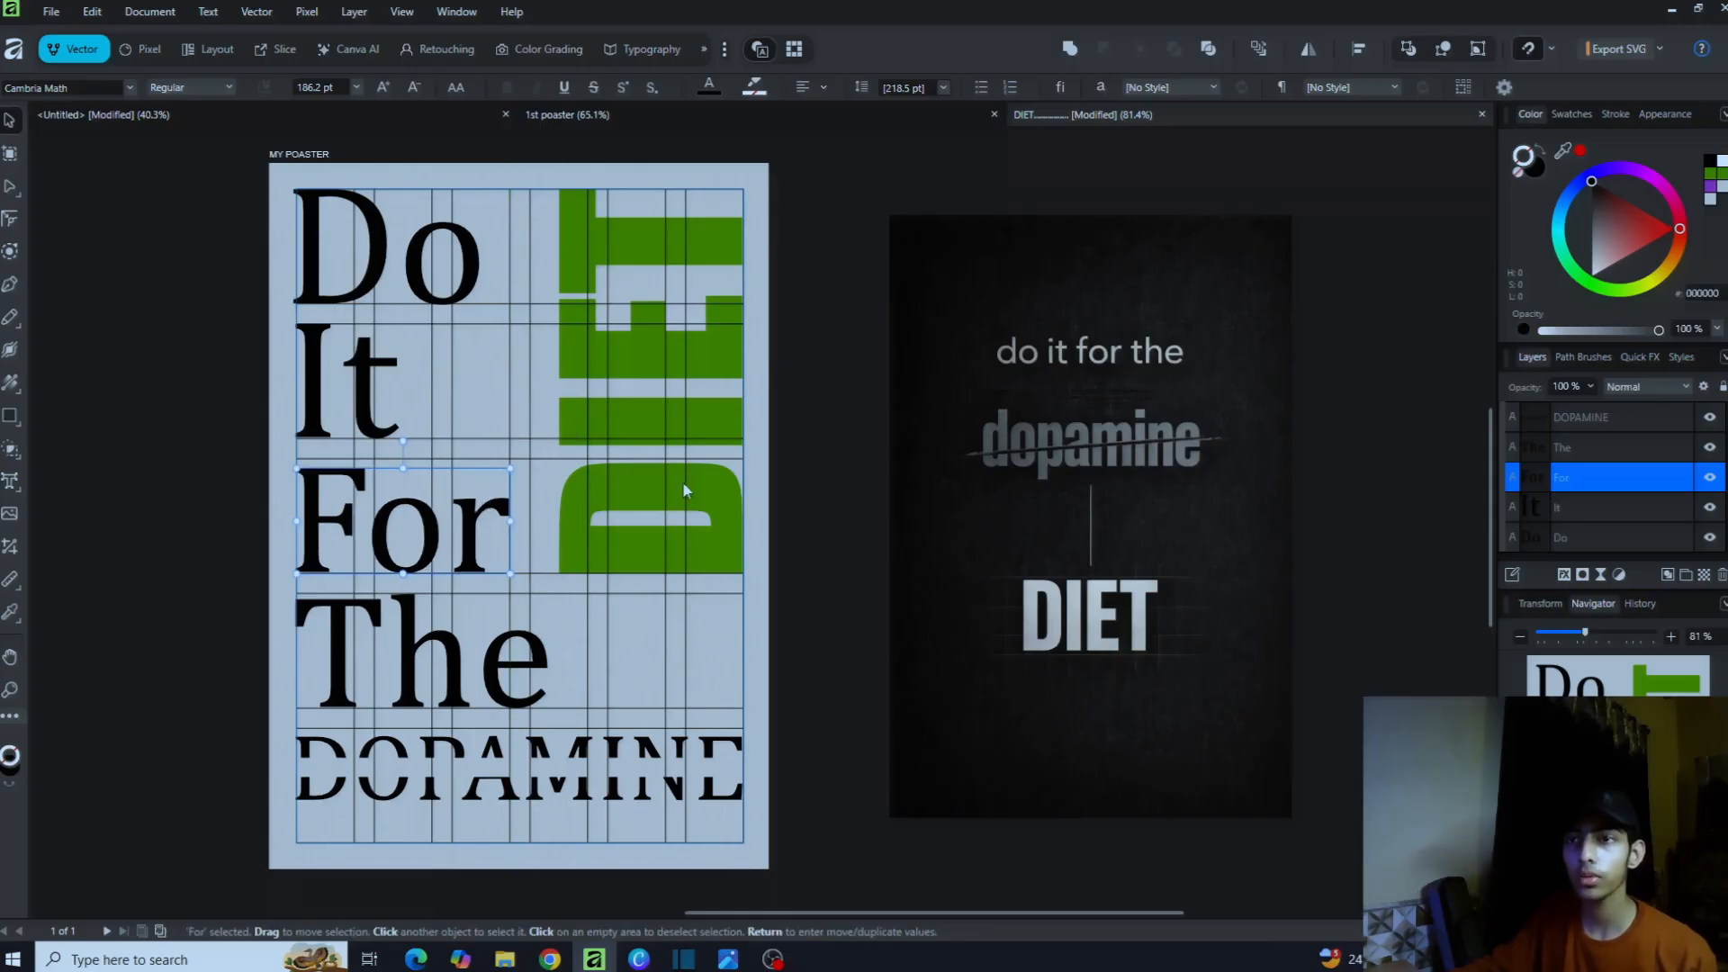
Step: Compare the vertical DIET text with For, The and DOPAMINE against the column guides, then clear the selection
left_click(624, 538)
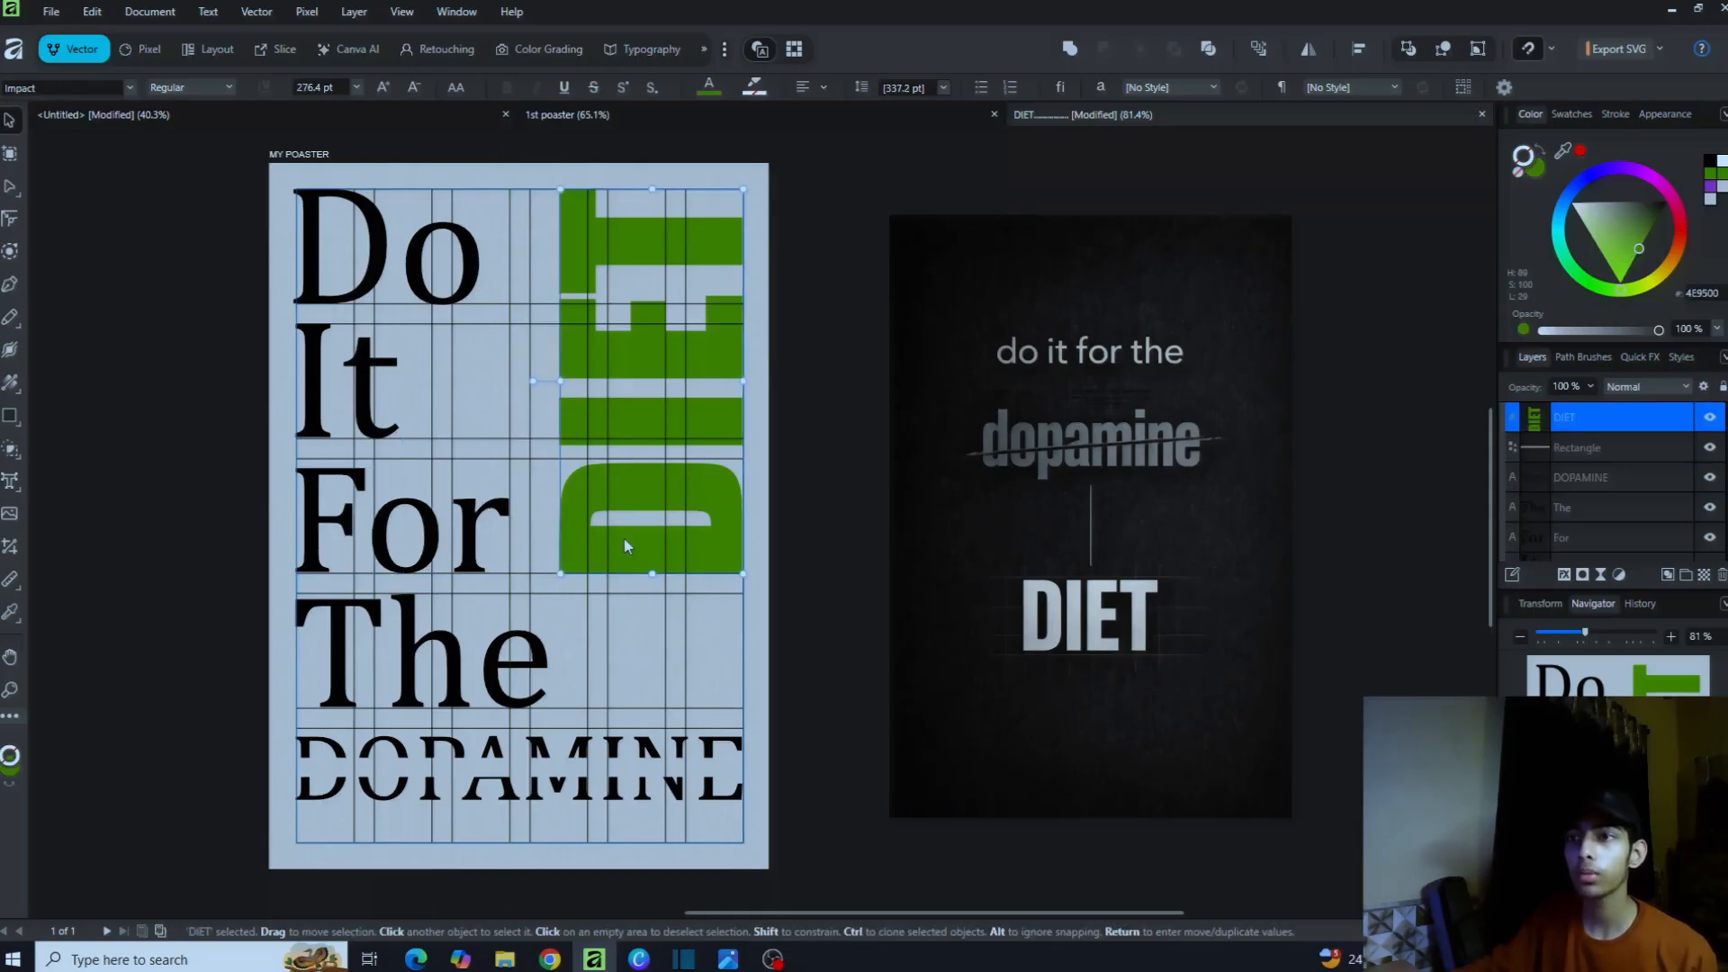
left_click(338, 558)
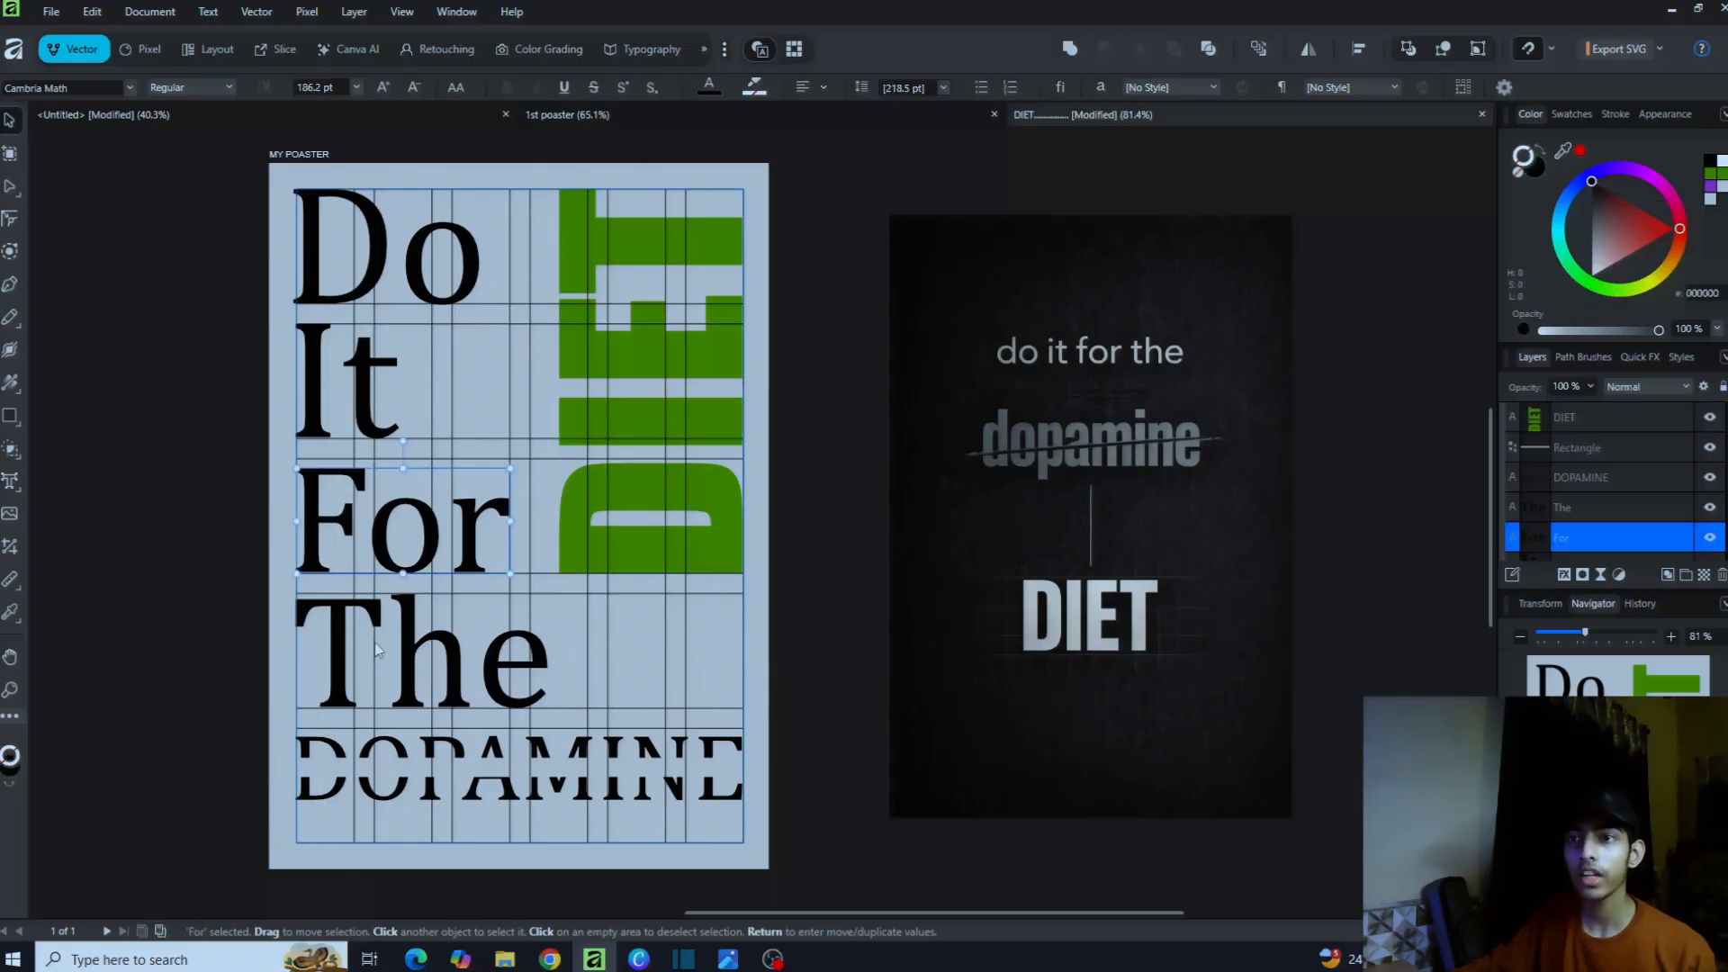
left_click(377, 650)
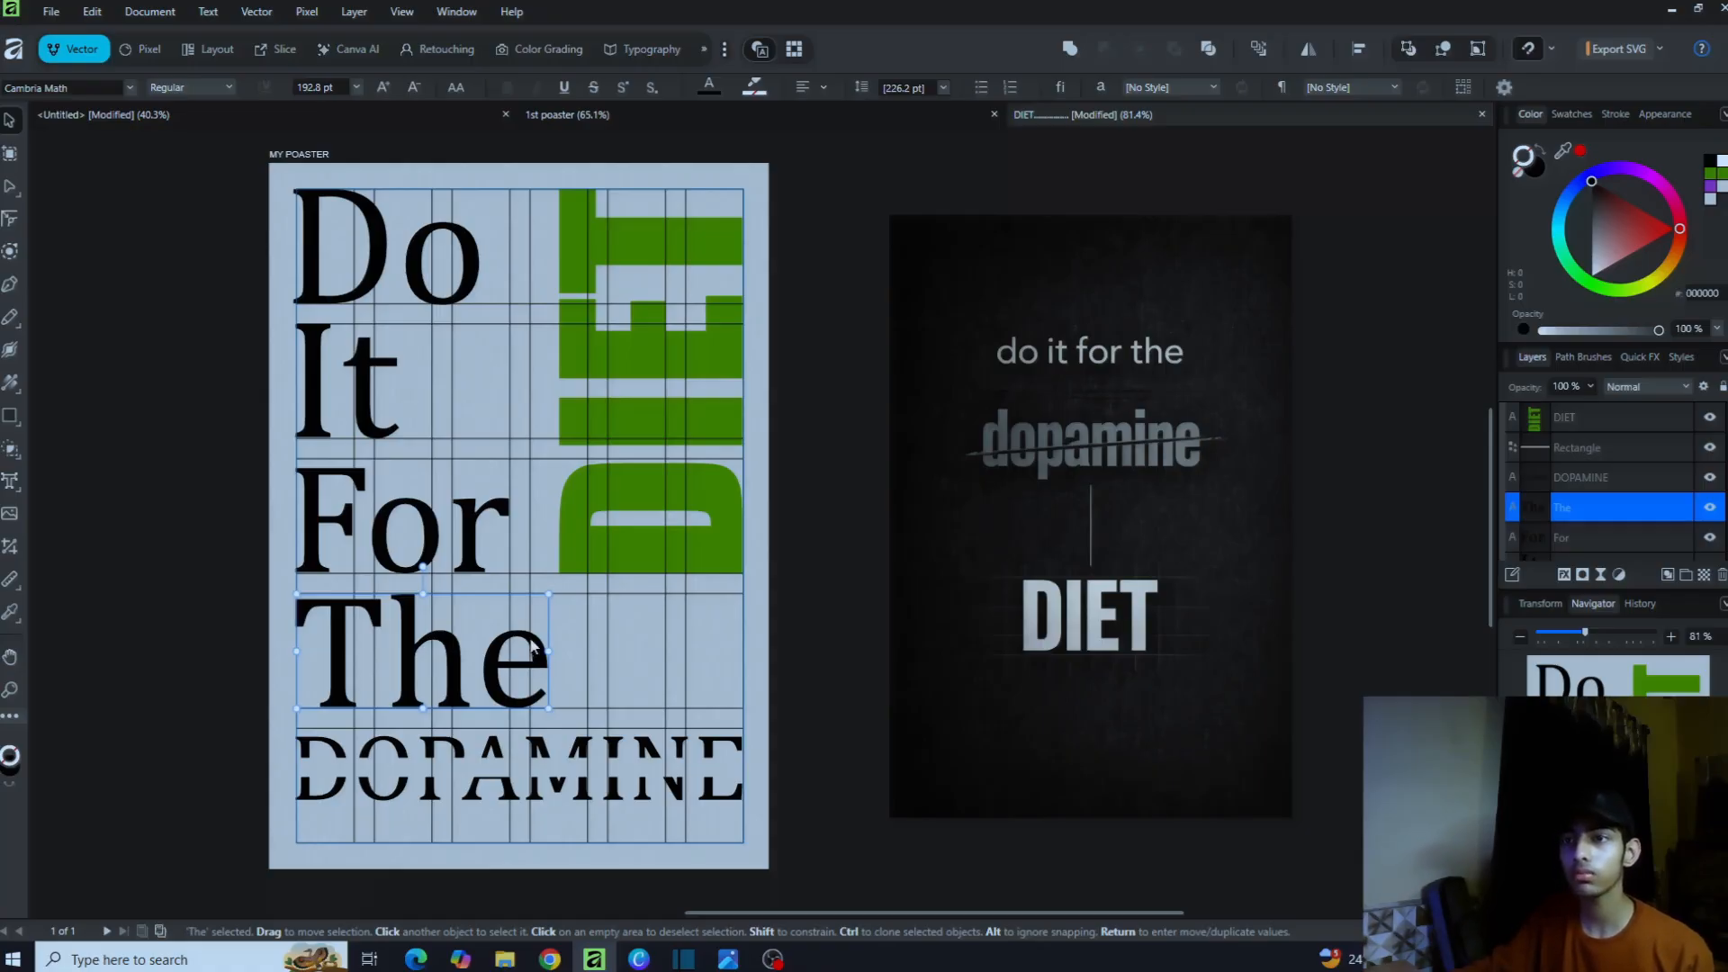
left_click(594, 776)
left_click(596, 790)
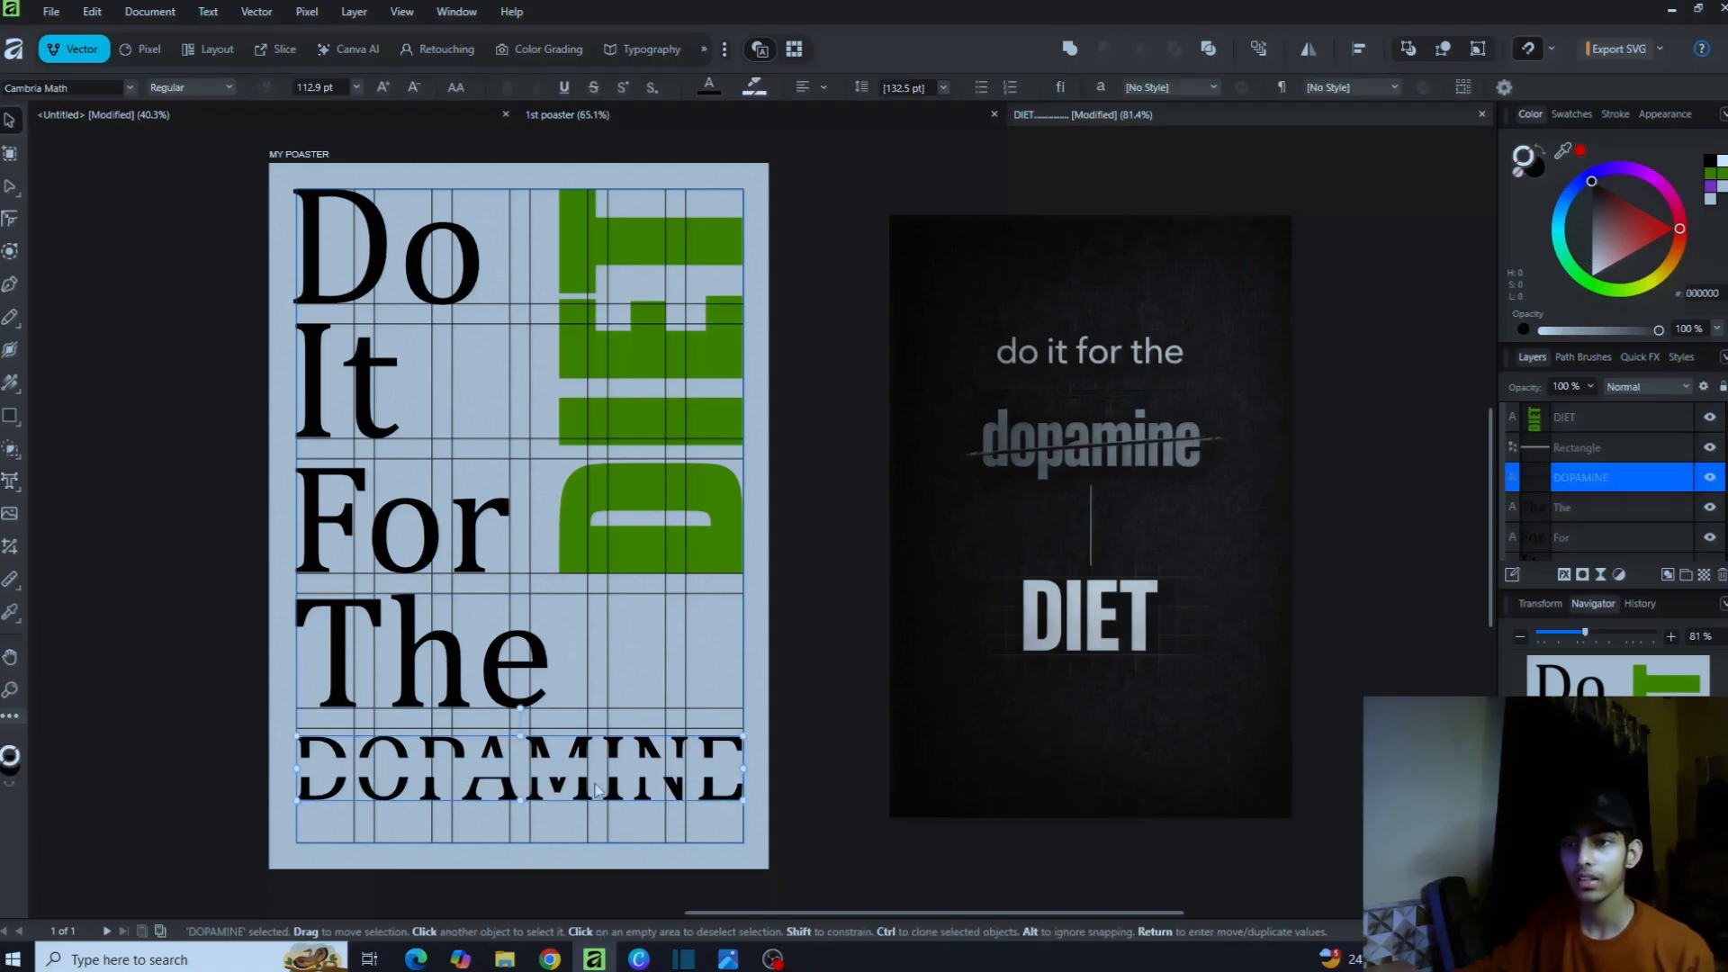
left_click(758, 573)
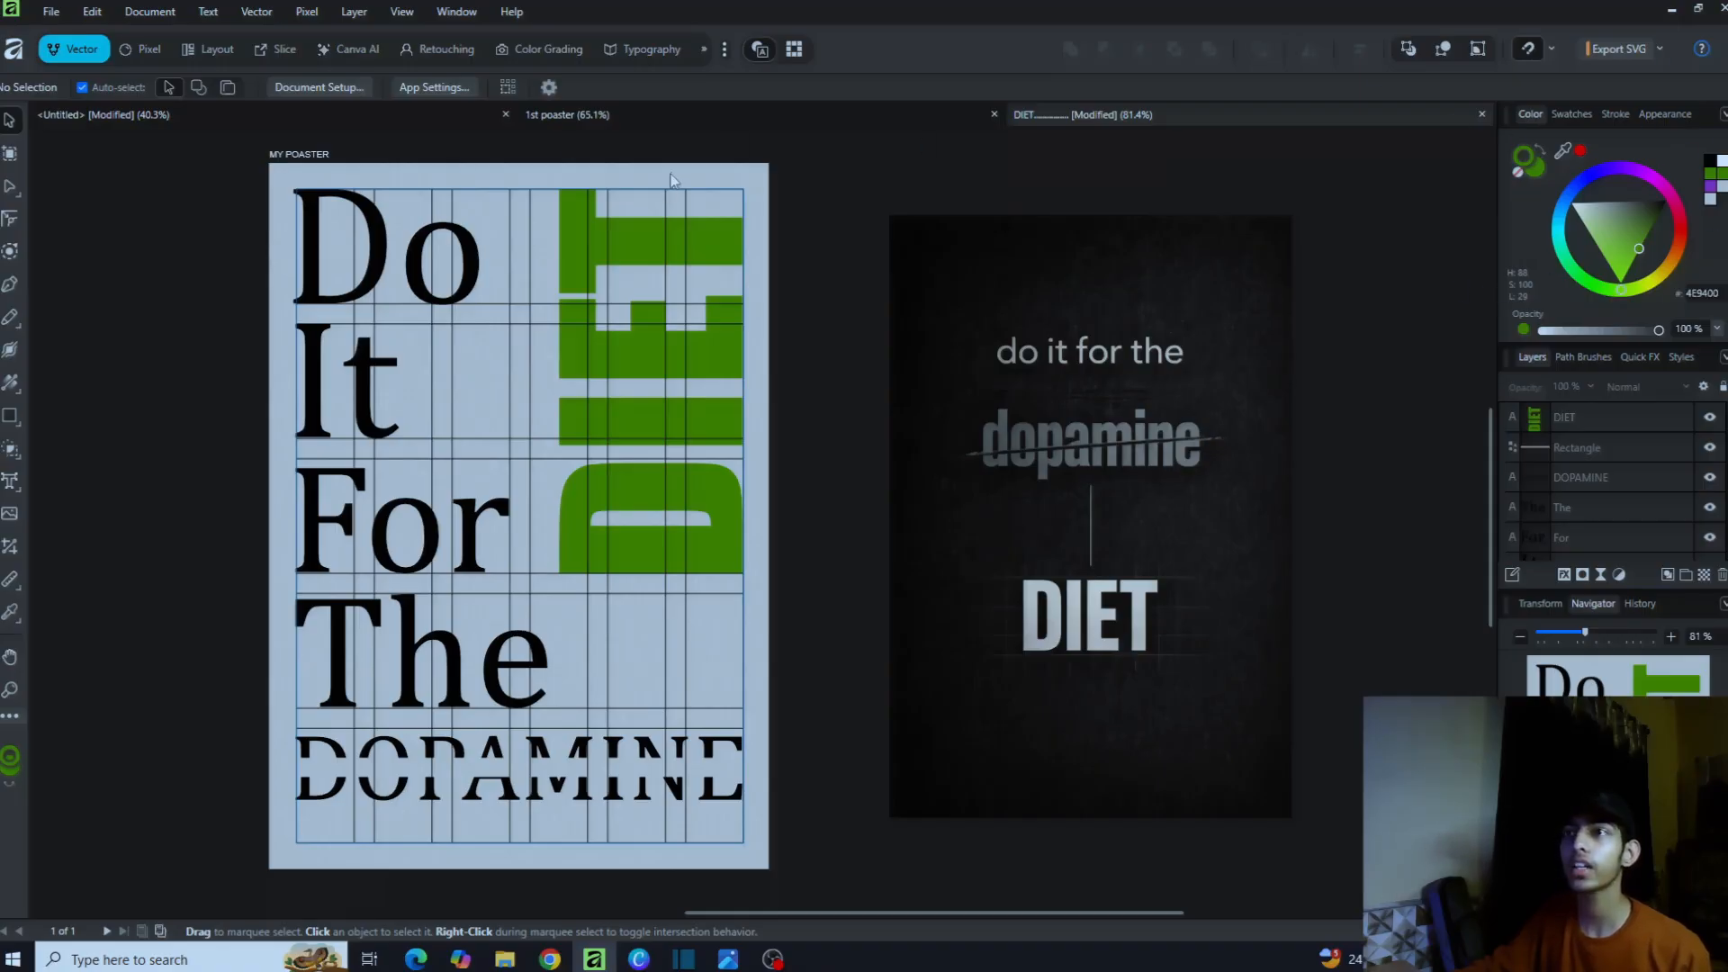
Step: Show the Styles presets and inspect each poster text from Do to DOPAMINE, plus the rectangle crossing DOPAMINE
double_click(1542, 605)
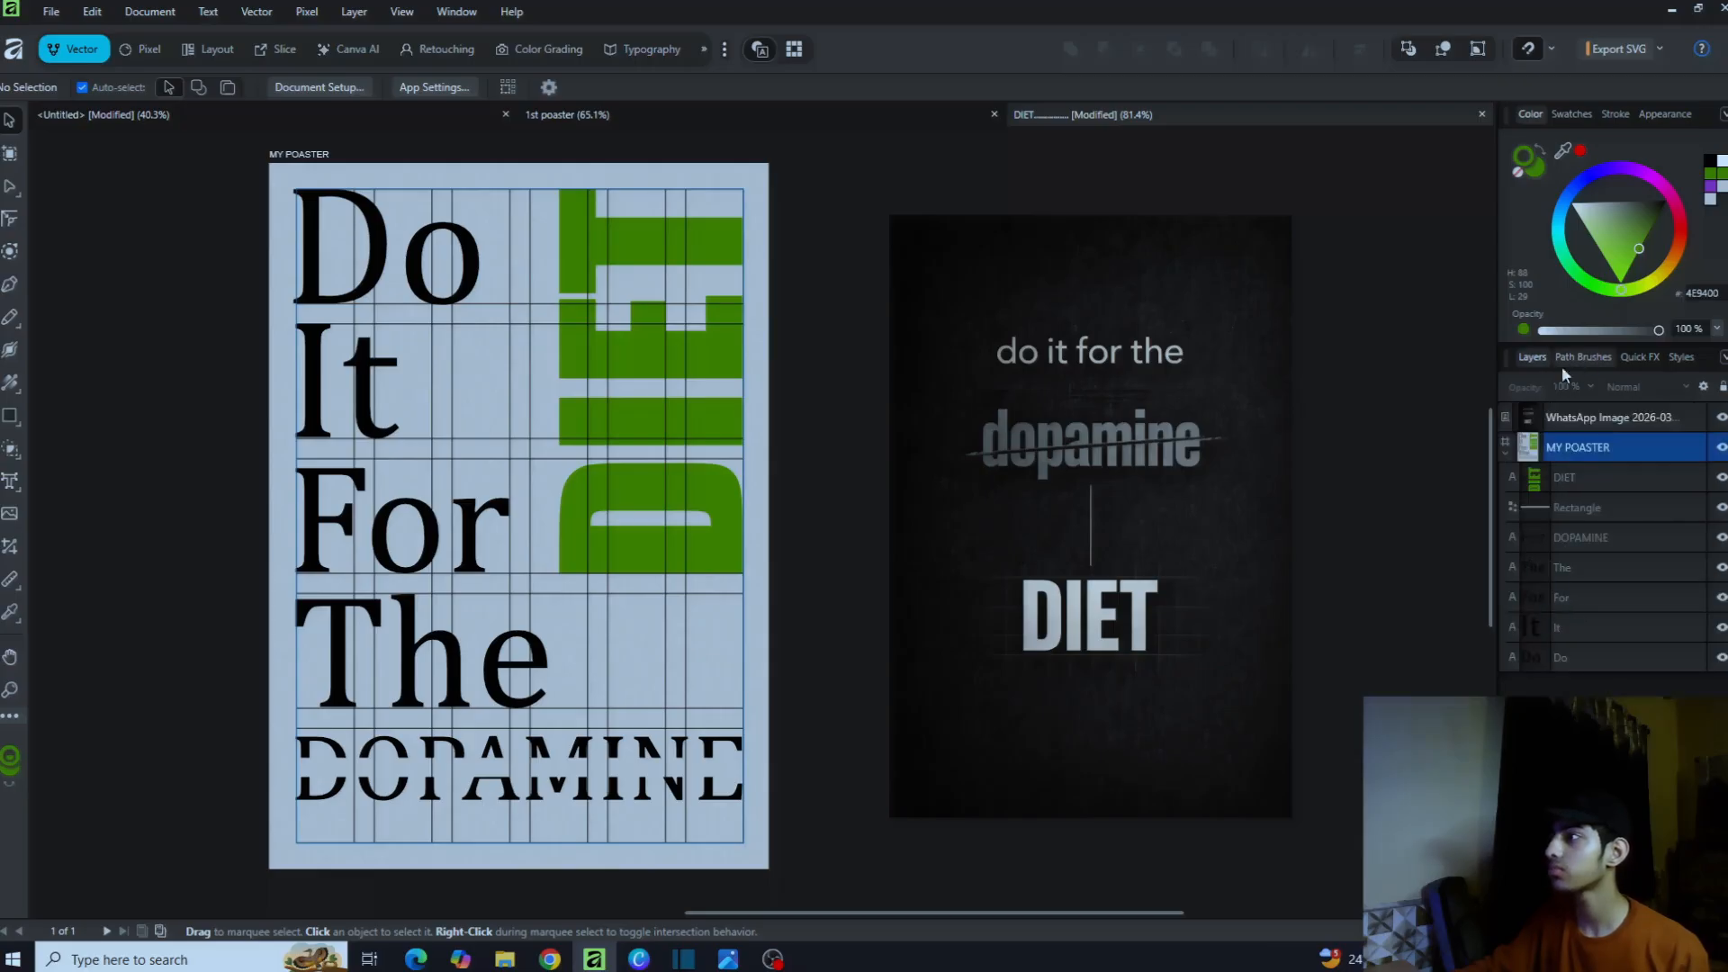
left_click(1676, 356)
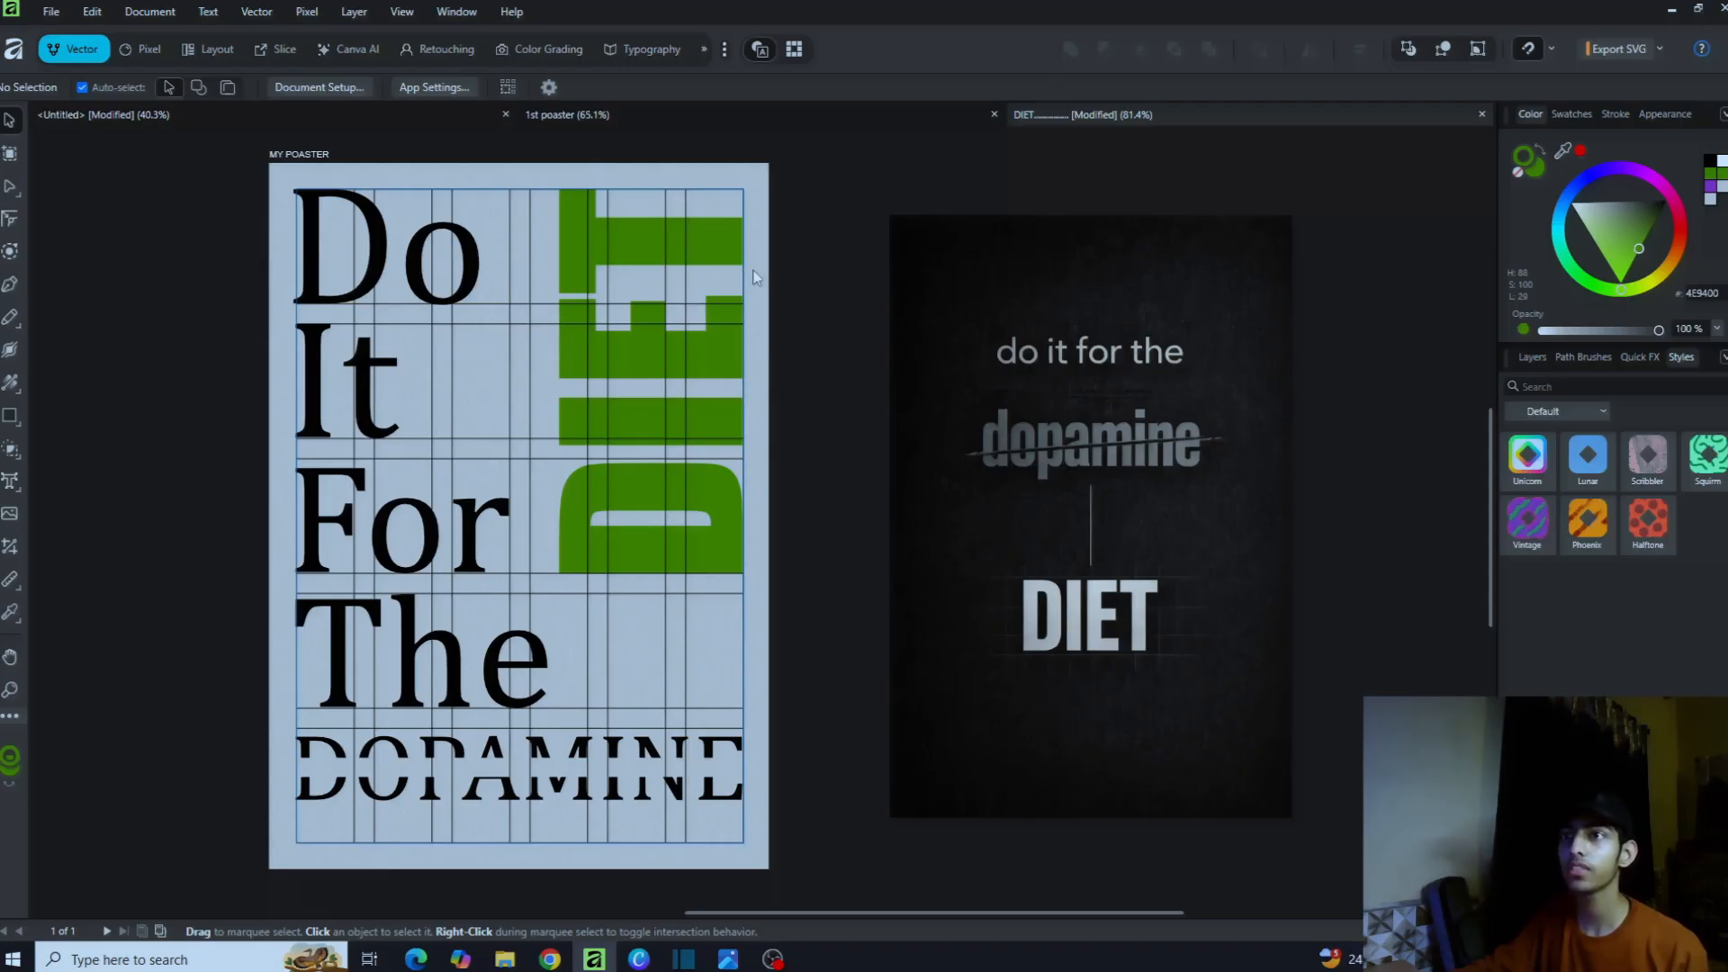
left_click(655, 442)
left_click(349, 287)
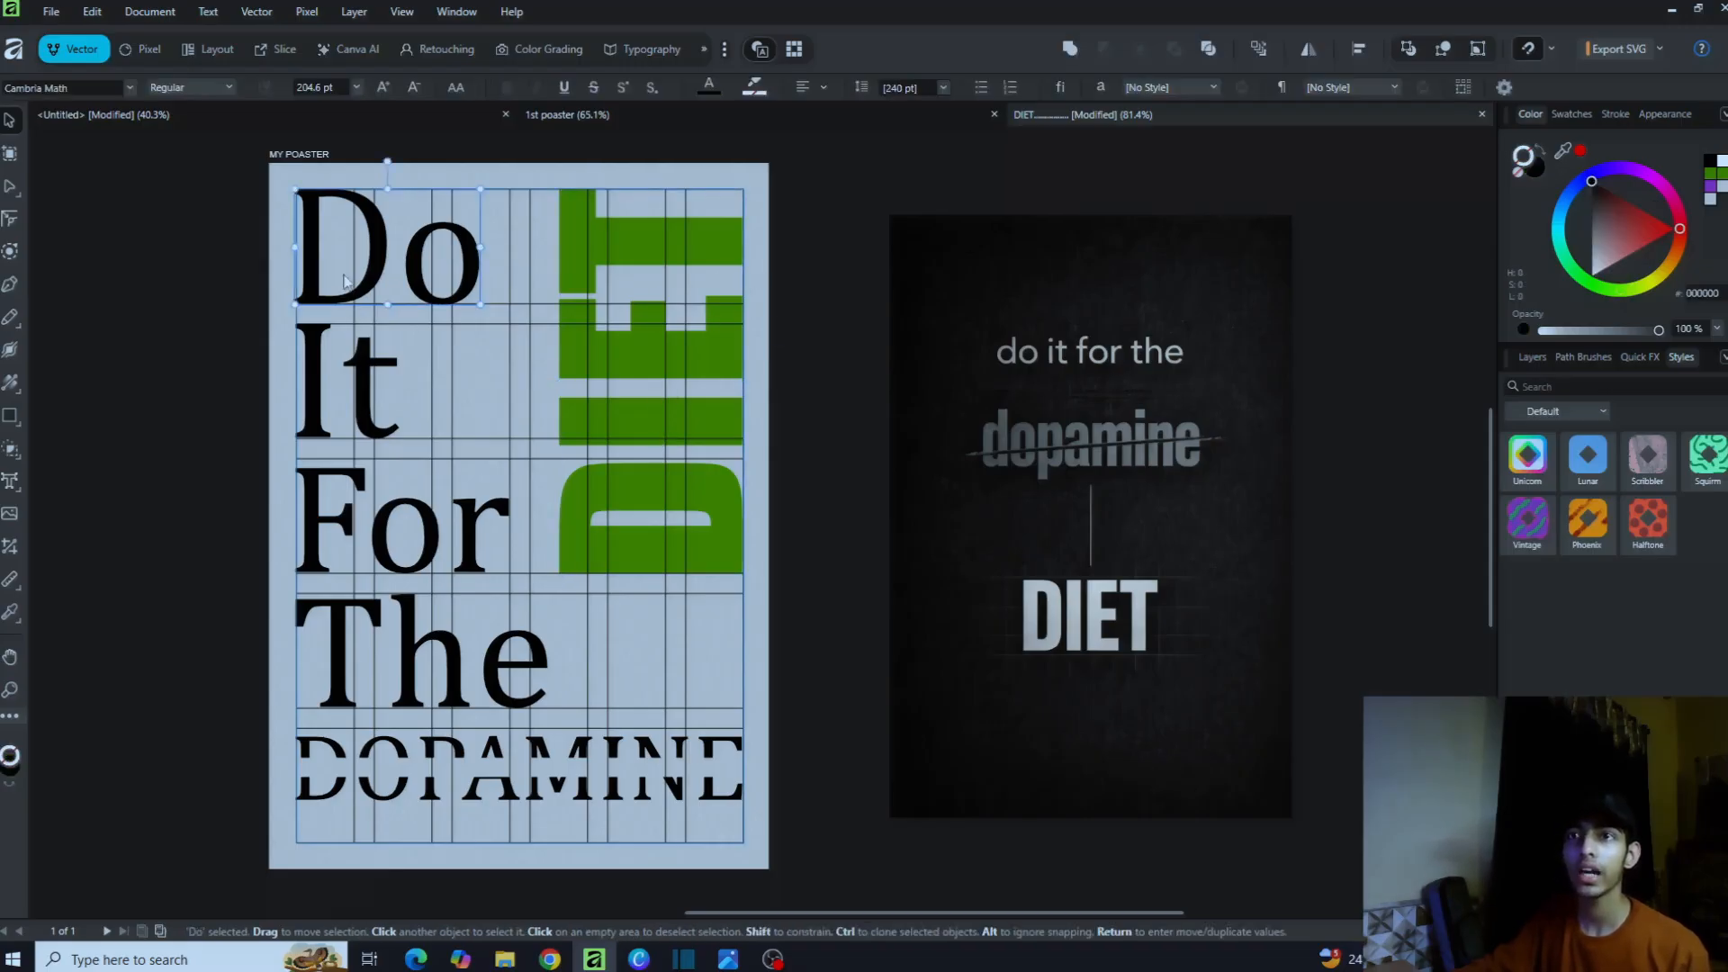
left_click(364, 387)
left_click(389, 526)
left_click(403, 664)
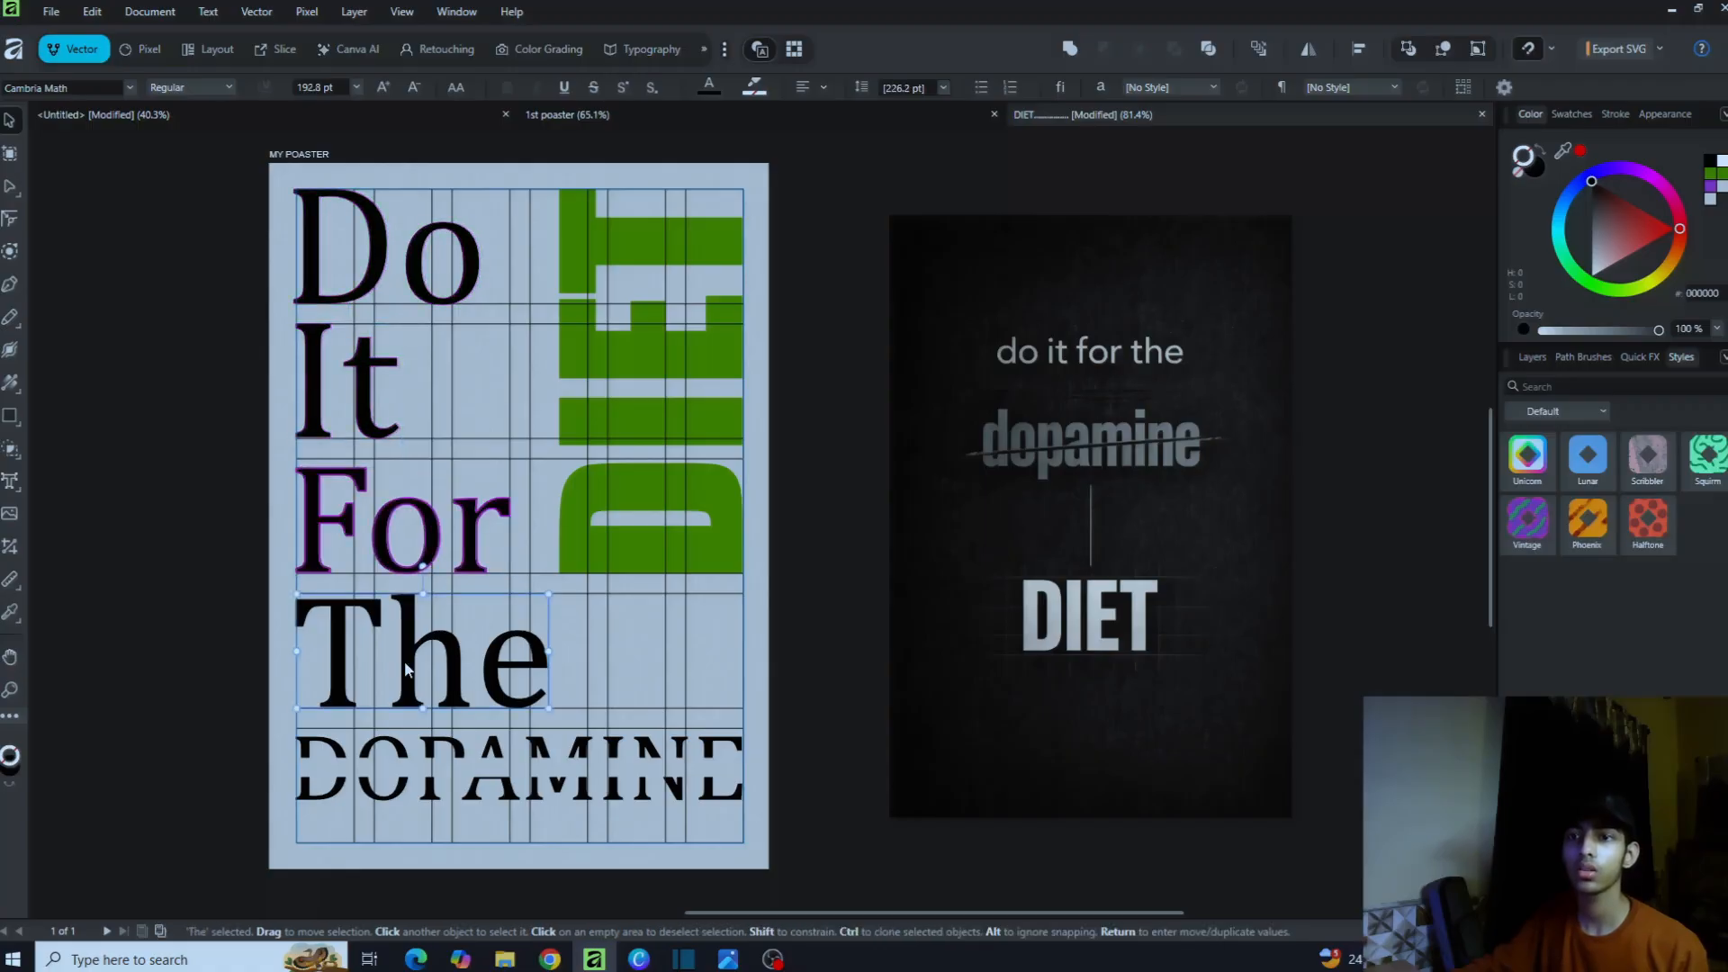
left_click(402, 737)
left_click(405, 754)
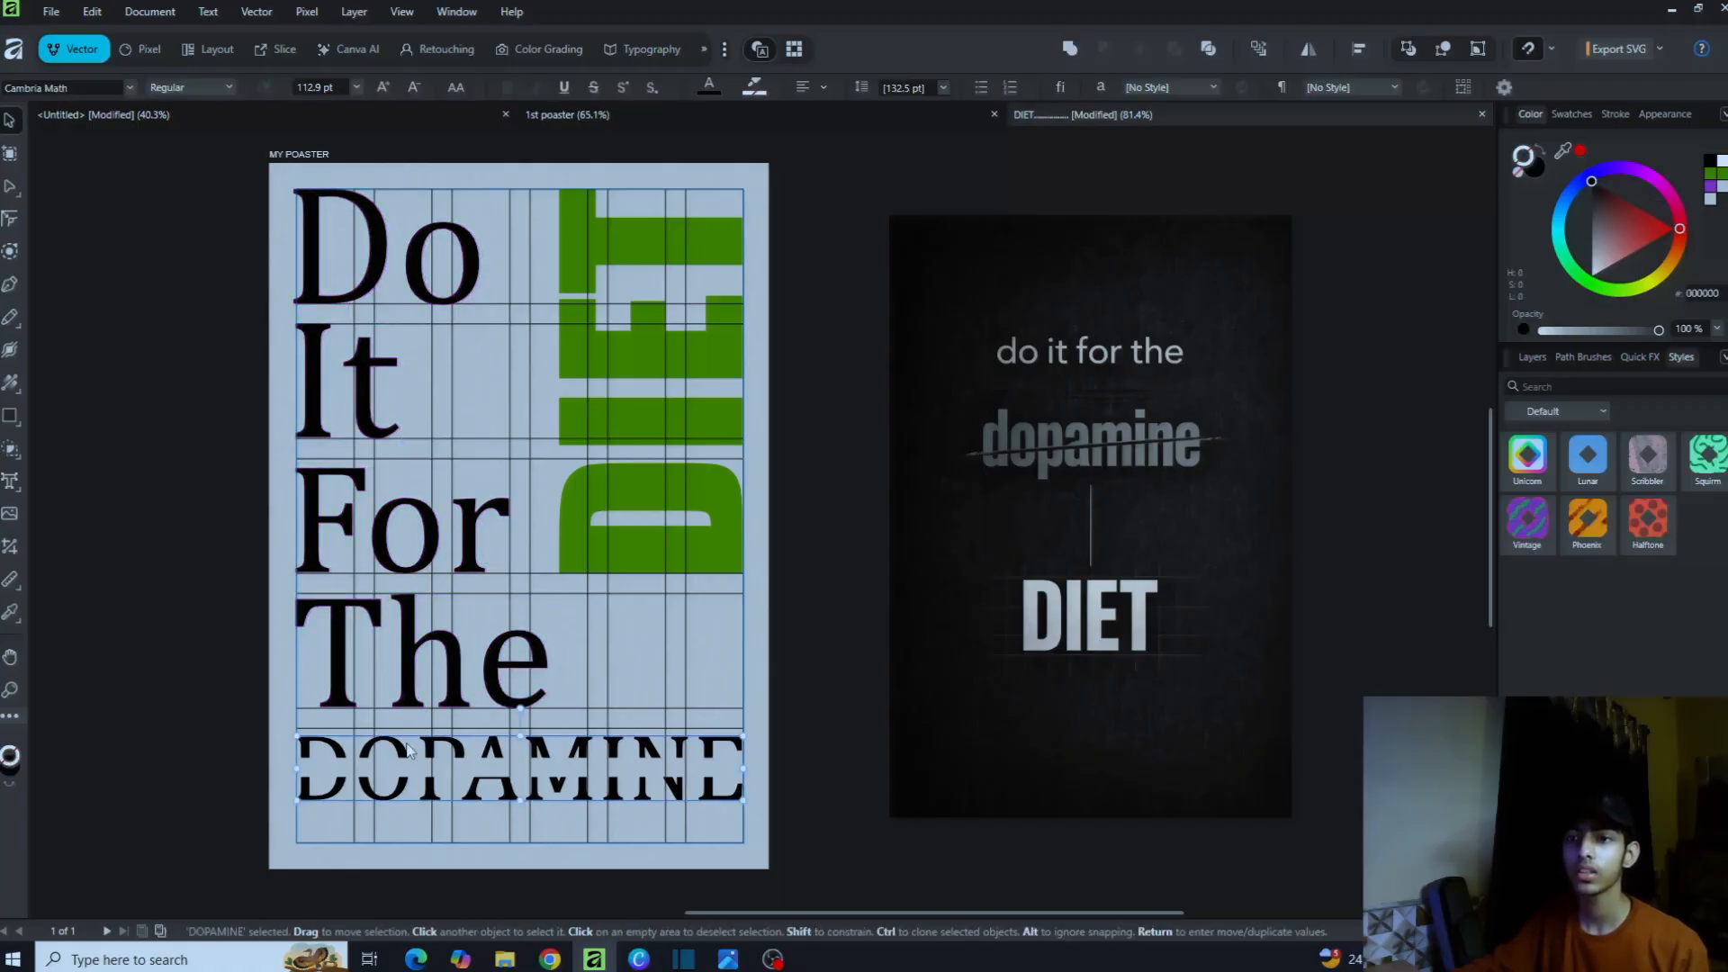
left_click(453, 767)
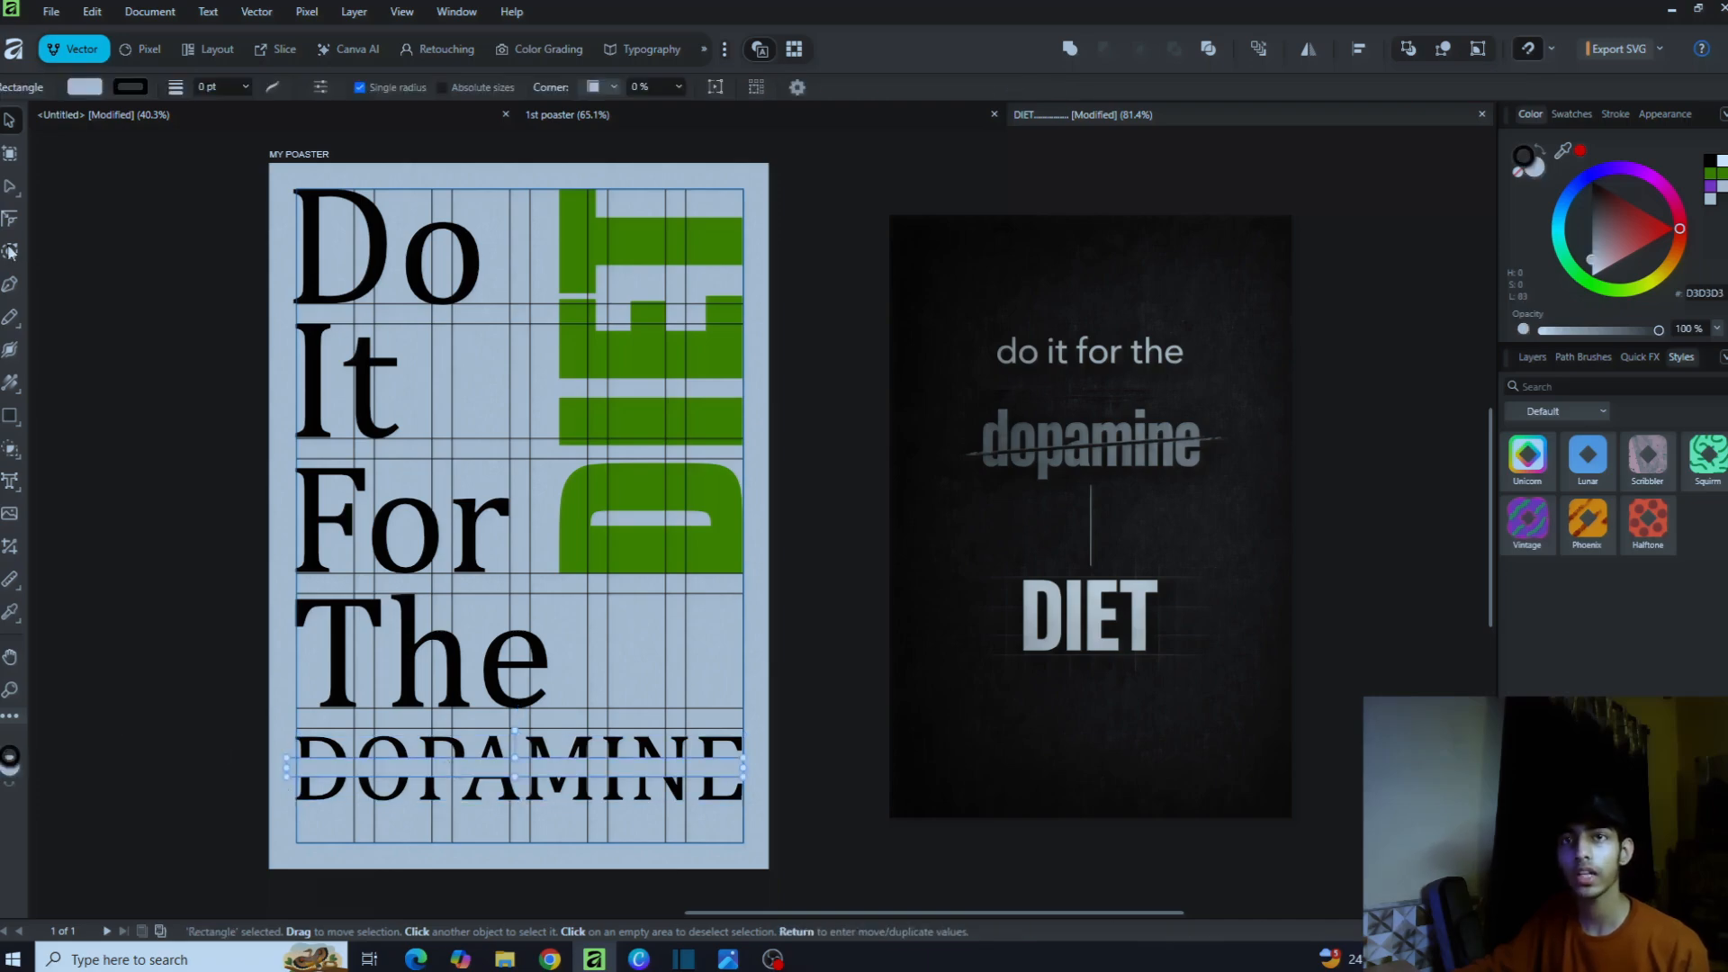
Step: Try a green rectangle in the empty space beside the word The, then undo it
left_click(11, 155)
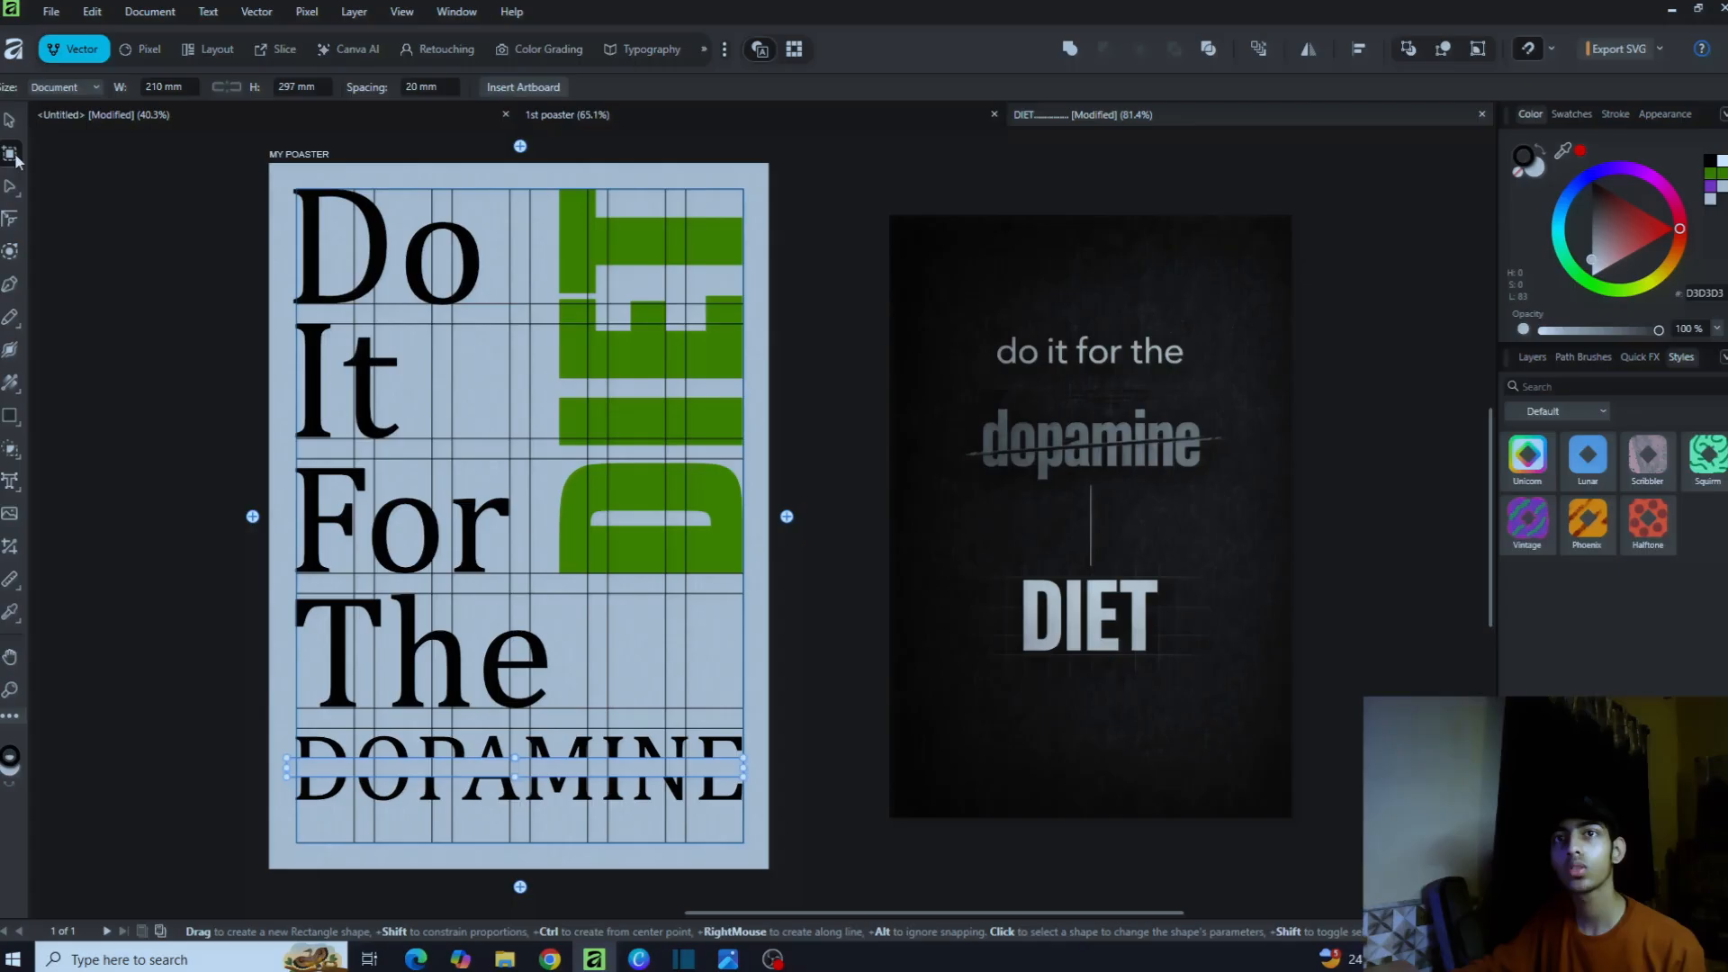
left_click(11, 415)
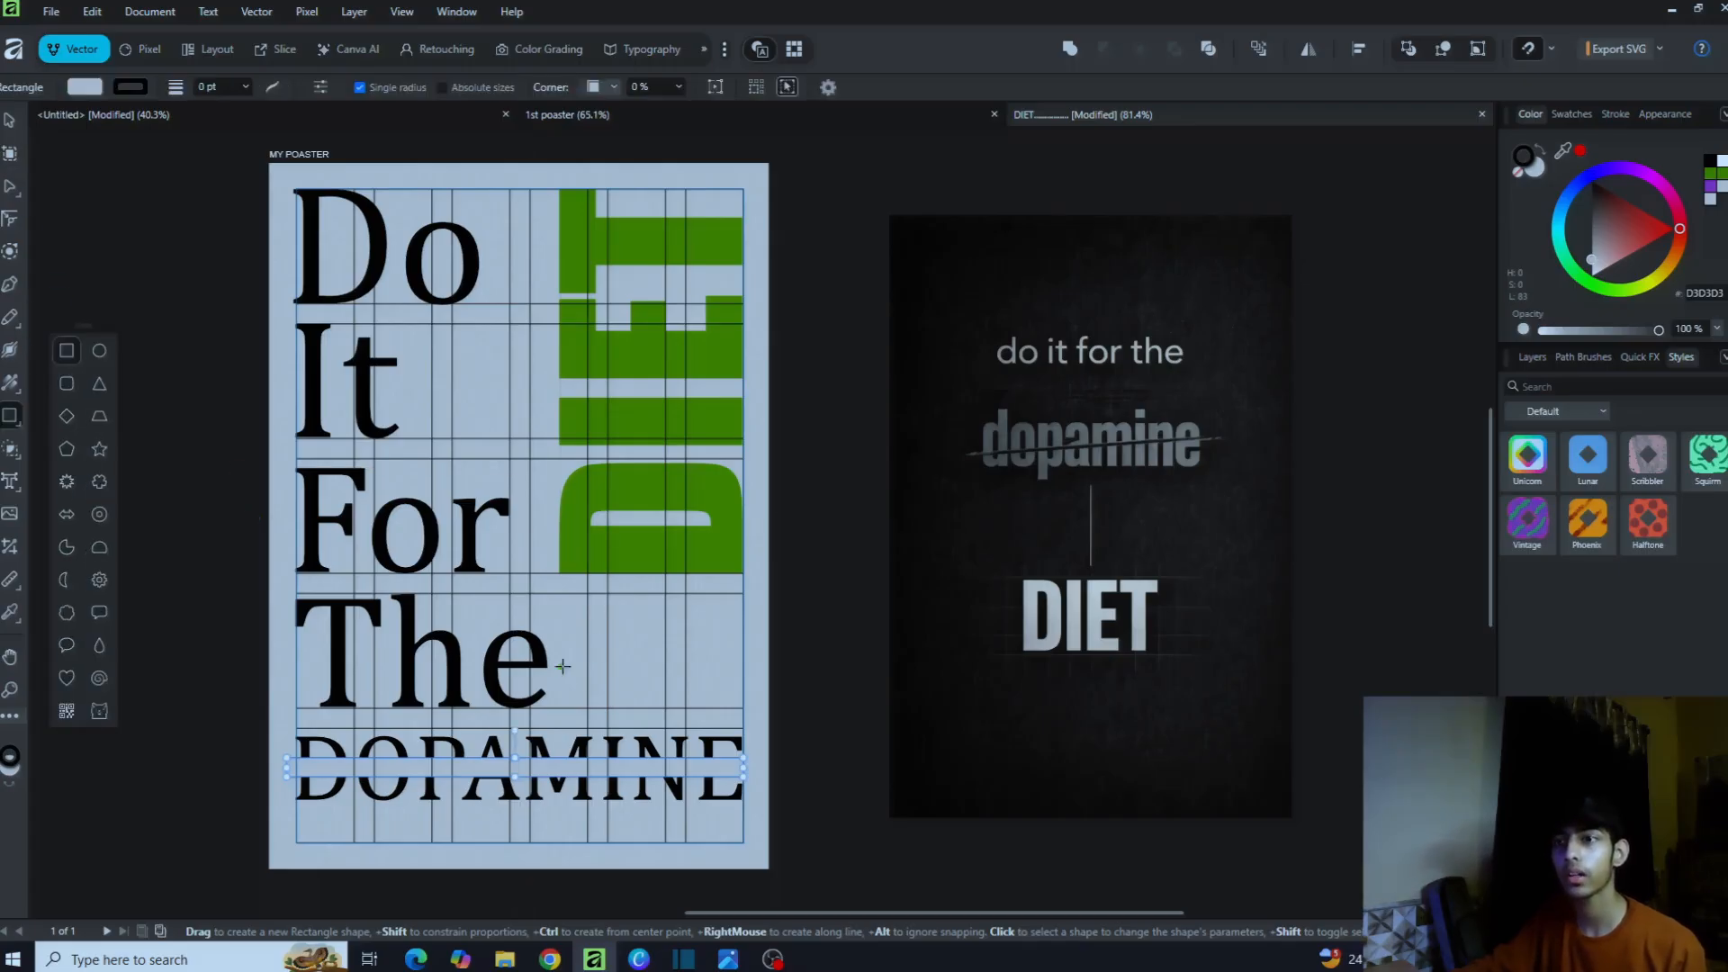
left_click_drag(562, 666, 745, 691)
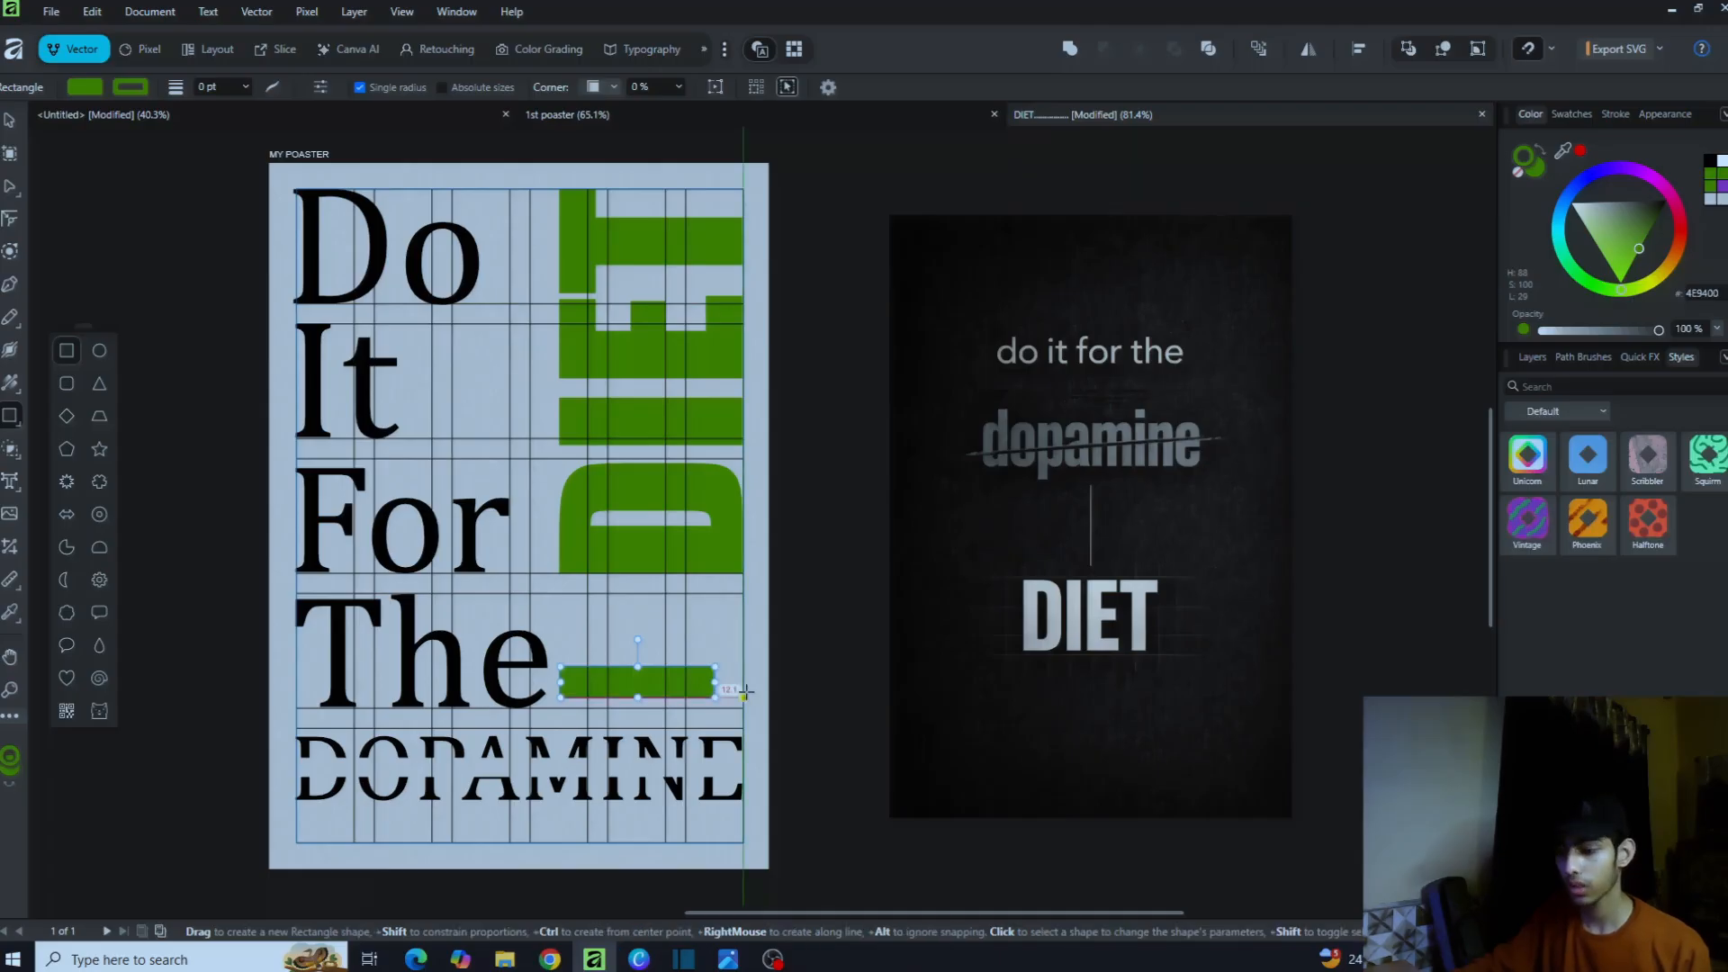
key("ctrl+z")
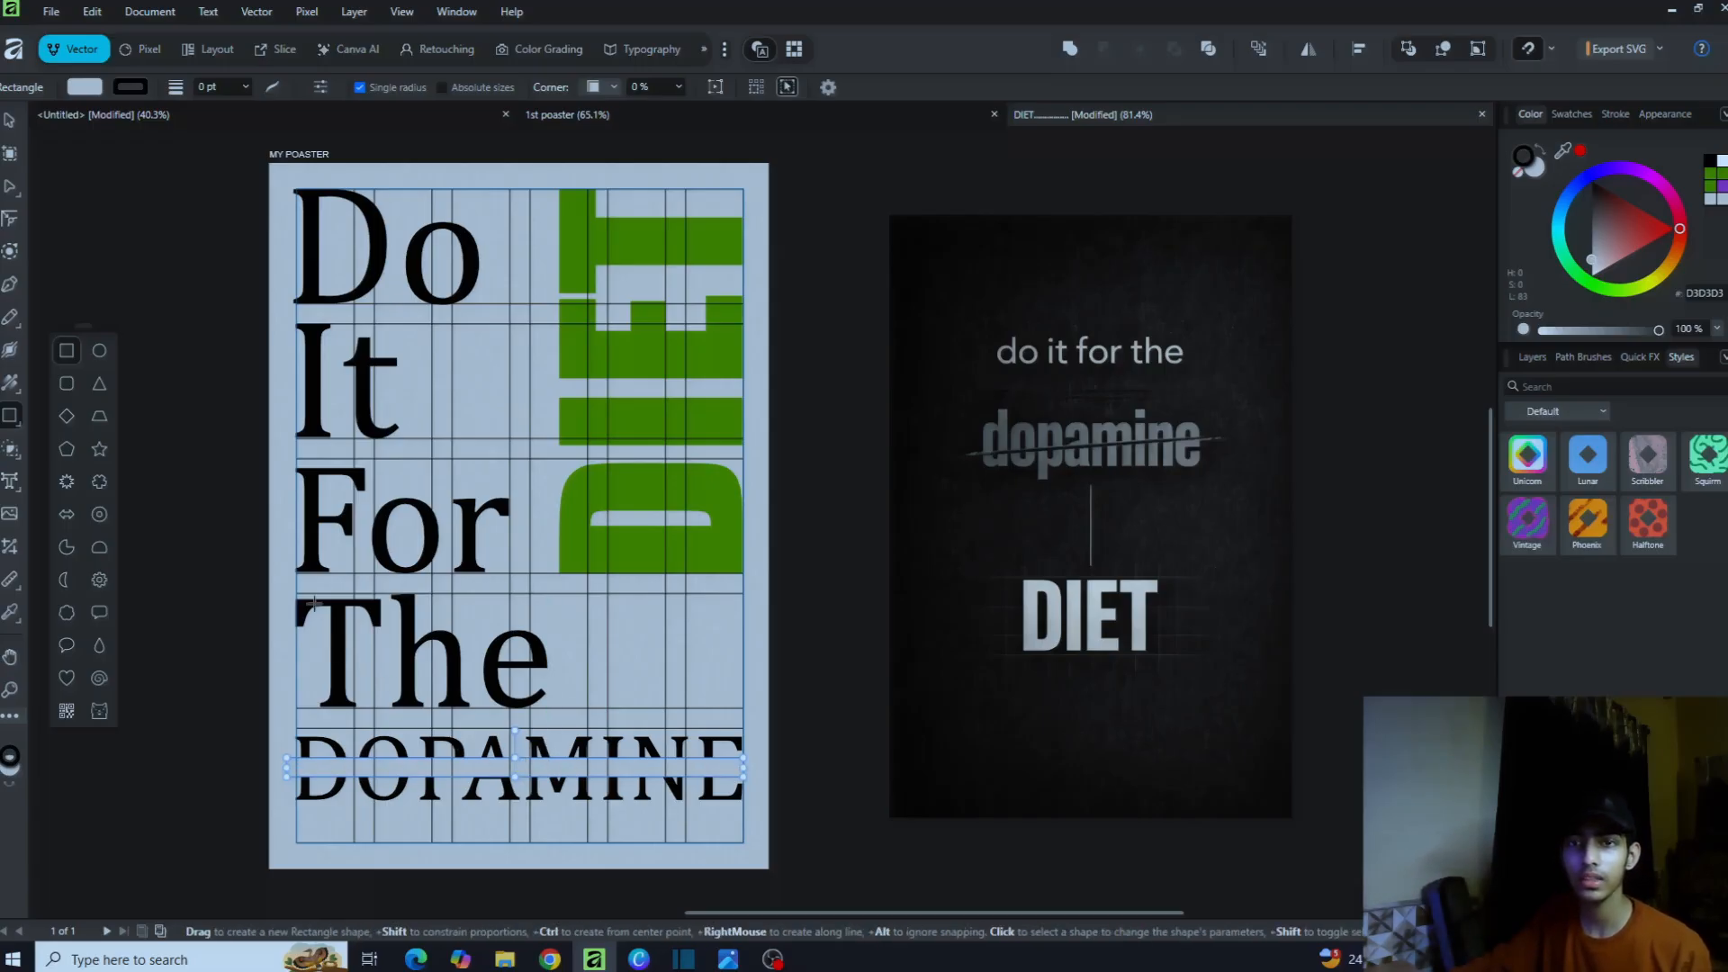
Step: Try a single letter as art text beside the word The, then remove the letter
left_click(8, 486)
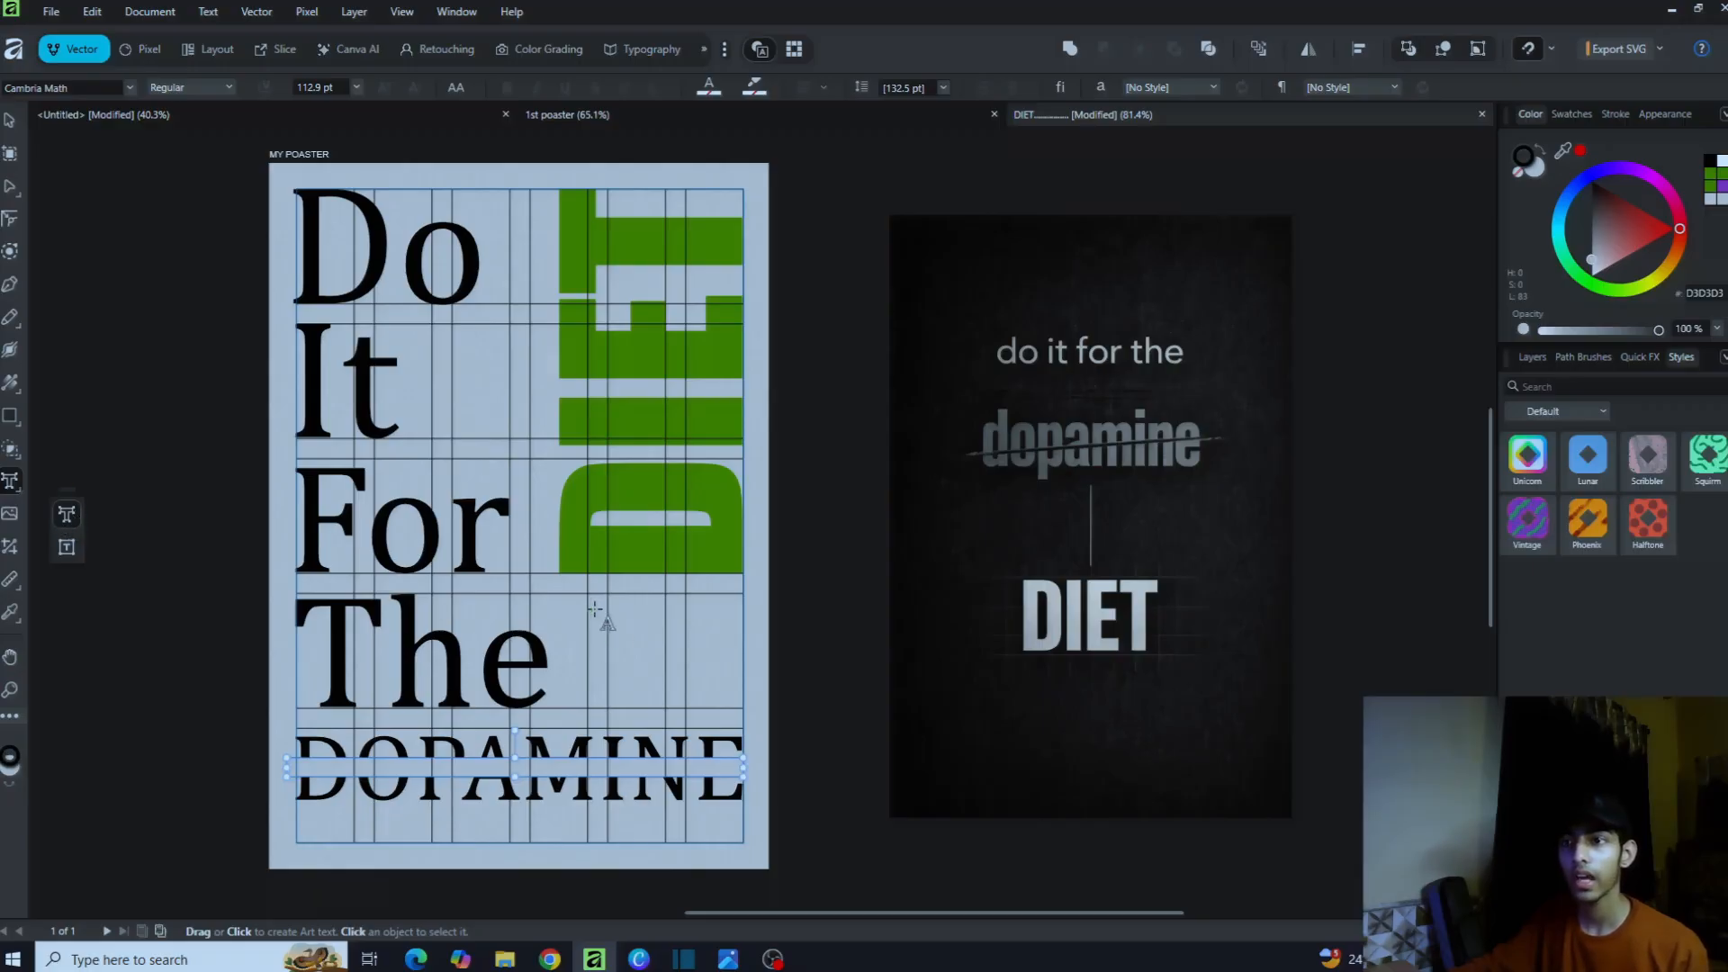
left_click_drag(587, 596, 644, 675)
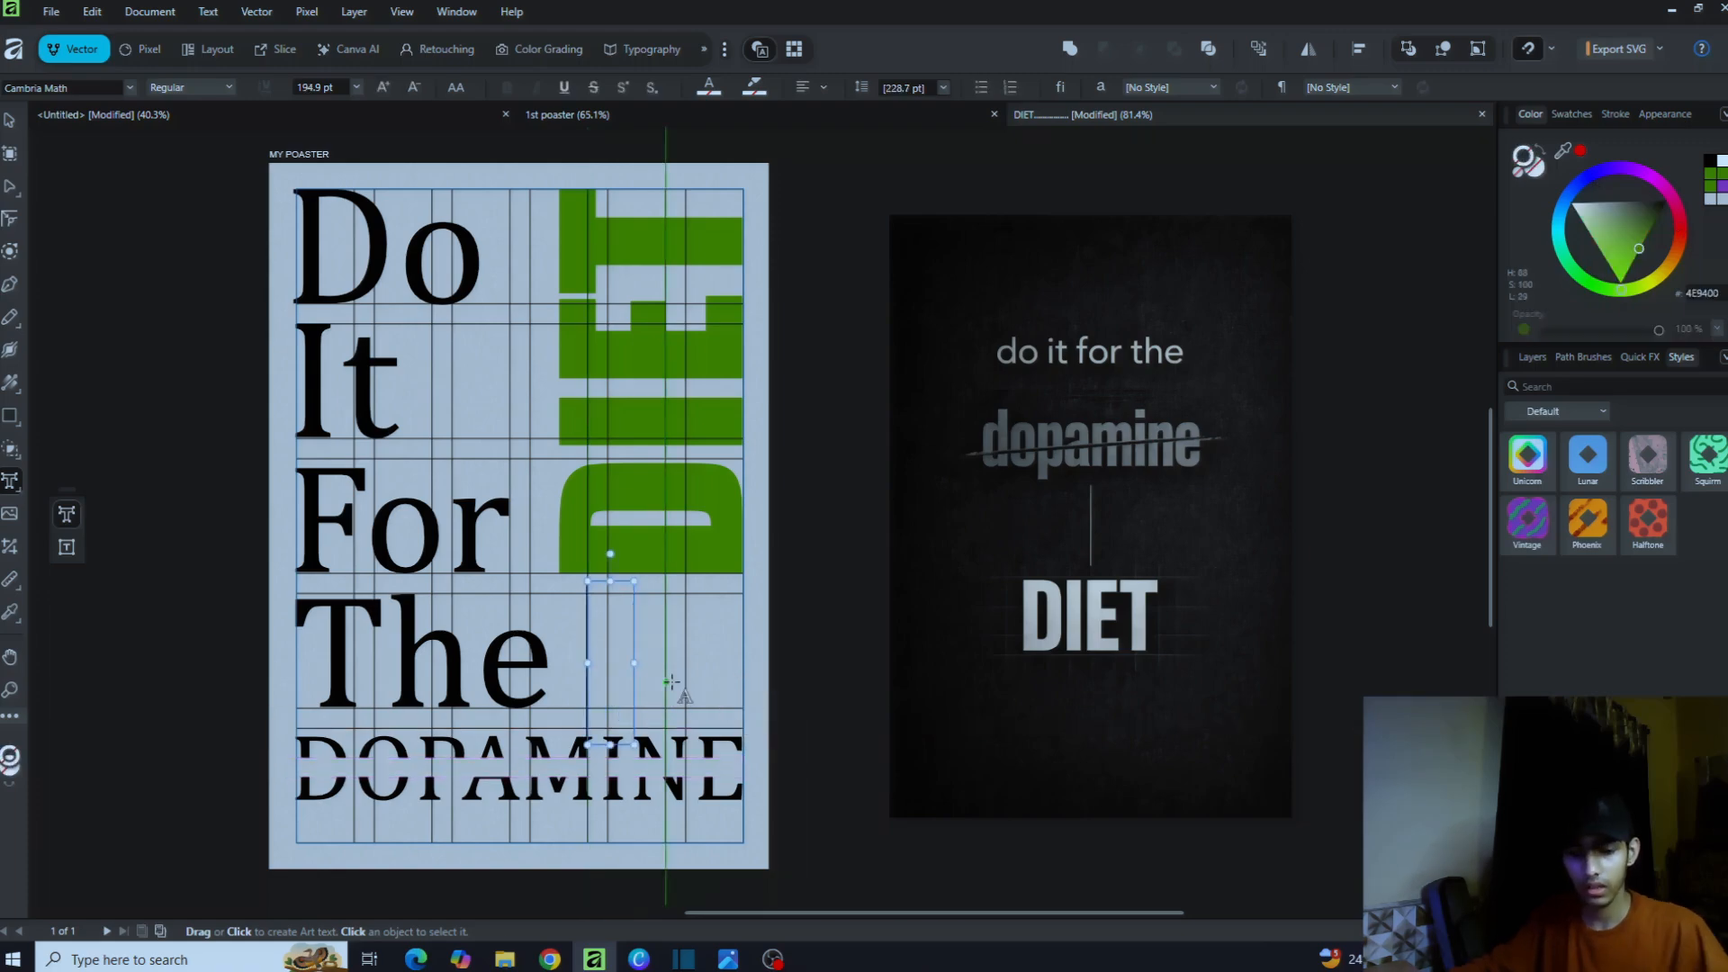
type("f")
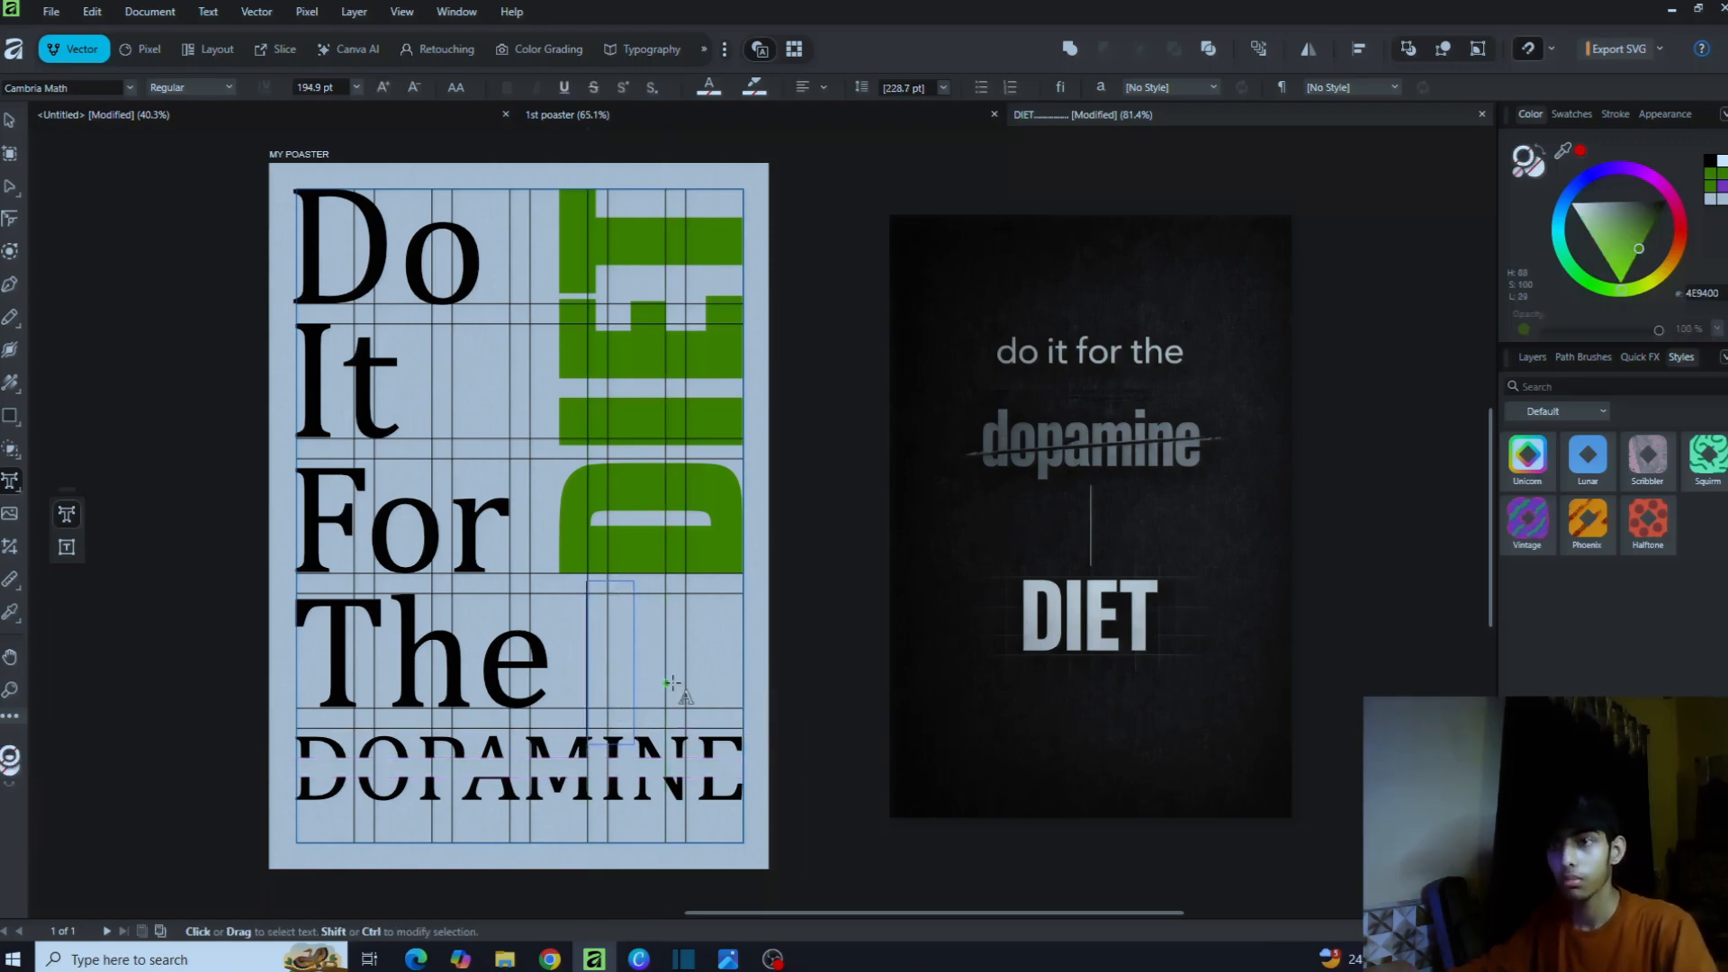
key("Escape")
double_click(673, 683)
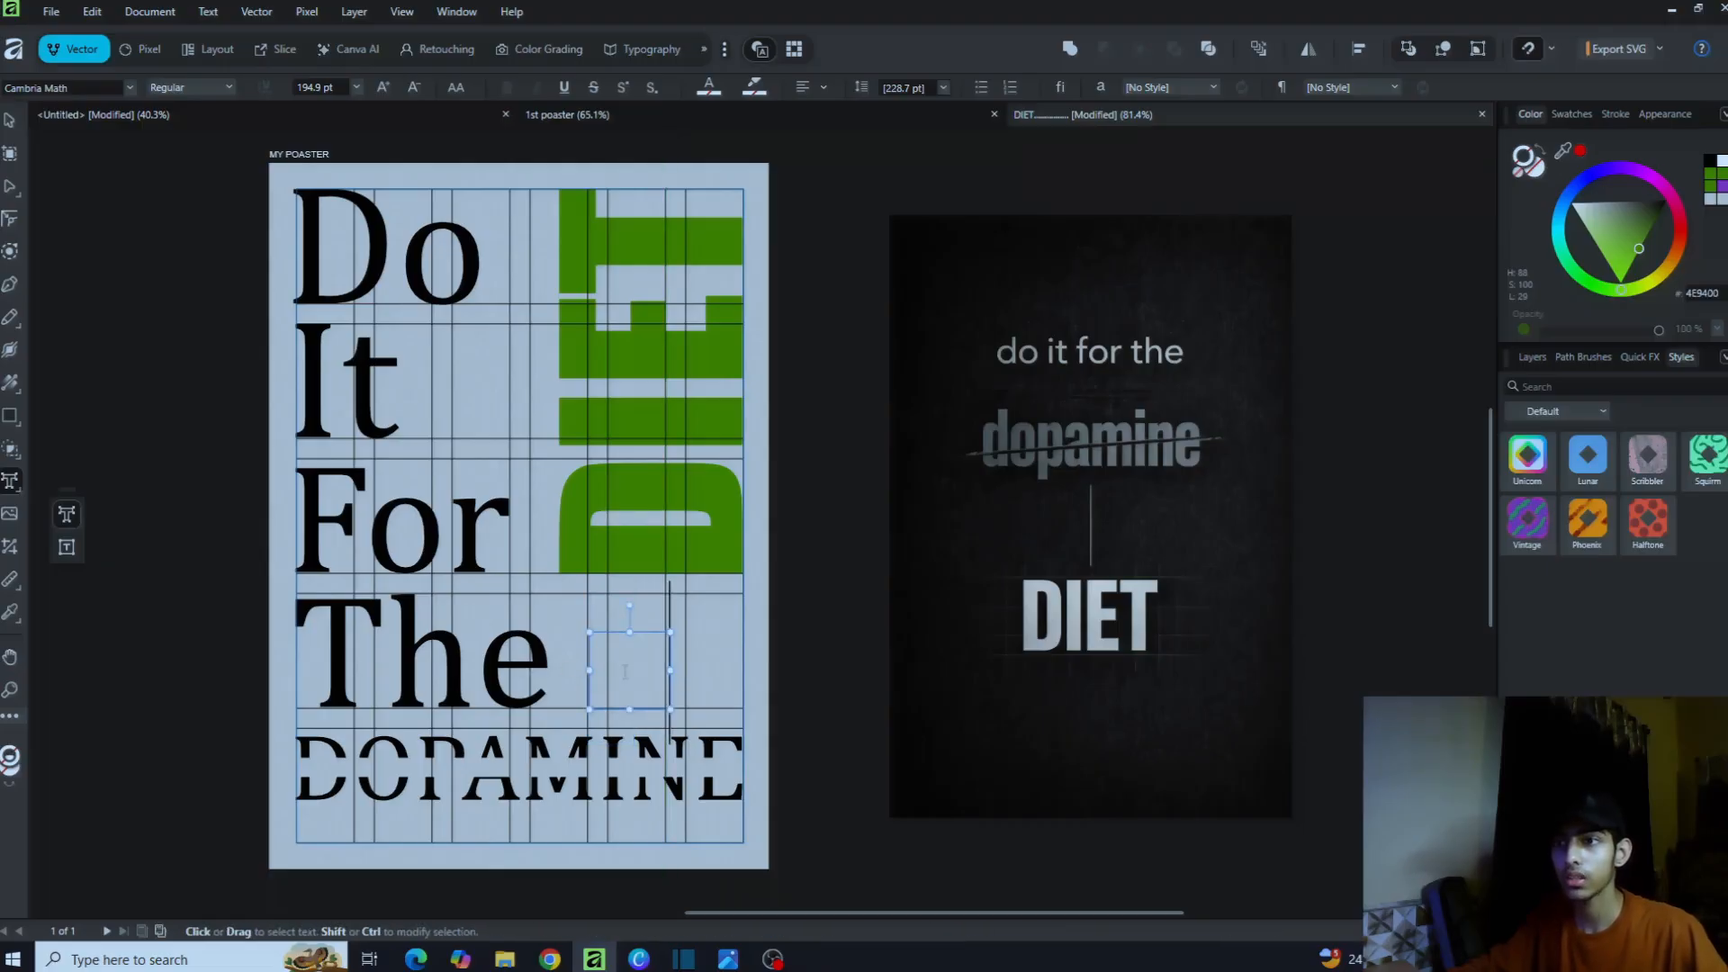
key("BackSpace")
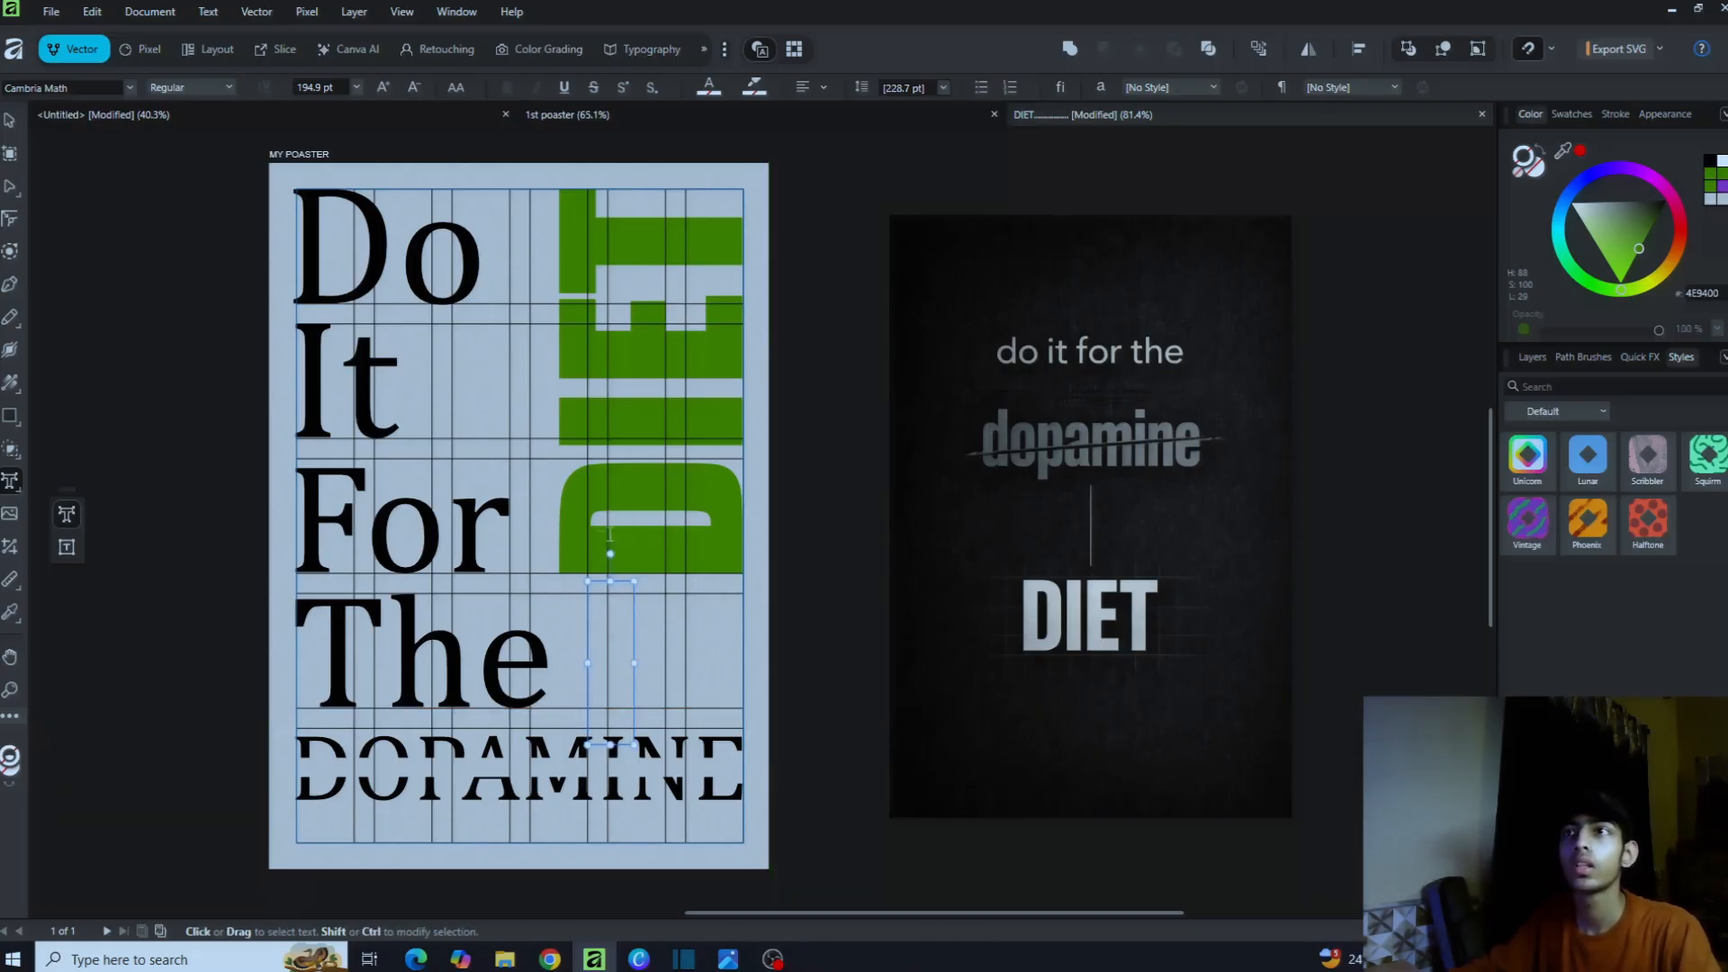
Step: Set the art text color to red A32F2F and enter F beside the word The, undoing the trial letter j
left_click(710, 87)
left_click(716, 213)
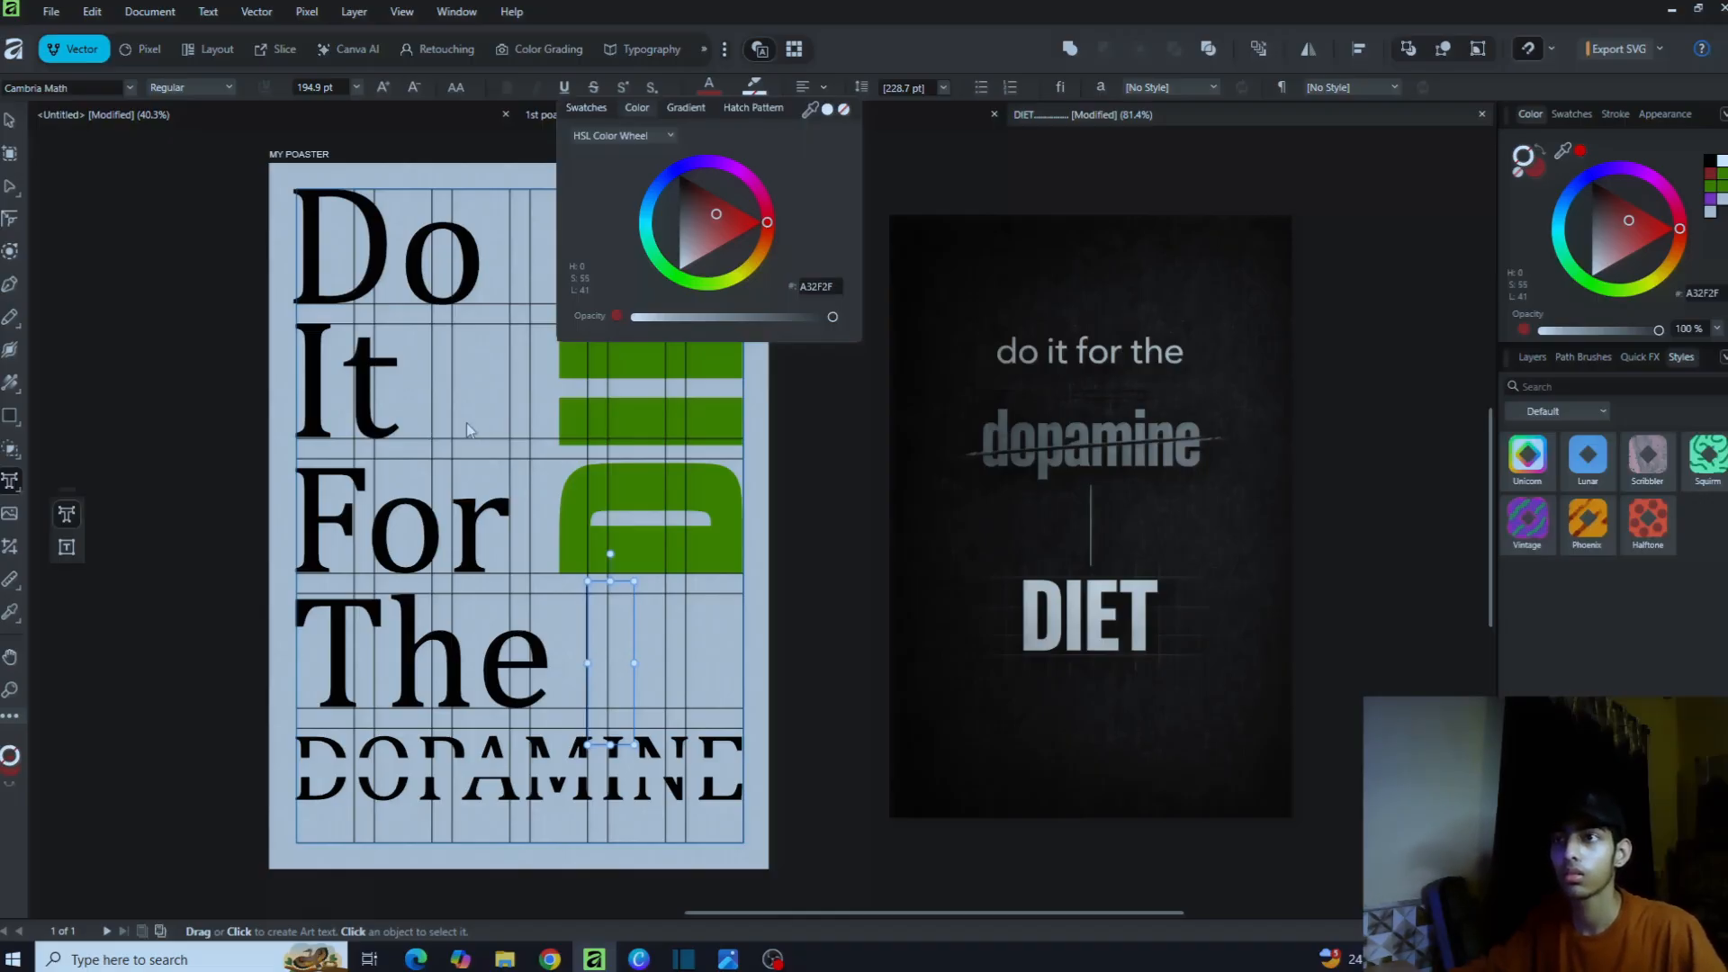
left_click(606, 645)
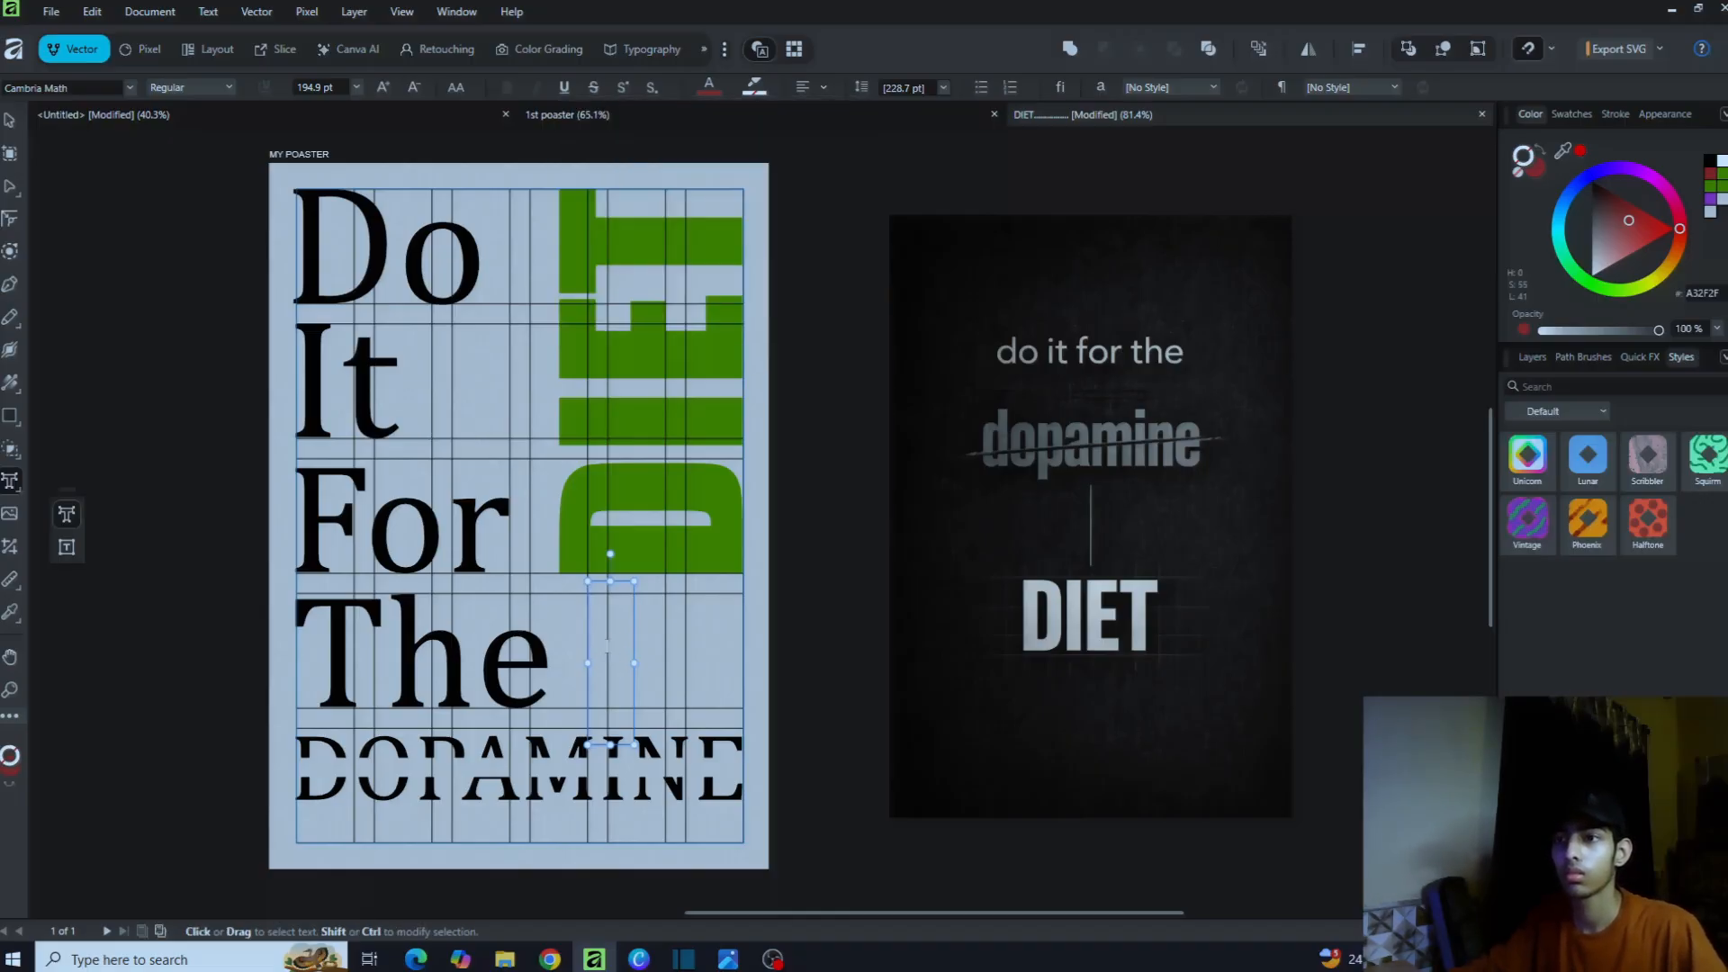
type("j")
key("Escape")
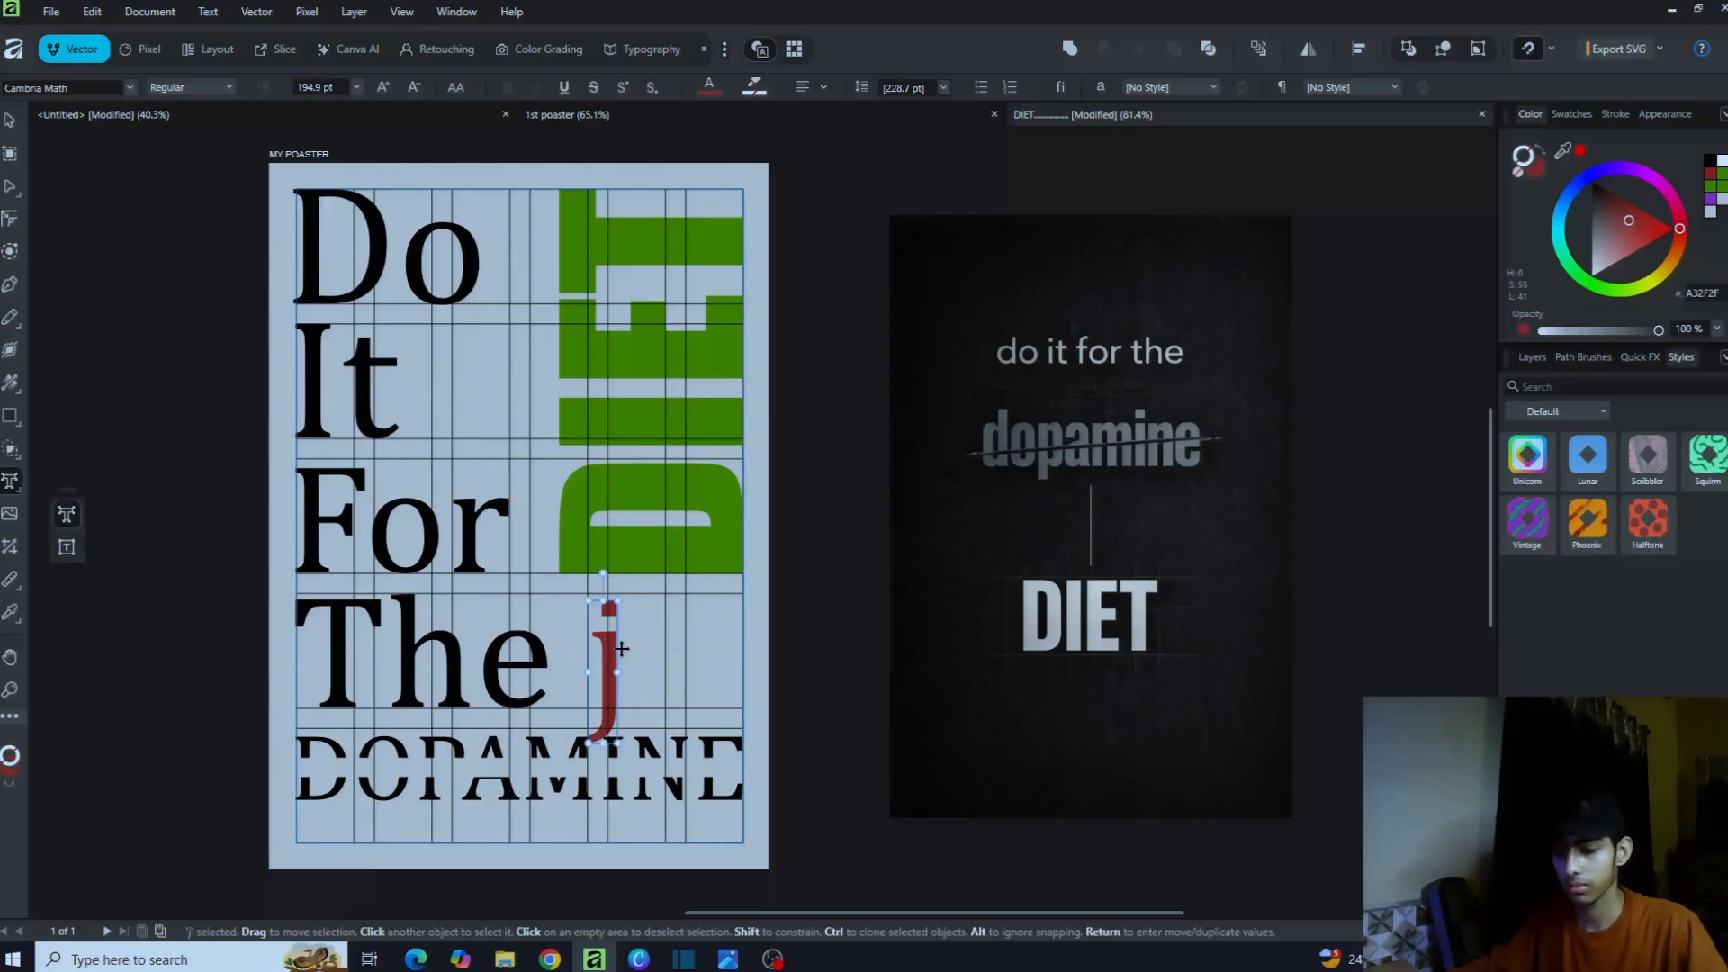
key("ctrl+z")
type("F")
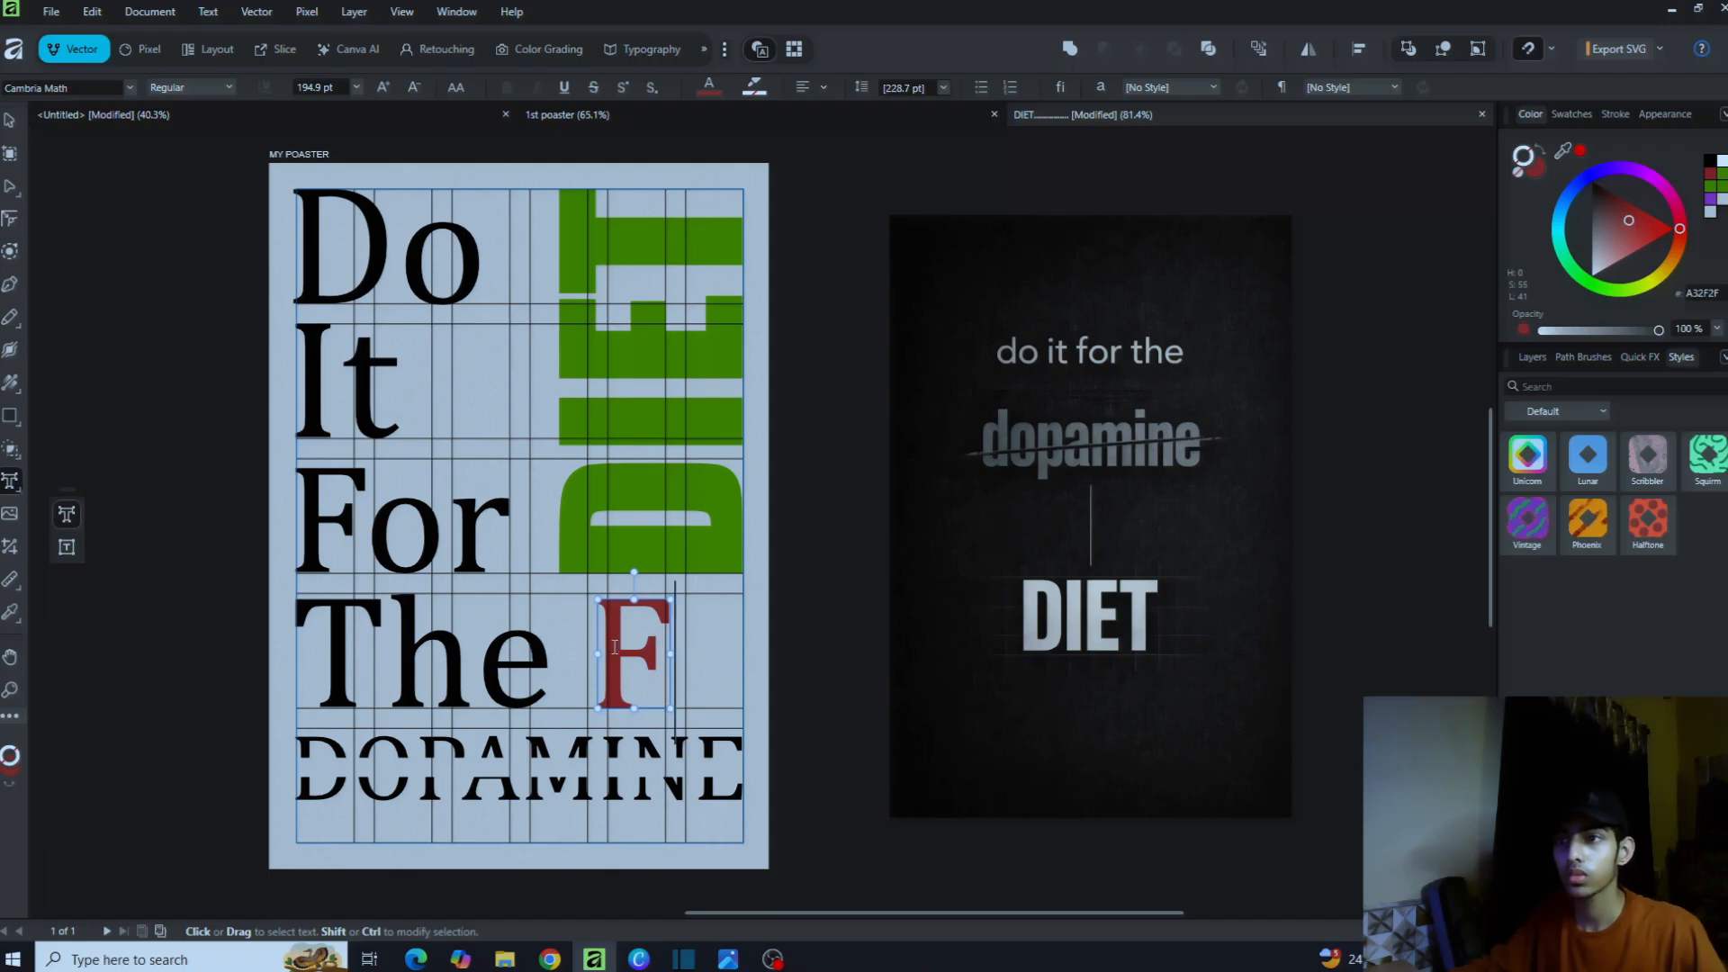
Step: Enlarge the red F to 205.1 pt so it fills its guide row, then delete the letter
left_click_drag(615, 646, 652, 638)
left_click(645, 669)
left_click_drag(674, 590, 736, 585)
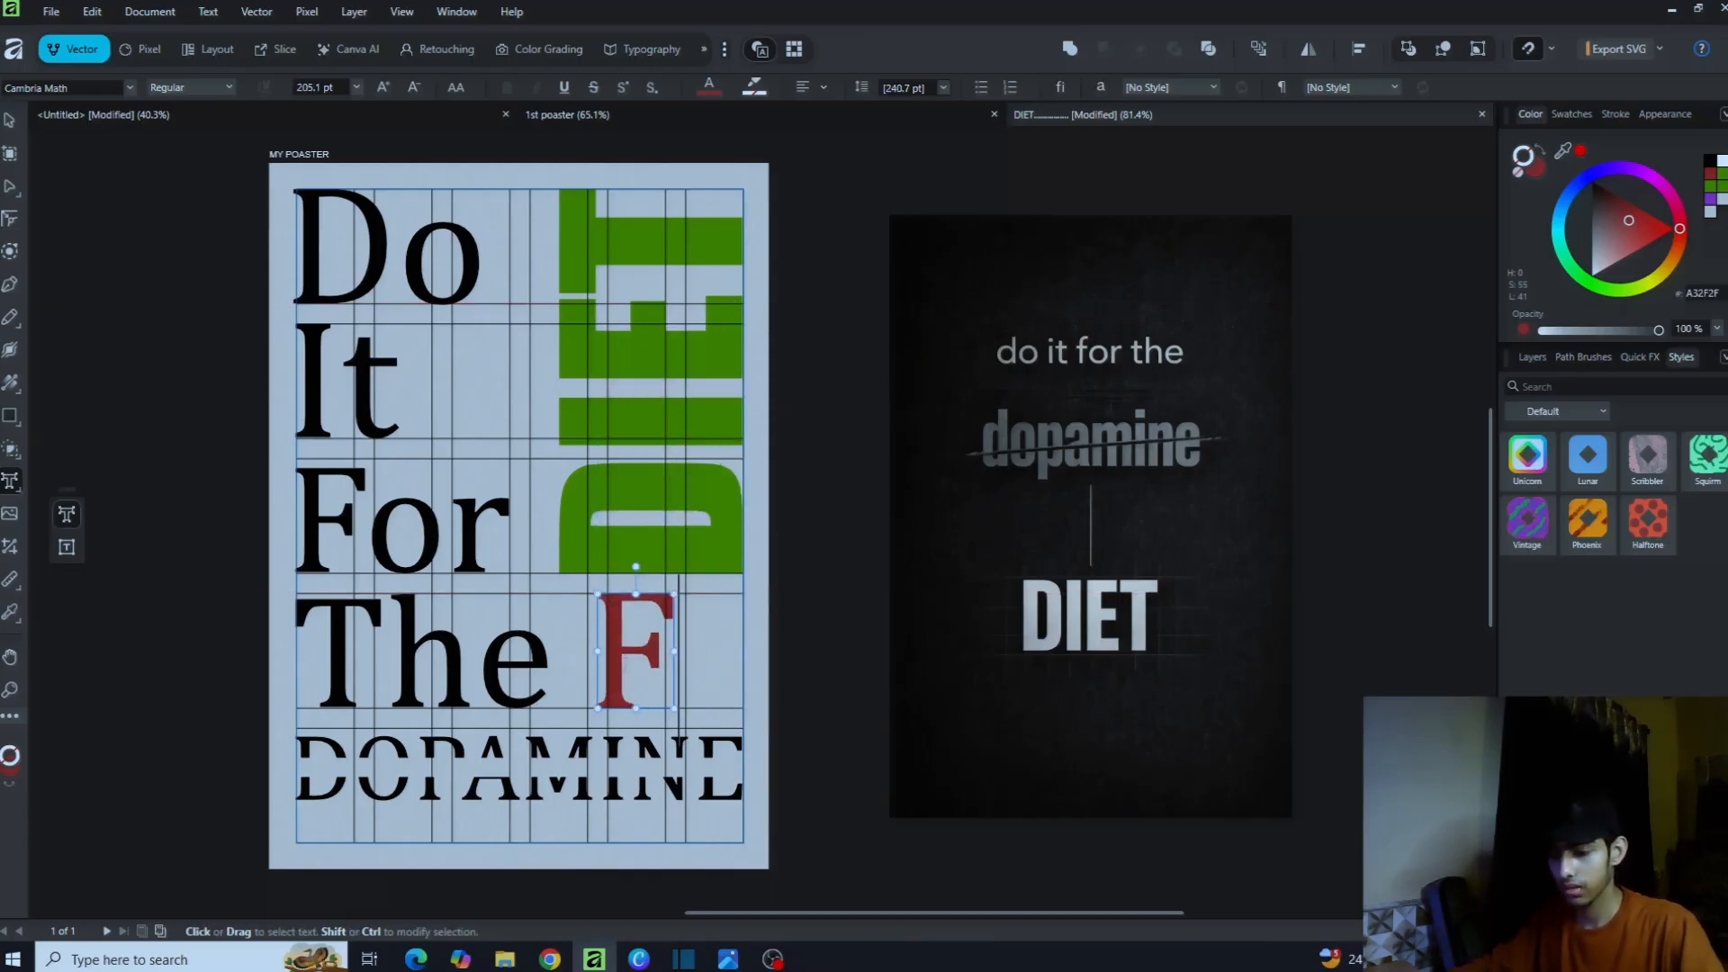
key("Delete")
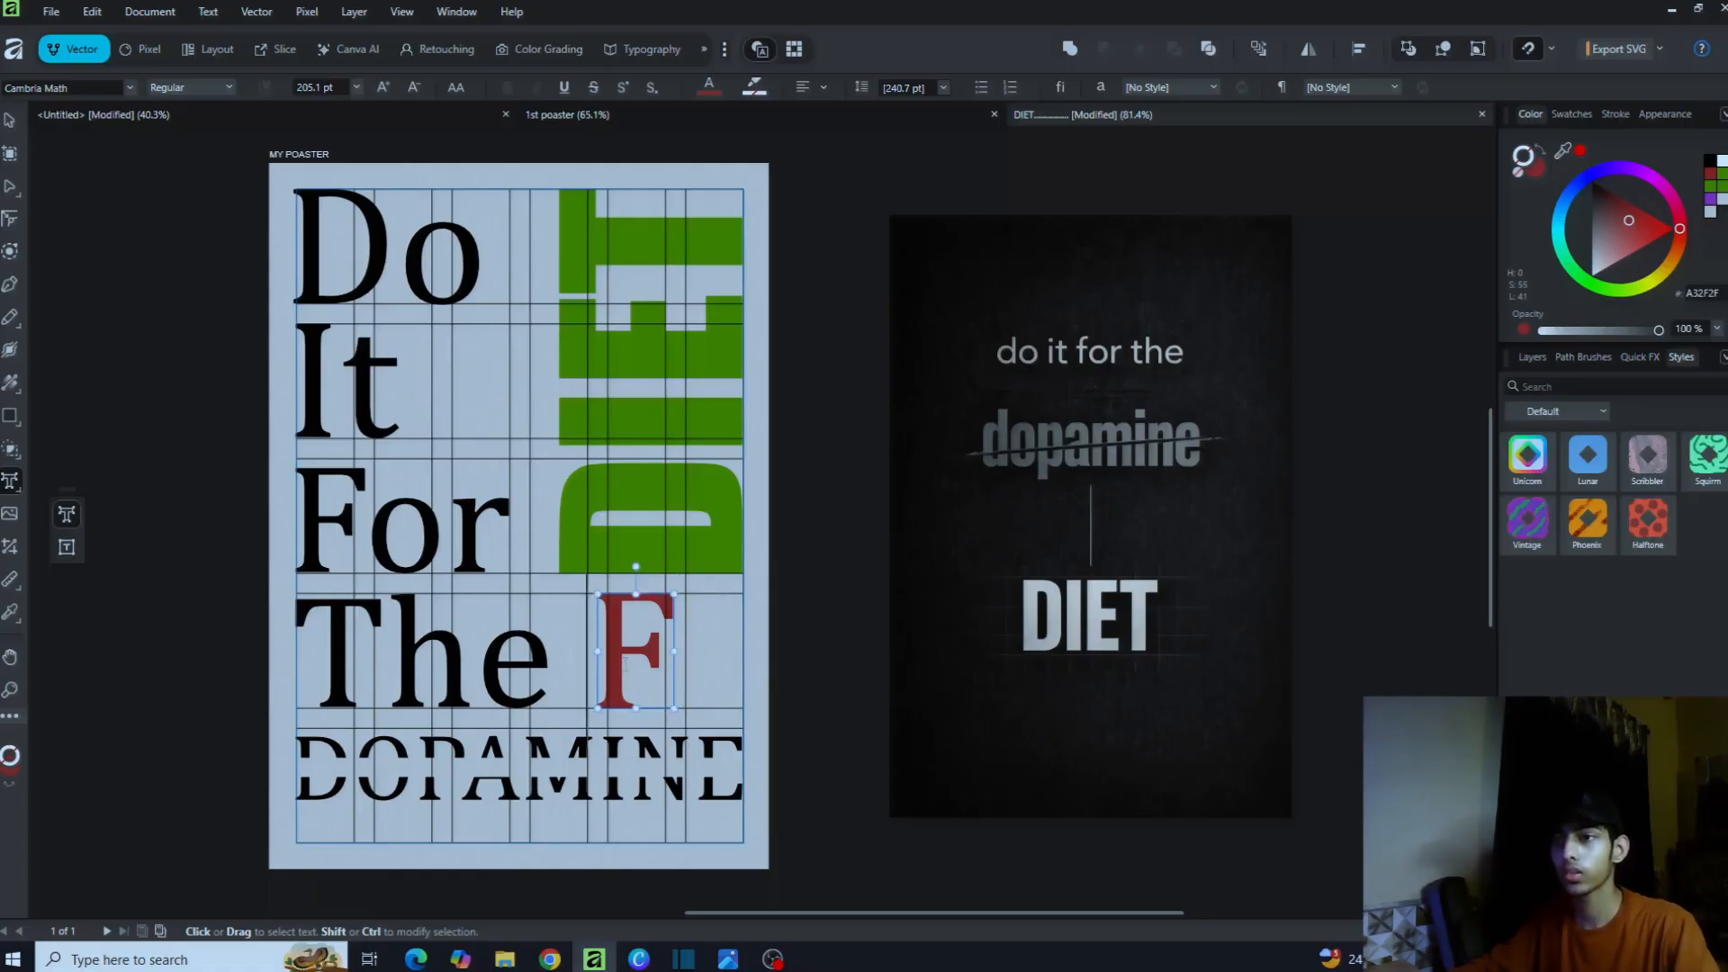
key("BackSpace")
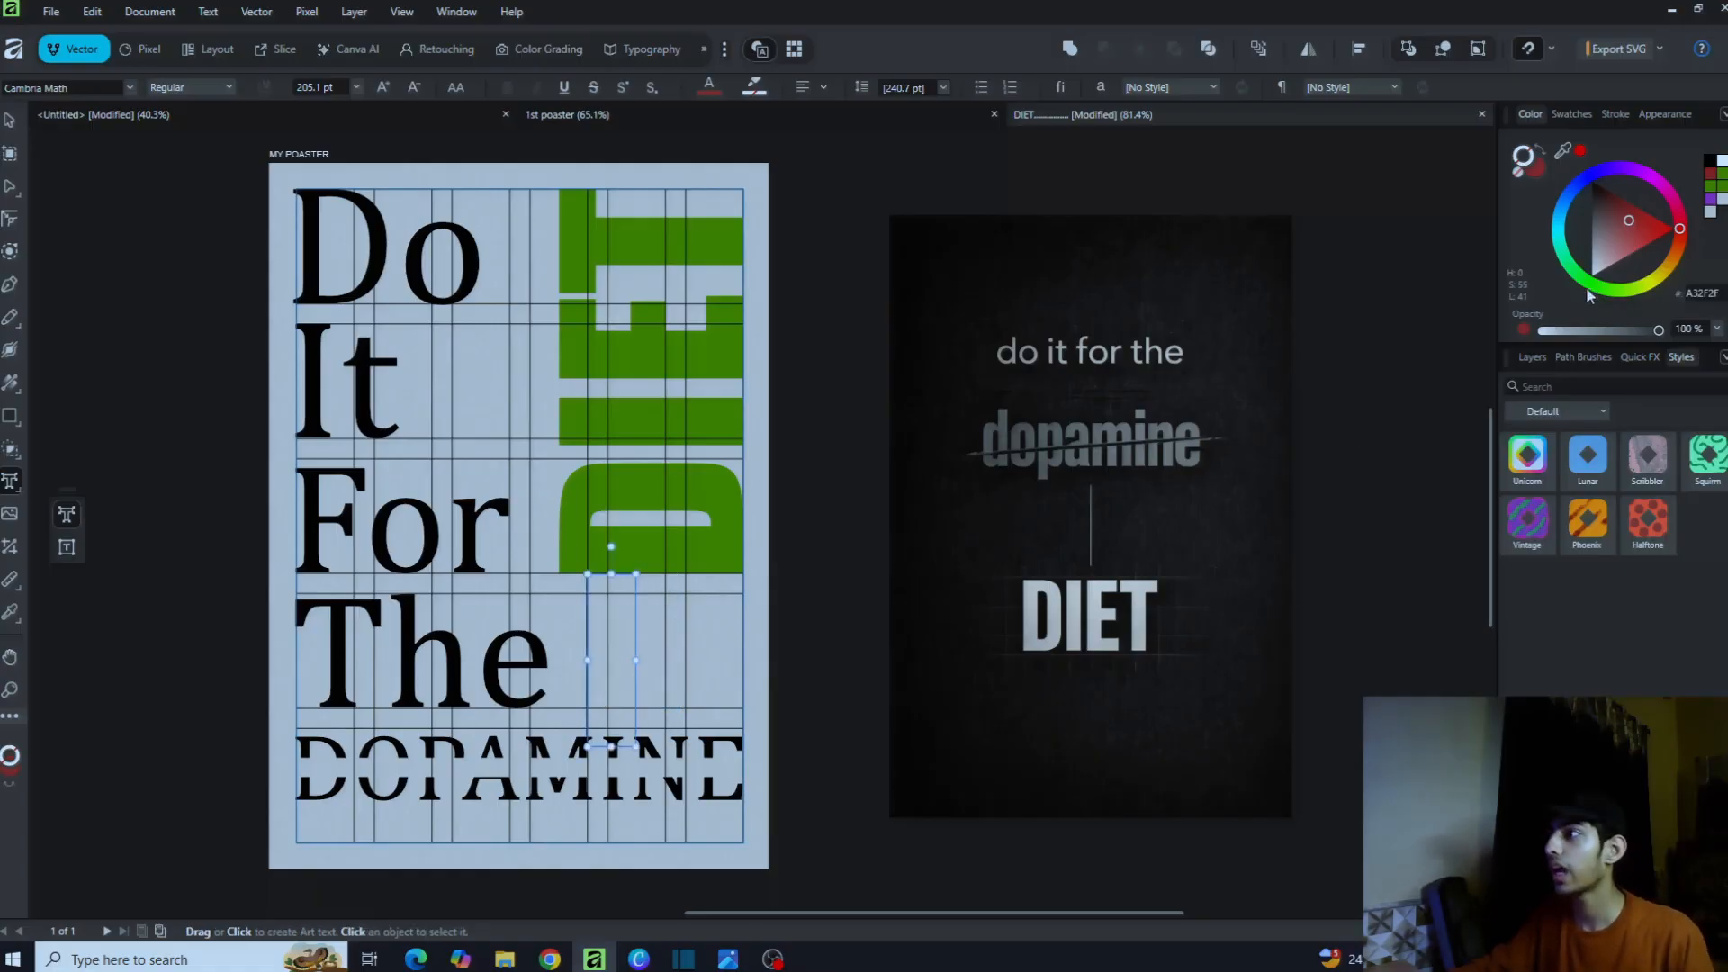
Step: Bring back the Navigator and the layer list, and select the vertical DIET text
left_click(1594, 904)
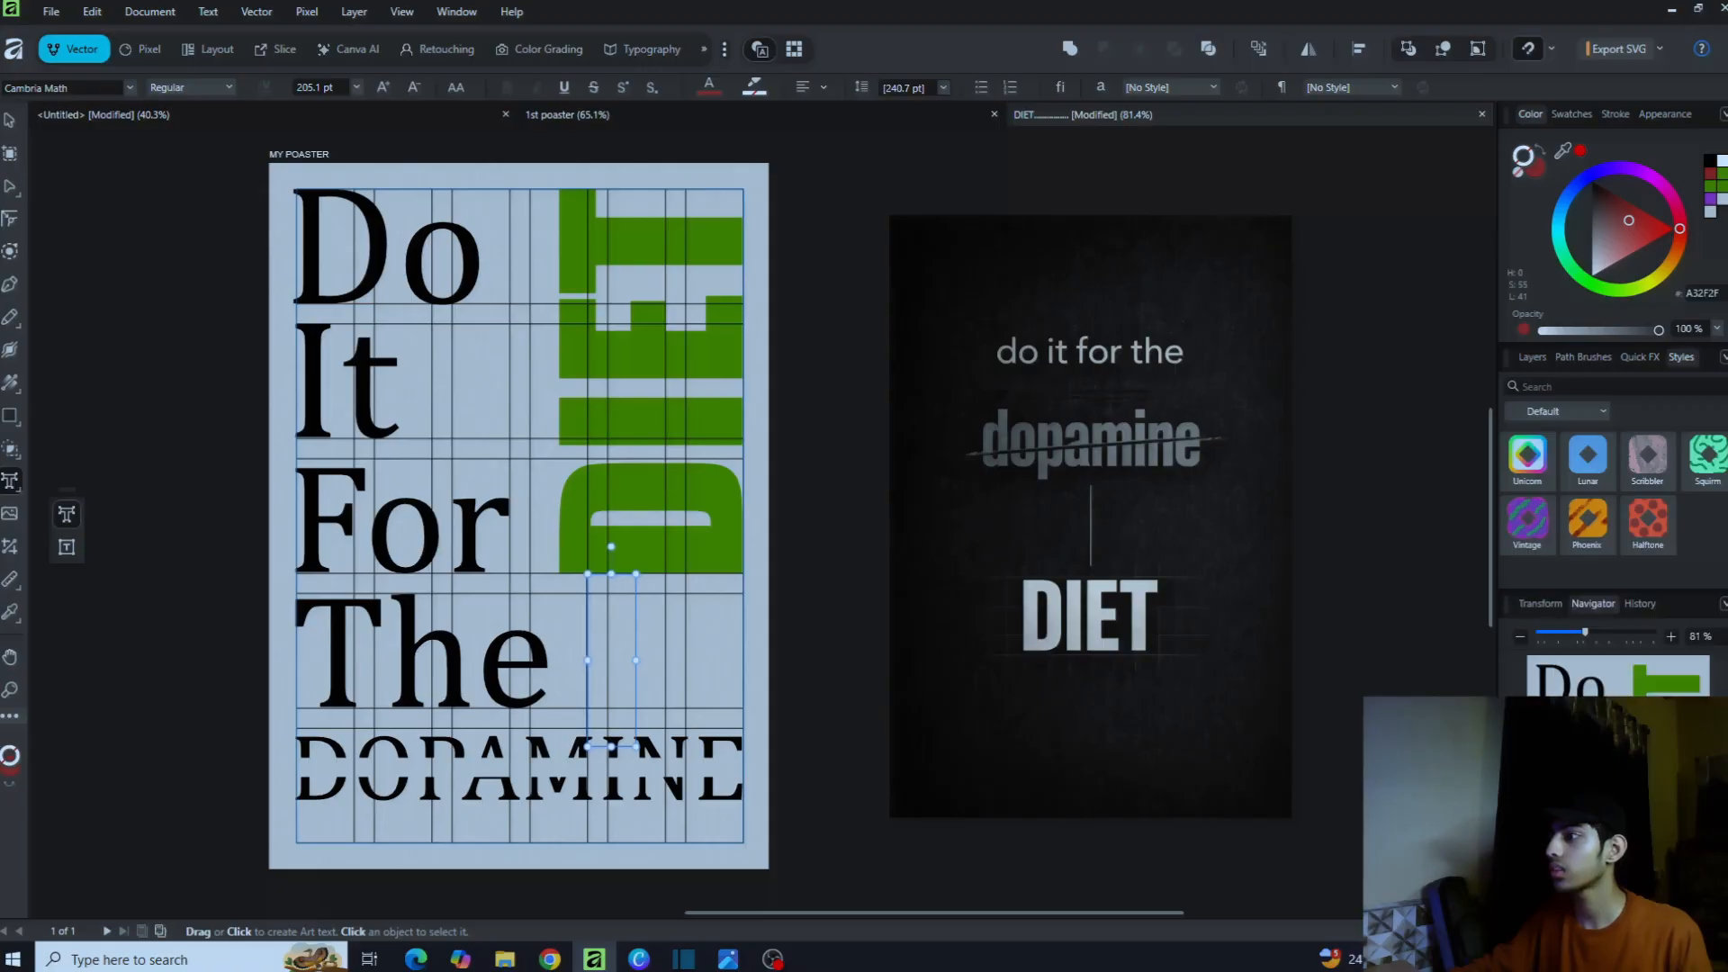
left_click(1532, 356)
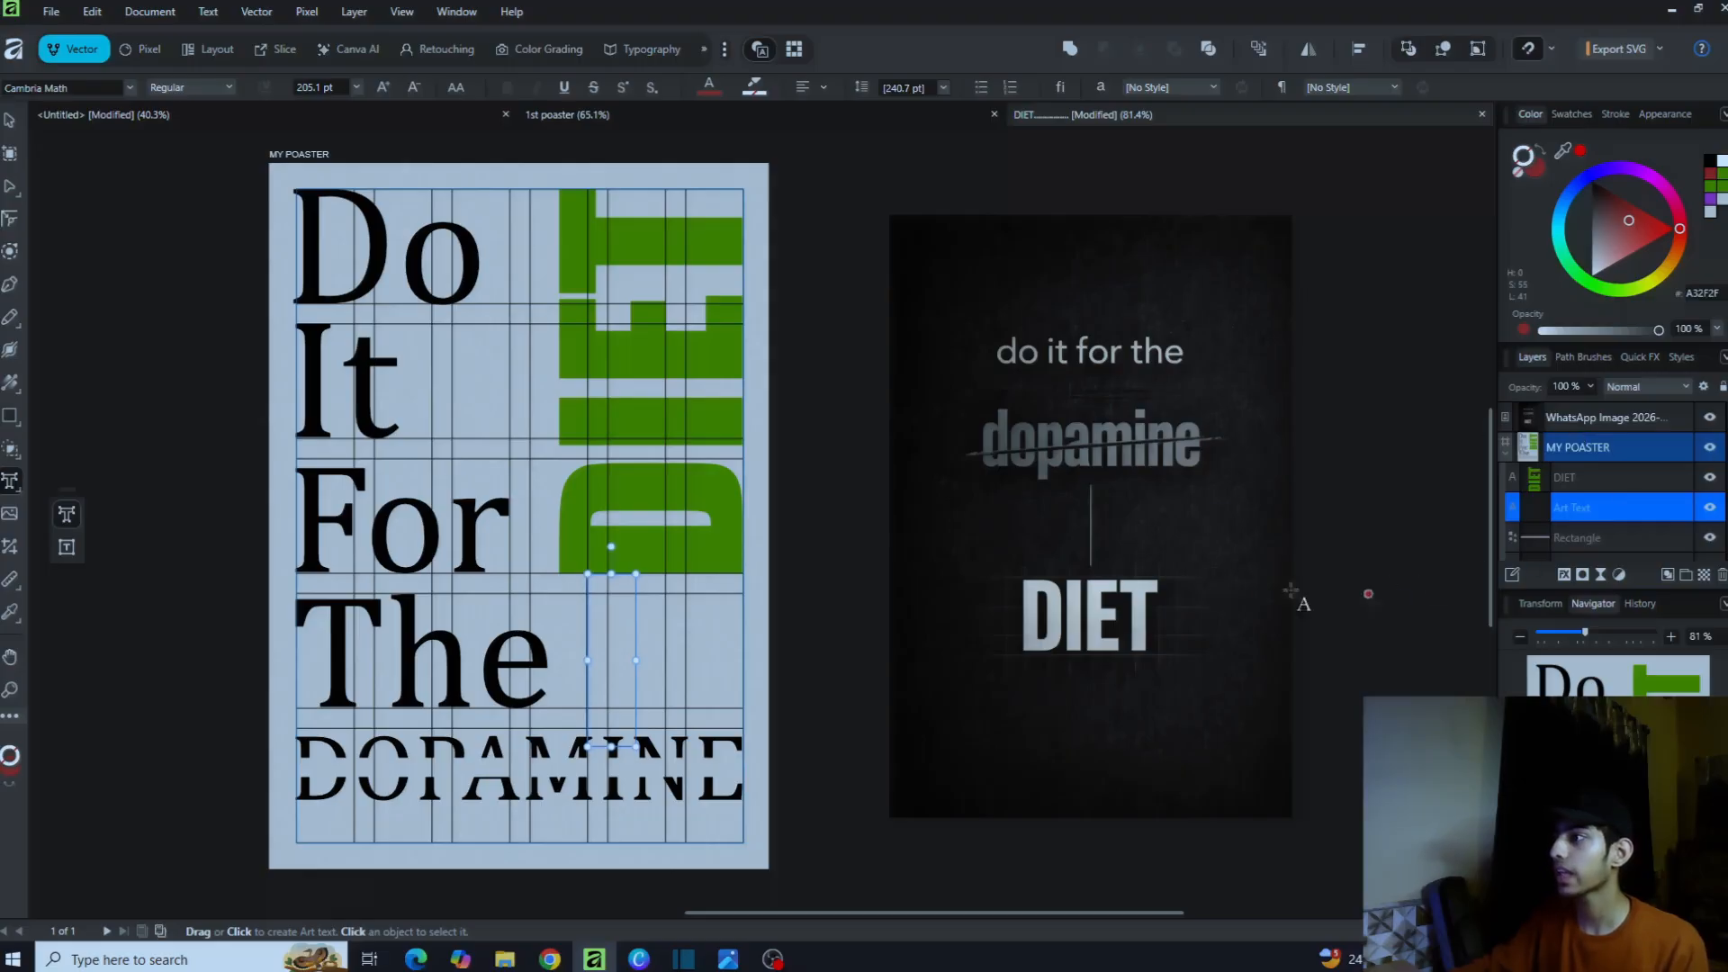
left_click(658, 407)
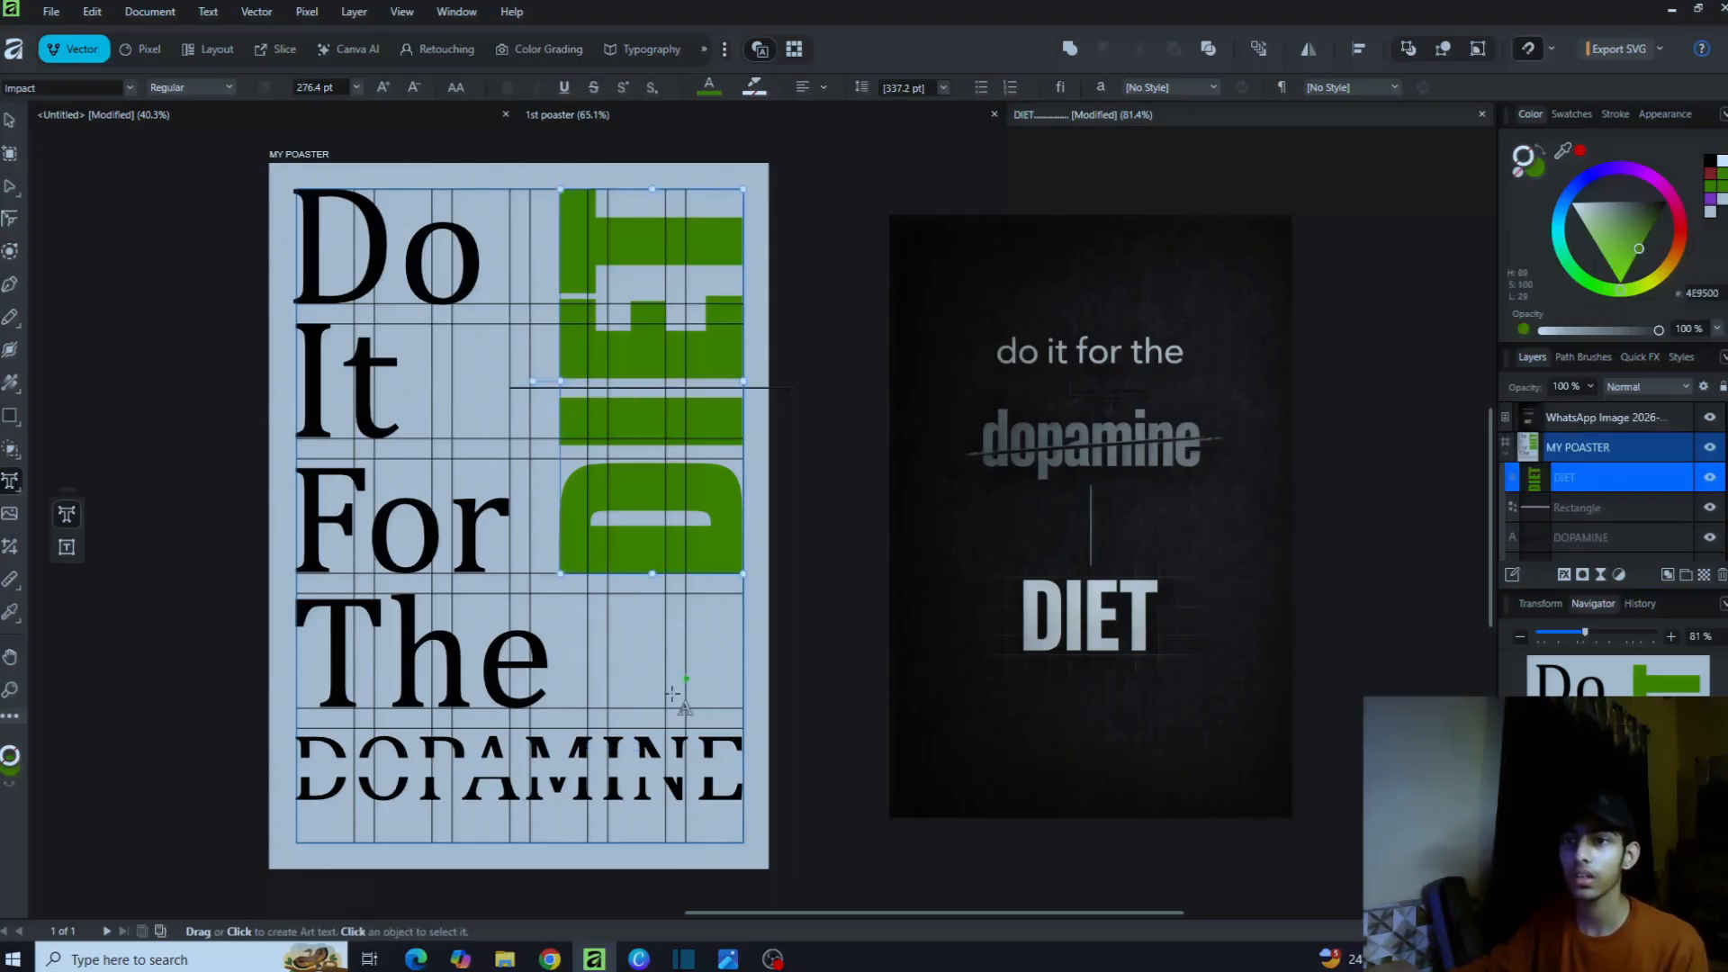
Step: Select the strip crossing the DOPAMINE text, move its layer below that text, then return it to just above DOPAMINE
left_click(537, 763)
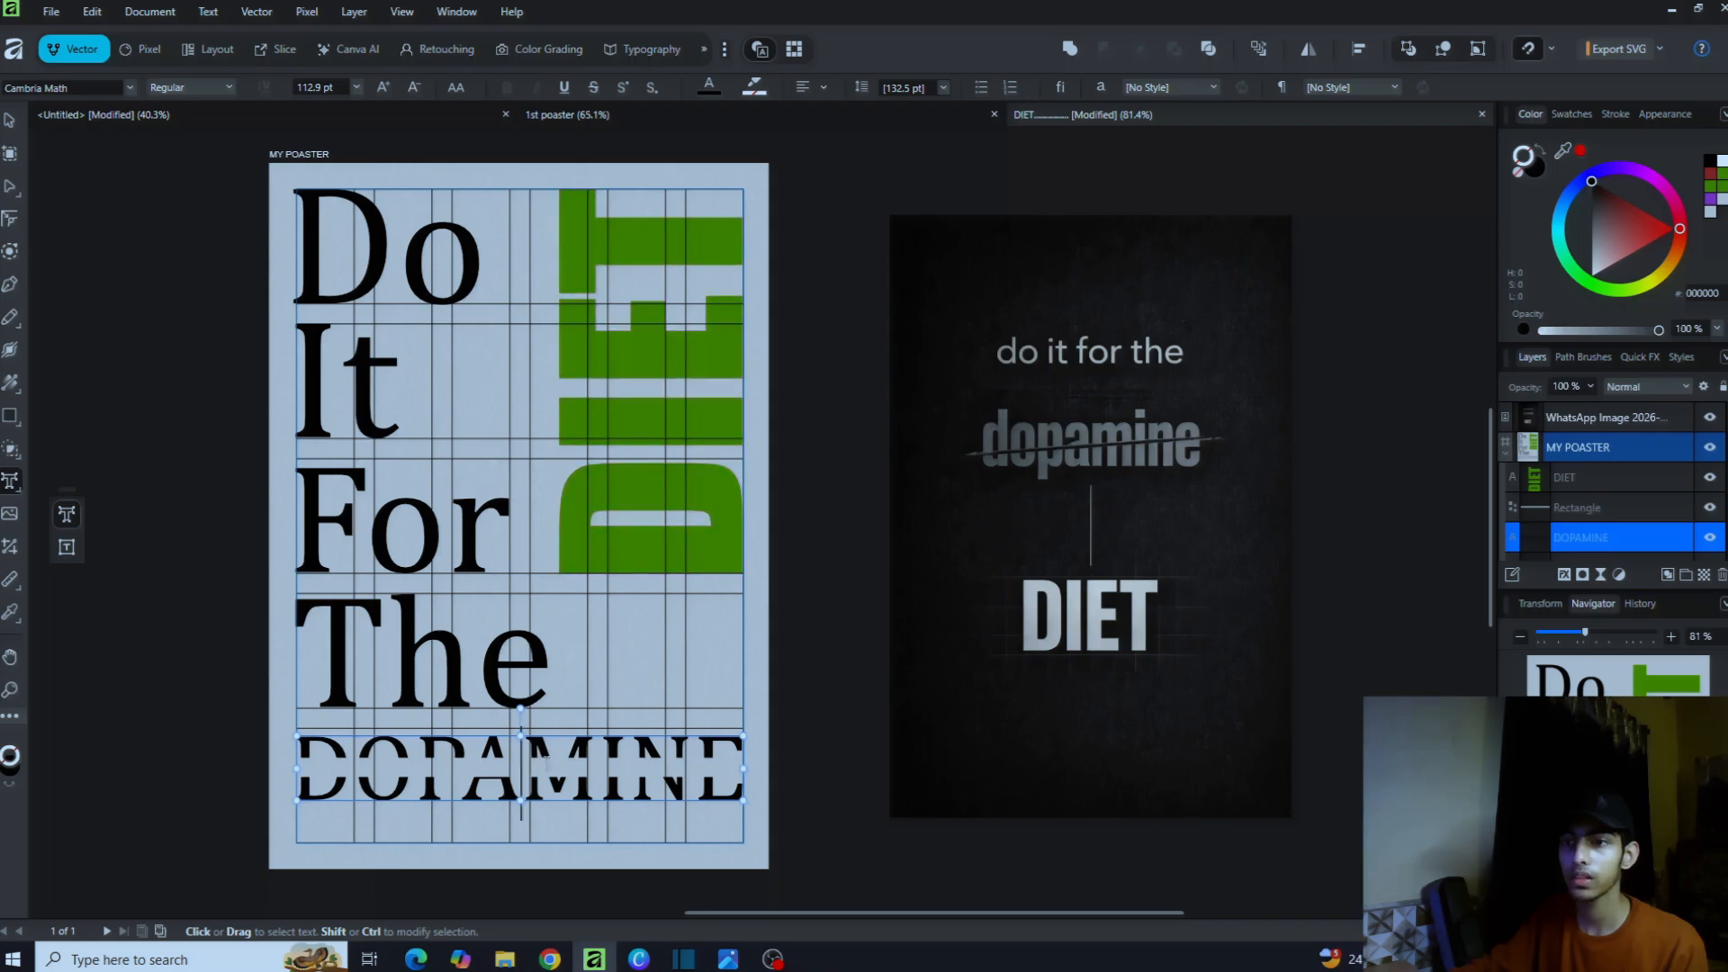
left_click(12, 120)
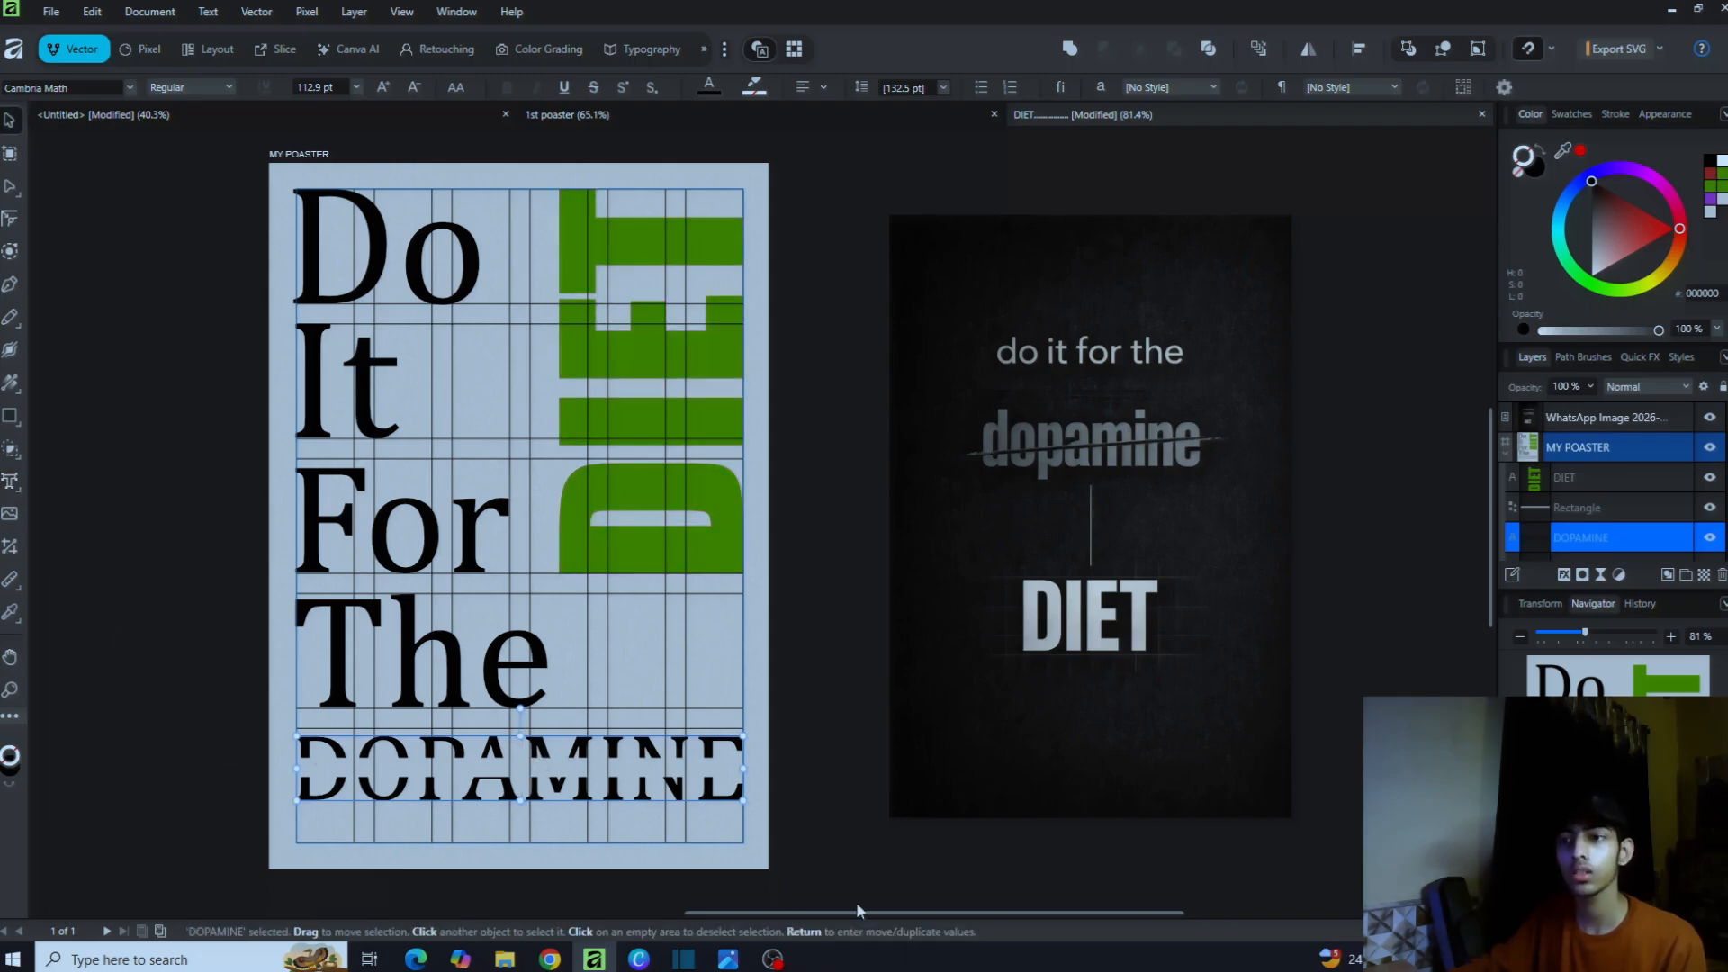
left_click(635, 772)
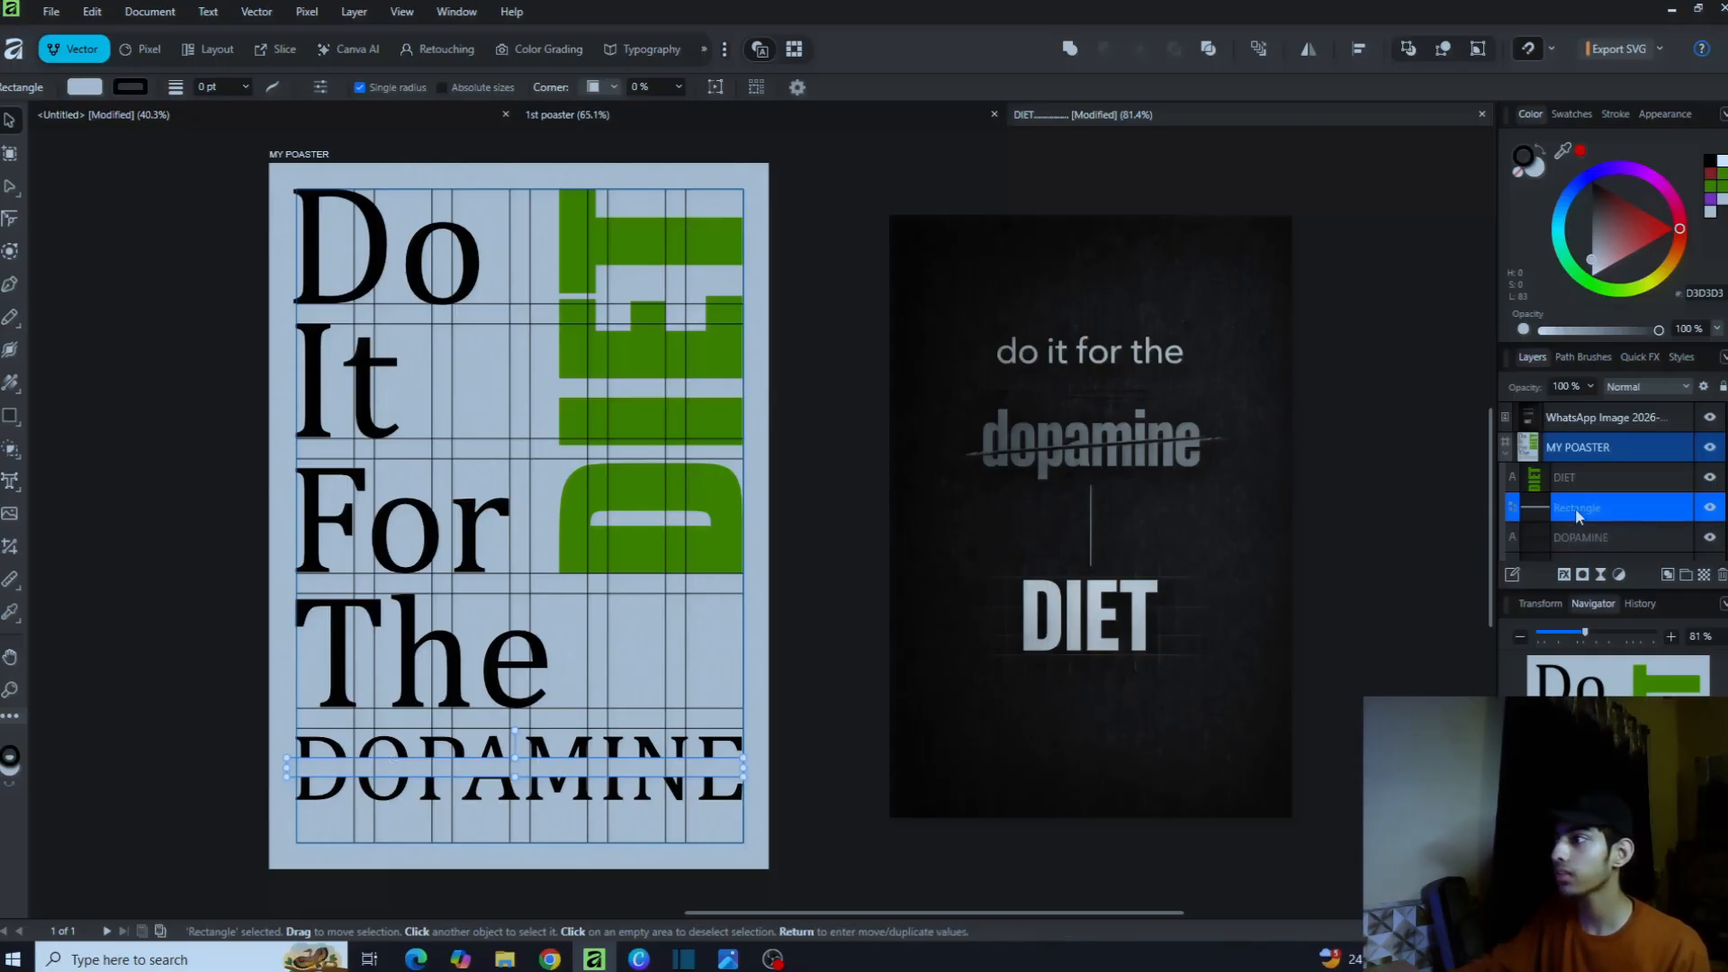
left_click_drag(1576, 511, 1576, 511)
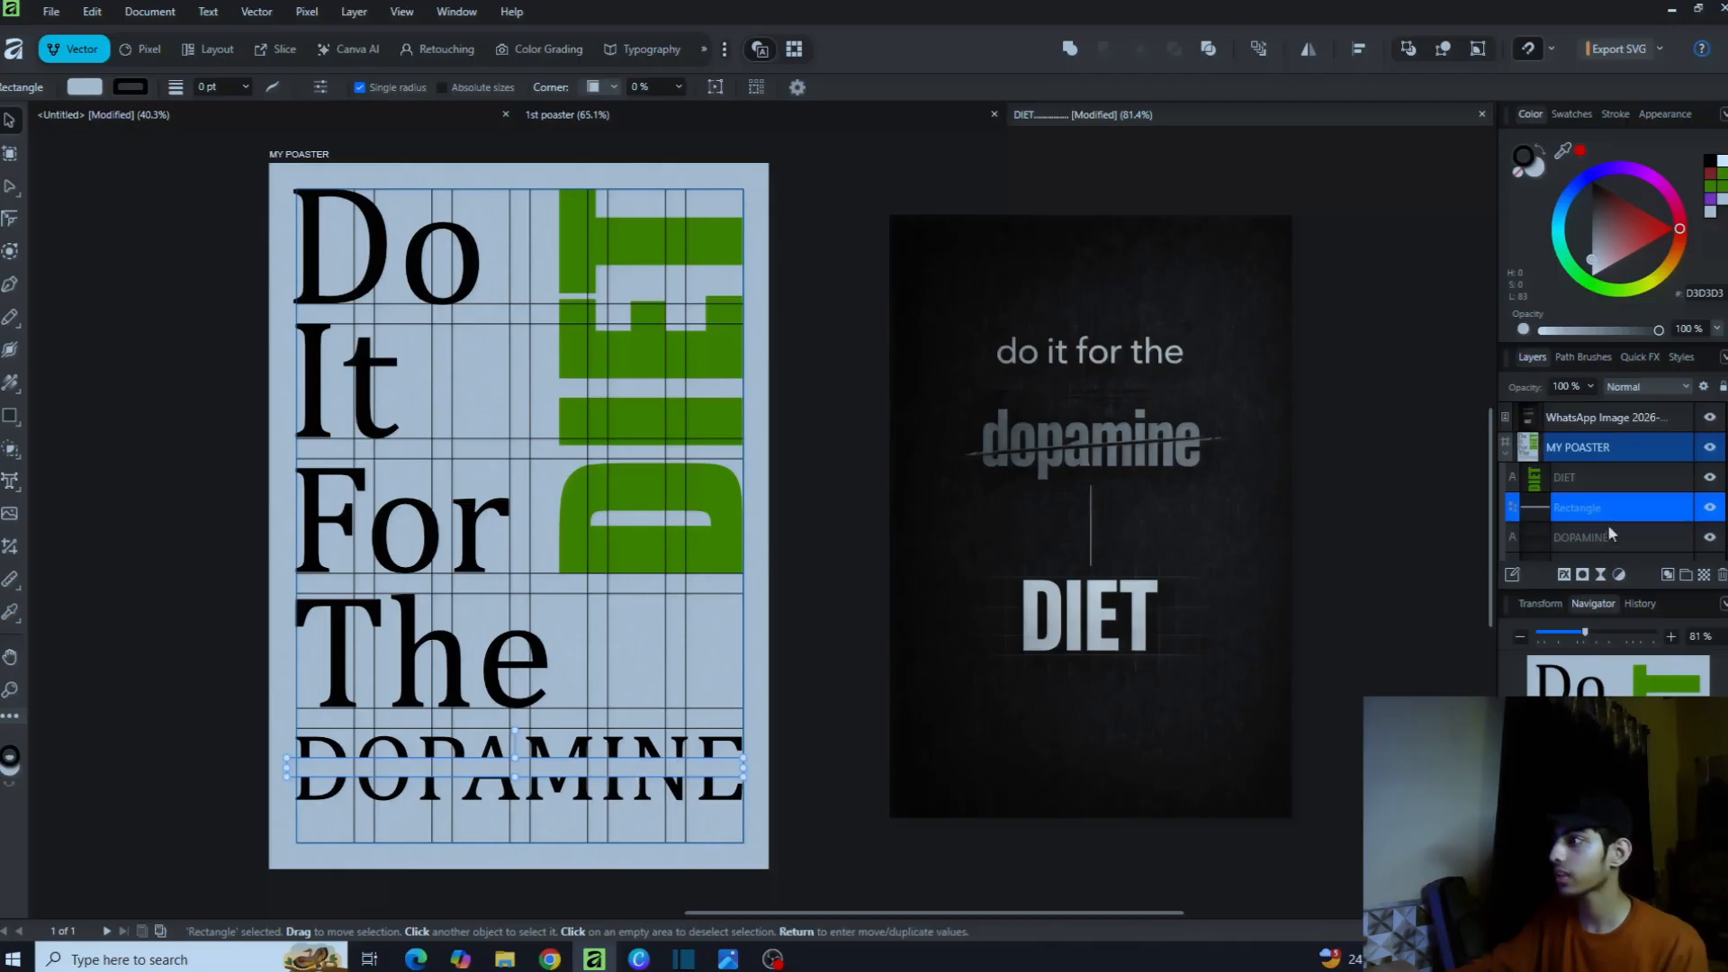
left_click_drag(1608, 508, 1598, 534)
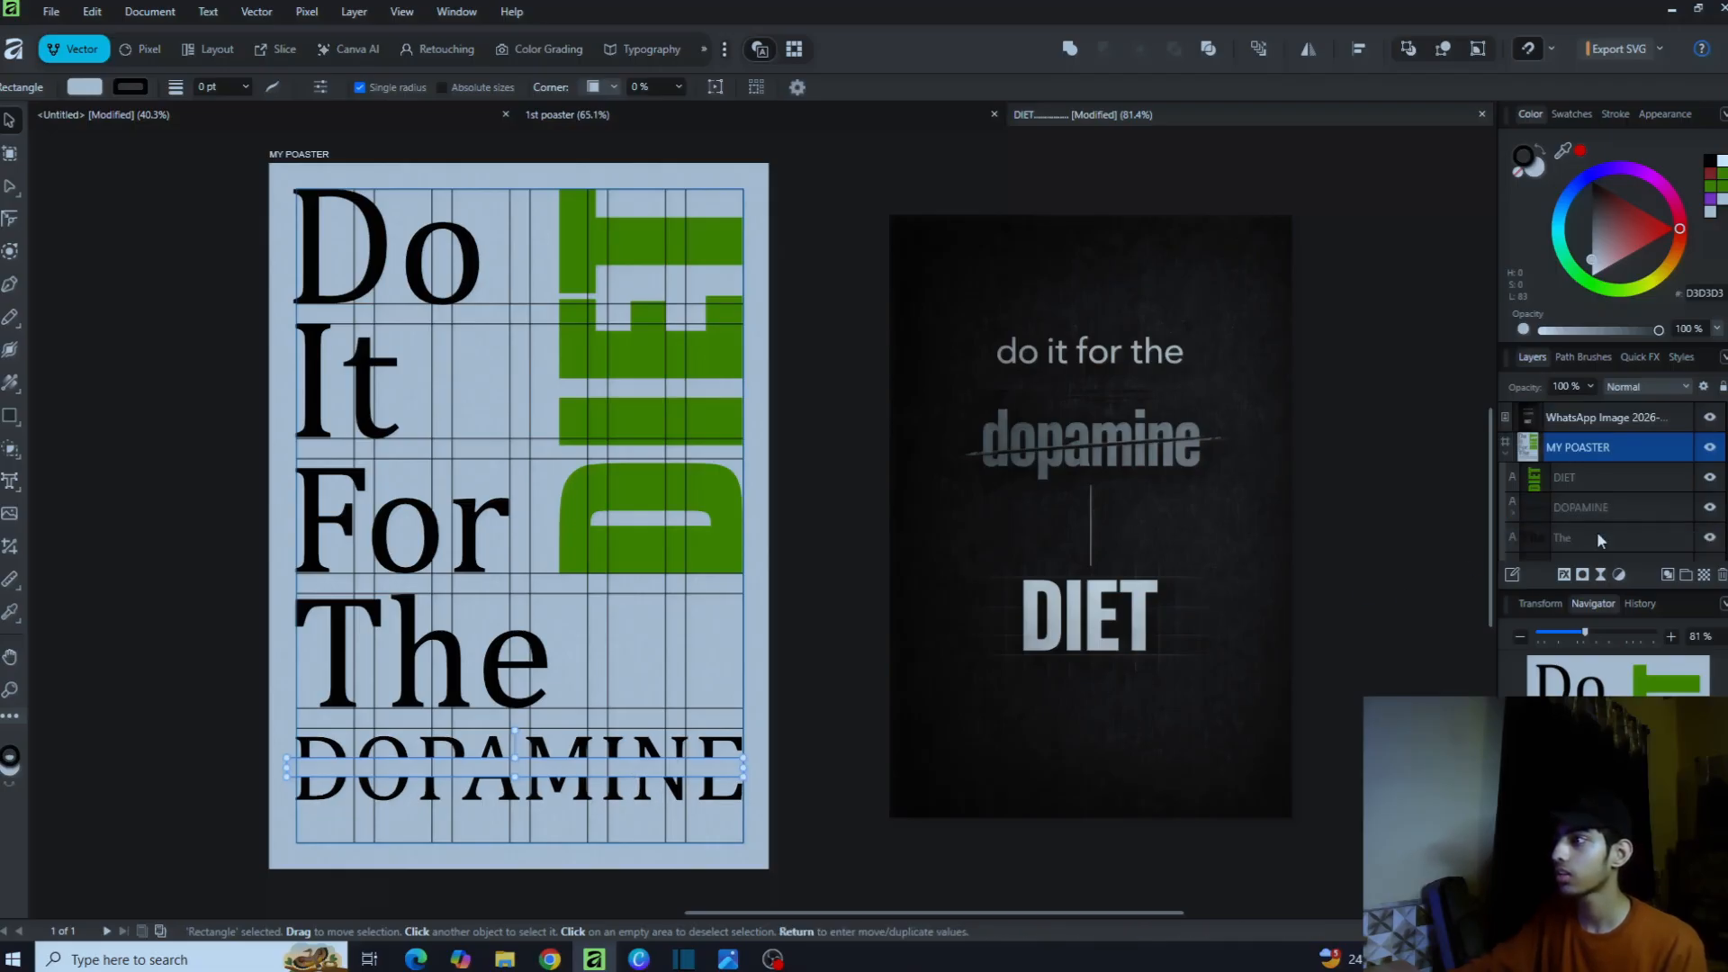
left_click(1511, 510)
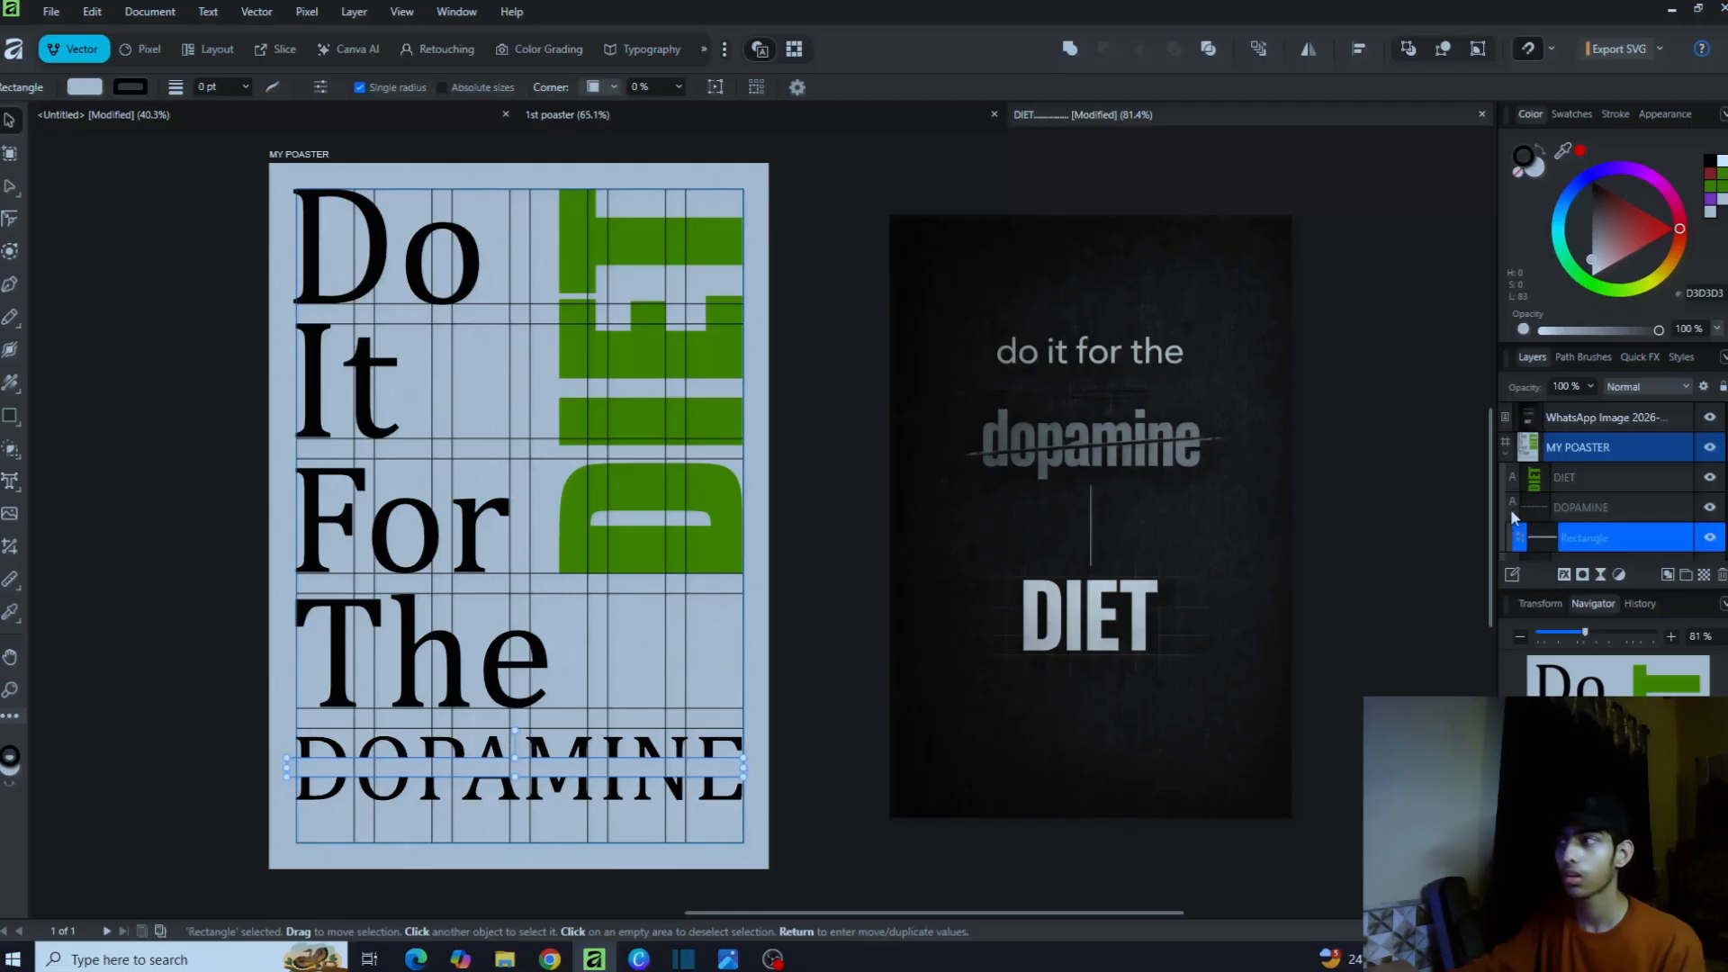
left_click_drag(1611, 542, 1604, 494)
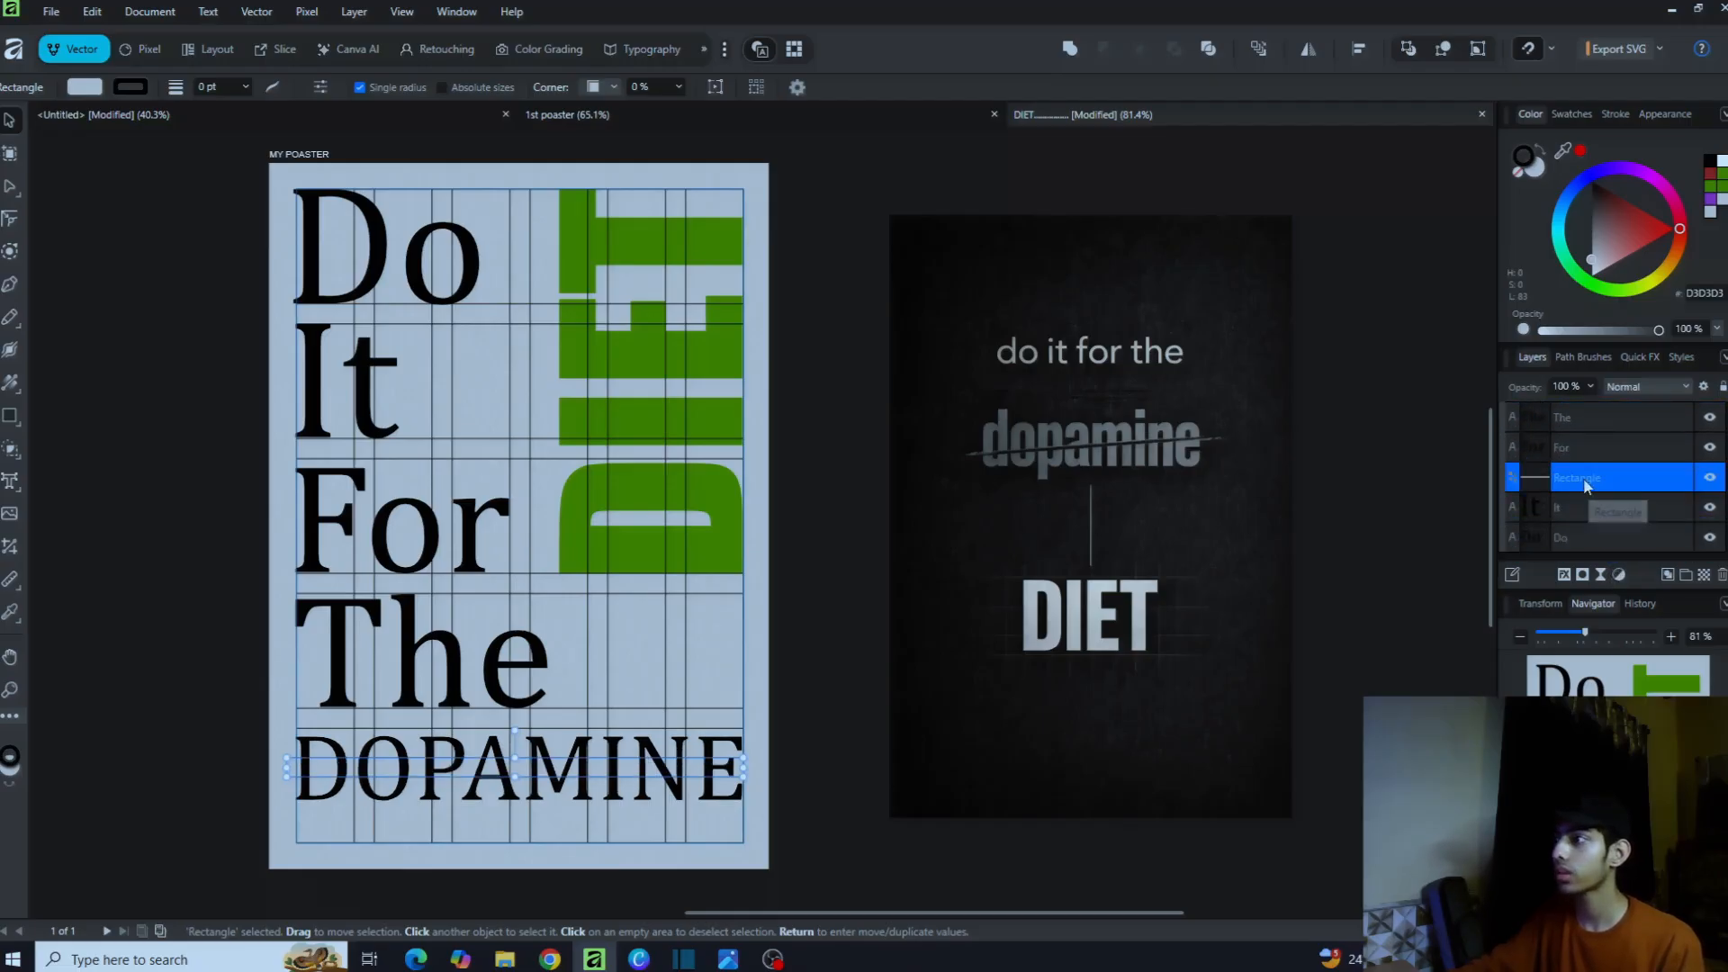
mouse_move(1586, 486)
left_mouse_down()
mouse_move(1589, 432)
mouse_move(1591, 506)
left_mouse_up()
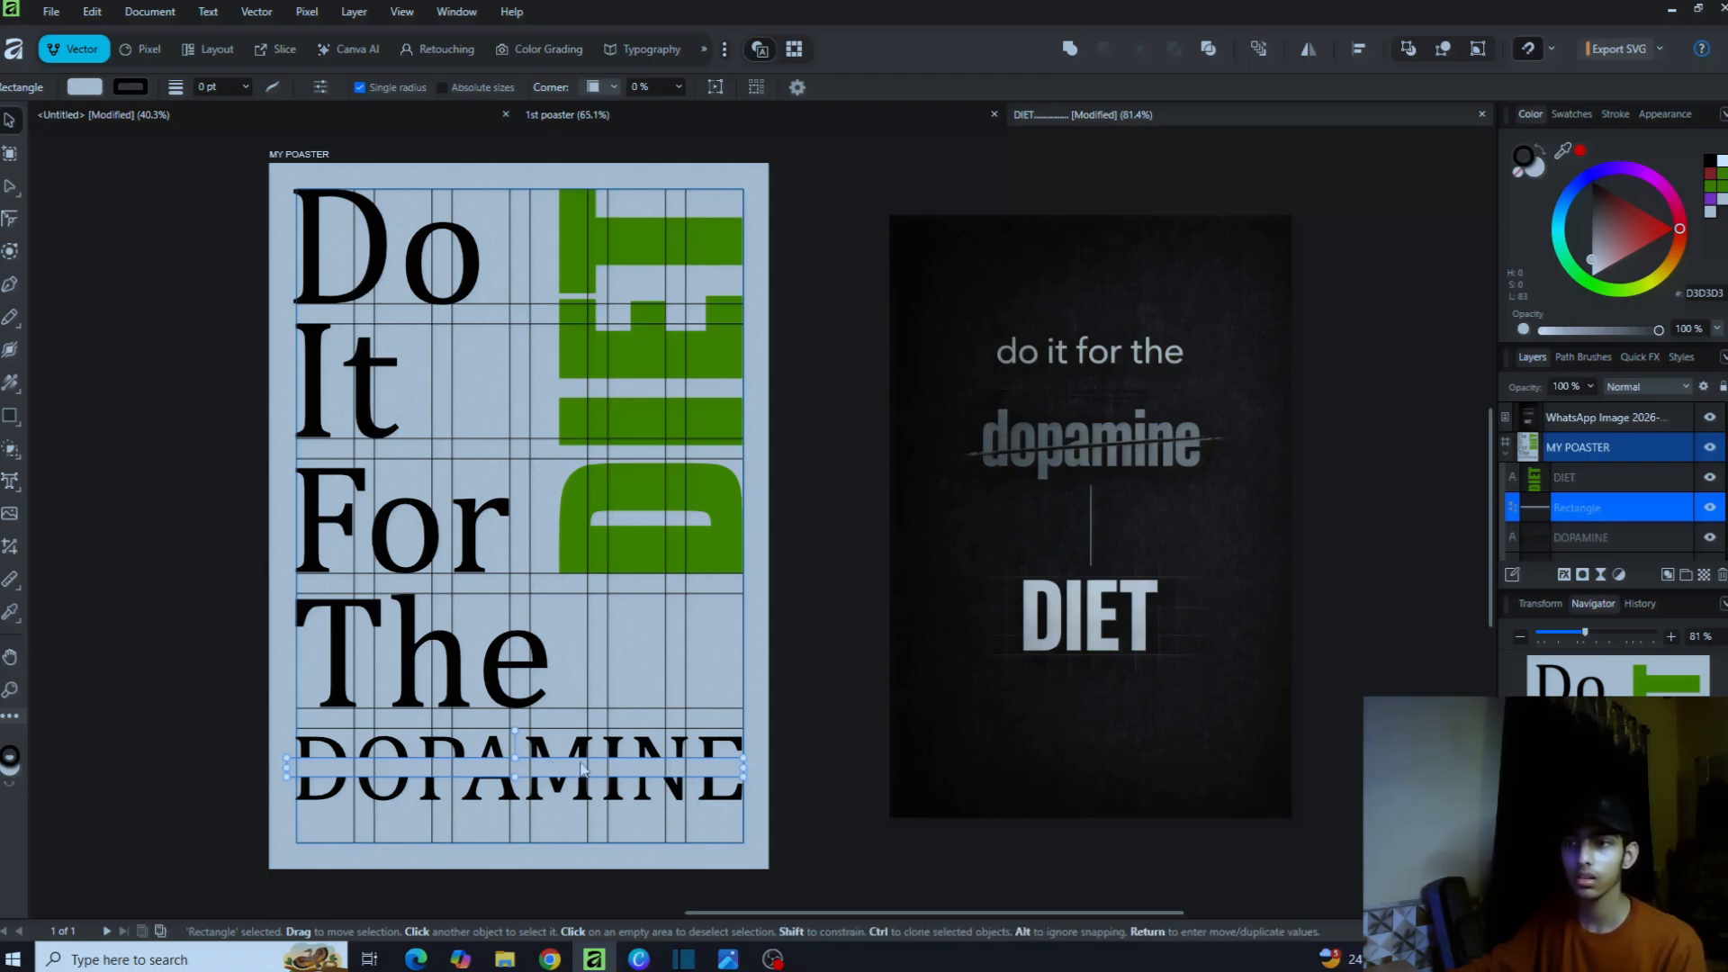
left_click(818, 728)
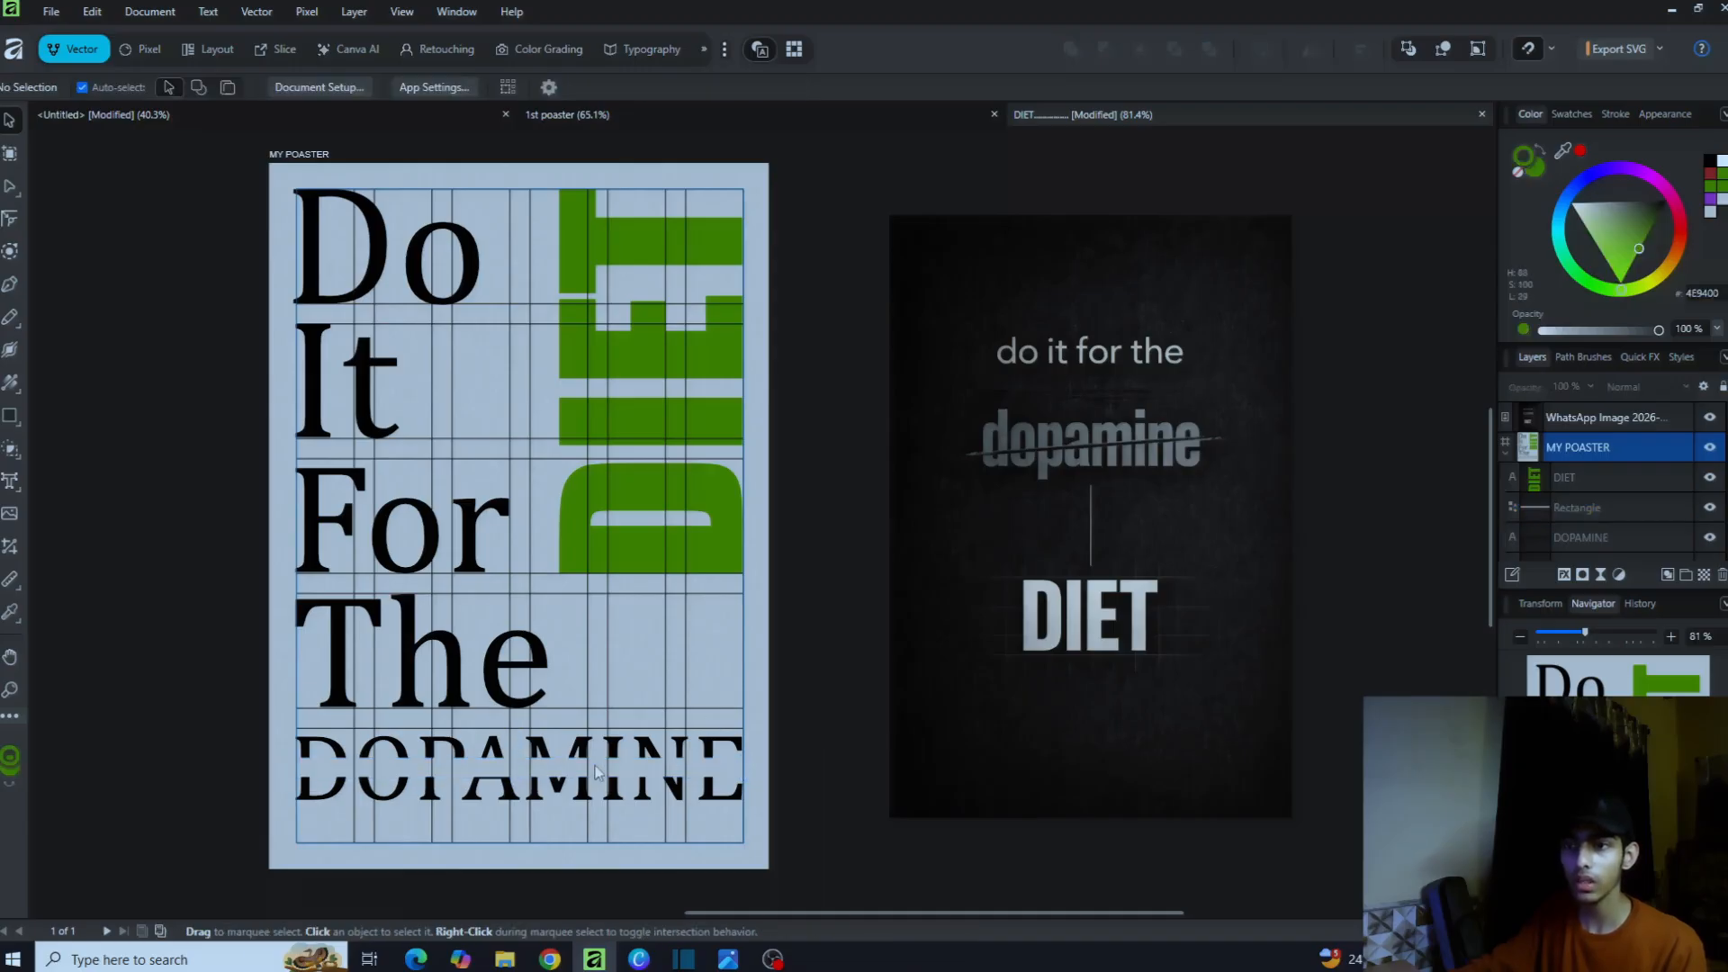
Step: Select the vertical DIET text and the strip across DOPAMINE to examine how each element sits on the guides
left_click(594, 508)
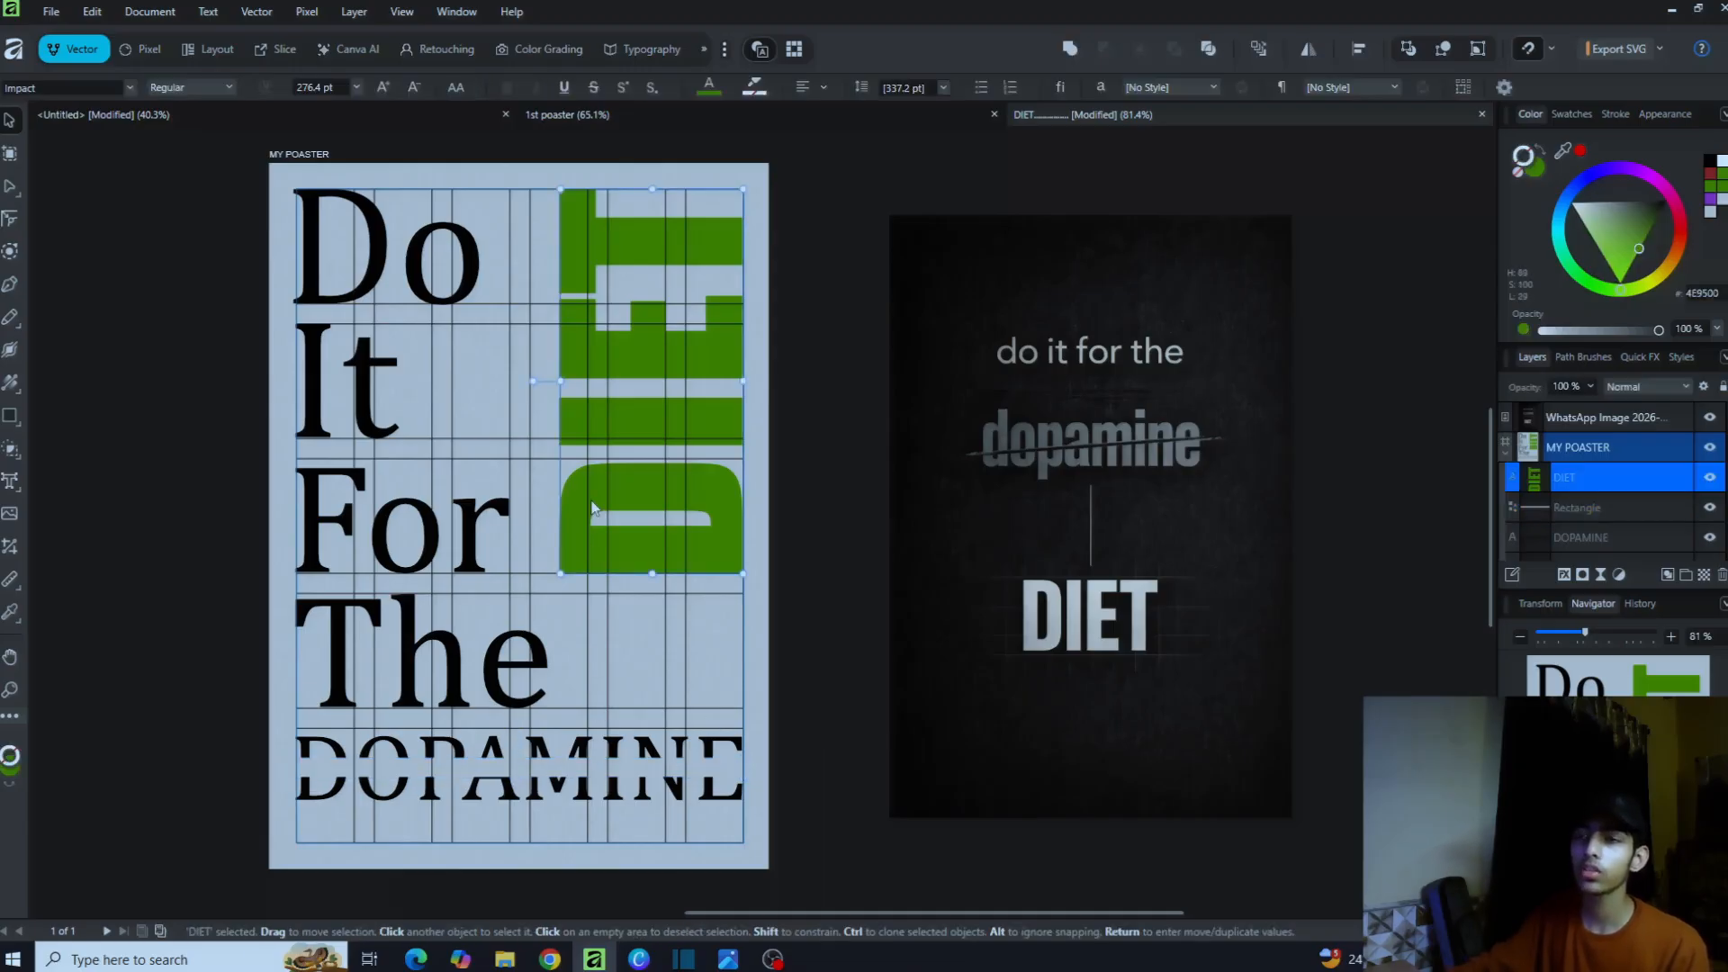
left_click_drag(638, 453, 638, 452)
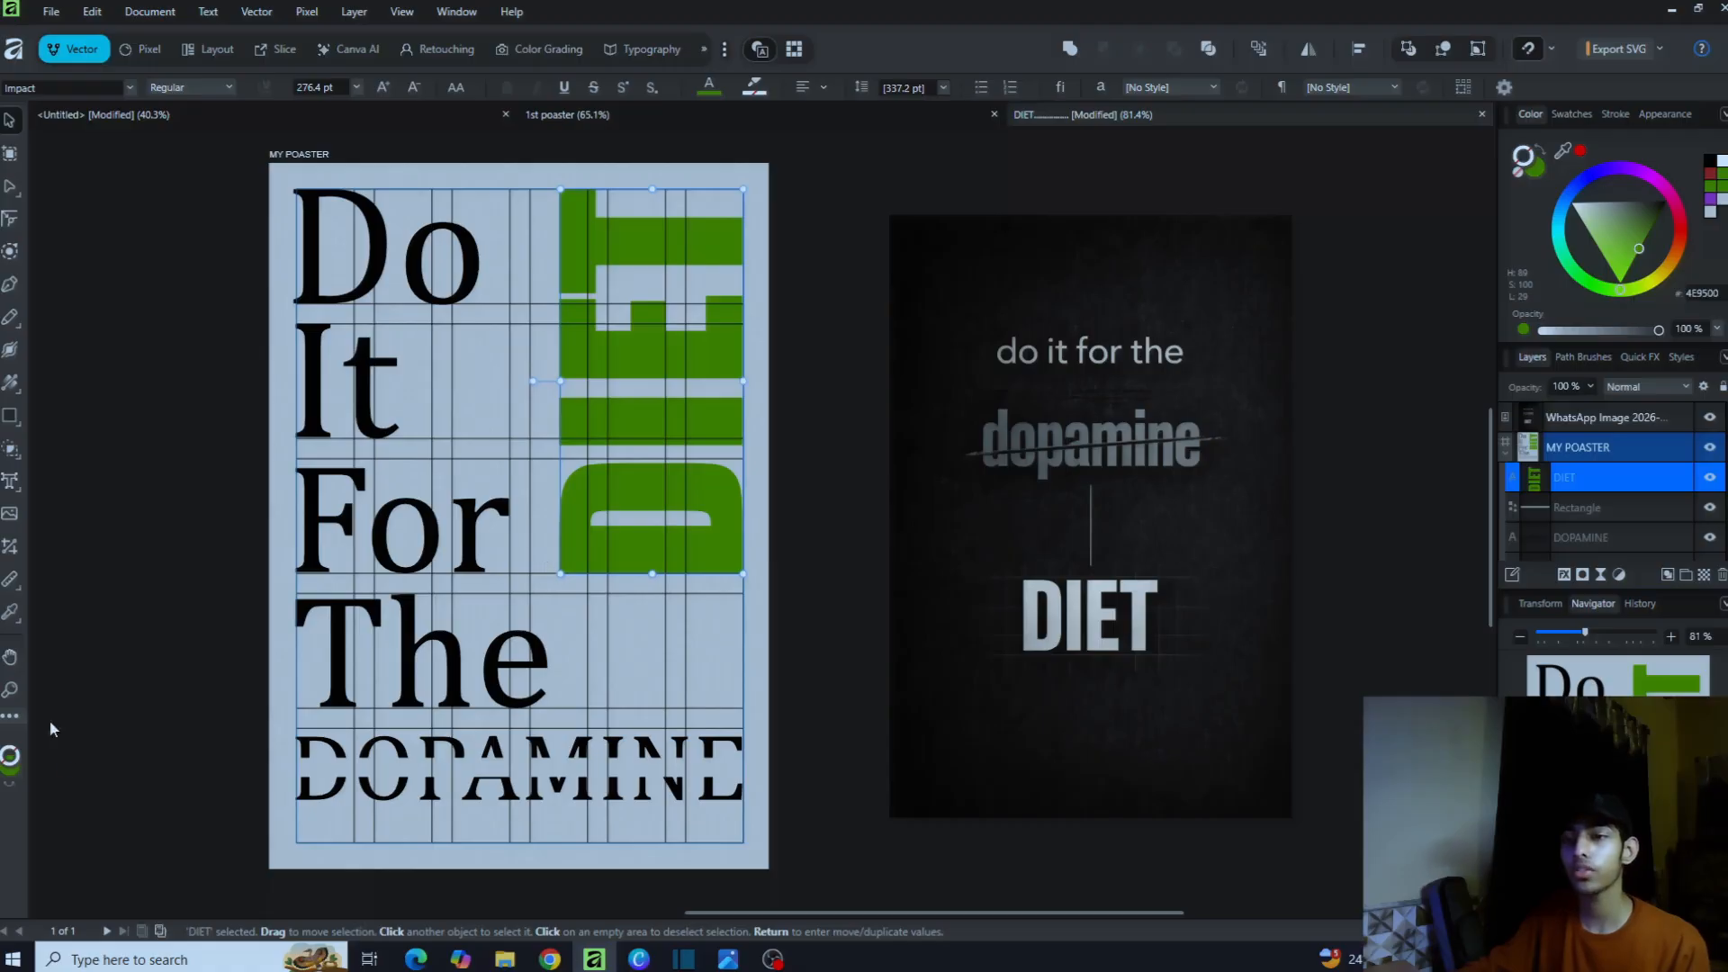
left_click(570, 779)
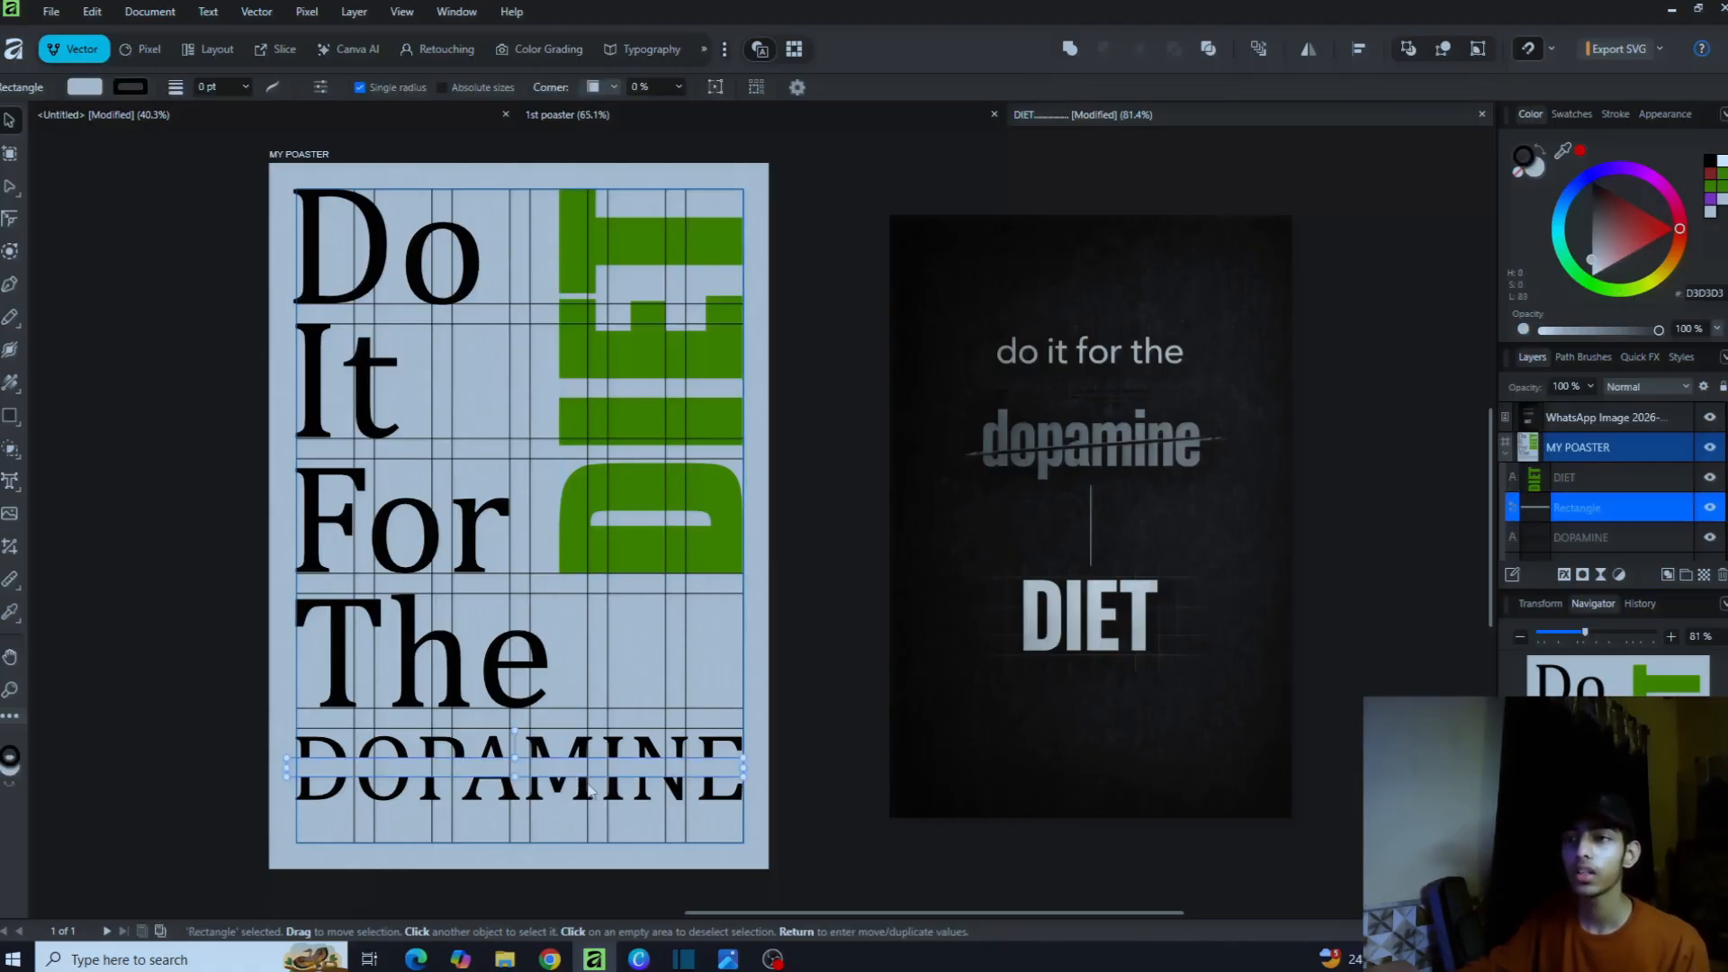
left_click(658, 473)
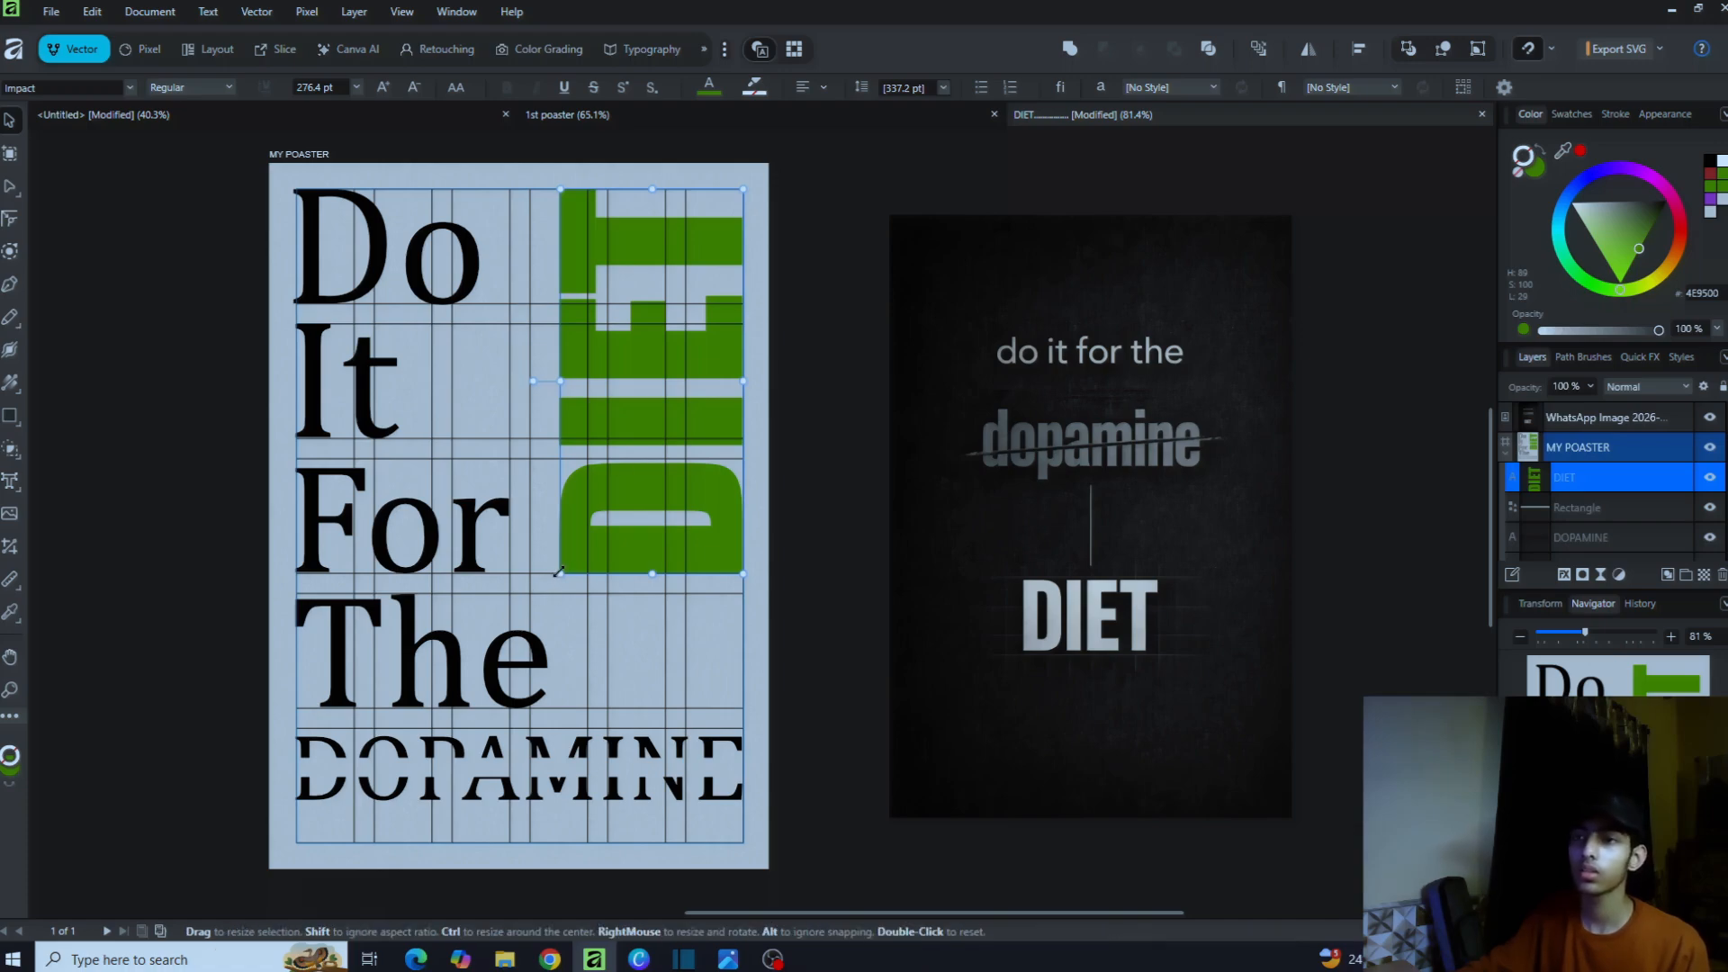
left_click_drag(558, 571, 564, 568)
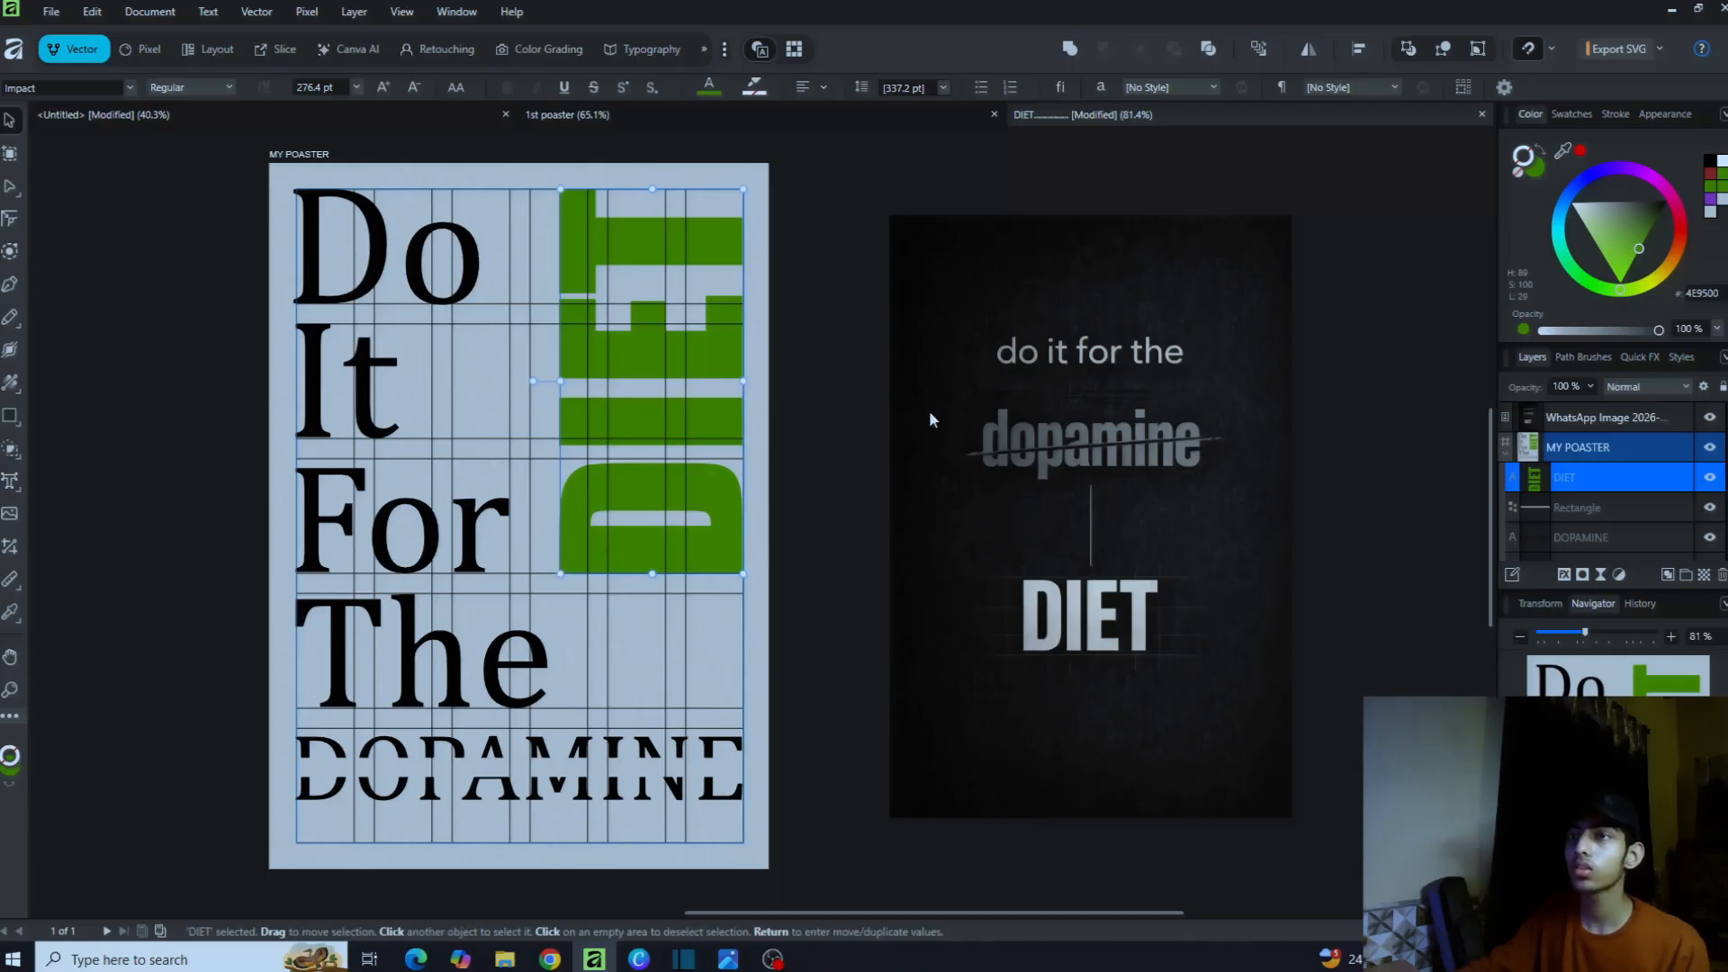
left_click(1660, 48)
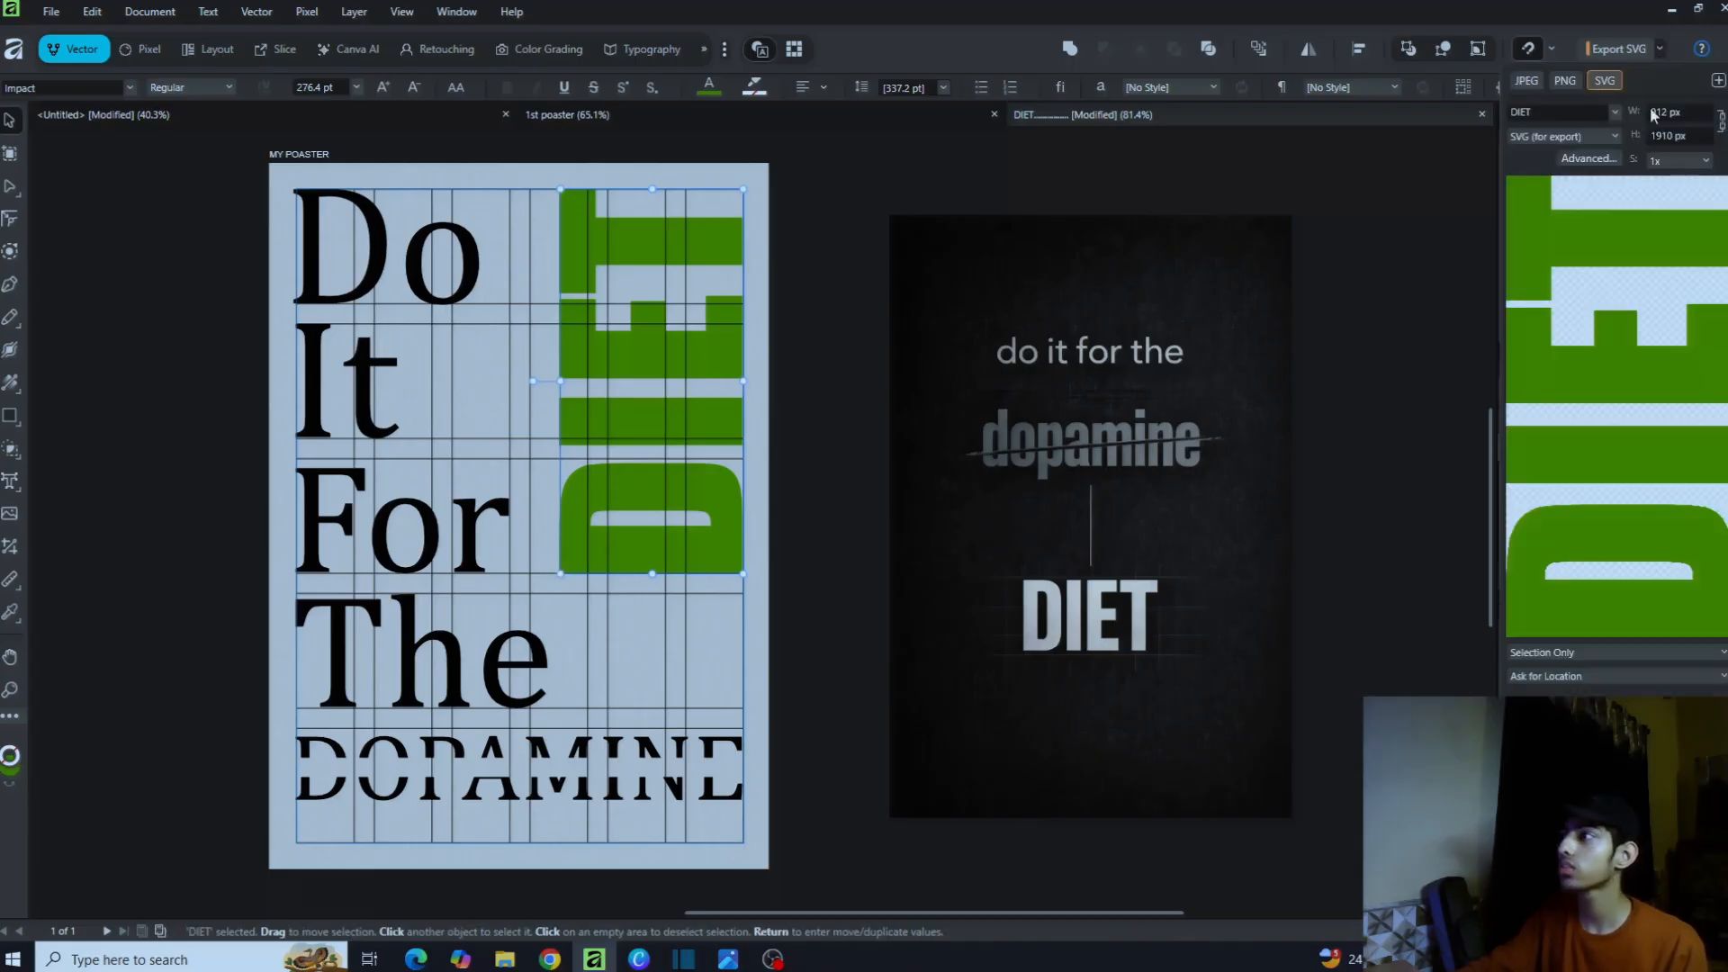
left_click(767, 210)
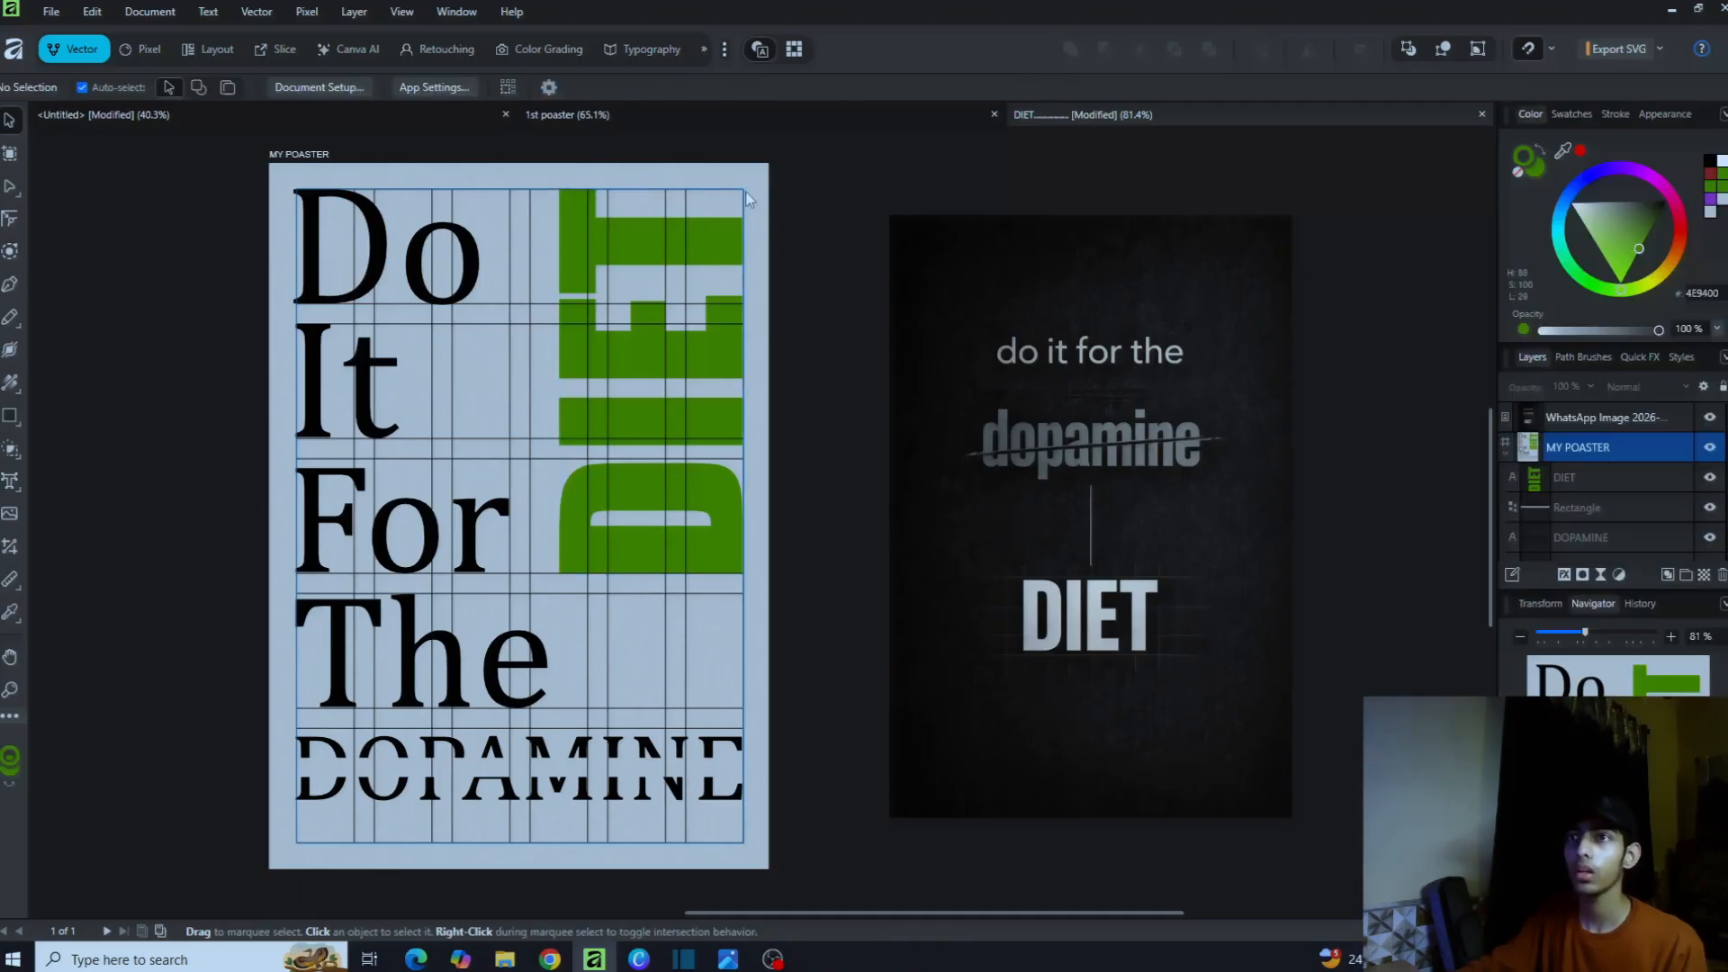
left_click(745, 191)
left_click(765, 194)
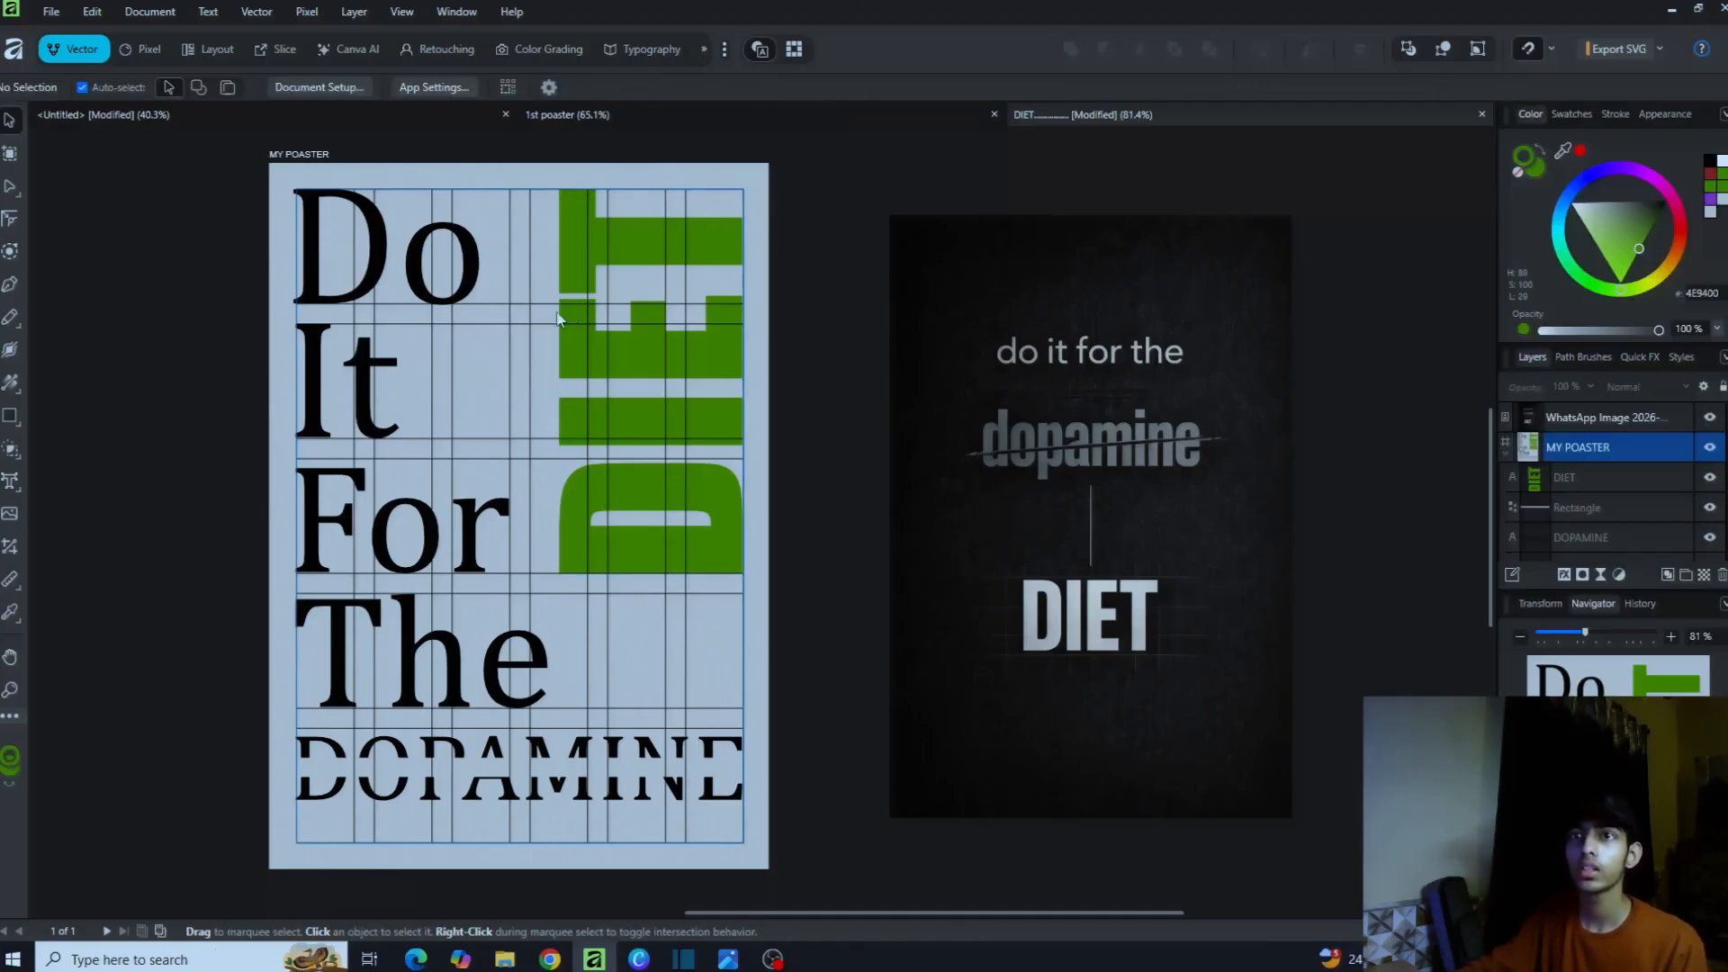
Step: Select the word Do and the vertical DIET text in turn, and show the DIET text's stroke and fill appearance
left_click(395, 236)
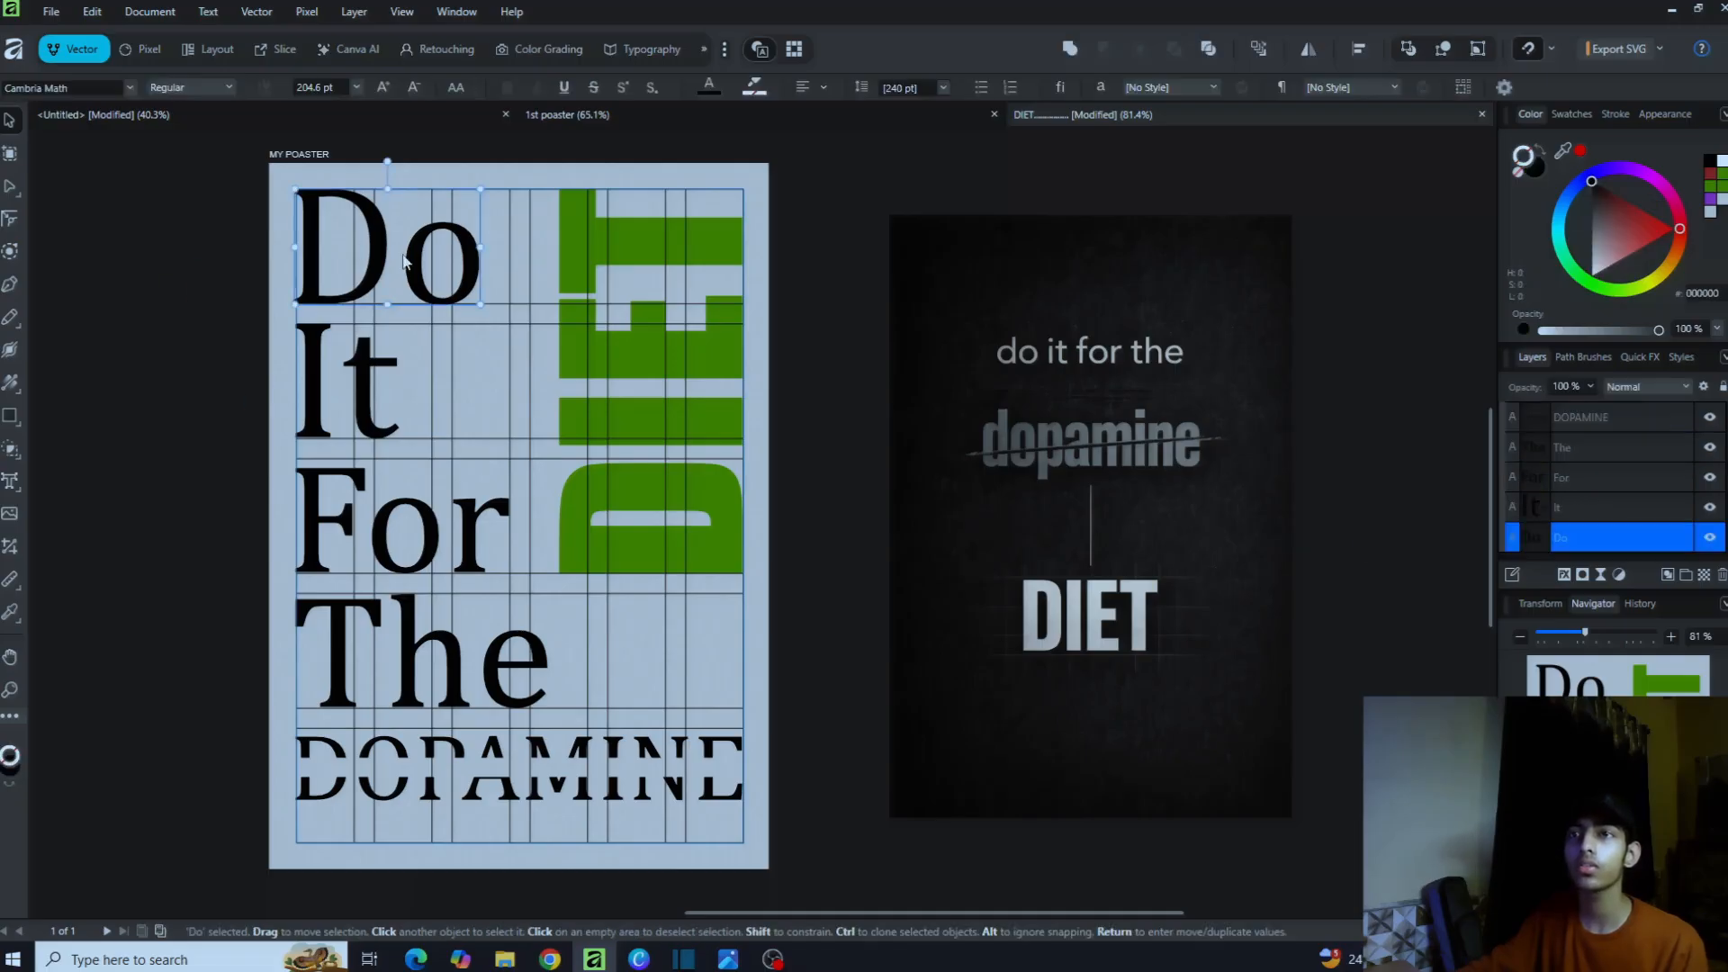
left_click(755, 205)
left_click(321, 276)
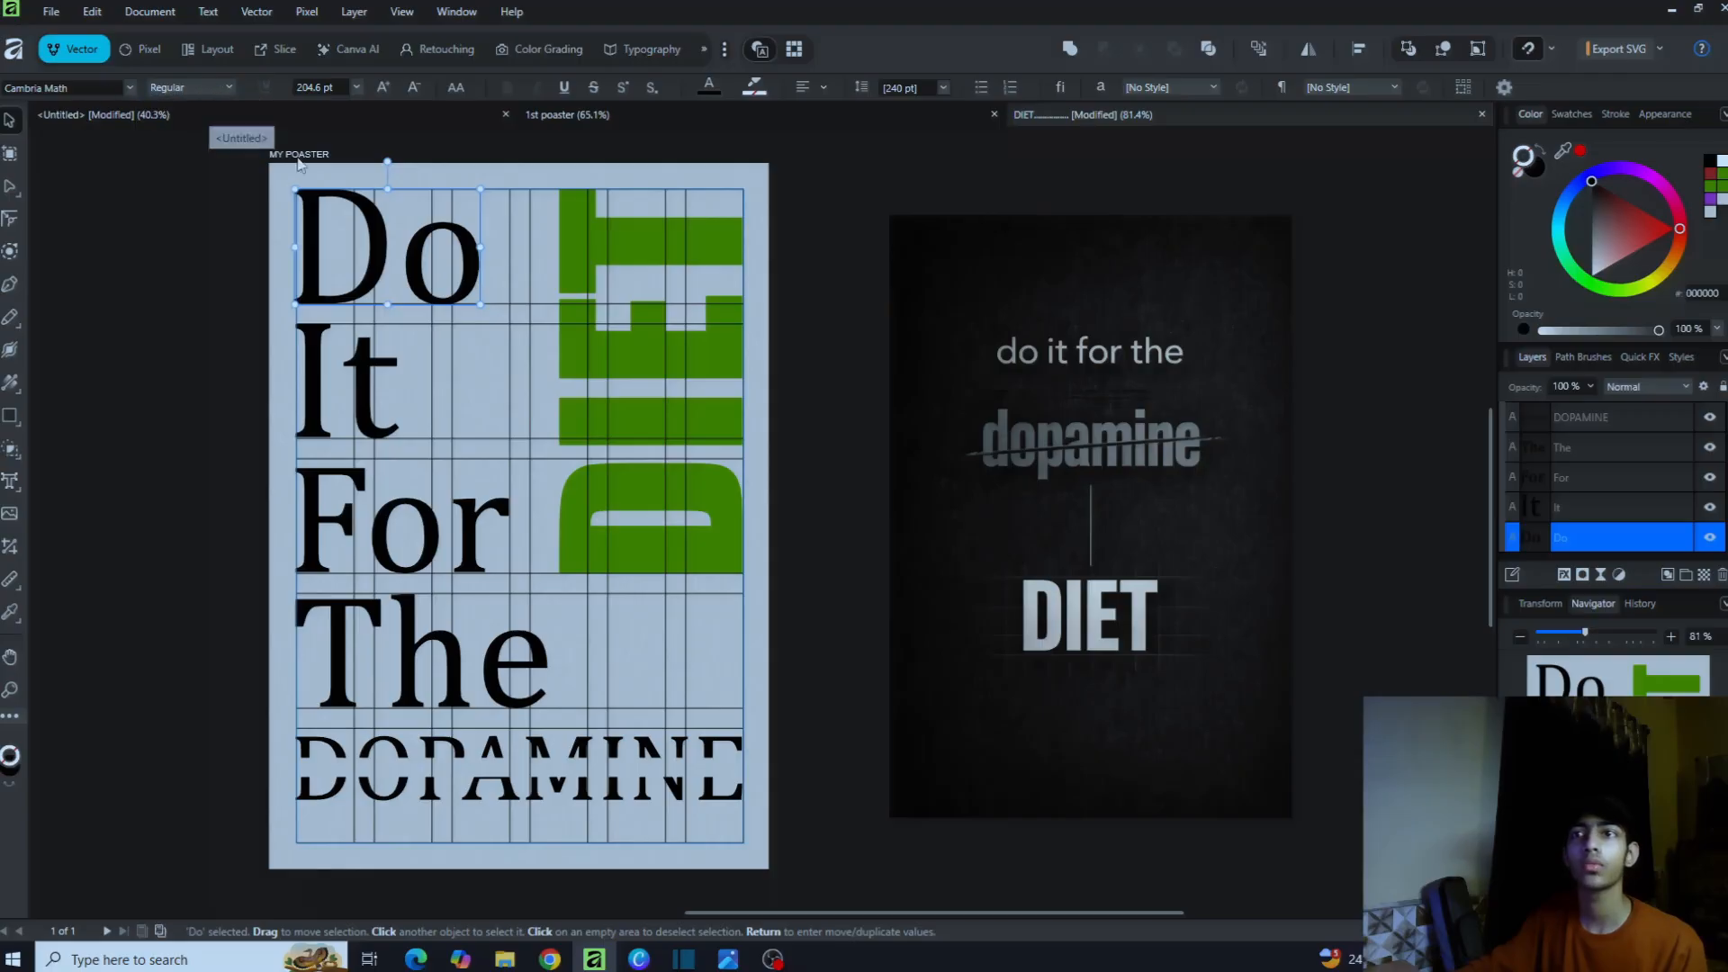
left_click(625, 312)
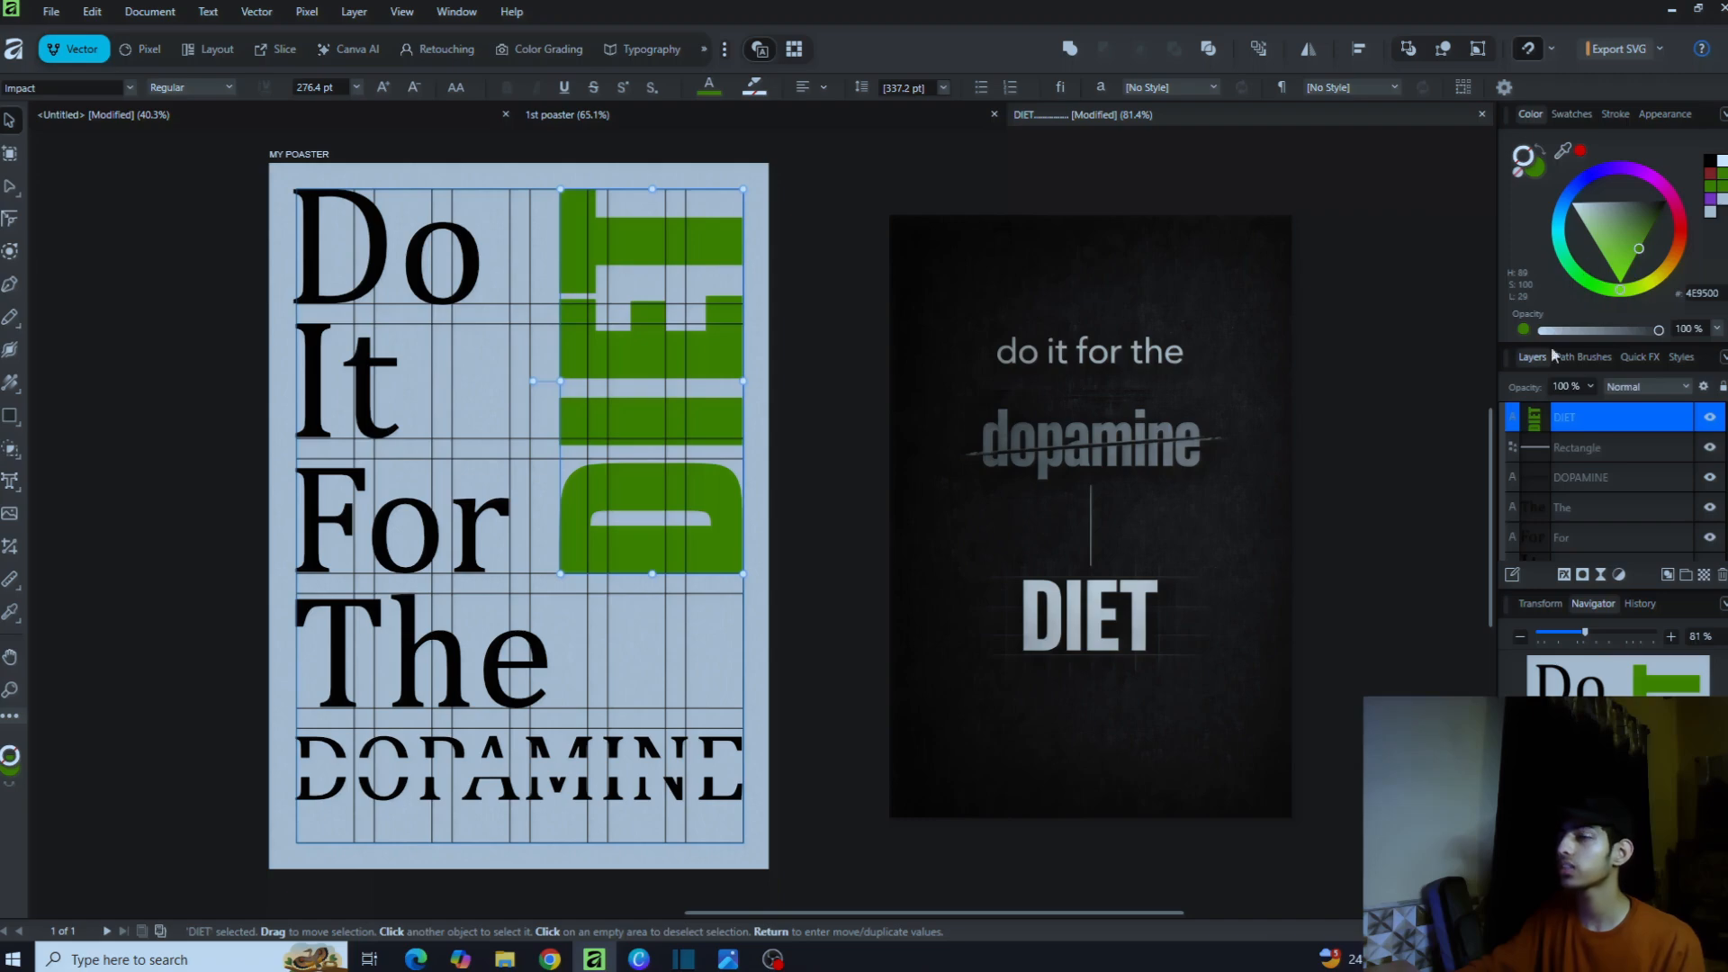
left_click(1640, 115)
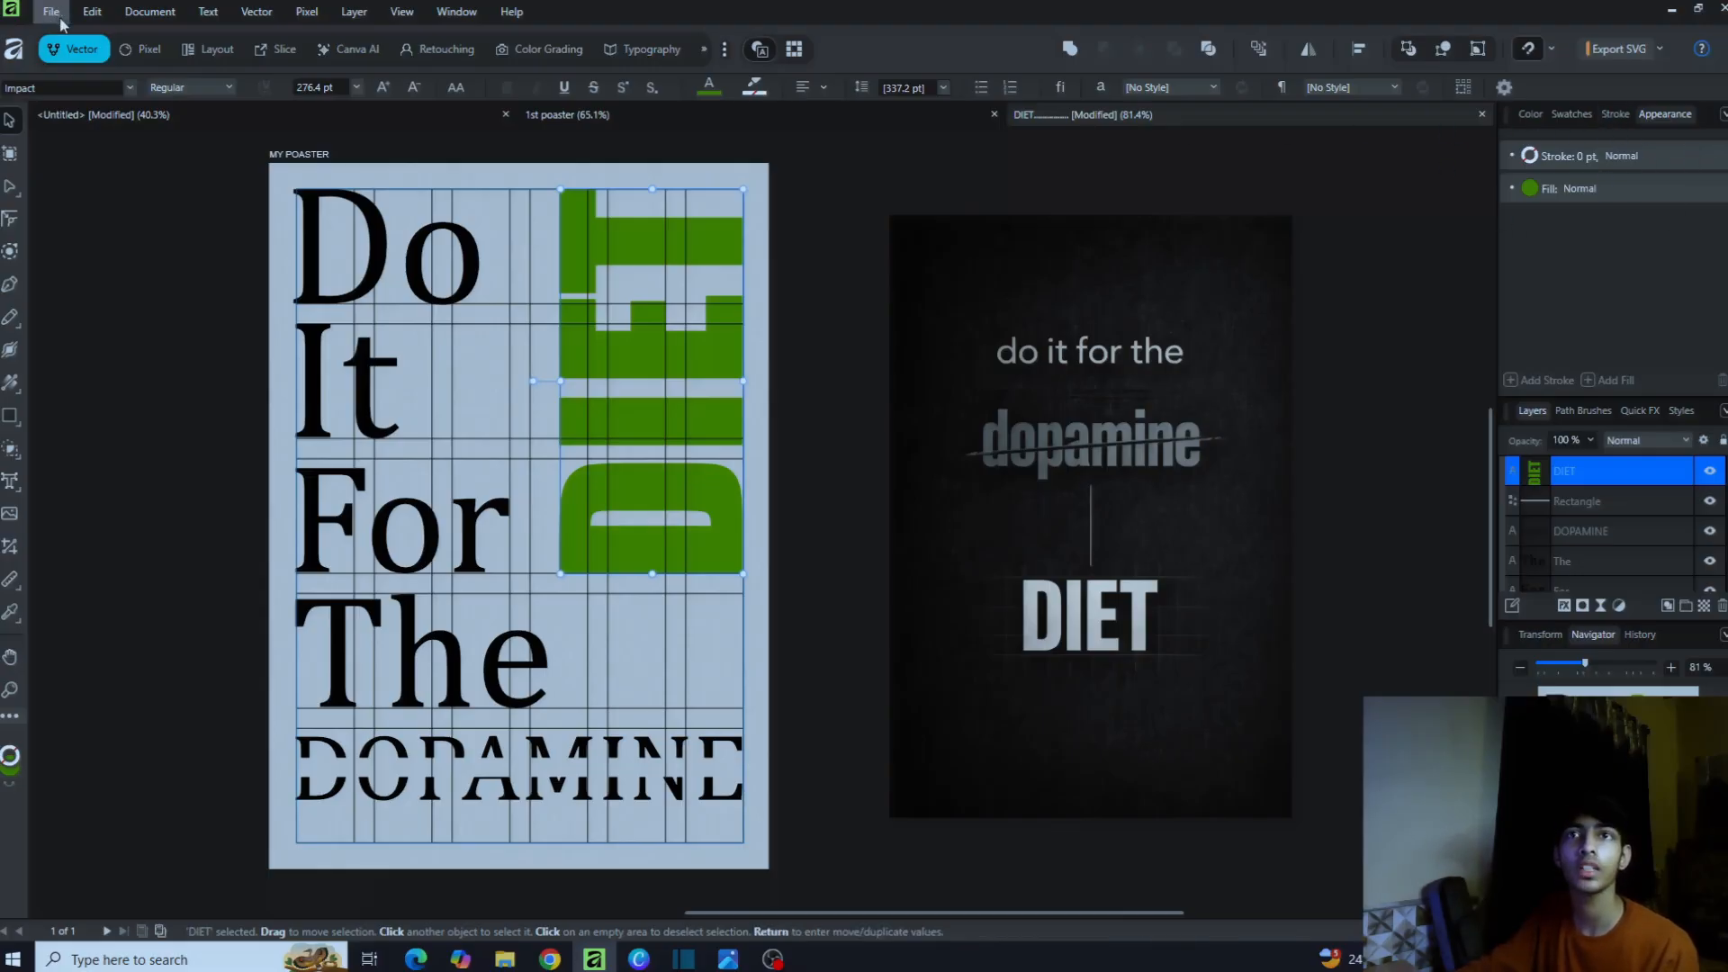
Step: Open the recent file STEAL & DESIGN -FESTIVAL OF IDEAS.af, examine the letters F, E and S, and close the document
left_click(18, 53)
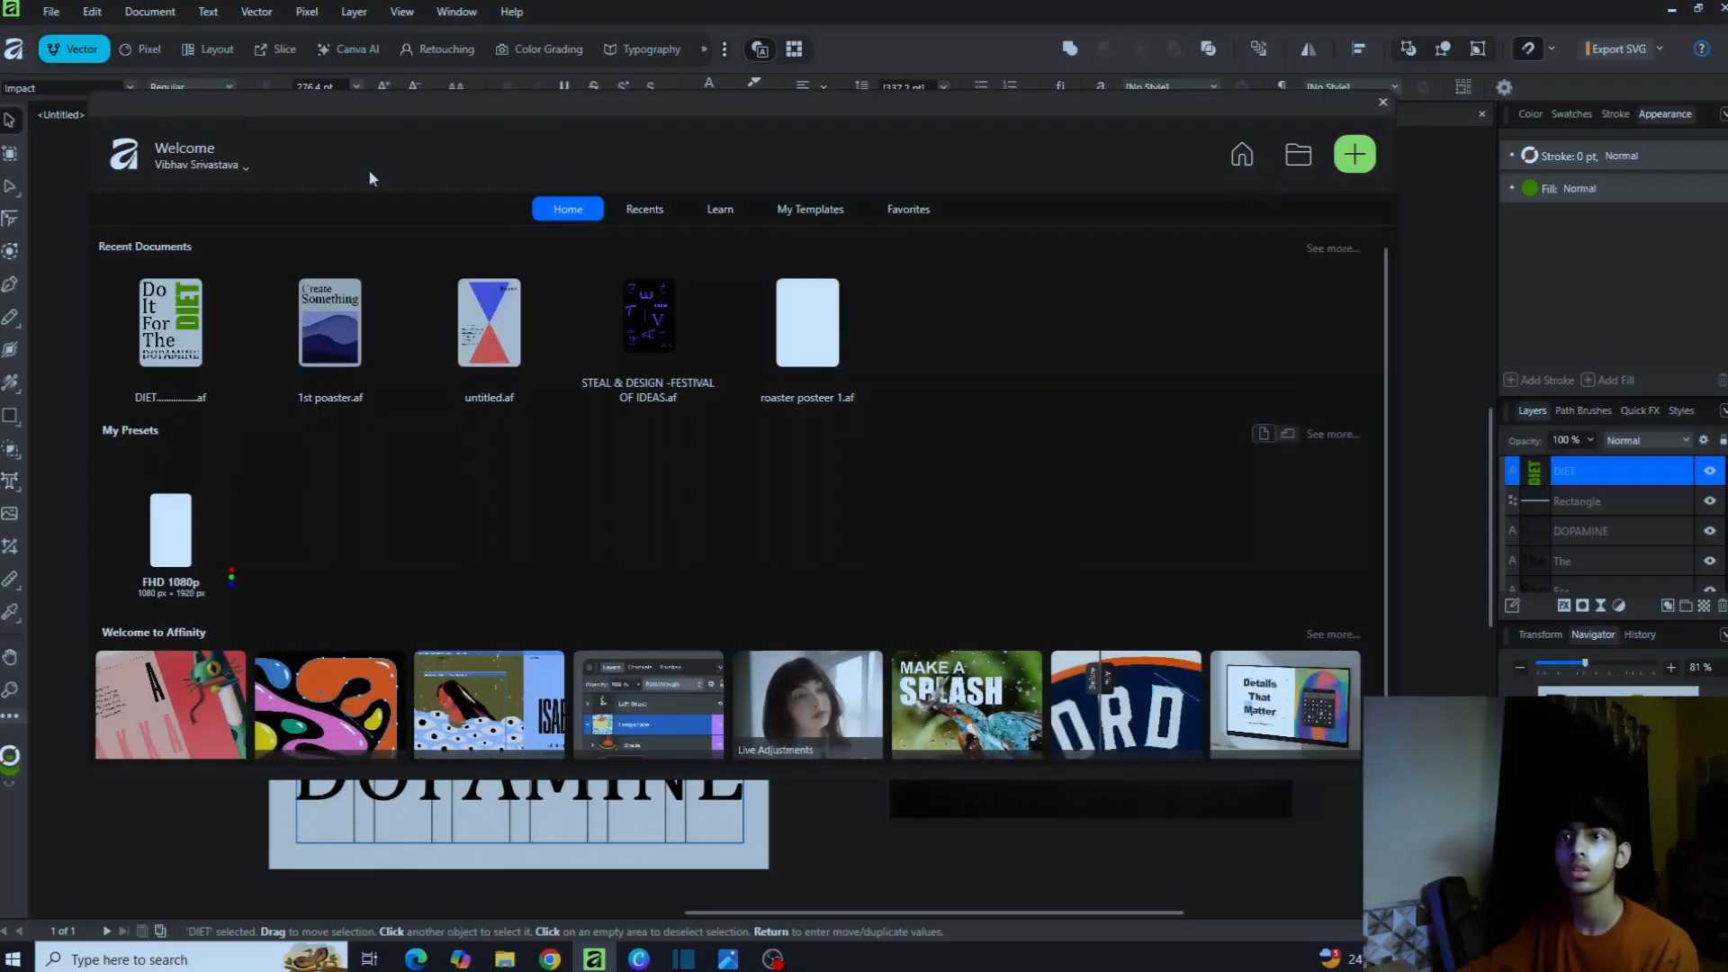
left_click(640, 349)
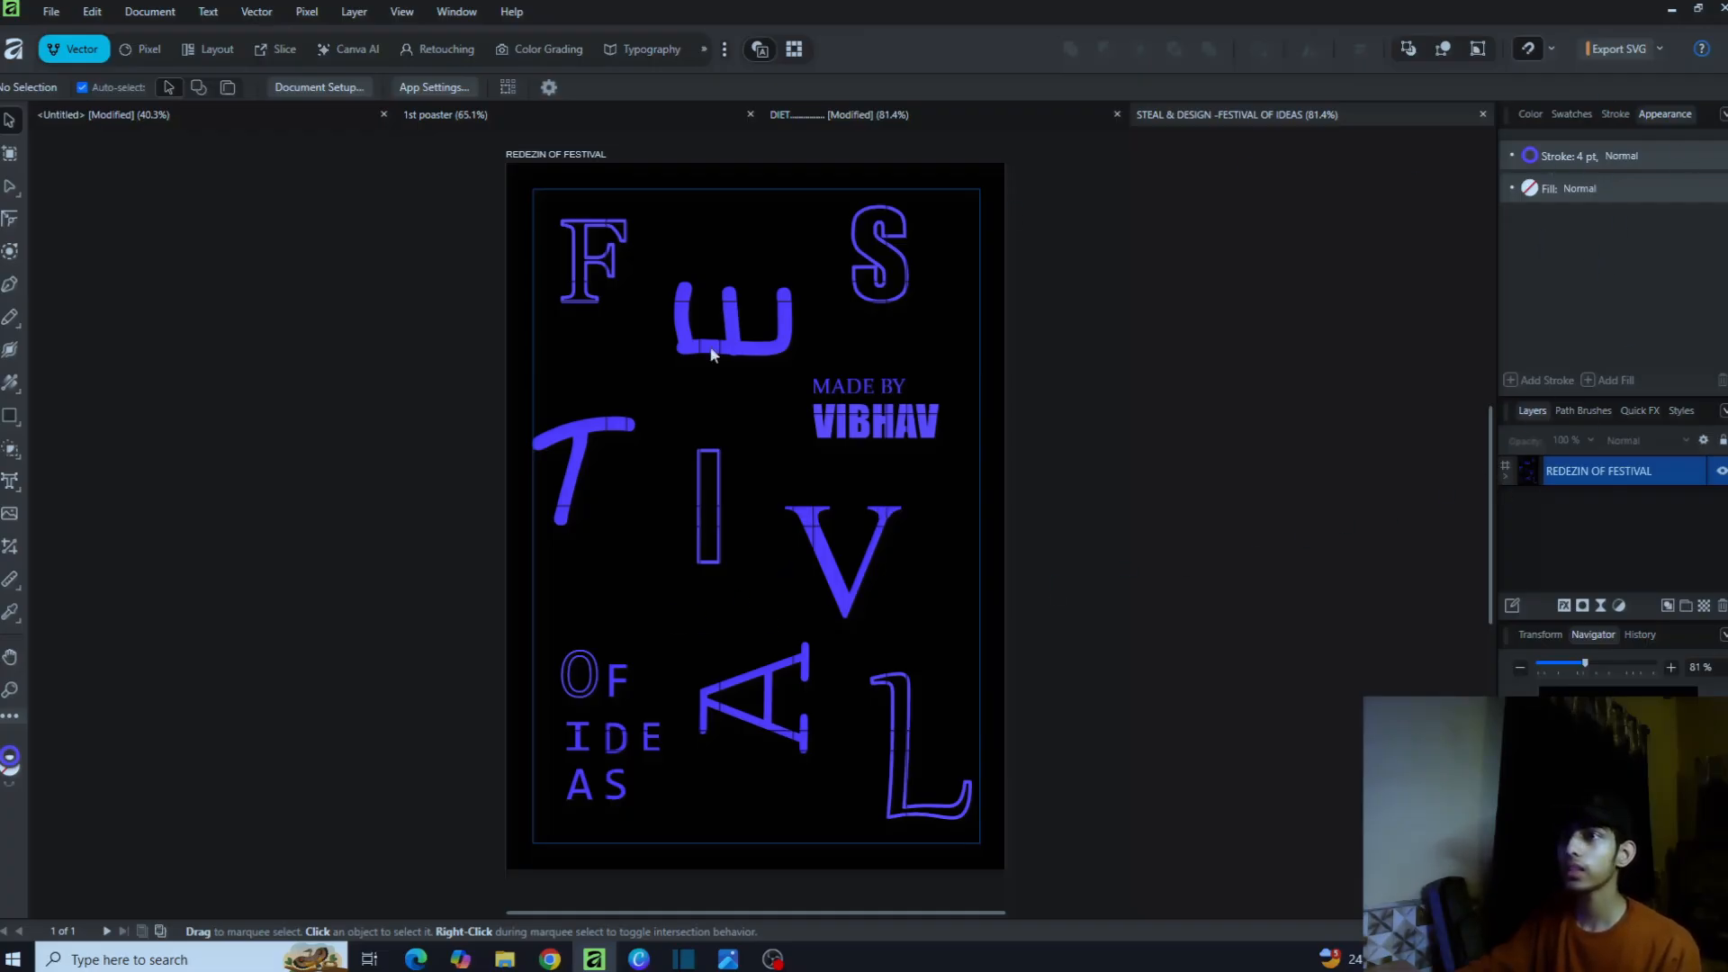
left_click(569, 263)
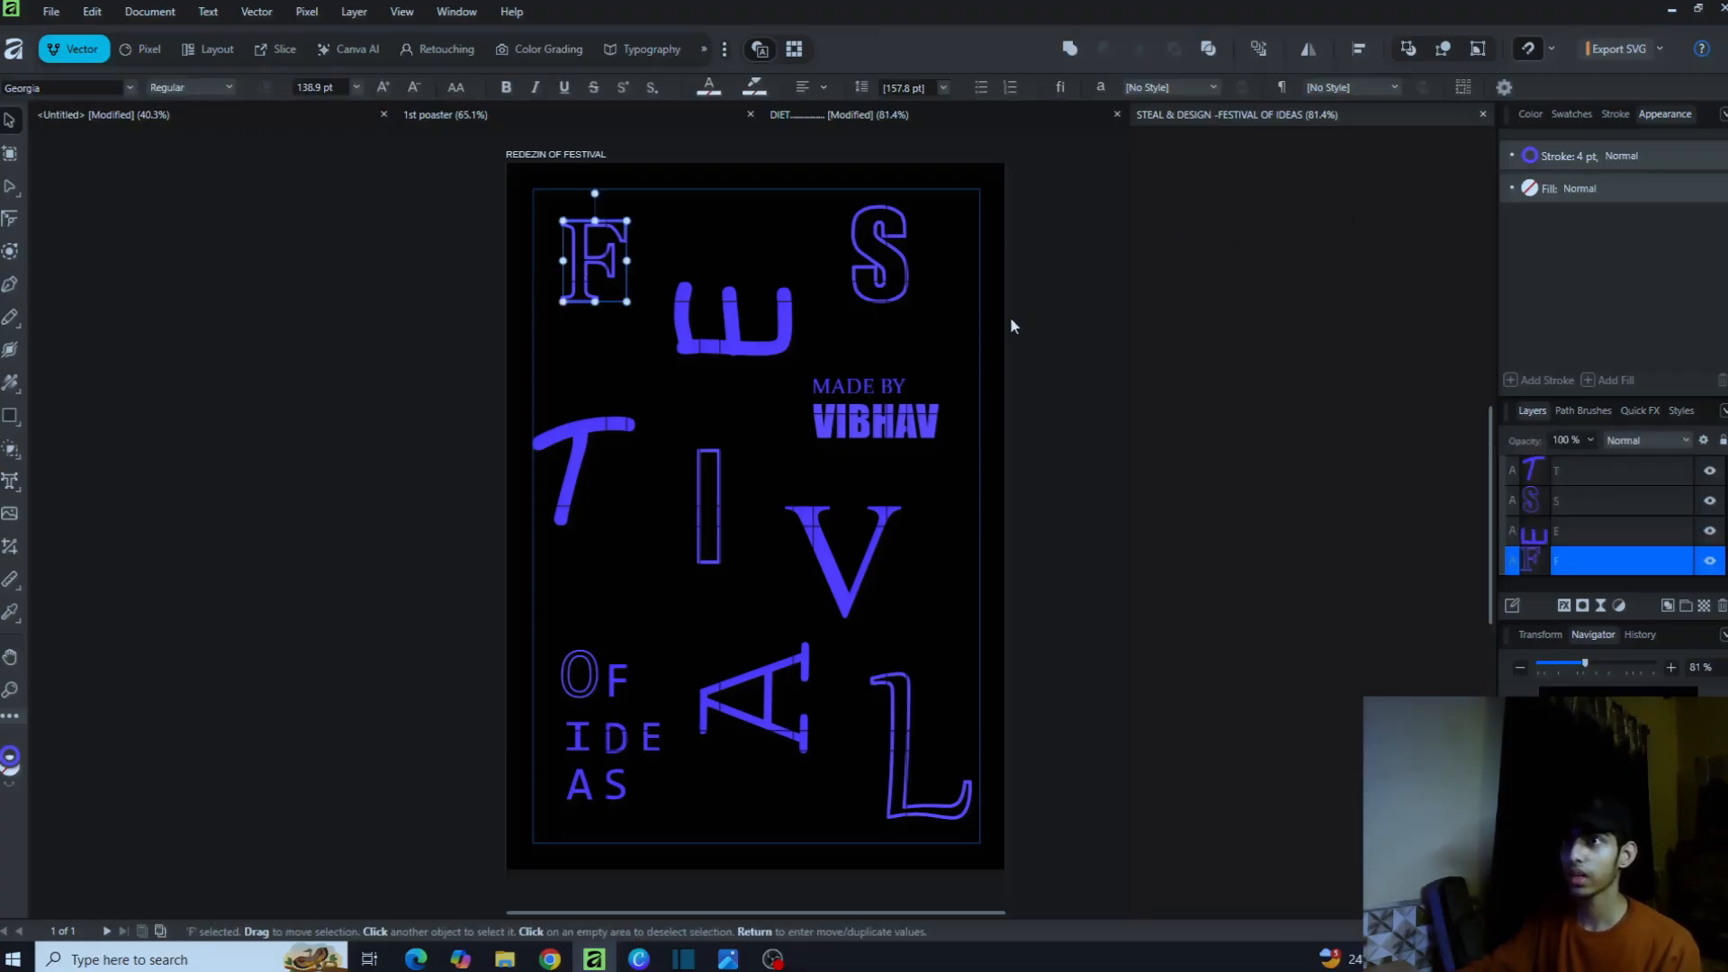
left_click(740, 353)
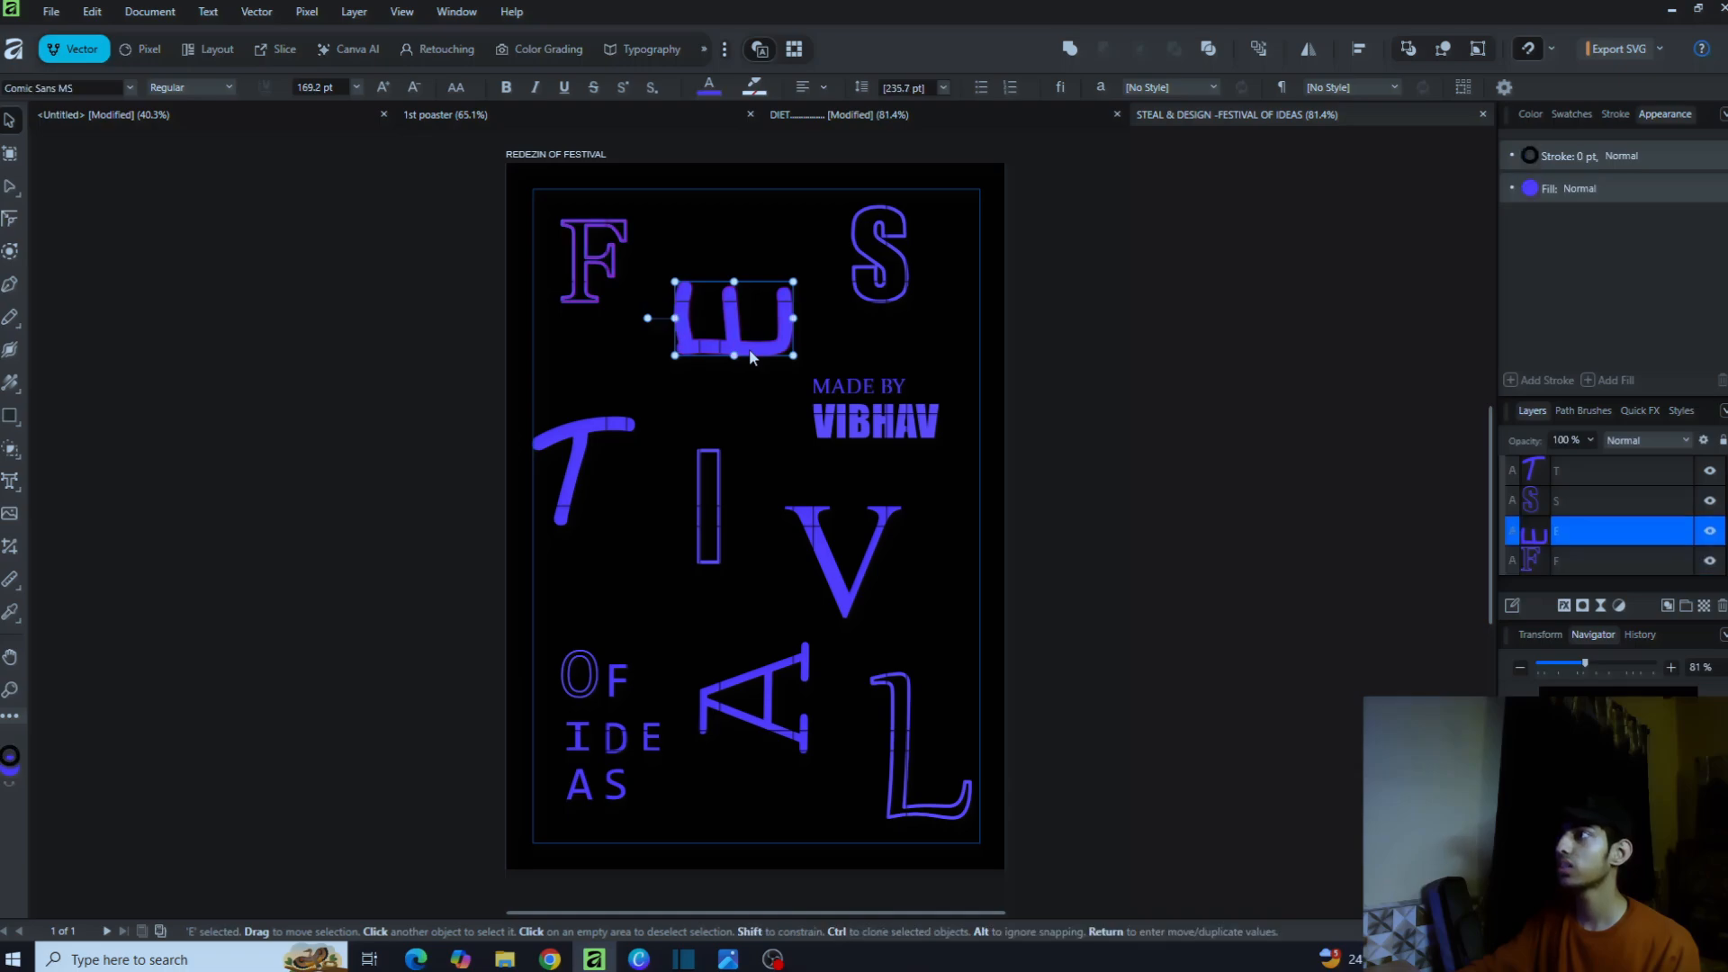
left_click(888, 265)
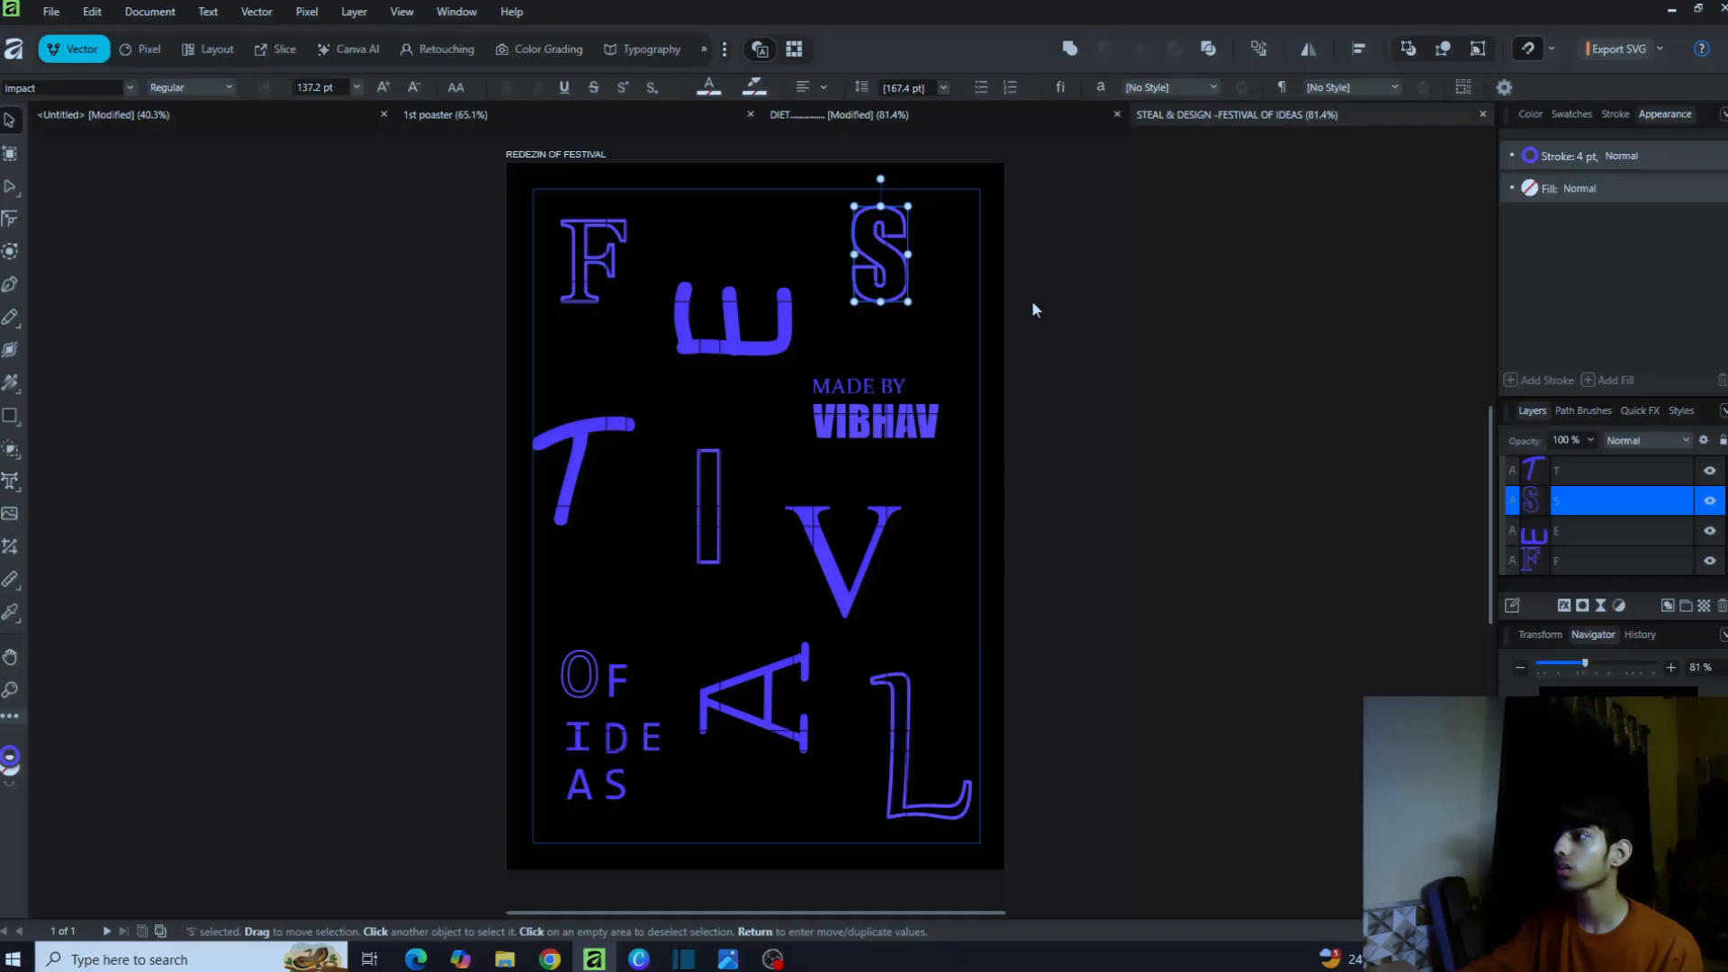
left_click(955, 219)
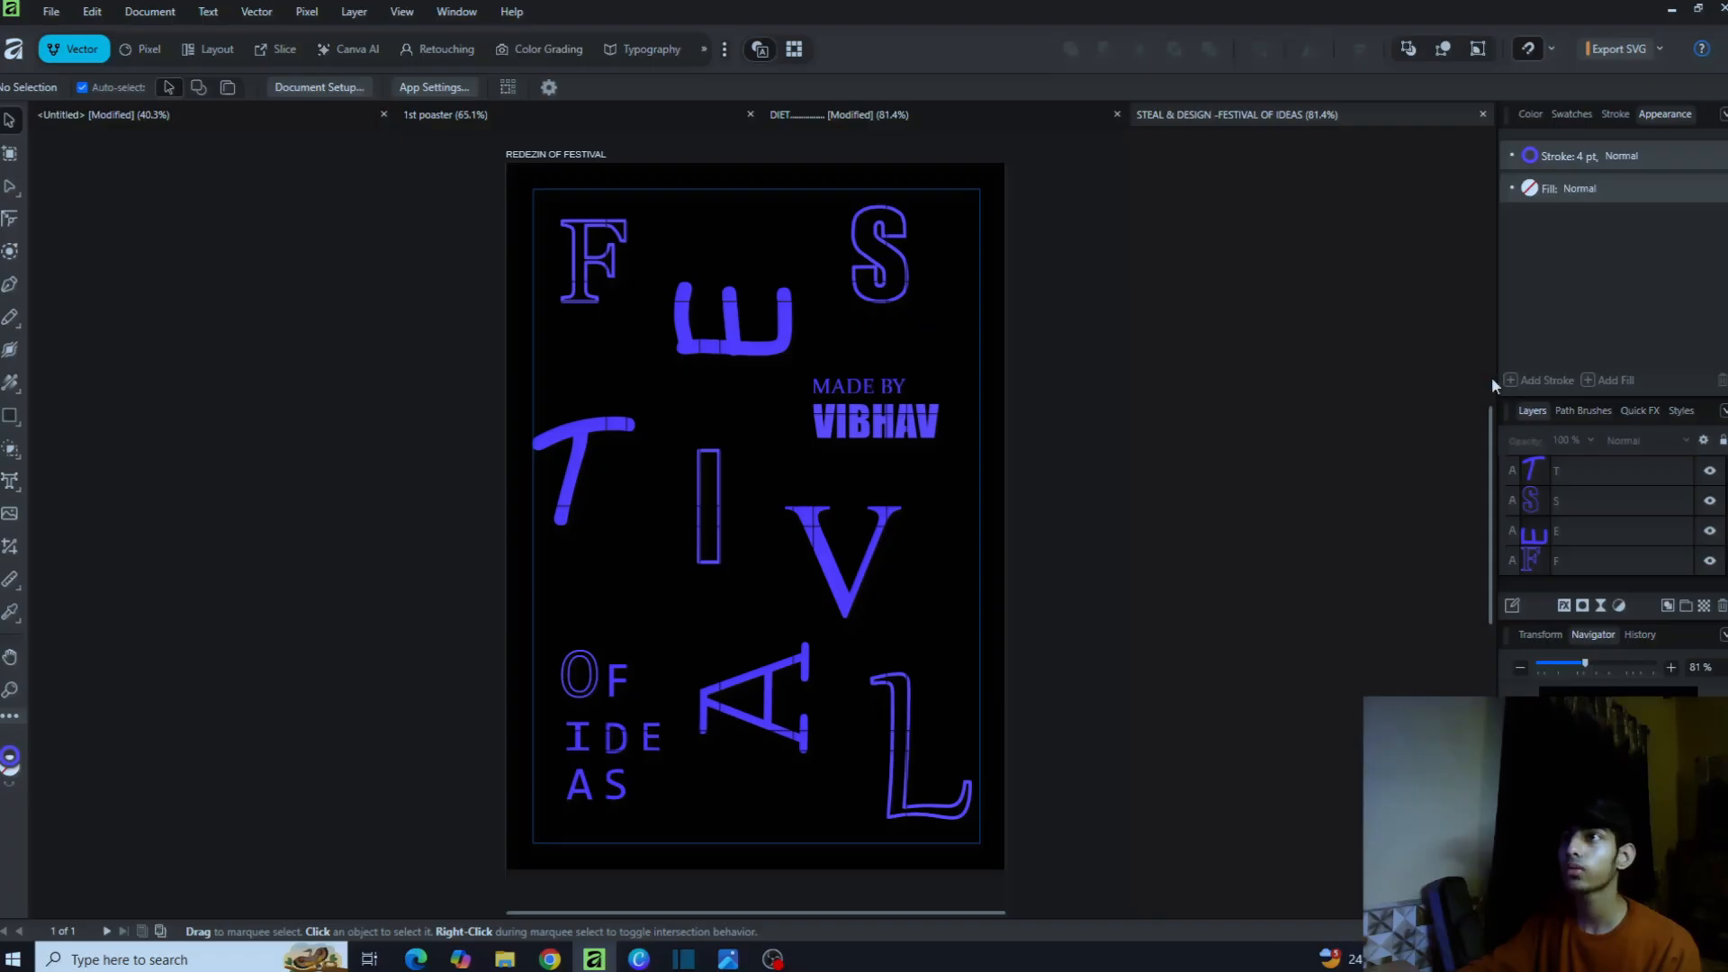
left_click(1483, 114)
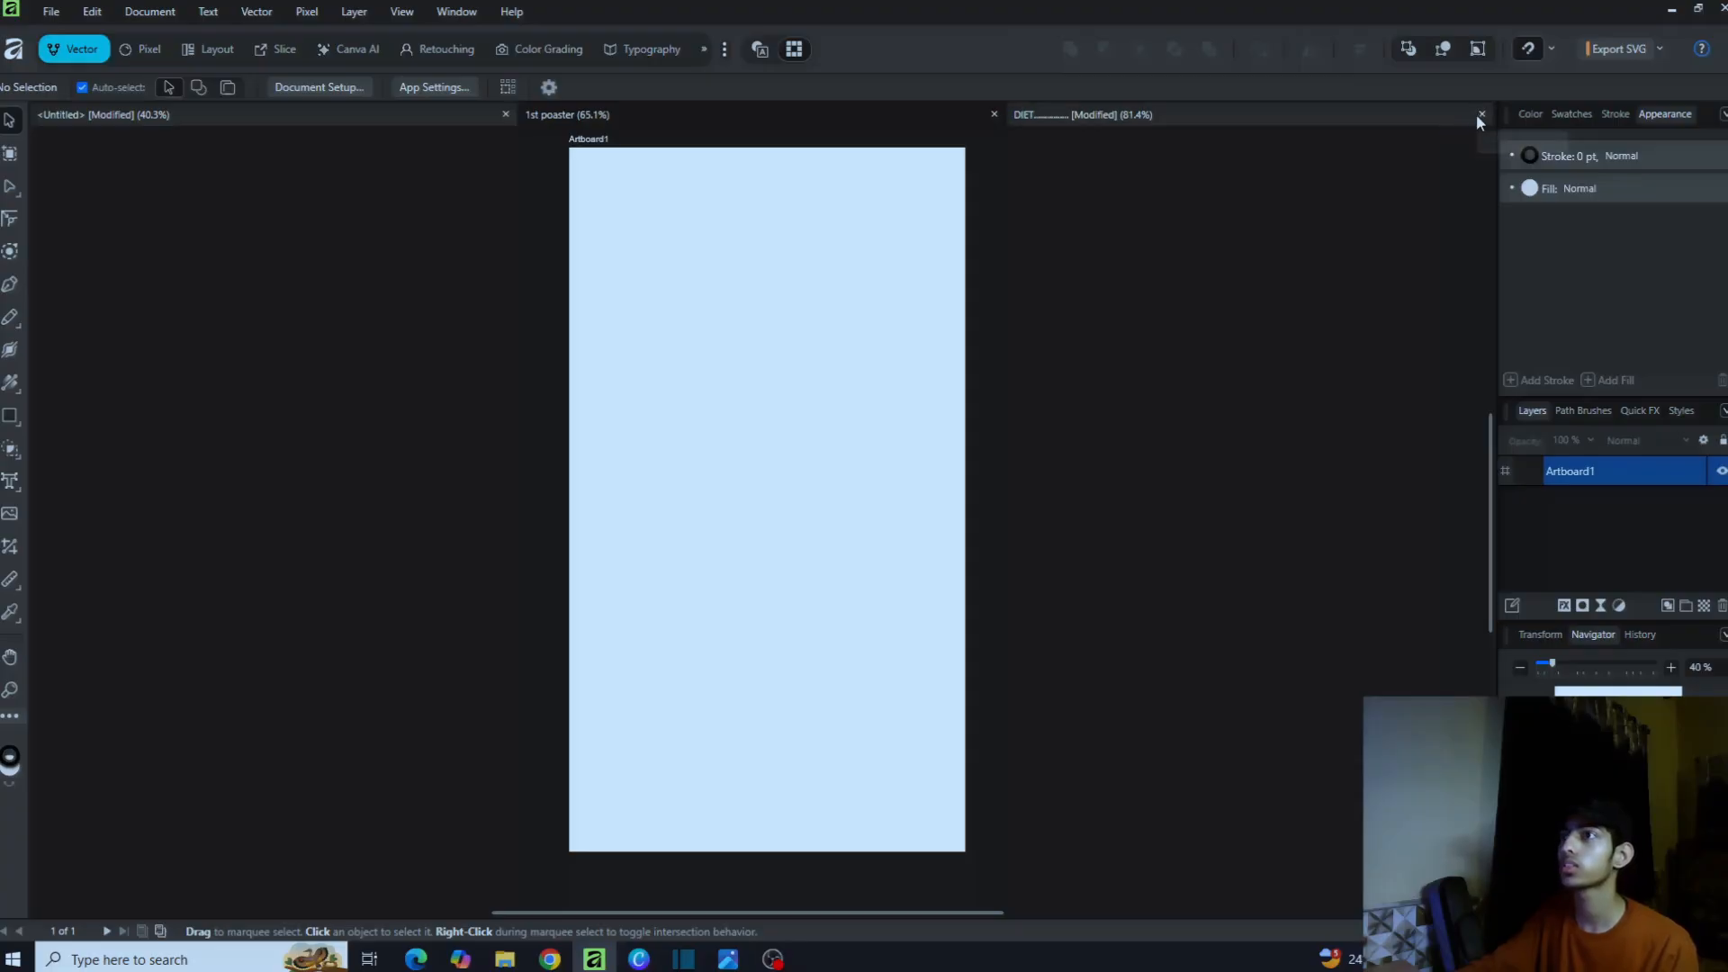
left_click(505, 114)
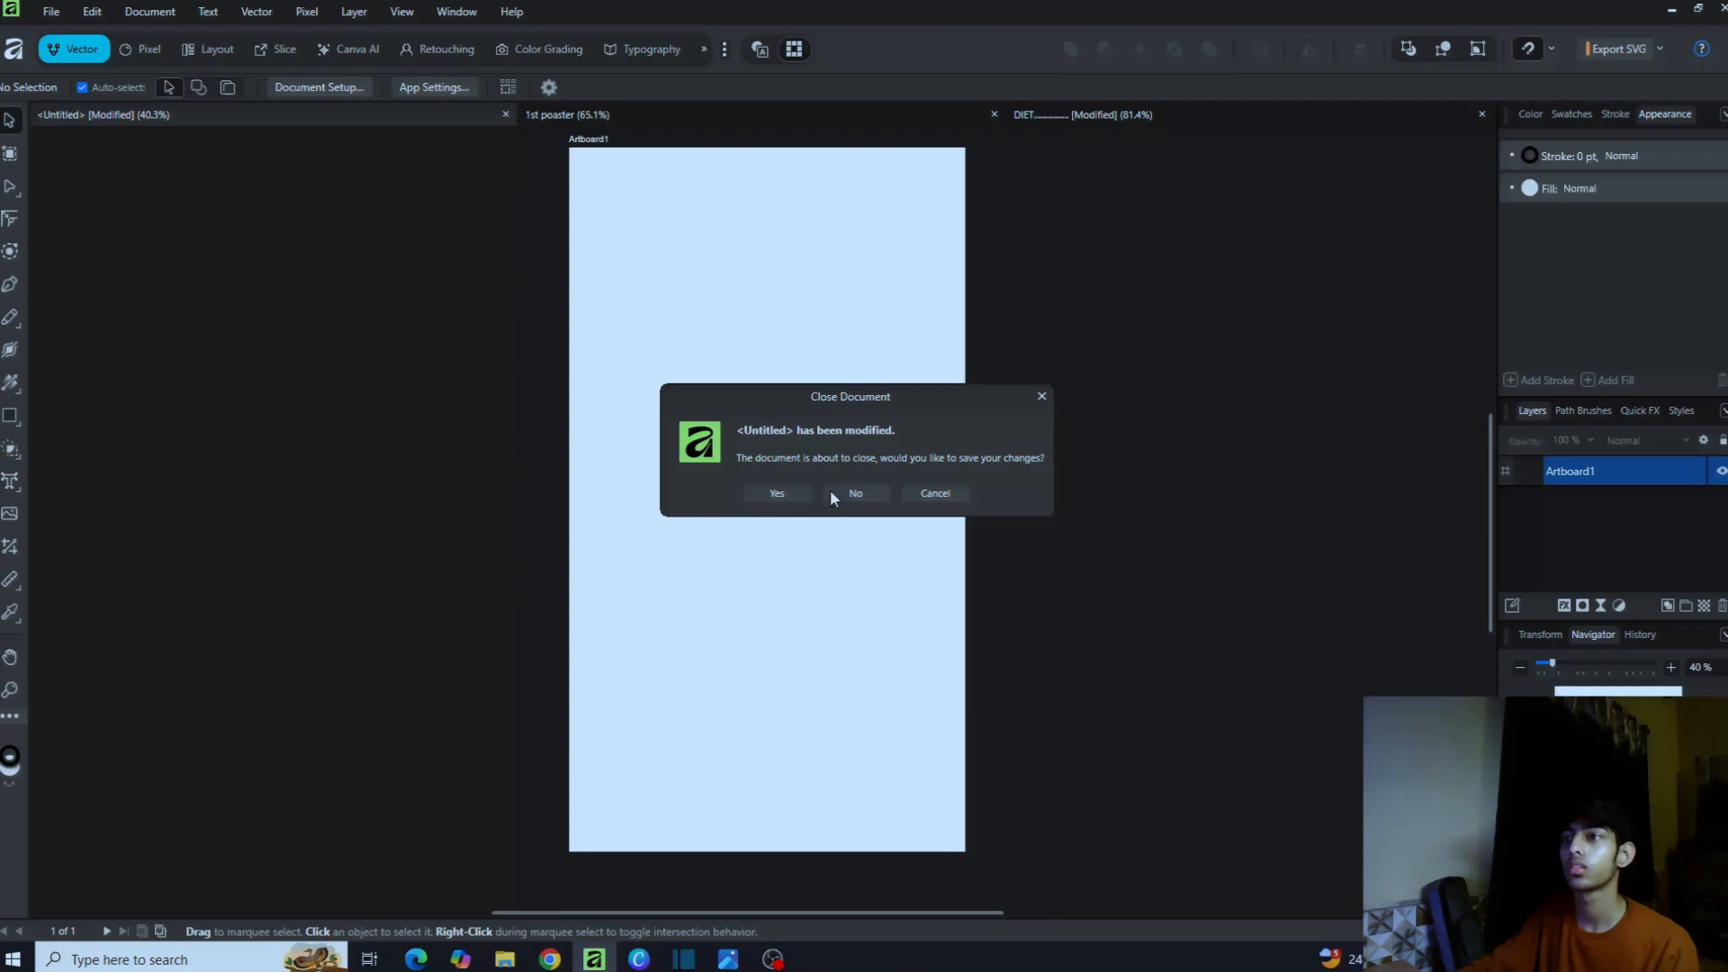
left_click(777, 493)
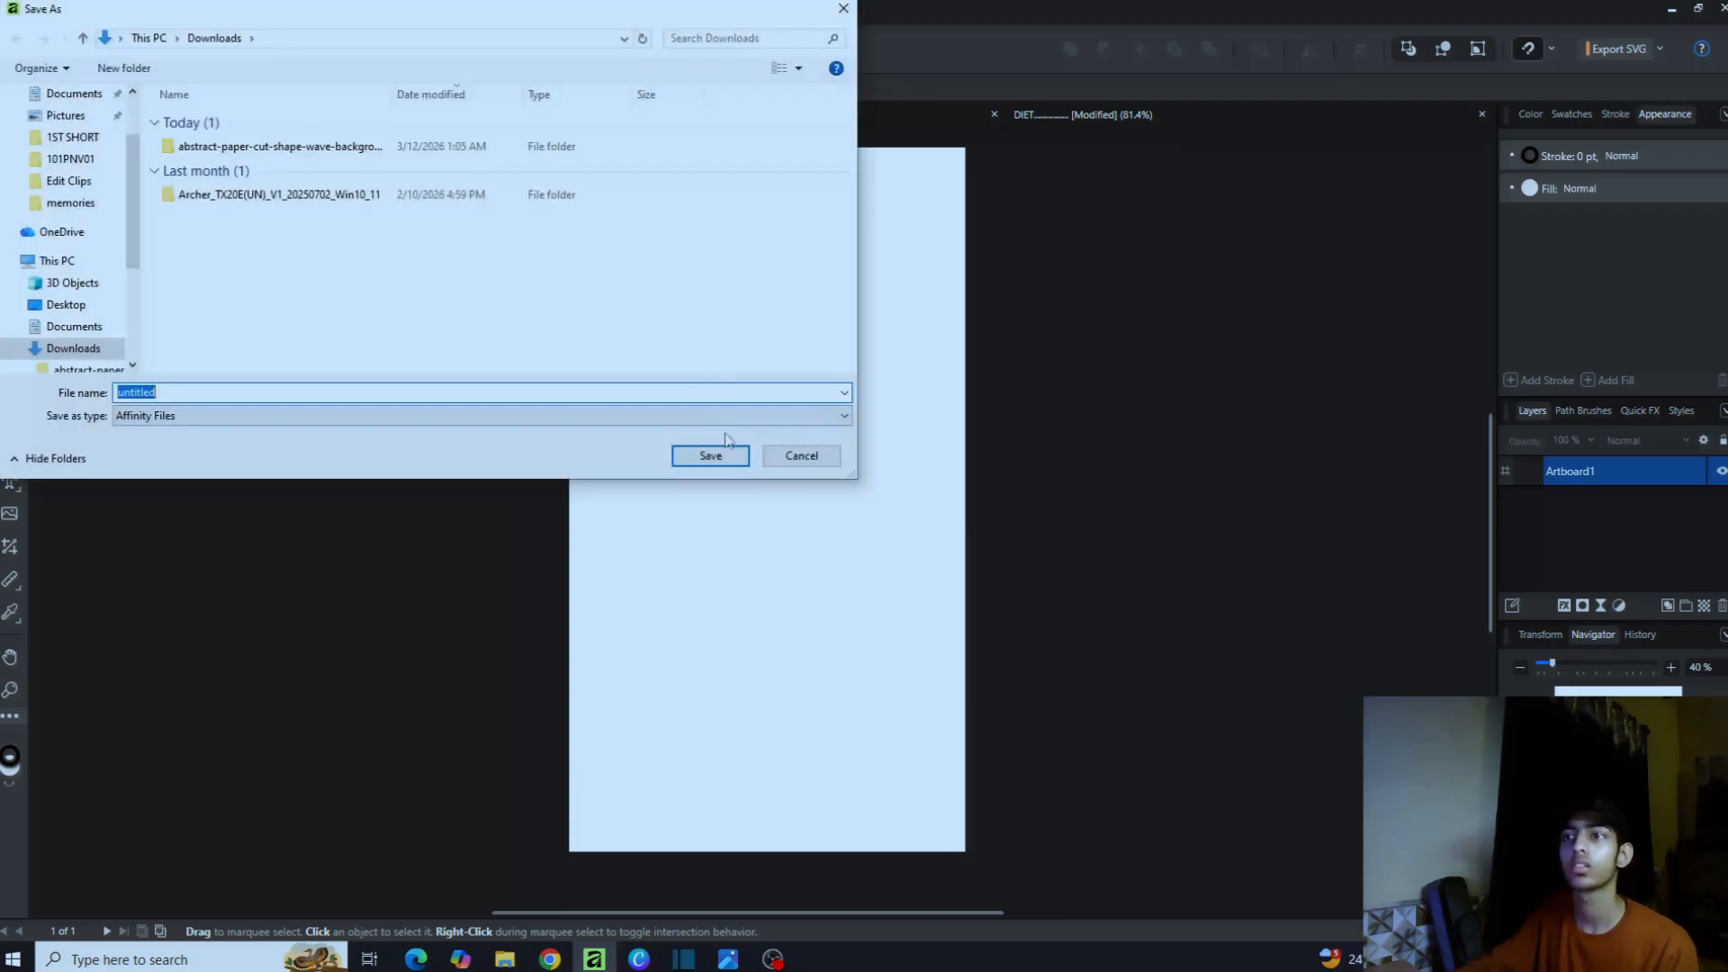
left_click(792, 457)
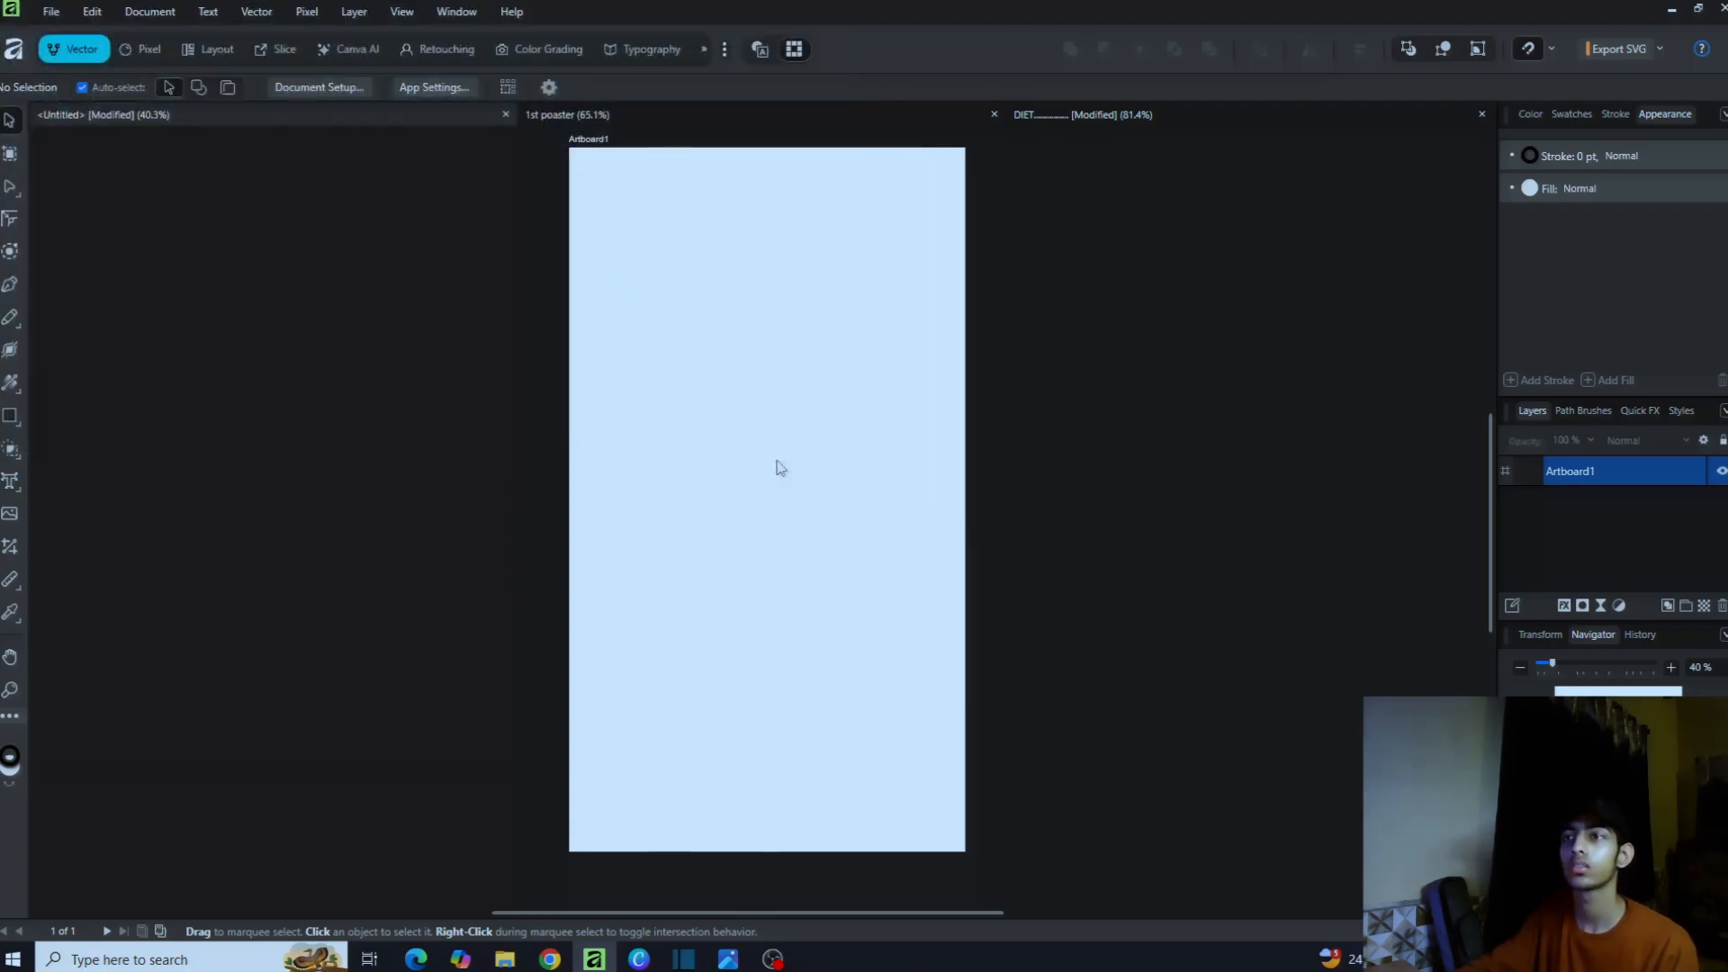
Step: Switch to the 1st poaster document, select the Something text, and open the guide settings to examine the column and margin setup
left_click(924, 115)
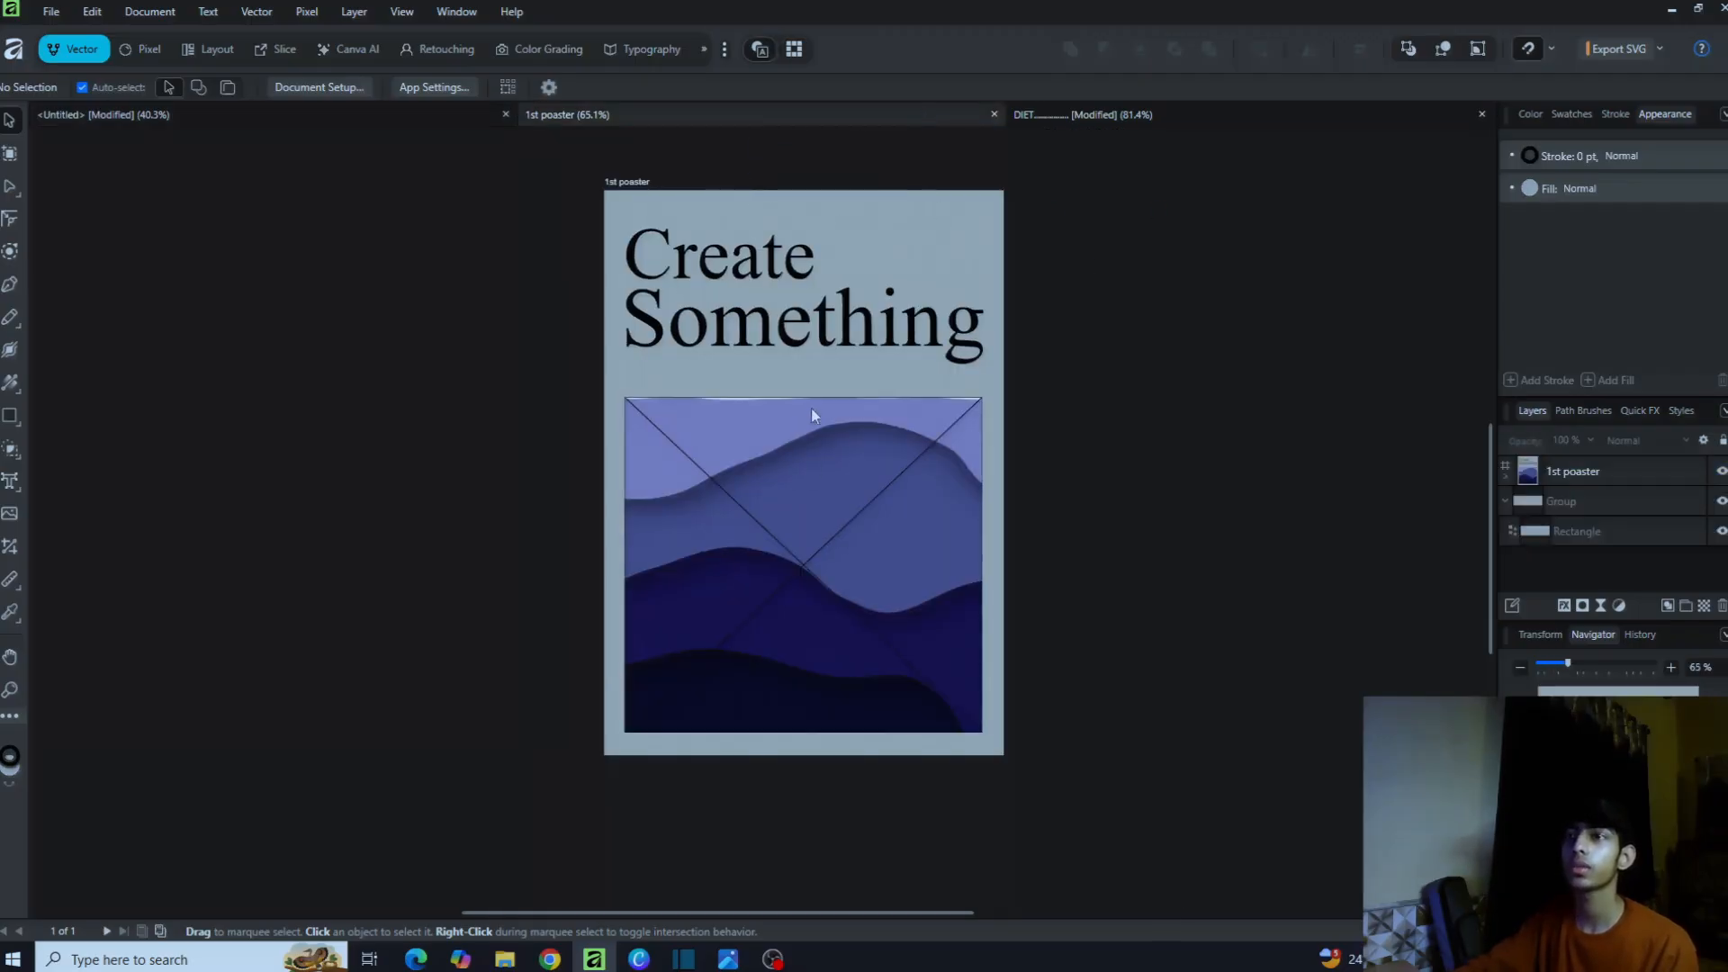
scroll(812, 416, "up", 4)
scroll(812, 416, "down", 2)
left_click(677, 396)
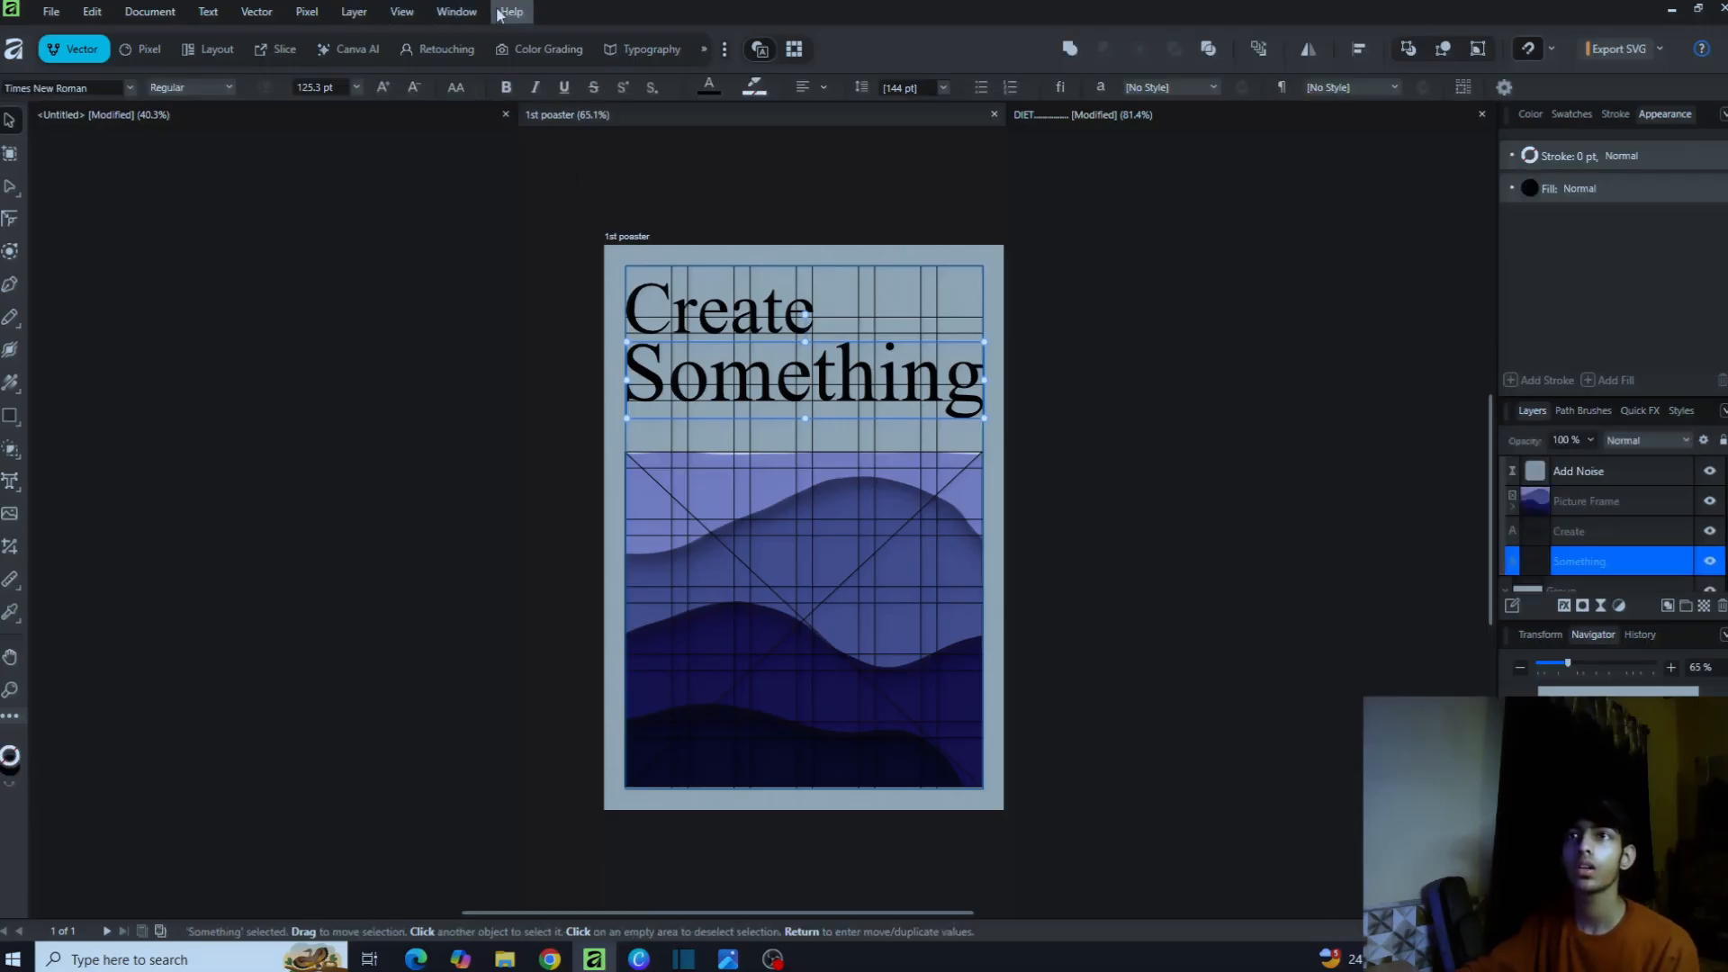
left_click(399, 13)
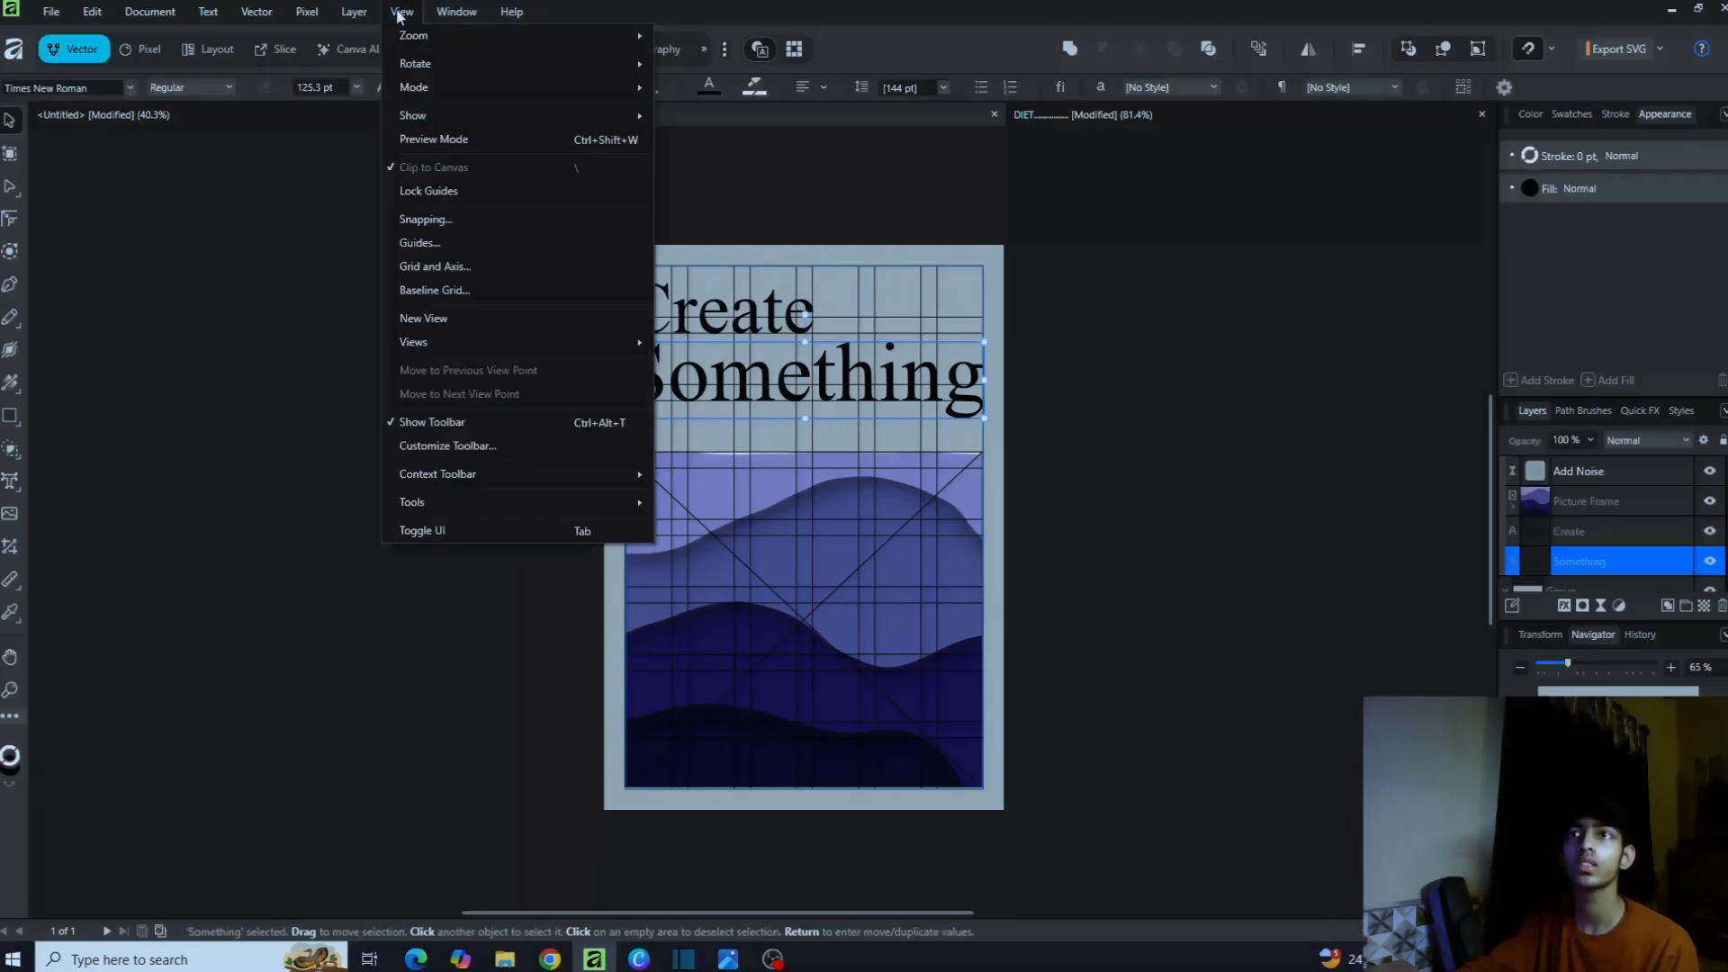
left_click(544, 239)
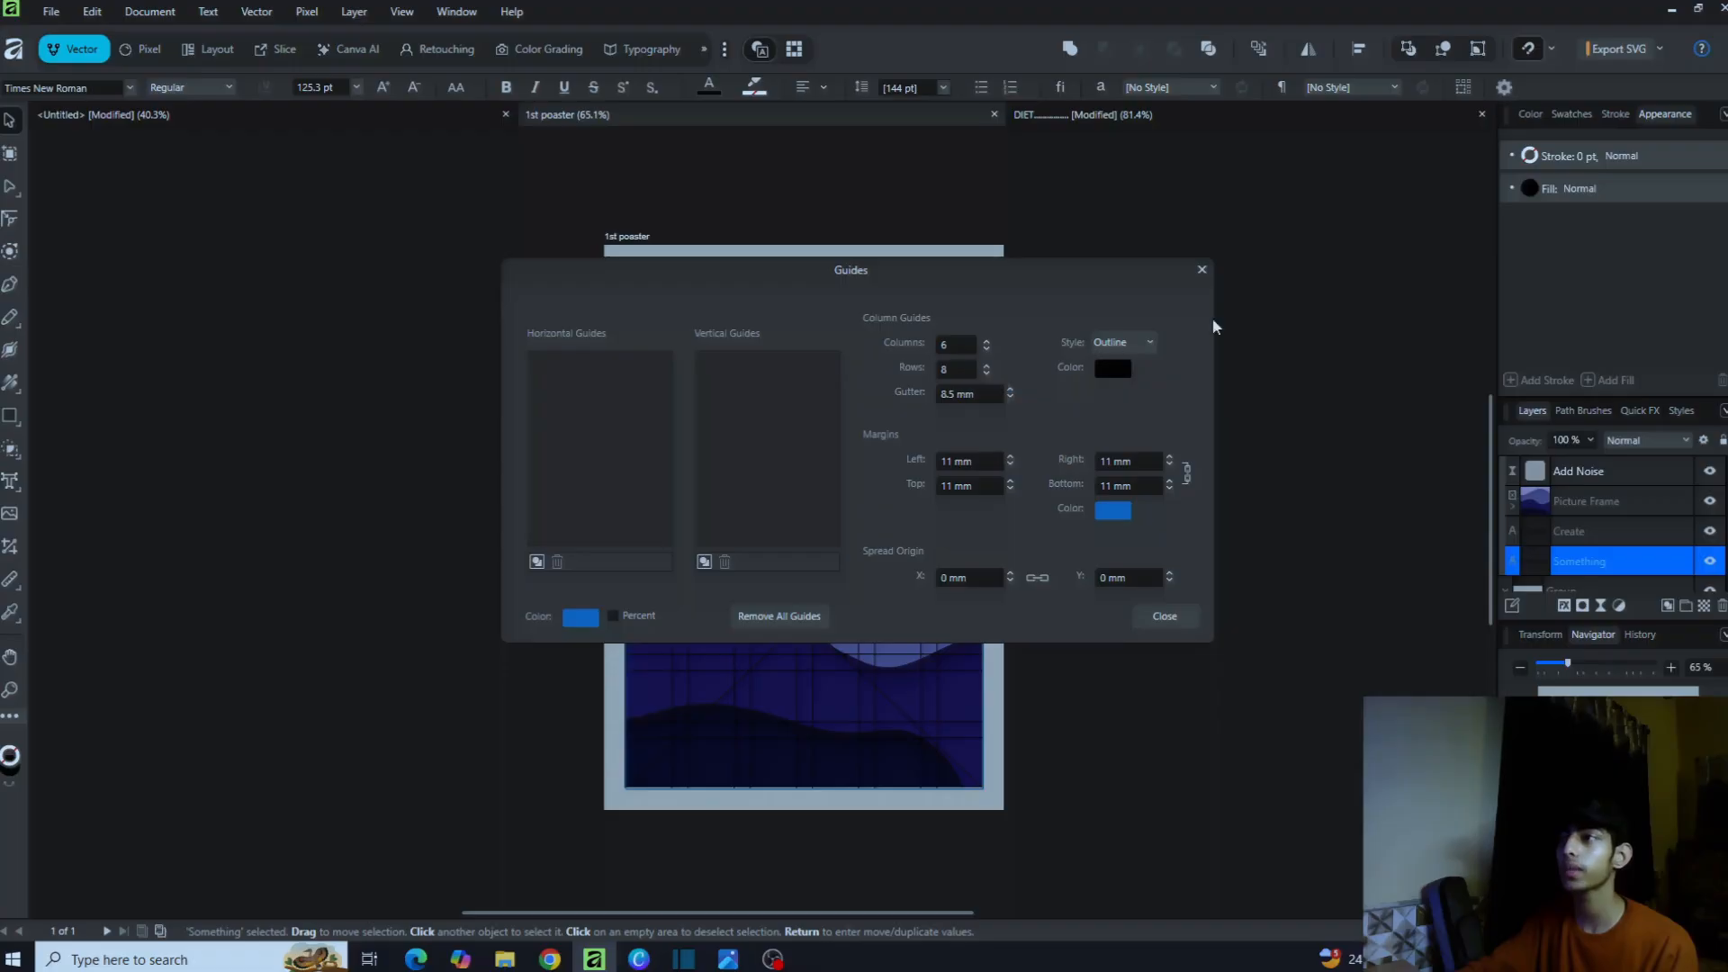
Step: Close the guide settings, examine how Create, Something and the picture sit on the grid, and clear the selection
left_click(1201, 269)
scroll(1096, 439, "up", 2)
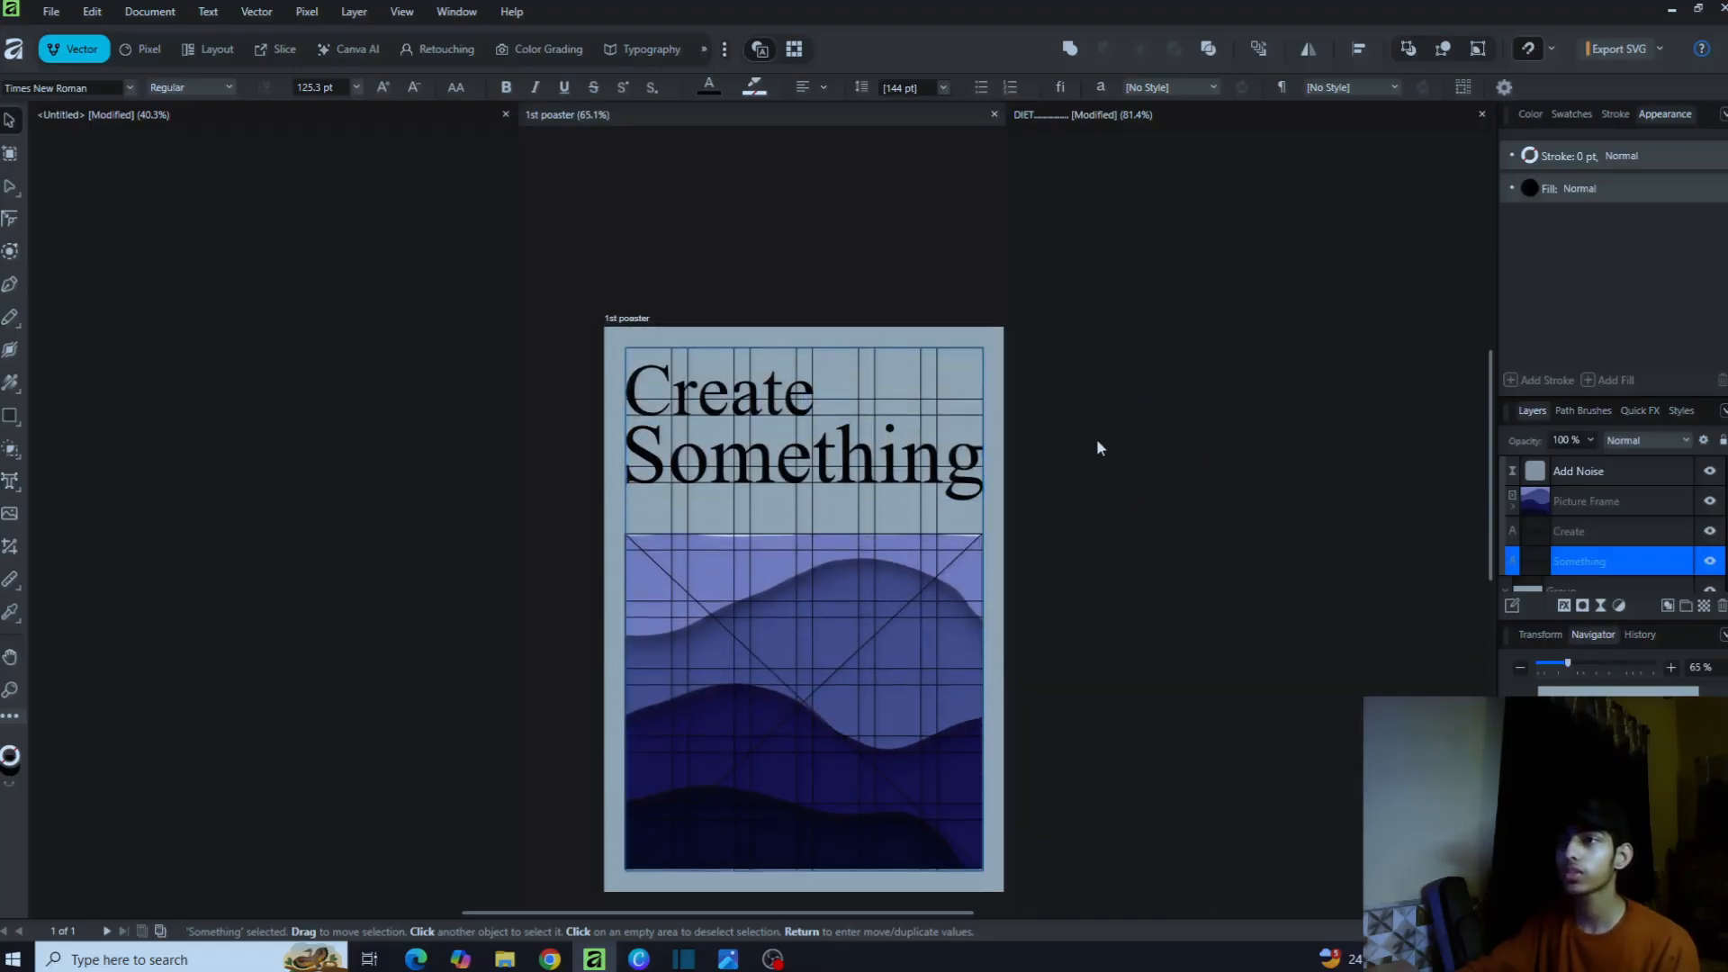
scroll(1096, 439, "down", 1)
scroll(1002, 478, "up", 1)
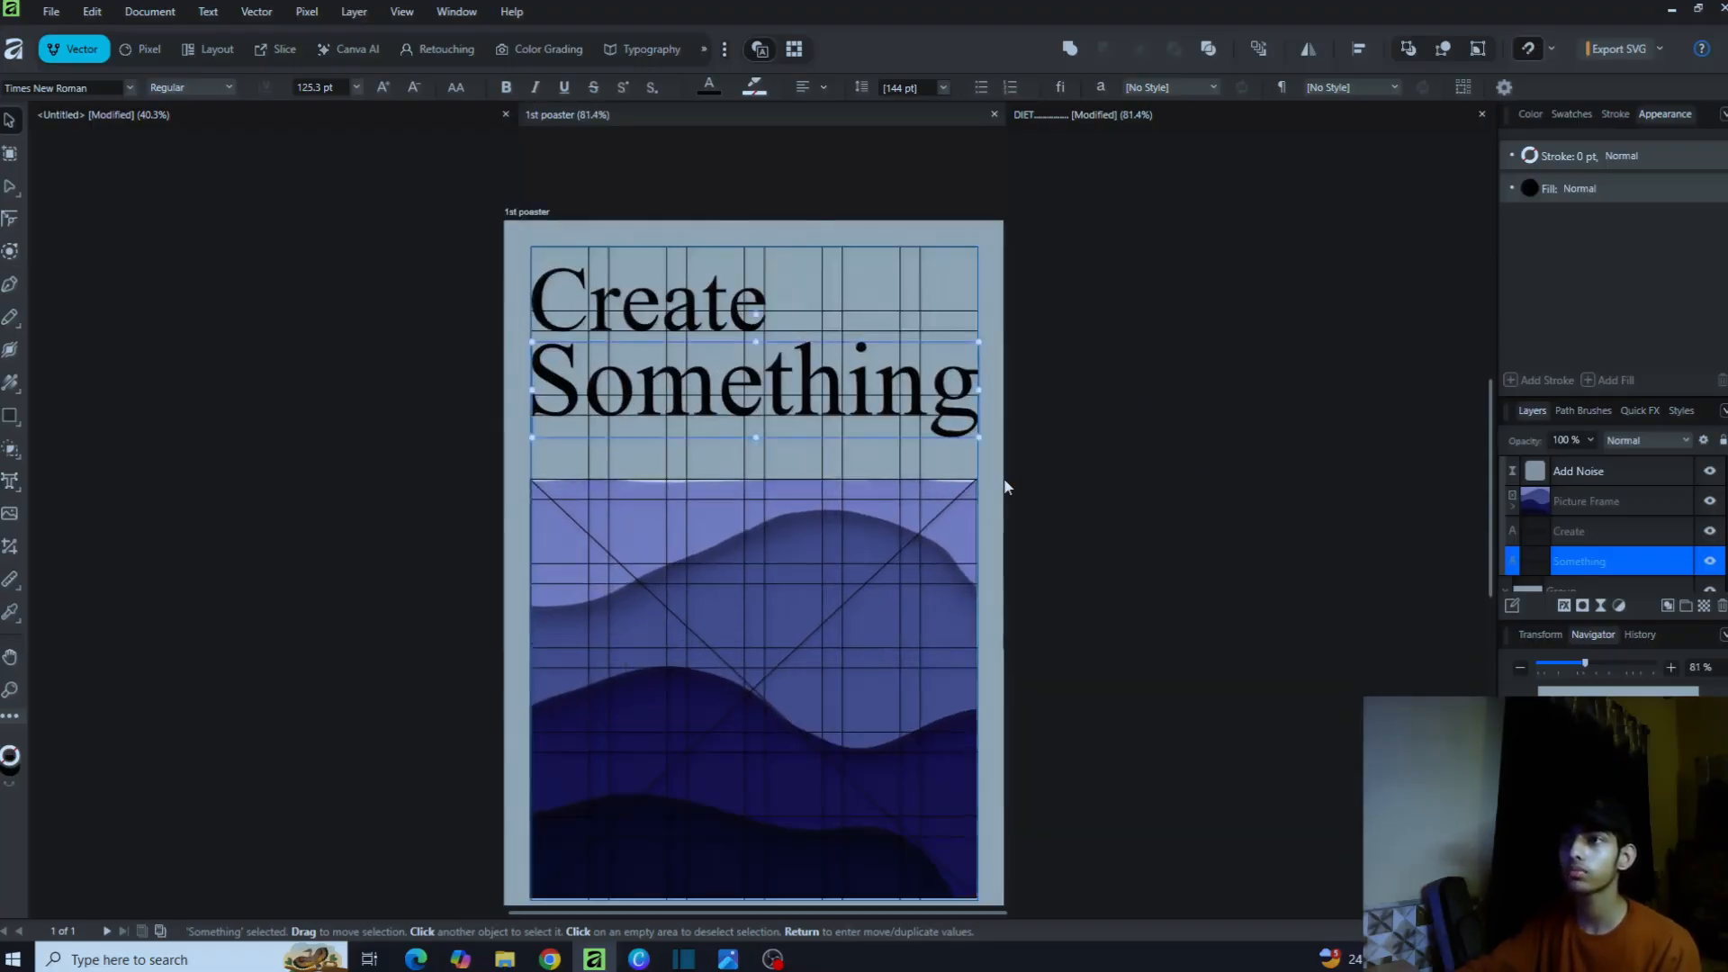
scroll(1005, 486, "down", 1)
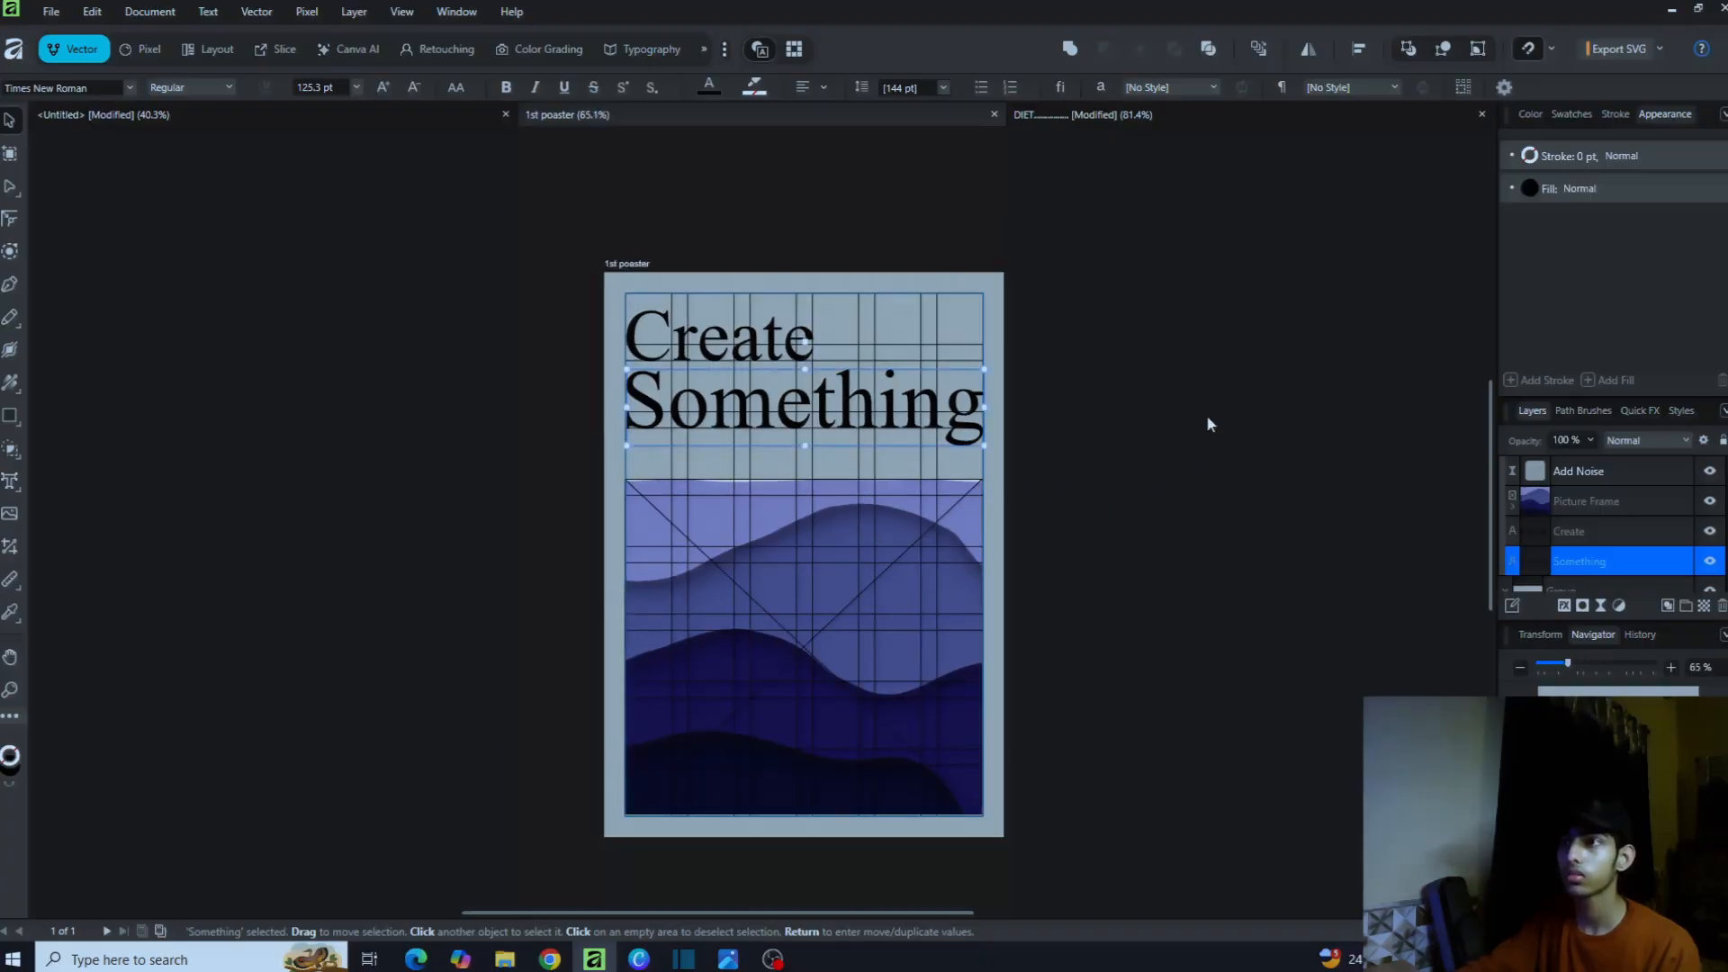
left_click(1138, 497)
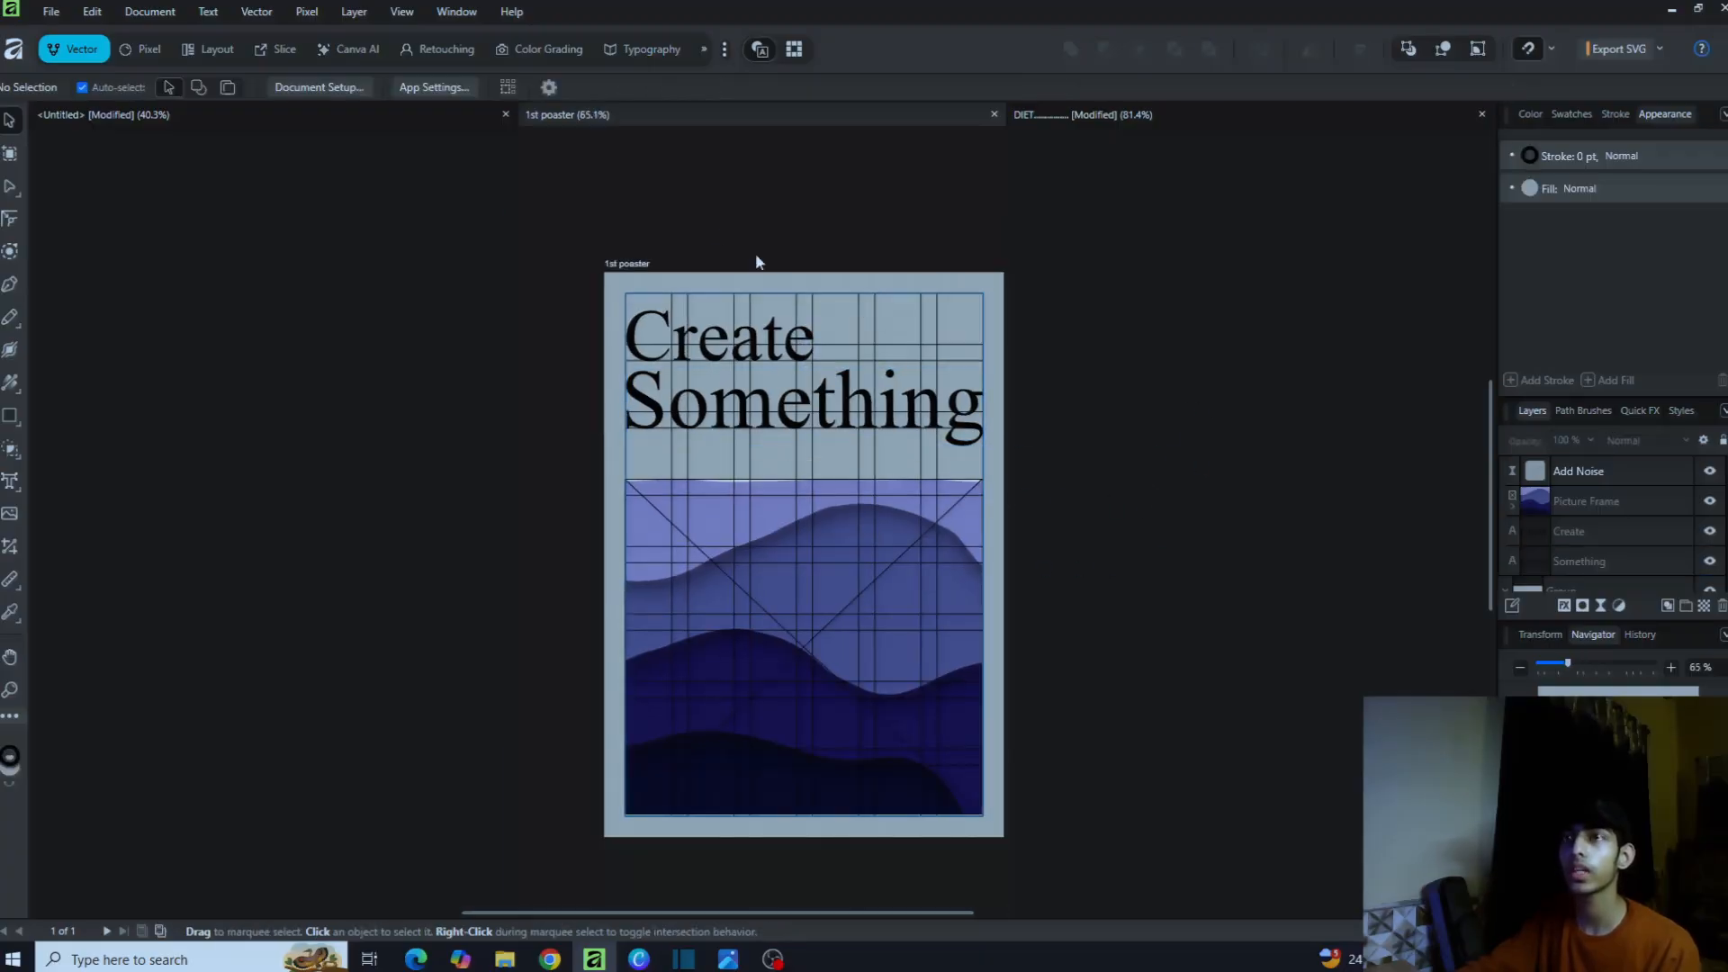
Step: Switch to the DIET document and compare the light poster's lettering with the dark reference image by selecting each in turn
left_click(1170, 115)
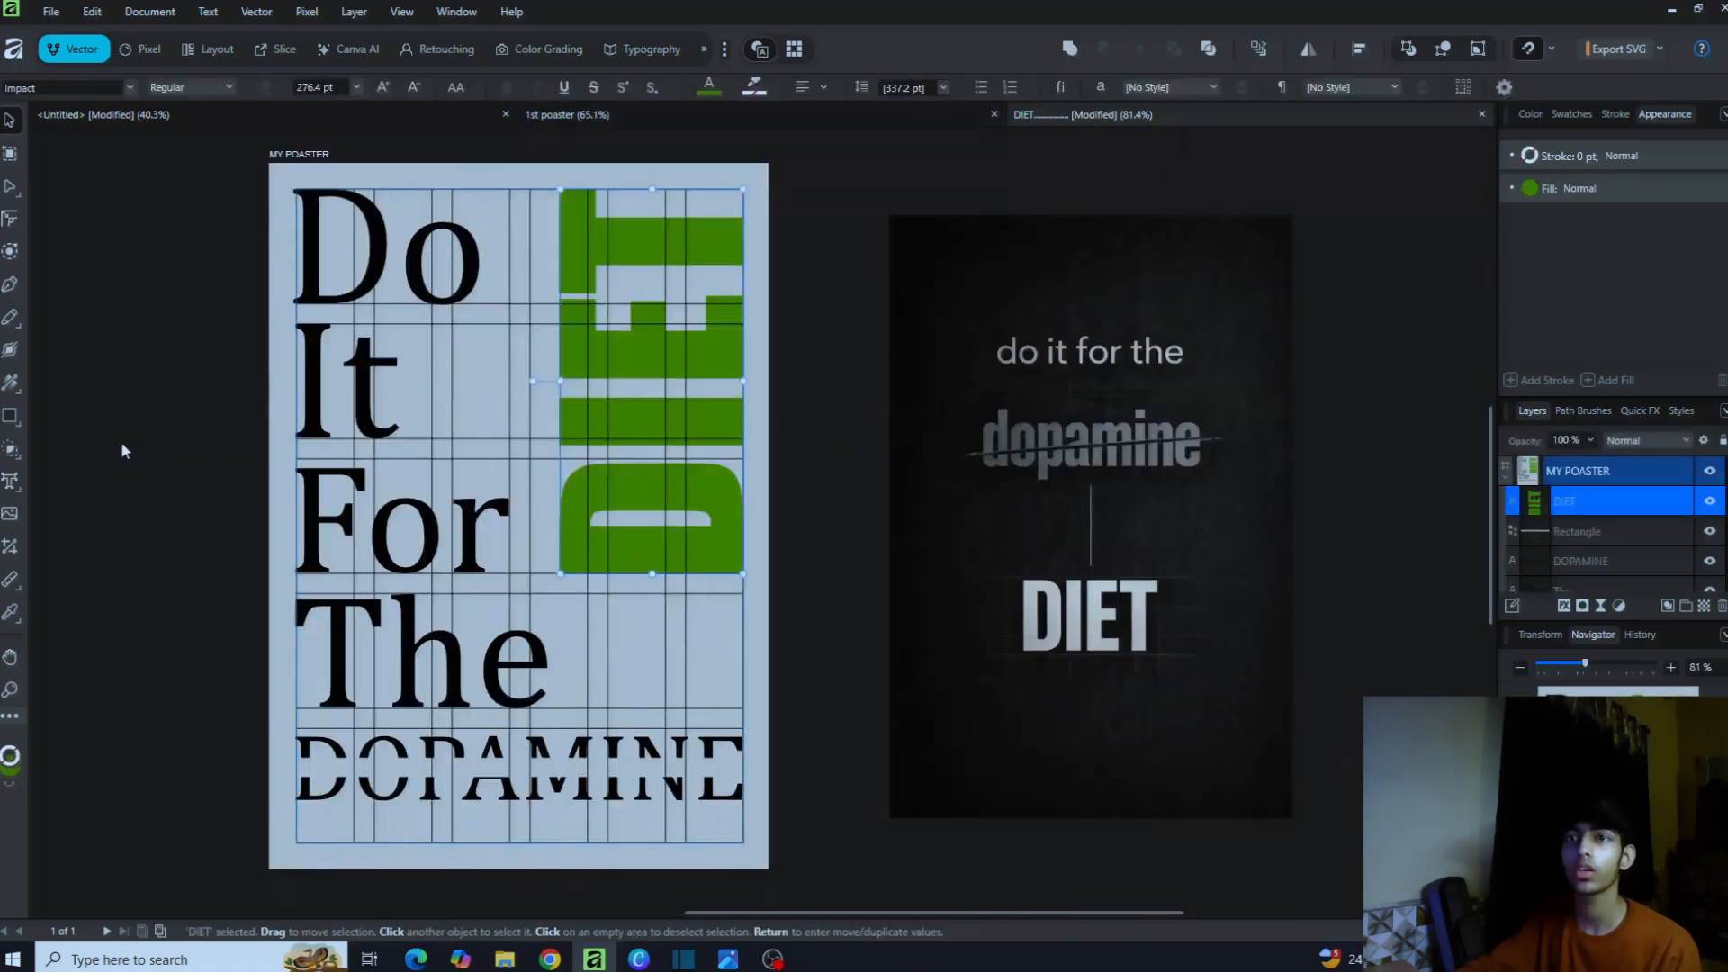
left_click(253, 437)
left_click_drag(1141, 522, 1040, 537)
left_click(484, 435)
left_click(1022, 479)
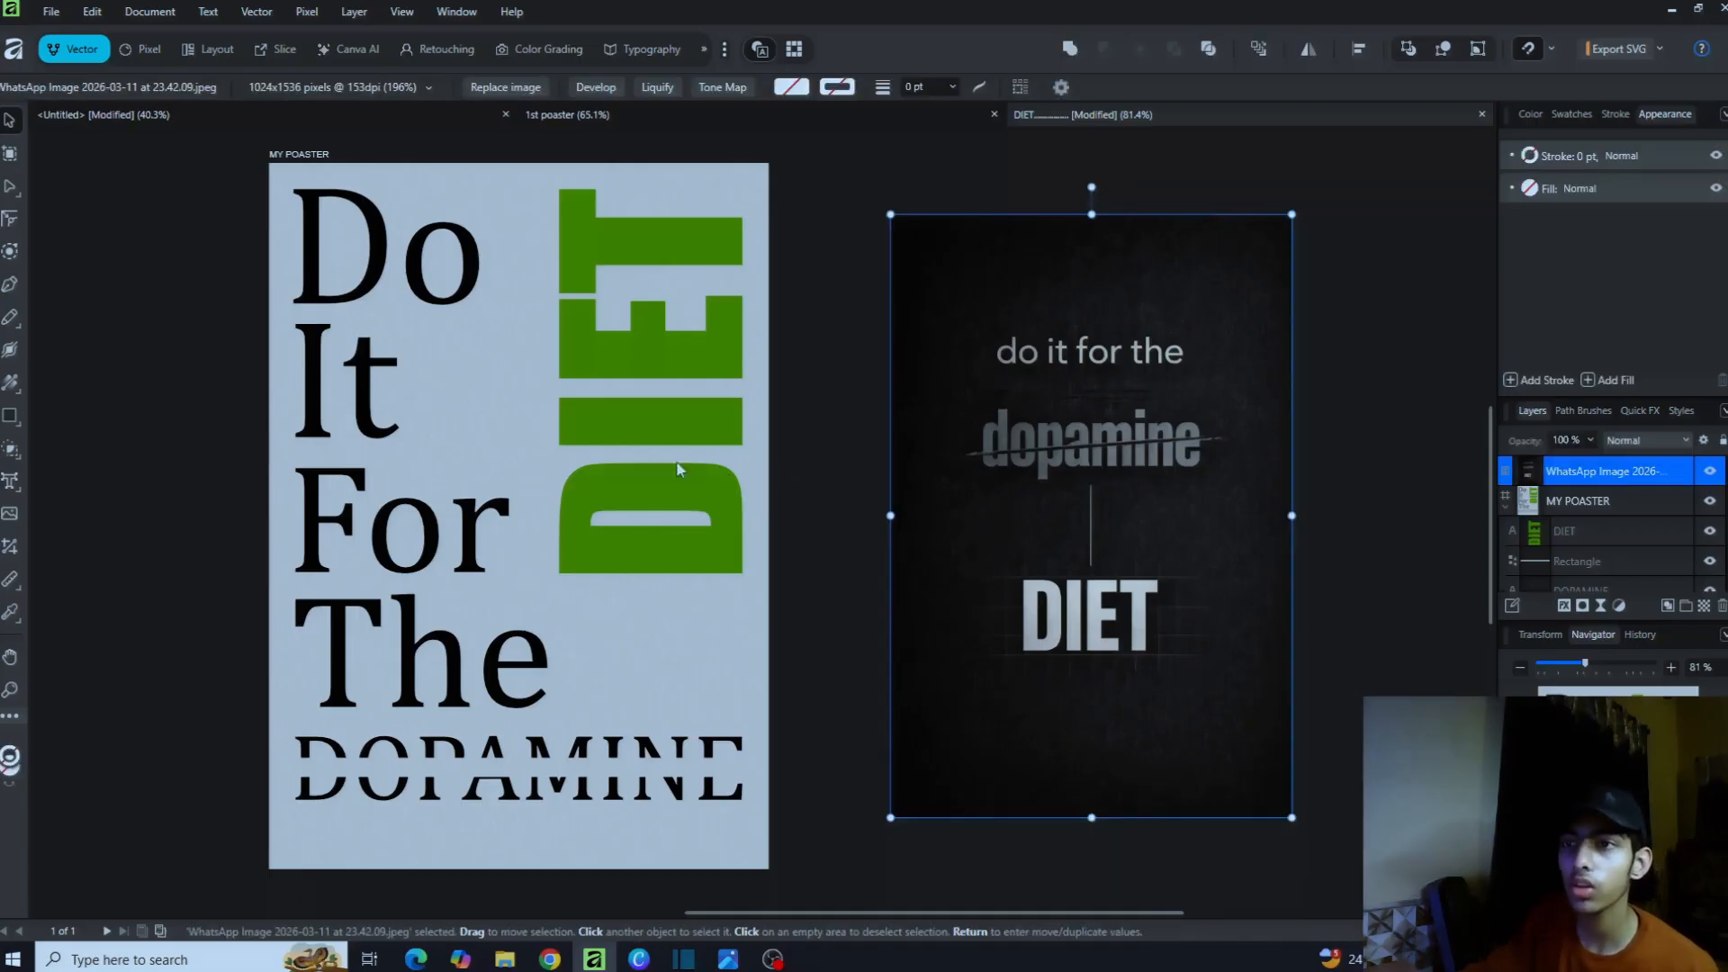
left_click(364, 387)
left_click(974, 452)
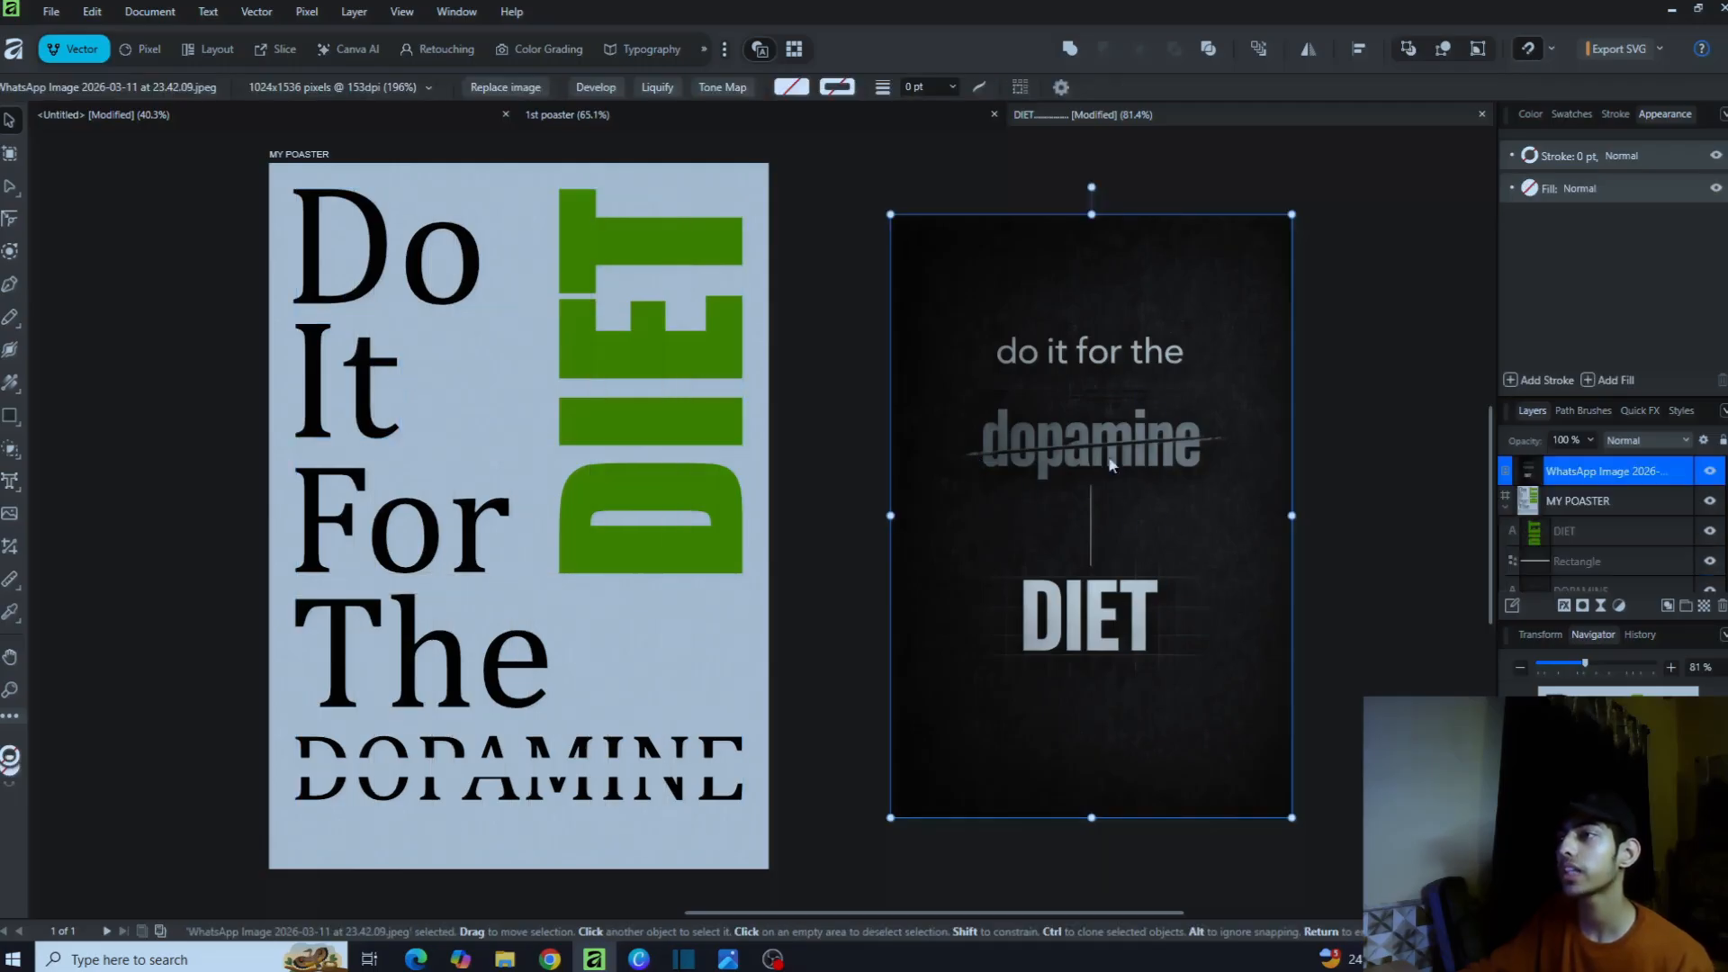
left_click(658, 409)
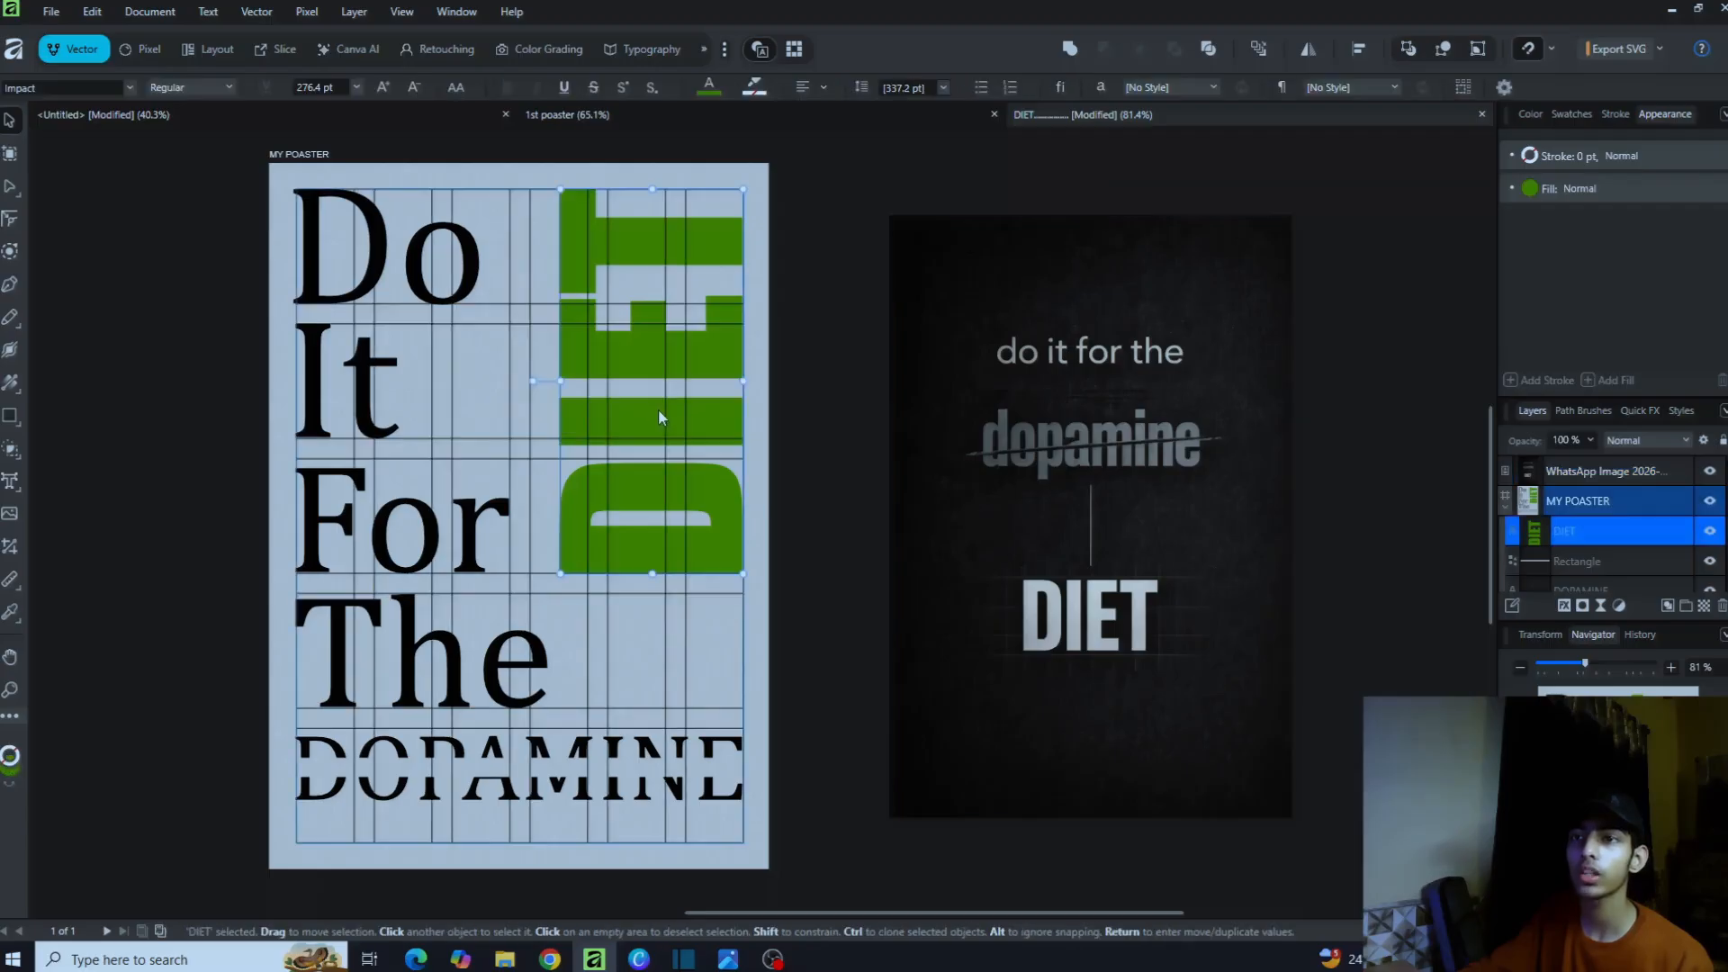
left_click(848, 509)
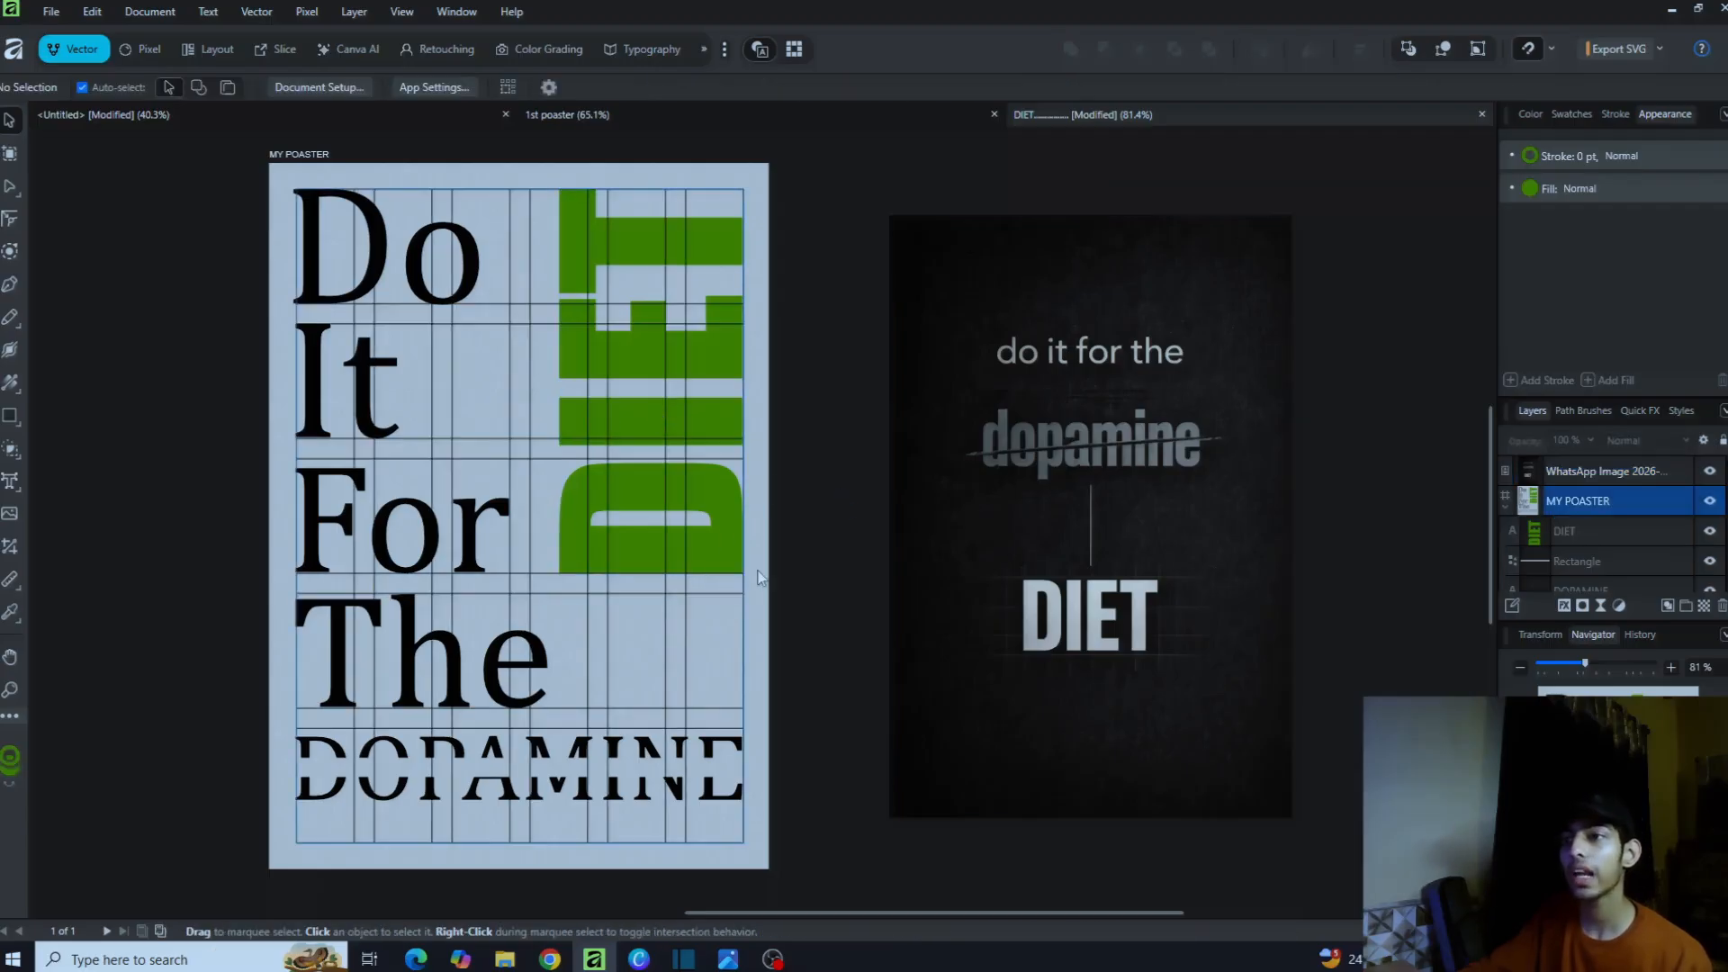
Step: Move the dark reference image level with the light poster's top edge and enlarge it proportionally to about 222%
left_click(1071, 555)
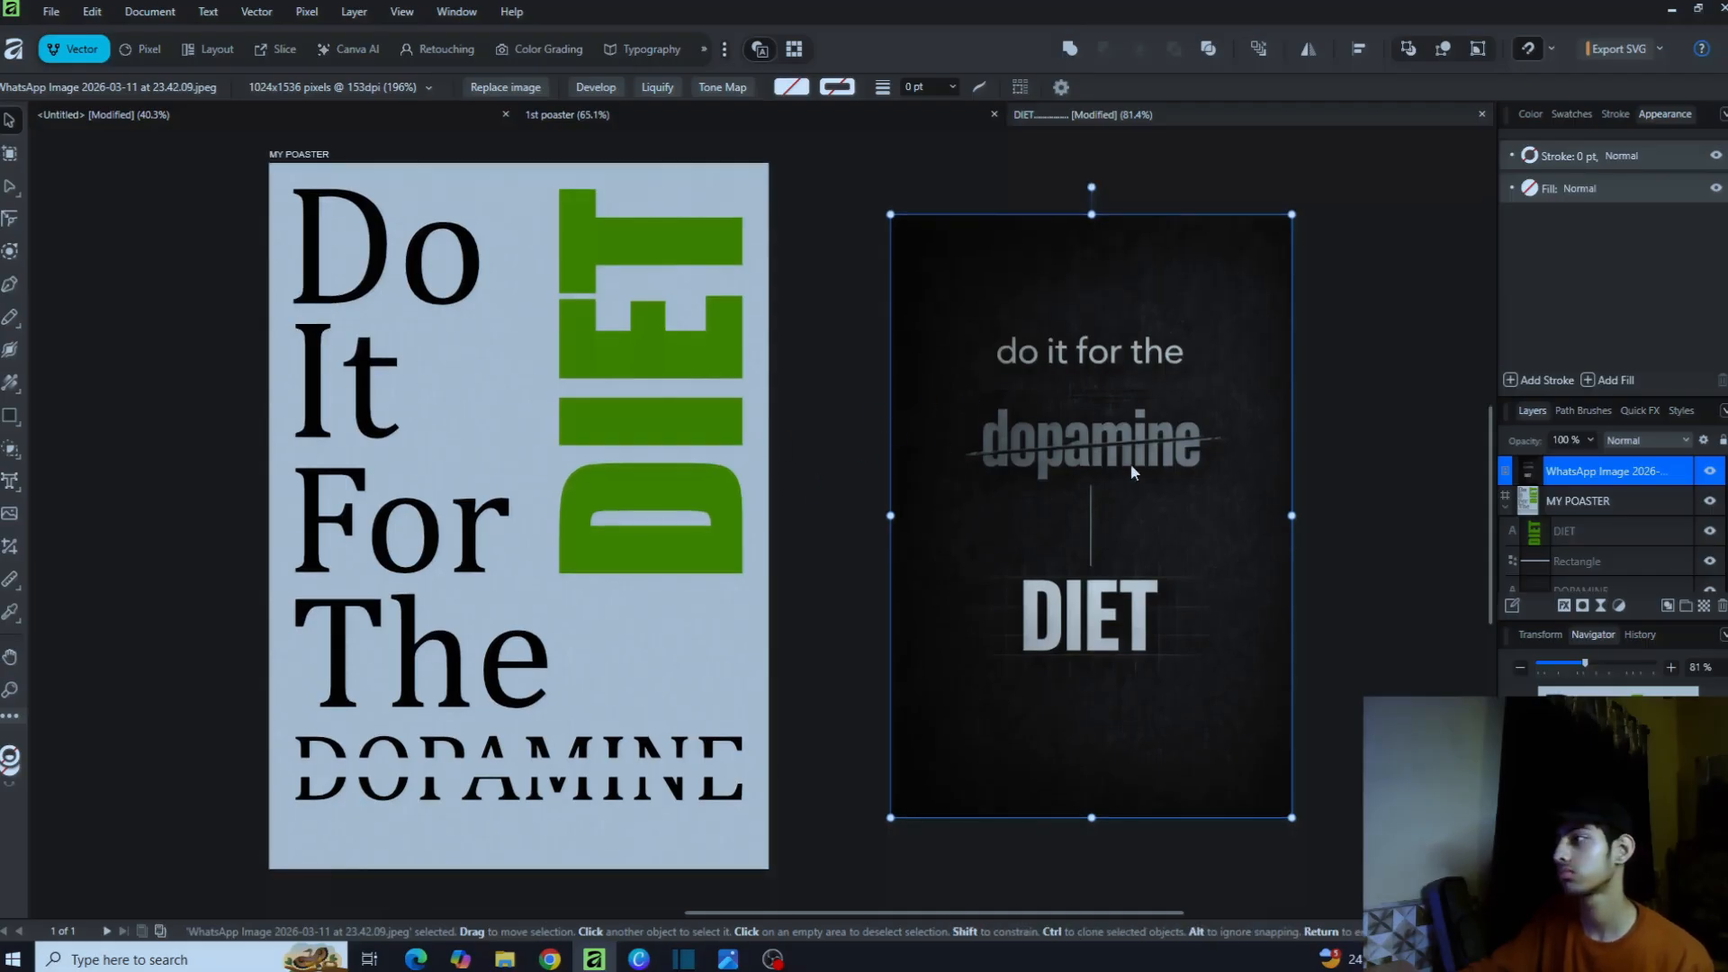
left_click_drag(1147, 468, 1098, 413)
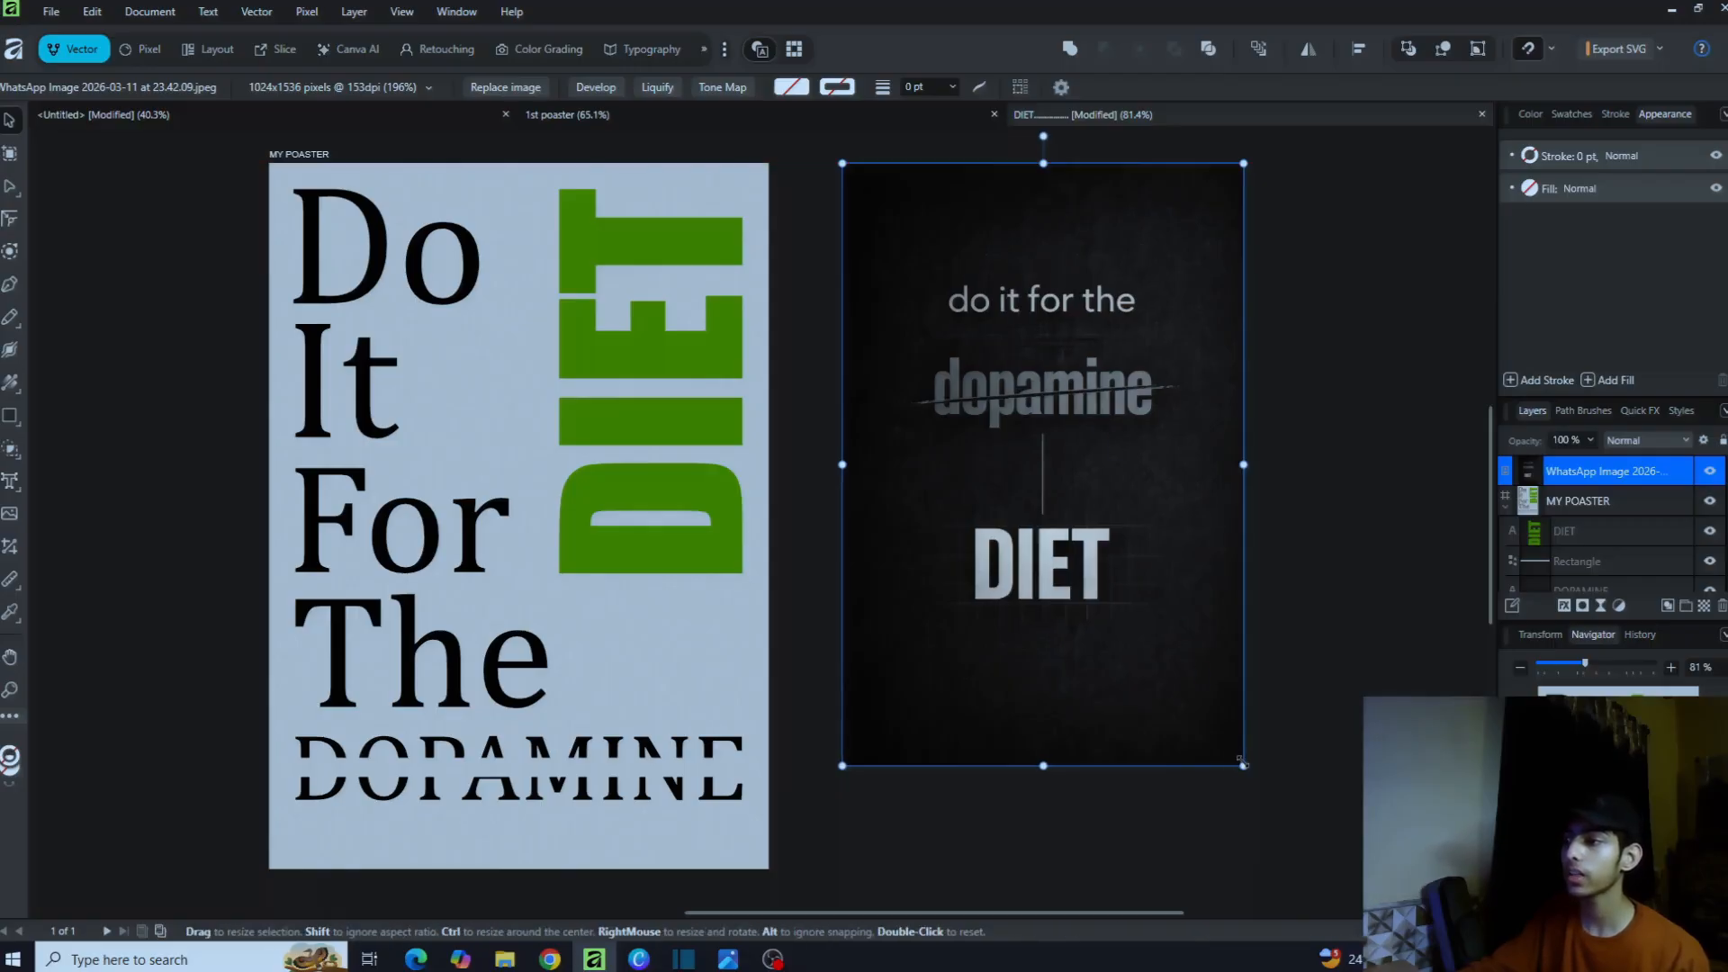
left_click_drag(1244, 765, 1308, 834)
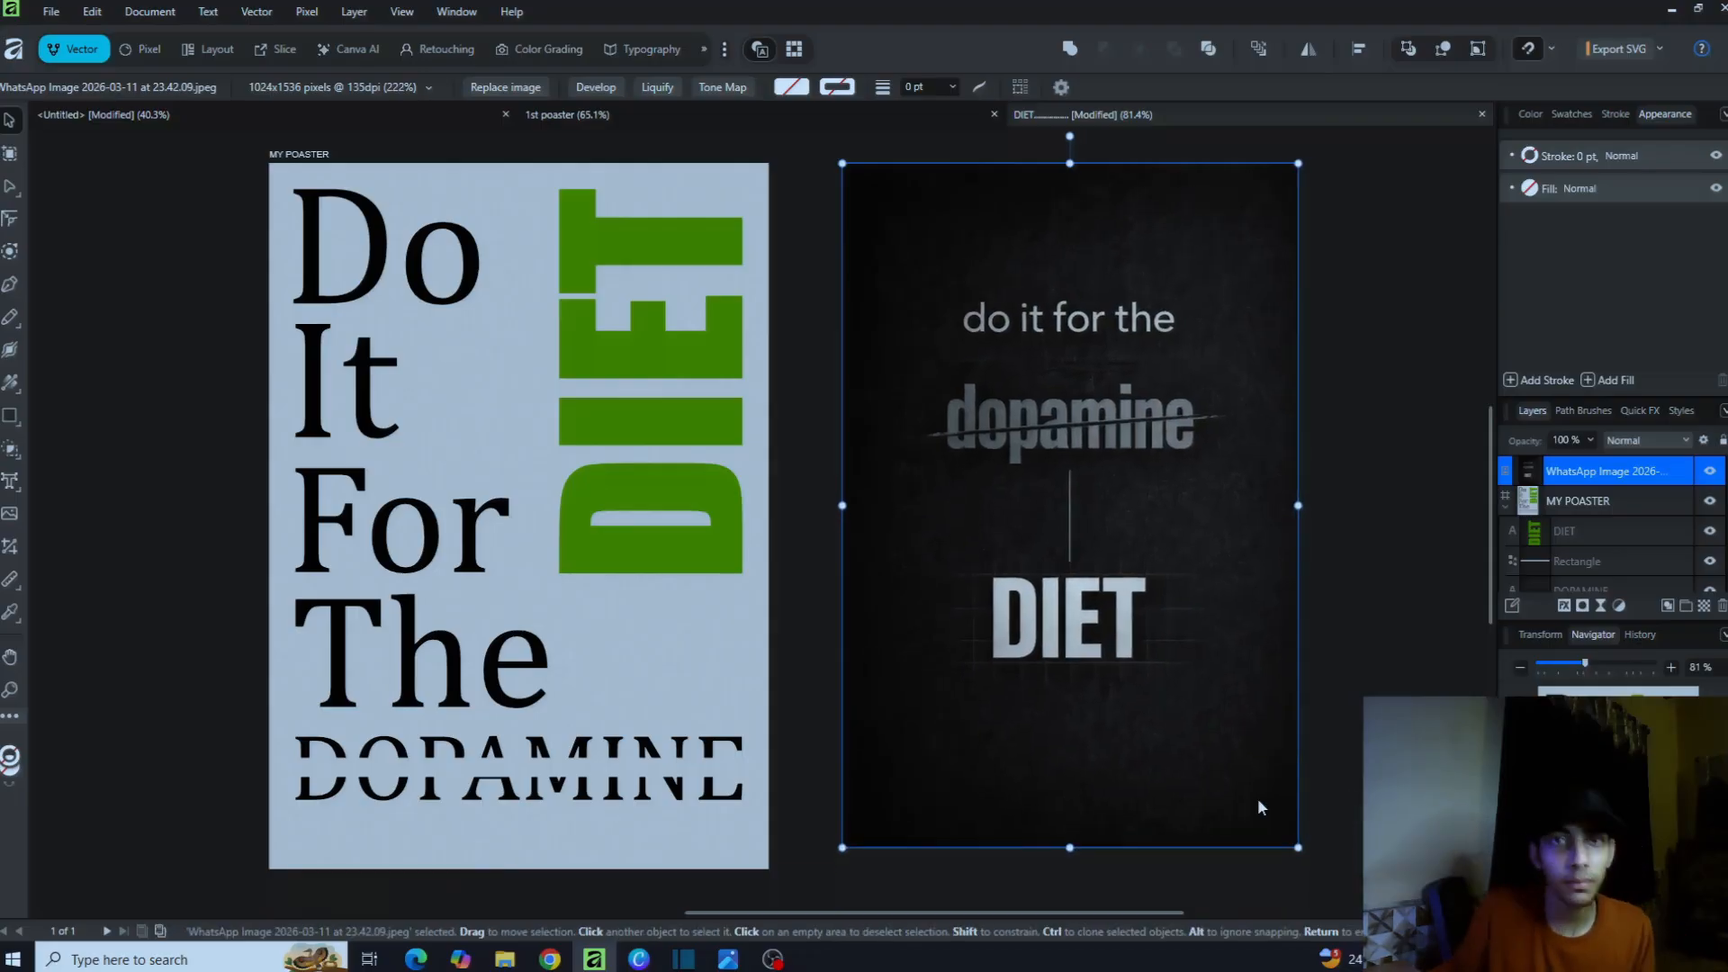